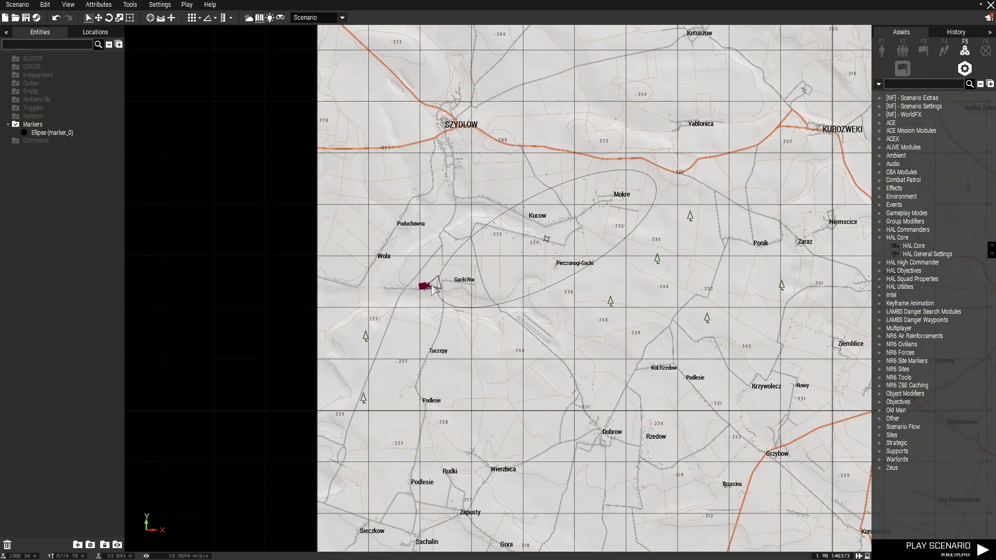
# Examine the area inside the ellipse marker on the map, from Zyzna and Gacki Nw up to Kucow and Mokre.
pyautogui.scroll(-9, 450, 307)
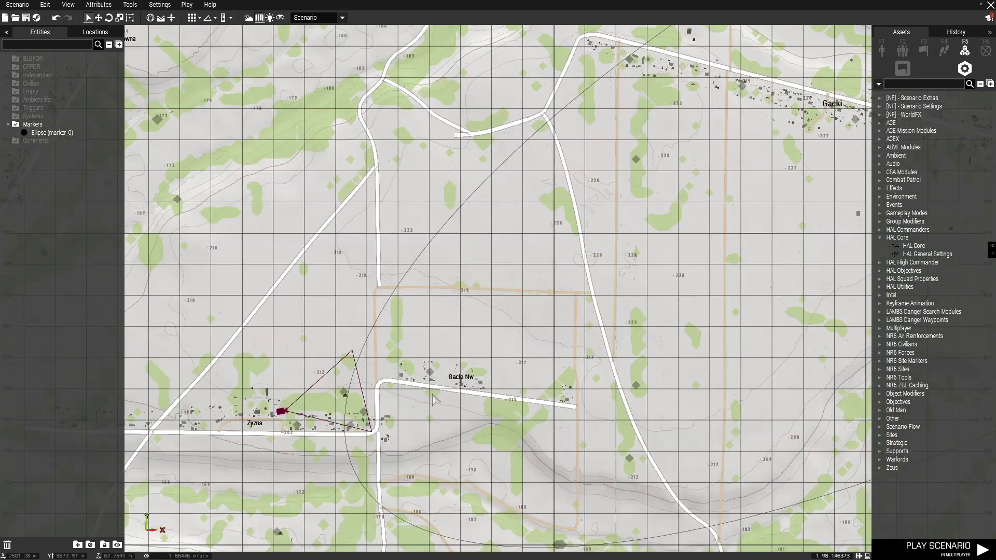
pyautogui.scroll(7, 431, 390)
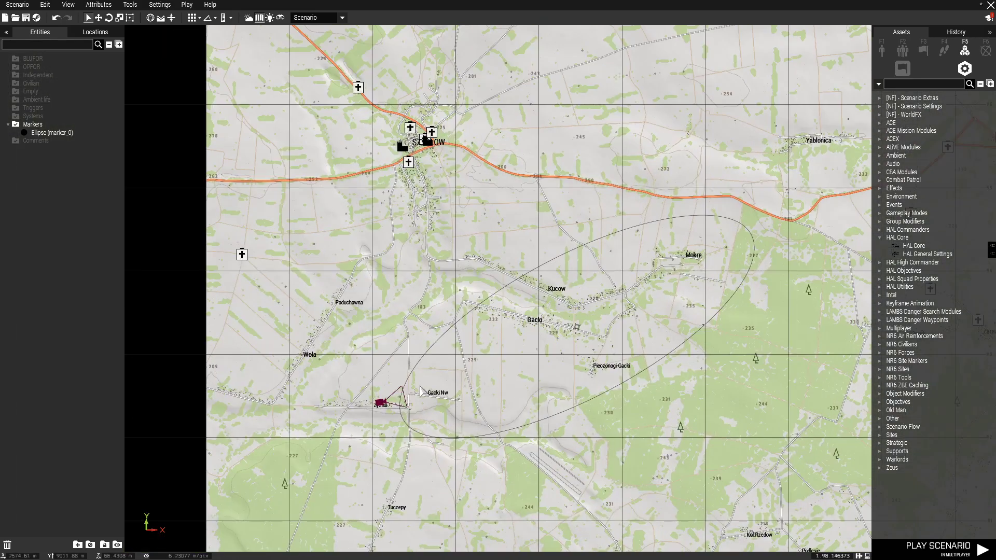
pyautogui.scroll(-5, 336, 411)
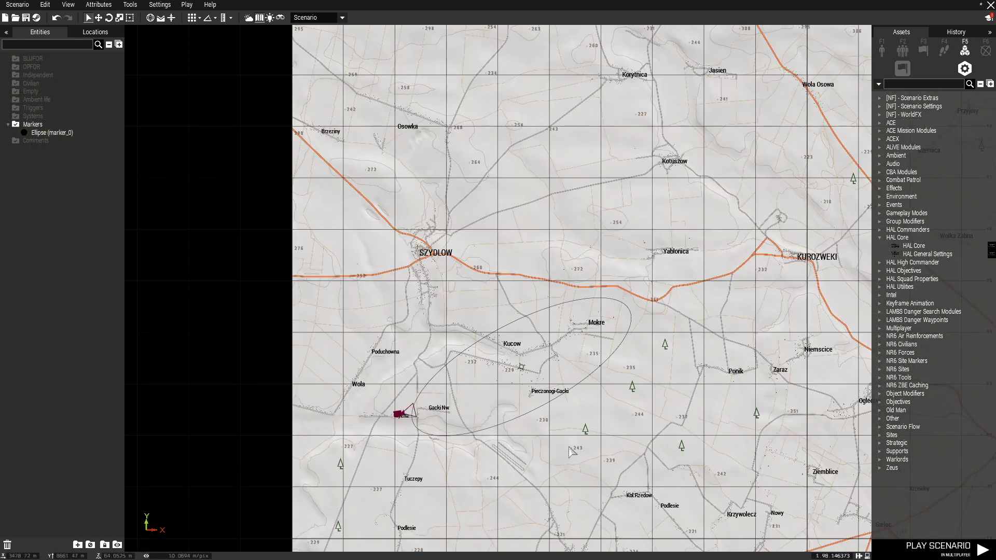
pyautogui.scroll(3, 502, 358)
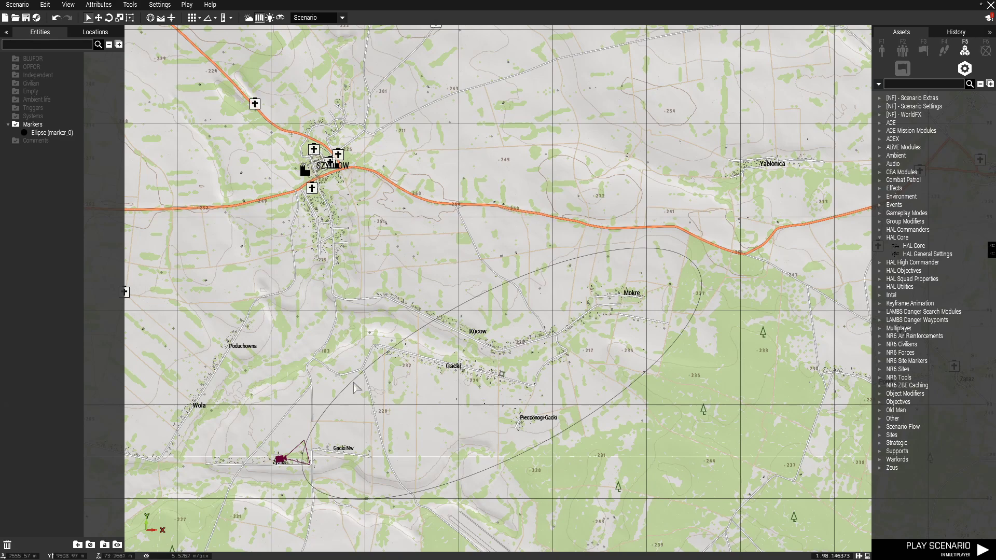
pyautogui.scroll(5, 288, 420)
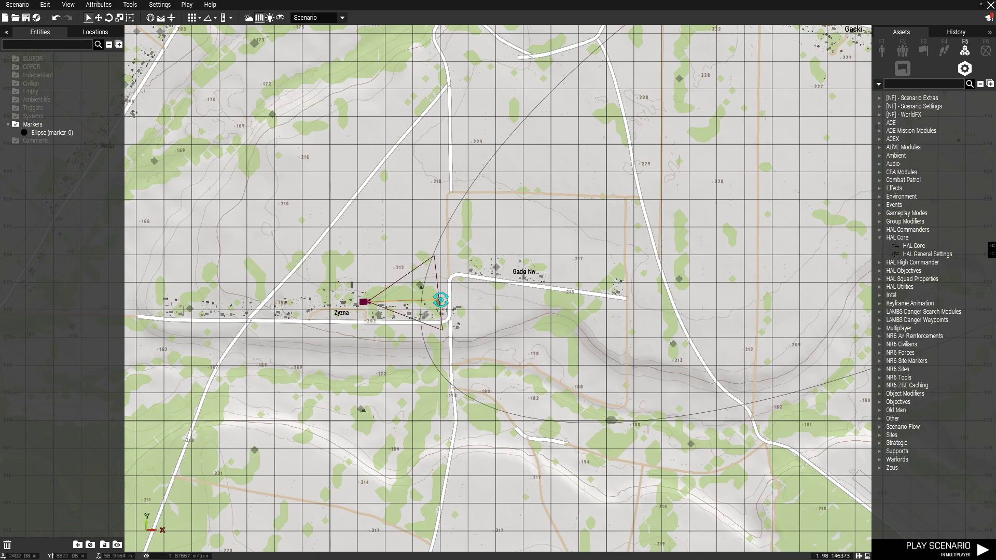
pyautogui.moveTo(441, 300); pyautogui.dragTo(460, 312)
pyautogui.scroll(-8, 467, 324)
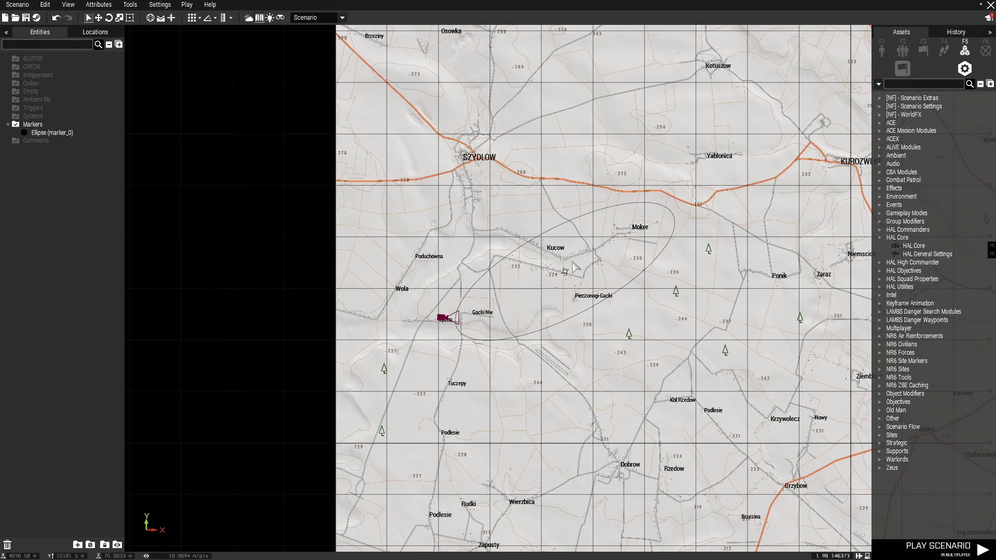
pyautogui.scroll(2, 556, 255)
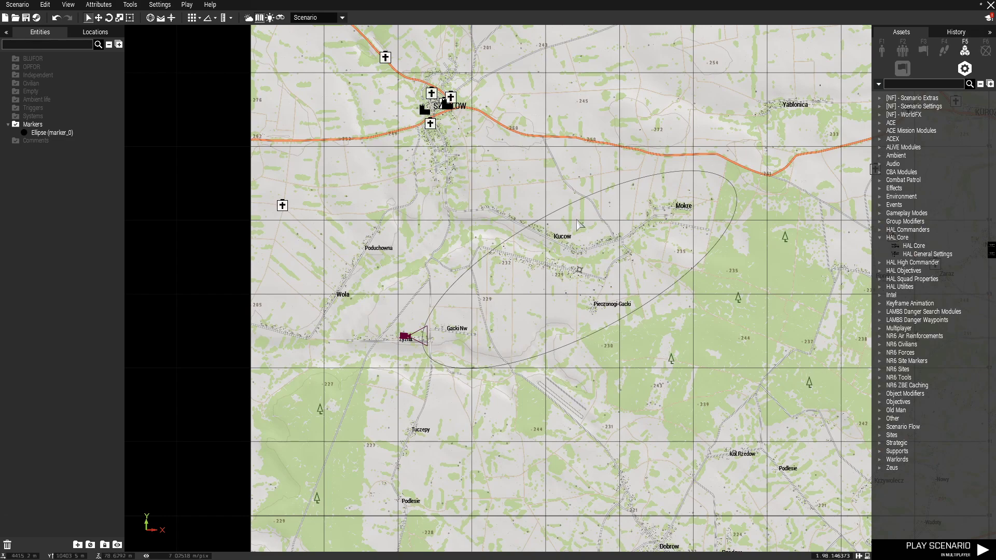
pyautogui.scroll(-2, 579, 224)
pyautogui.scroll(4, 576, 234)
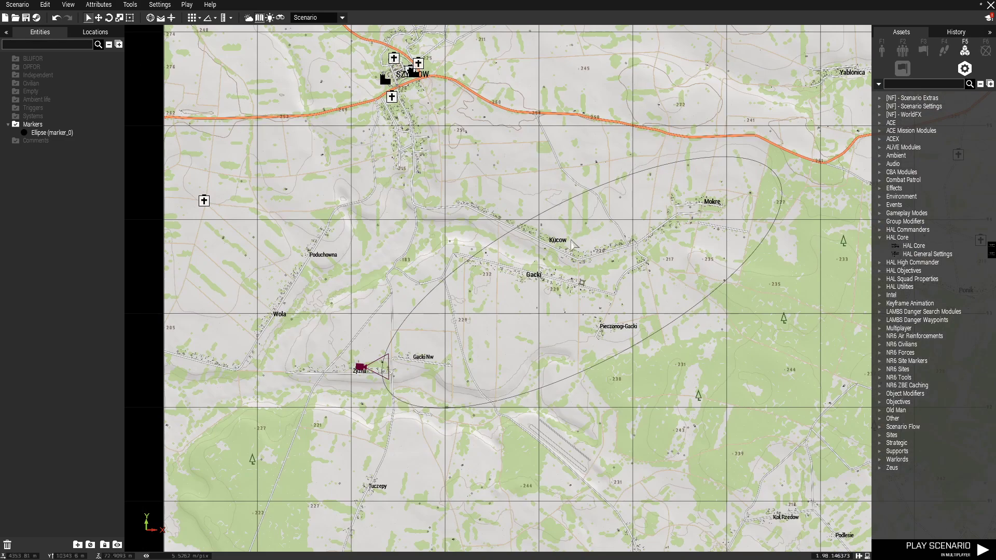
# Compare the ellipse marker's area with the full terrain map, including Kurozweki, Staszow and the southern villages.
pyautogui.scroll(-5, 571, 242)
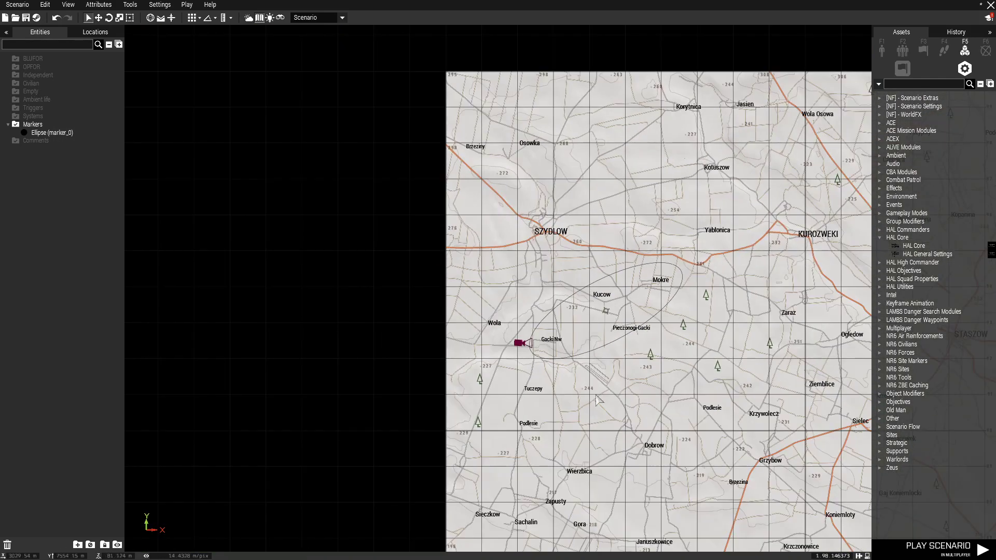
pyautogui.scroll(-3, 564, 355)
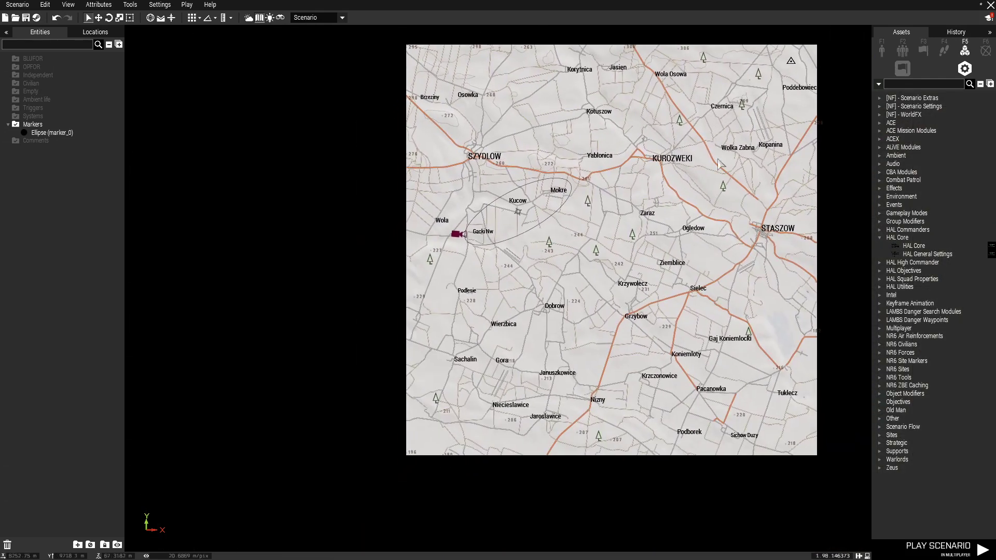
pyautogui.scroll(4, 539, 244)
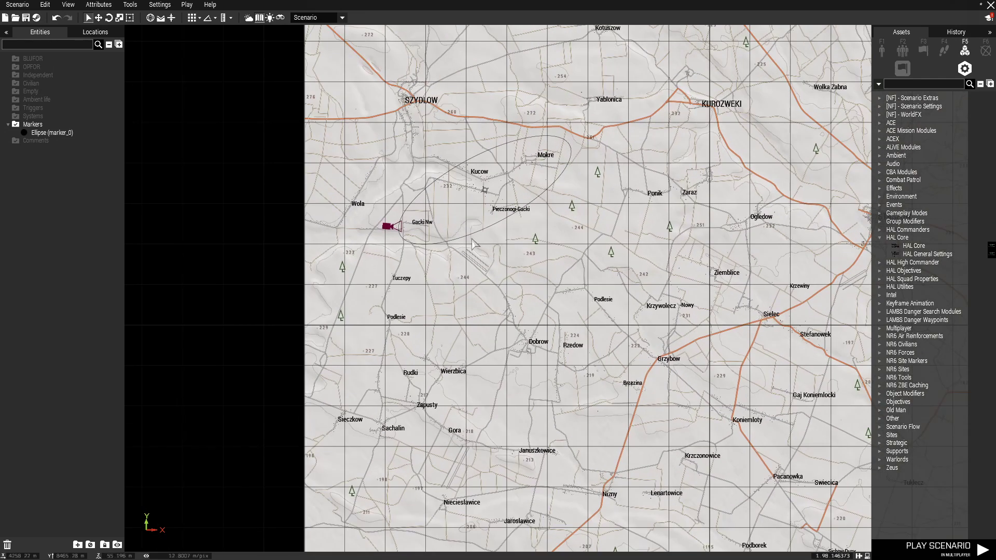
pyautogui.moveTo(494, 332); pyautogui.dragTo(495, 377, button='right')
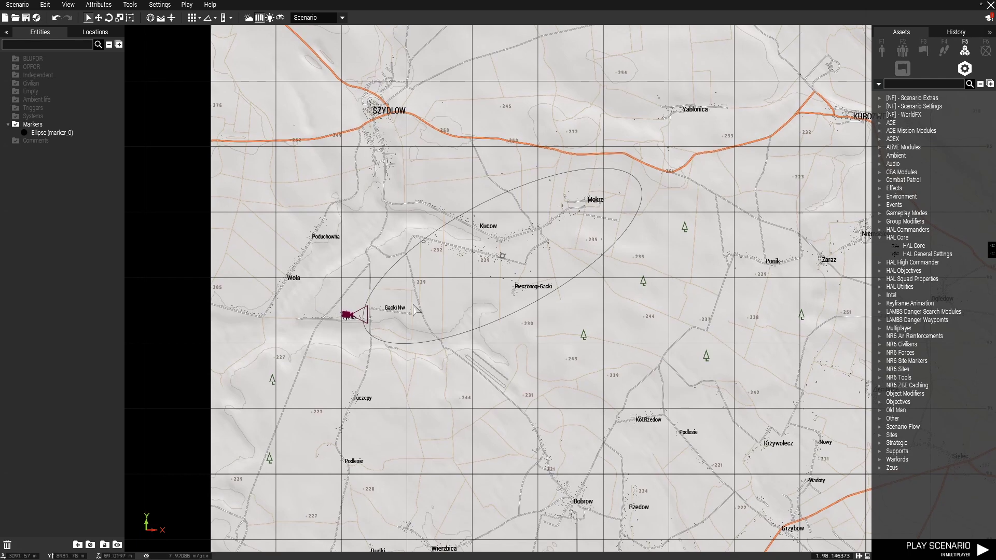
pyautogui.scroll(-2, 350, 329)
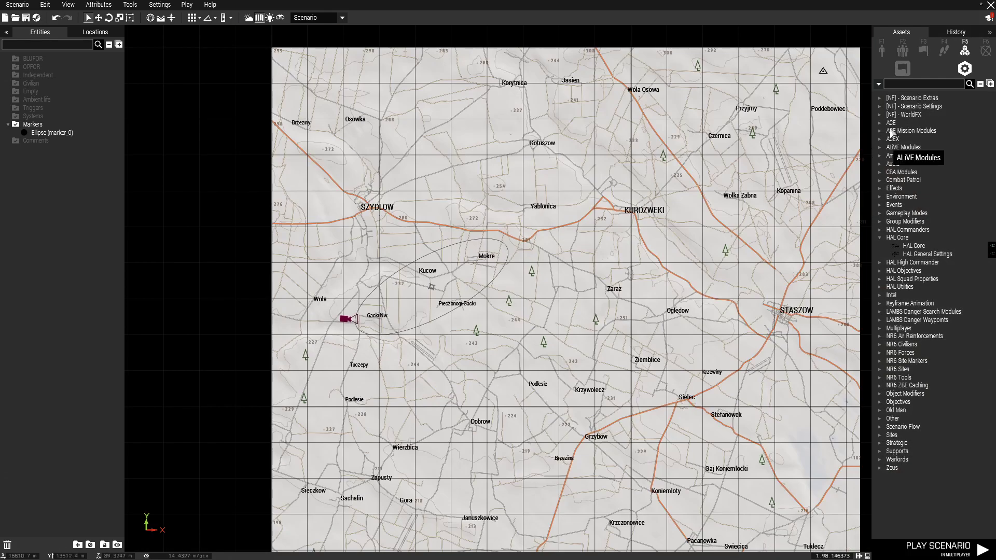
pyautogui.click(881, 148)
pyautogui.click(881, 148)
pyautogui.scroll(3, 415, 236)
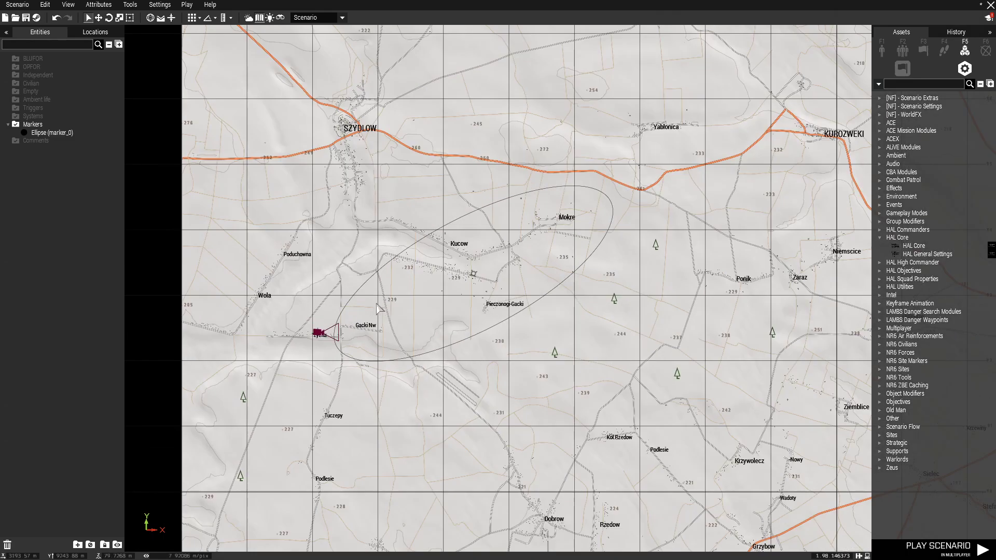
pyautogui.scroll(-3, 318, 319)
pyautogui.scroll(-2, 320, 325)
pyautogui.scroll(6, 333, 325)
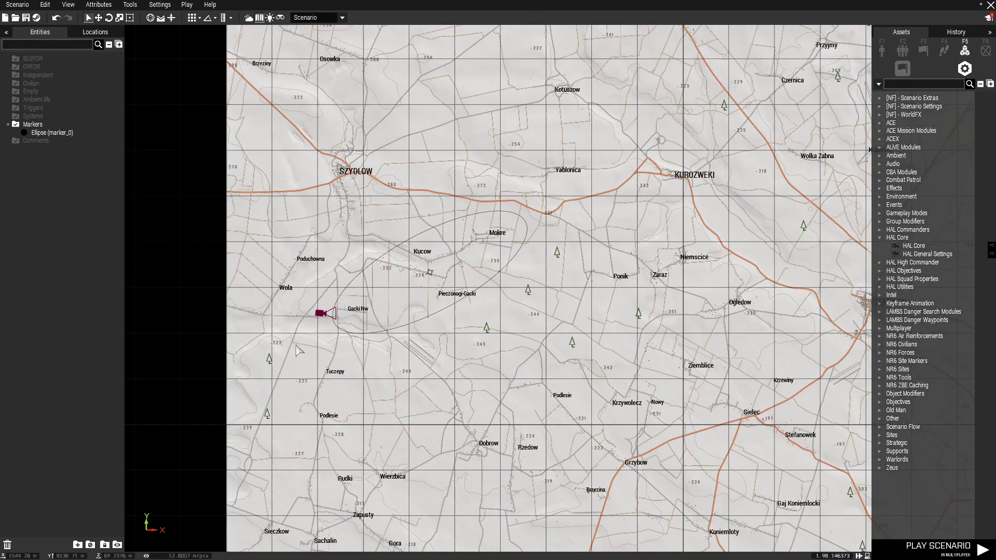
pyautogui.scroll(-3, 397, 247)
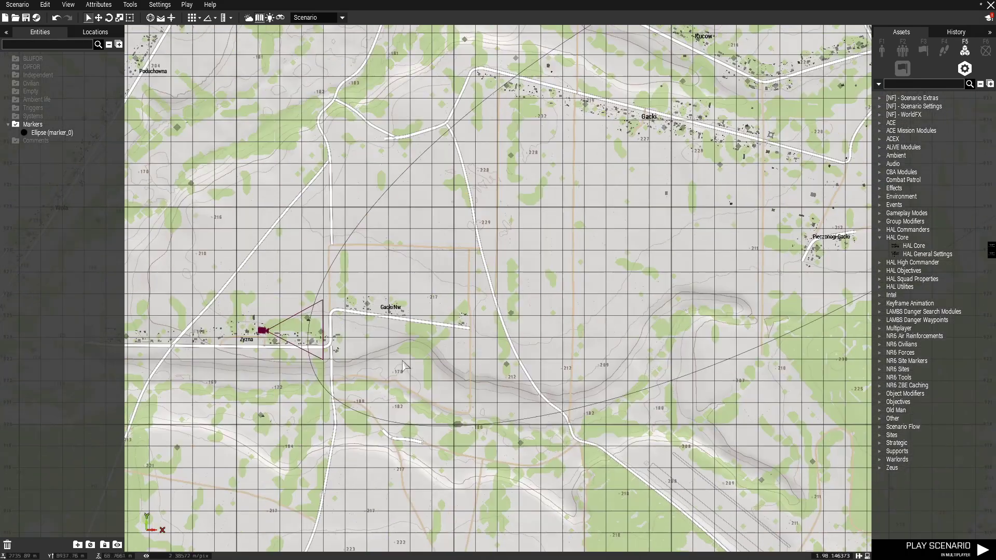
# Inspect the town of Szydlow and its road approaches north of the ellipse marker.
pyautogui.scroll(4, 408, 167)
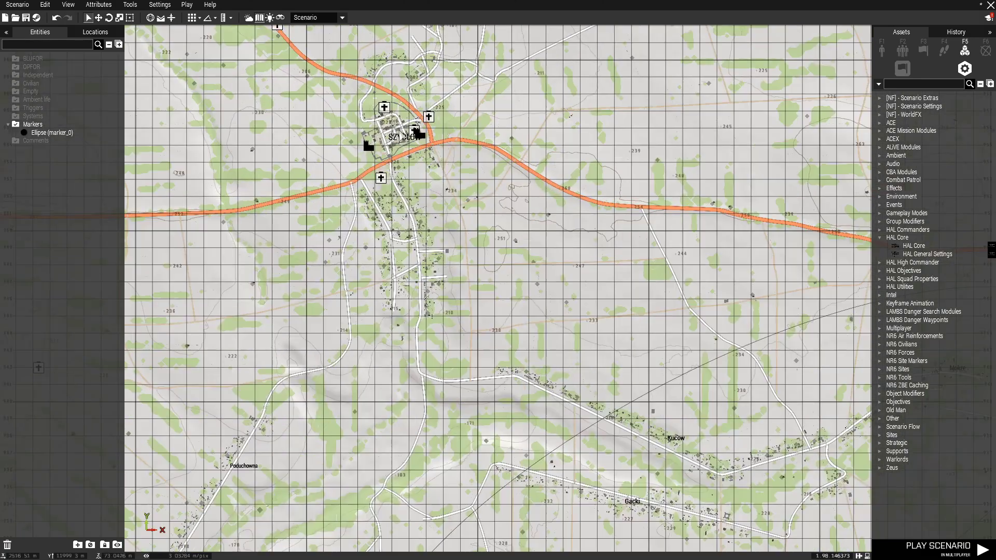
pyautogui.scroll(-5, 407, 174)
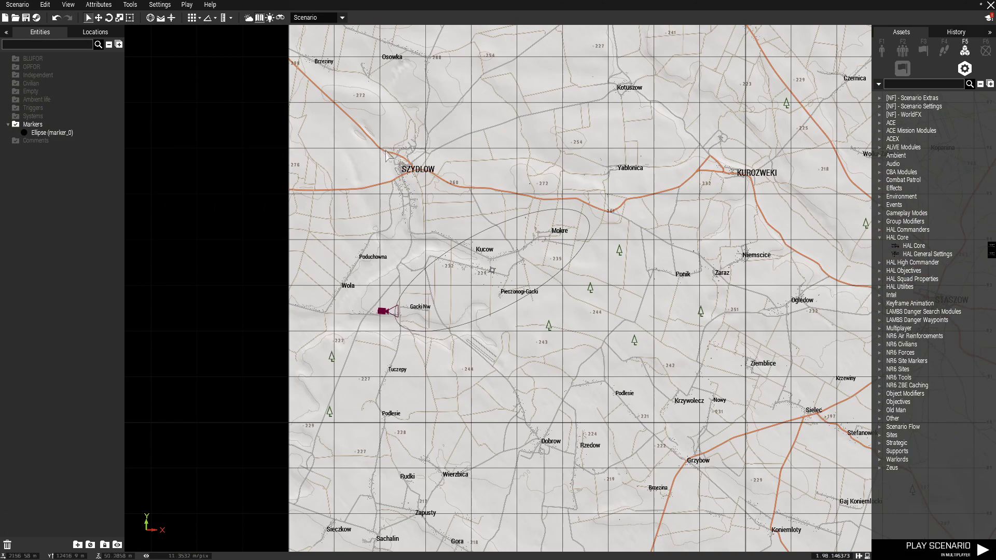
pyautogui.scroll(3, 407, 167)
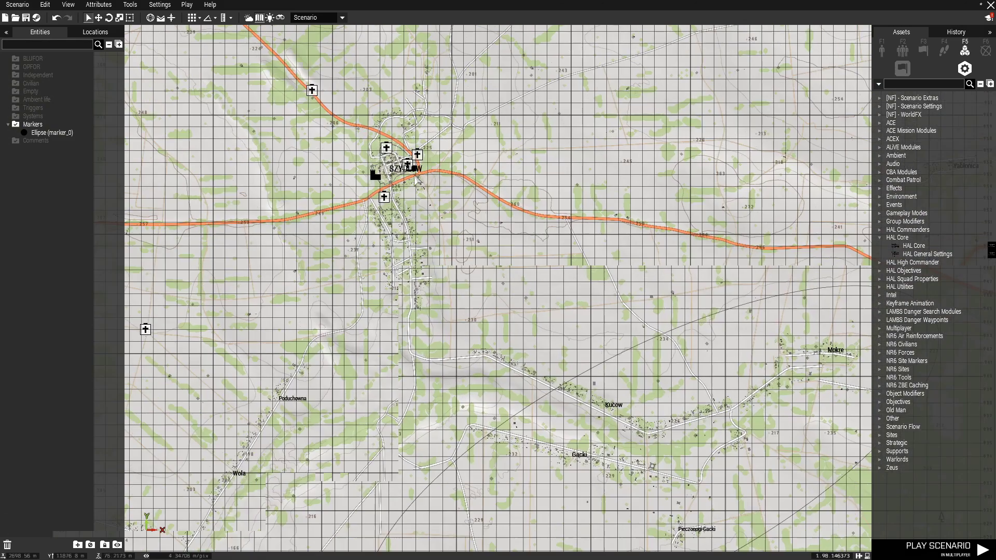
pyautogui.scroll(5, 416, 178)
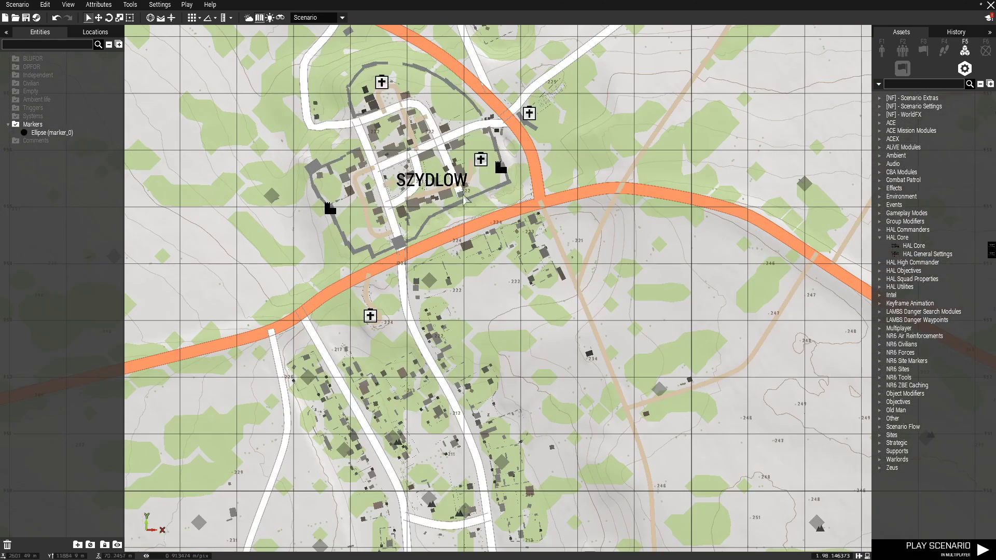
pyautogui.scroll(-6, 464, 198)
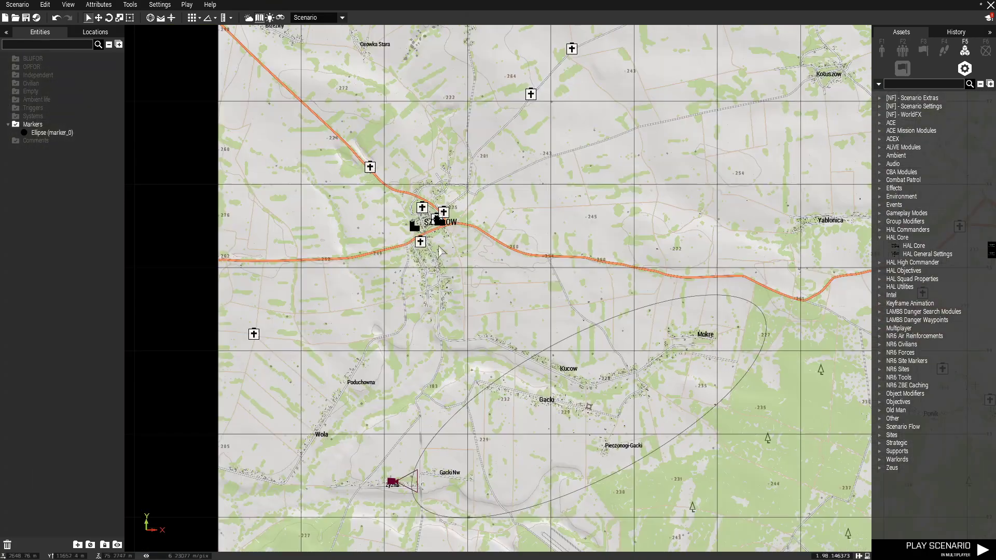
pyautogui.scroll(-3, 507, 282)
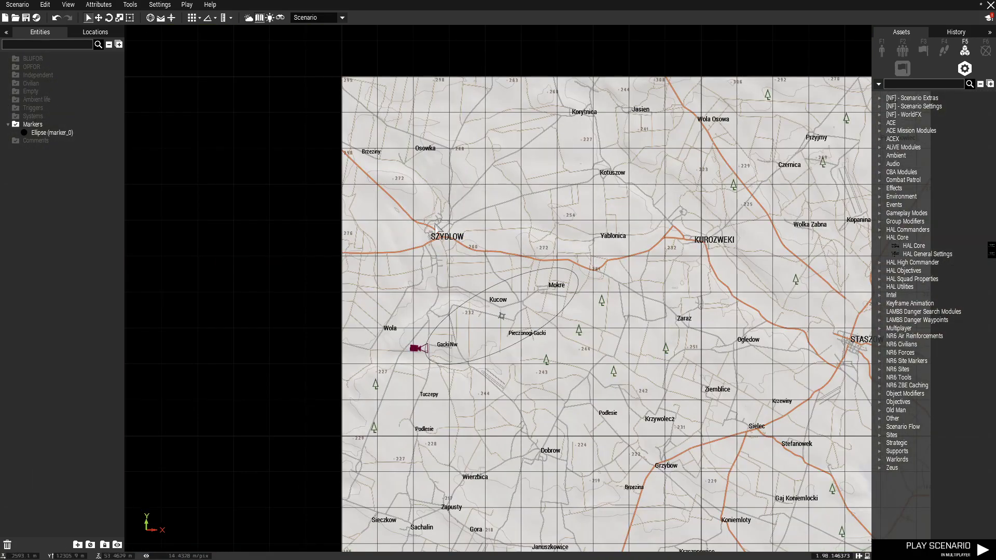
pyautogui.scroll(4, 434, 228)
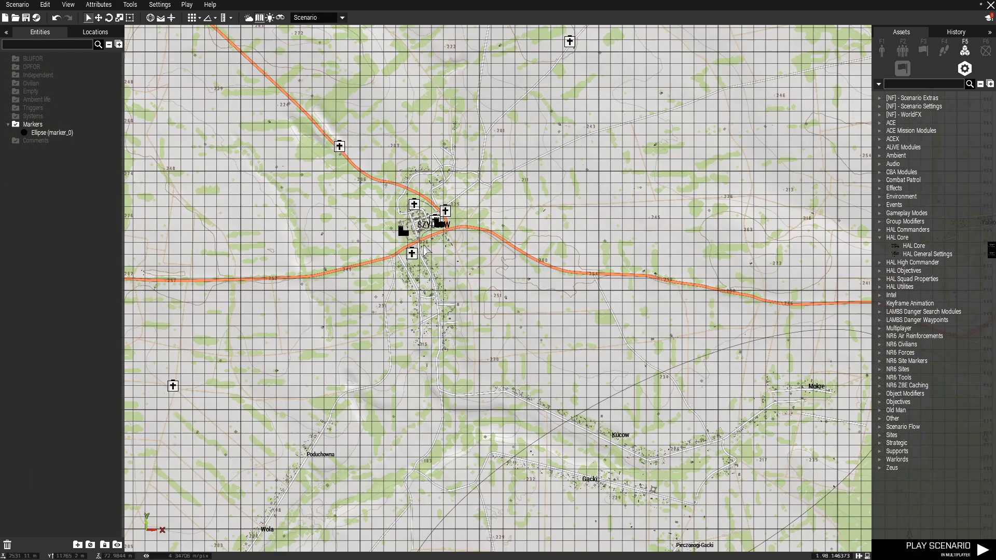
pyautogui.scroll(2, 425, 249)
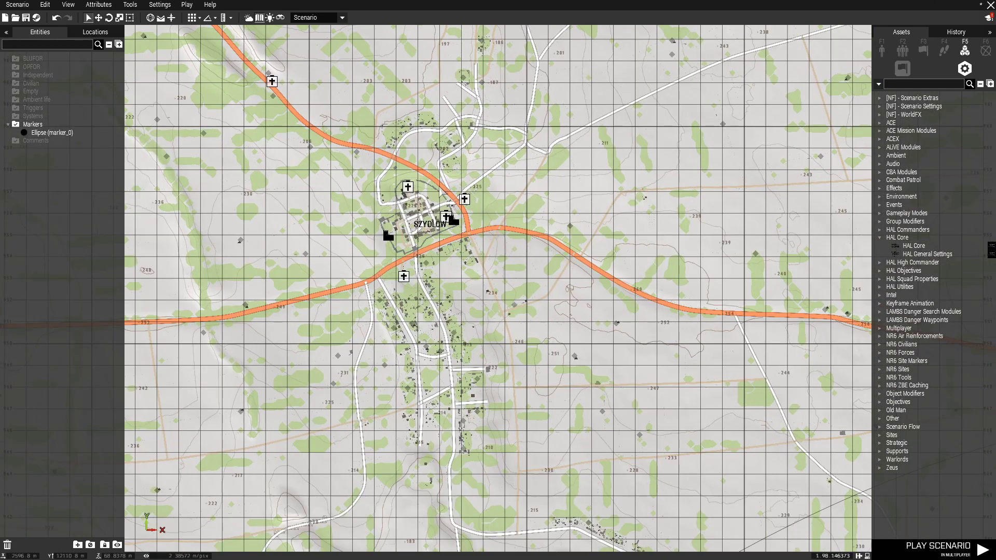
pyautogui.scroll(-2, 400, 275)
pyautogui.scroll(-1, 460, 263)
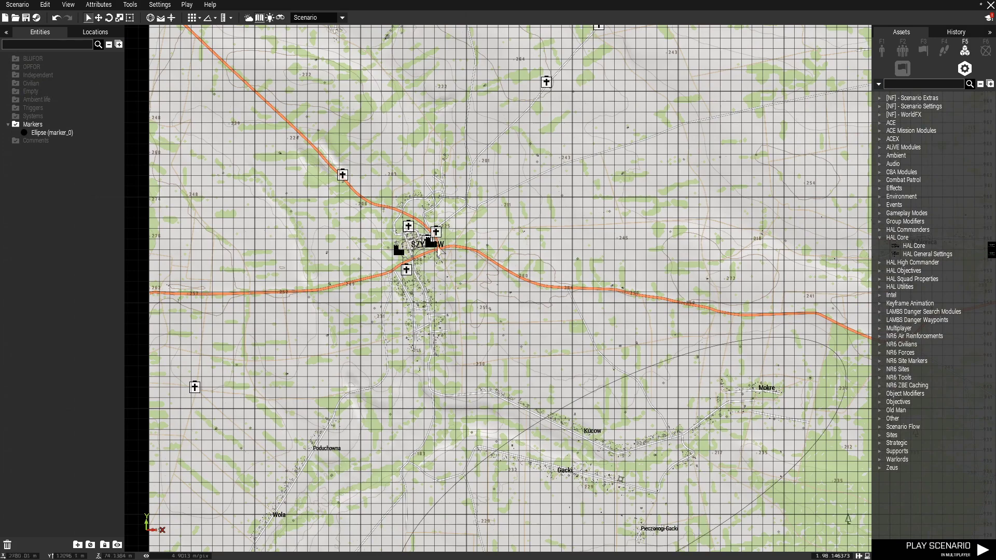
pyautogui.scroll(-4, 442, 284)
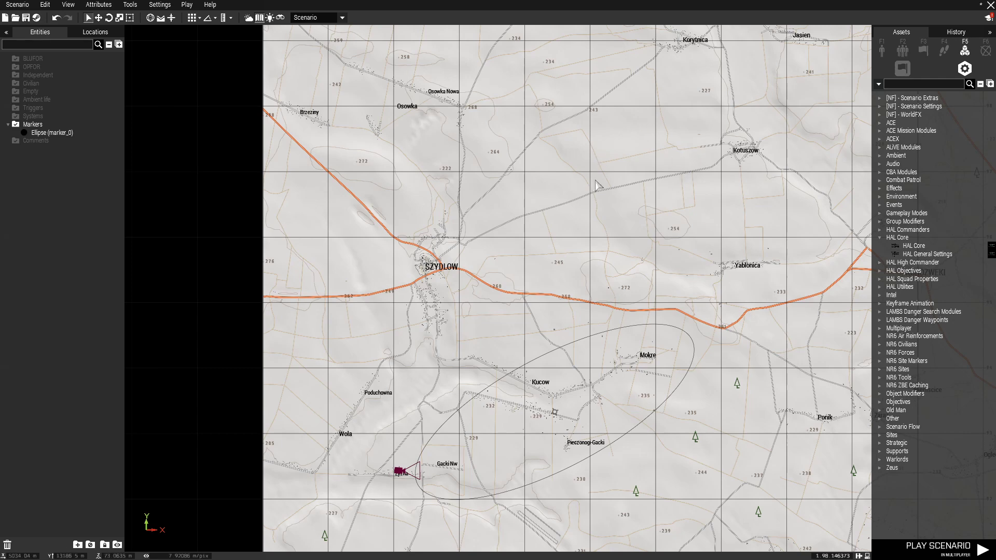
# Survey the surroundings of Zyzna and the ellipse marker, and the wider terrain east toward Staszow.
pyautogui.moveTo(482, 311); pyautogui.dragTo(584, 210, button='right')
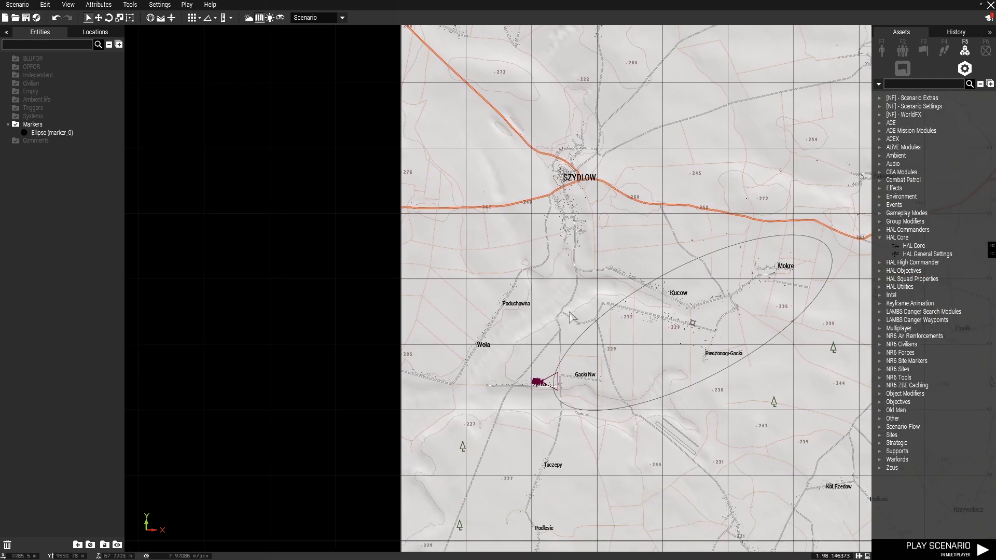
pyautogui.scroll(5, 611, 403)
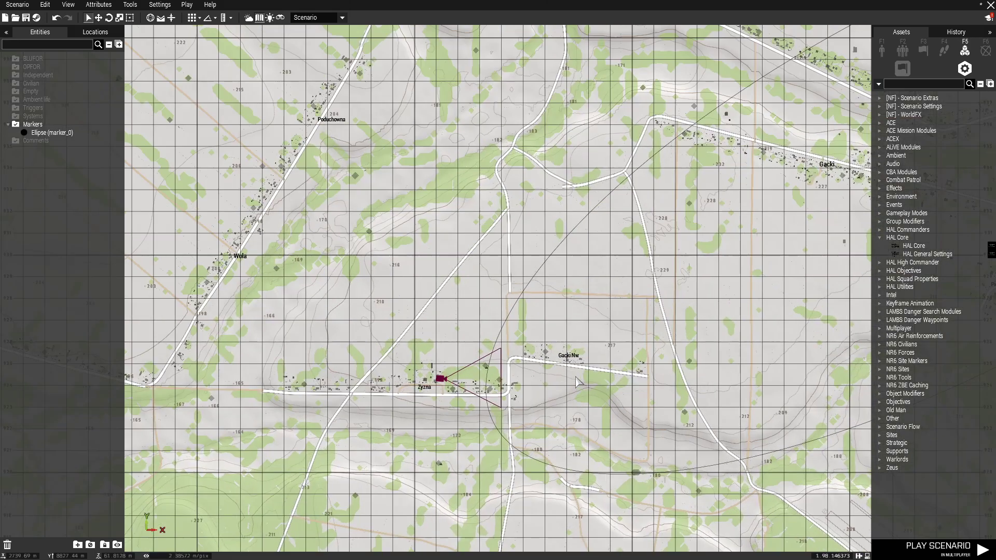
pyautogui.scroll(-3, 576, 382)
pyautogui.scroll(-5, 570, 377)
pyautogui.moveTo(677, 363); pyautogui.dragTo(516, 310, button='right')
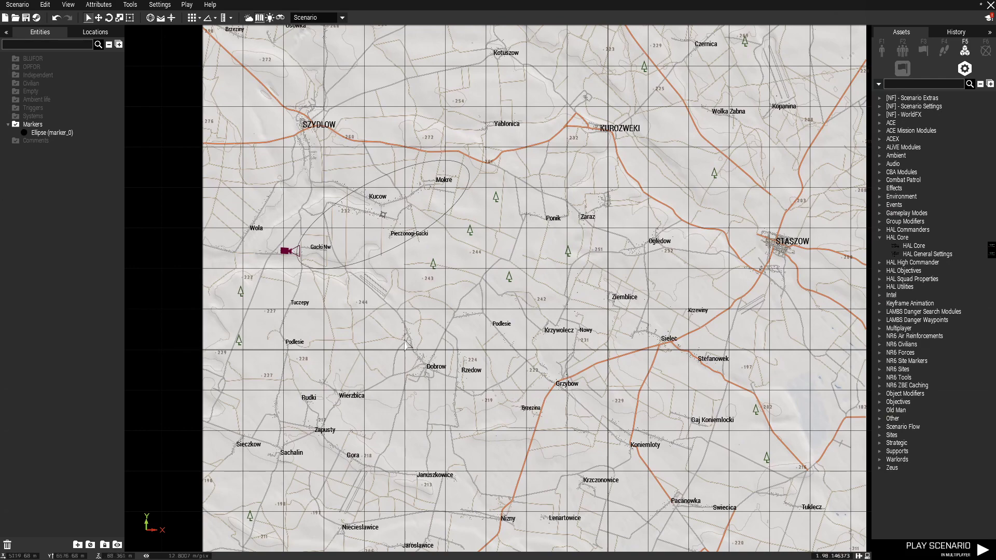
pyautogui.moveTo(405, 345); pyautogui.dragTo(637, 371, button='right')
pyautogui.scroll(5, 649, 312)
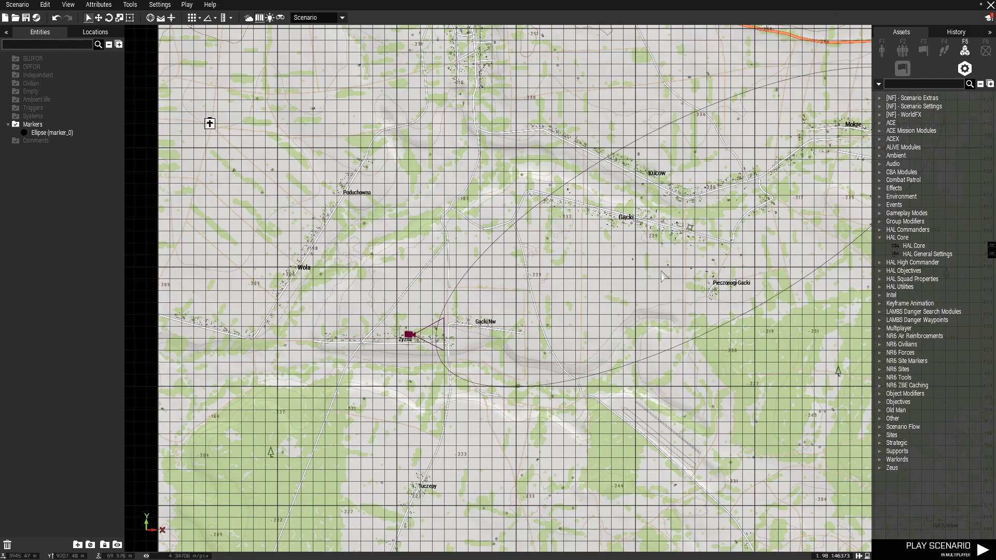
pyautogui.scroll(-7, 461, 284)
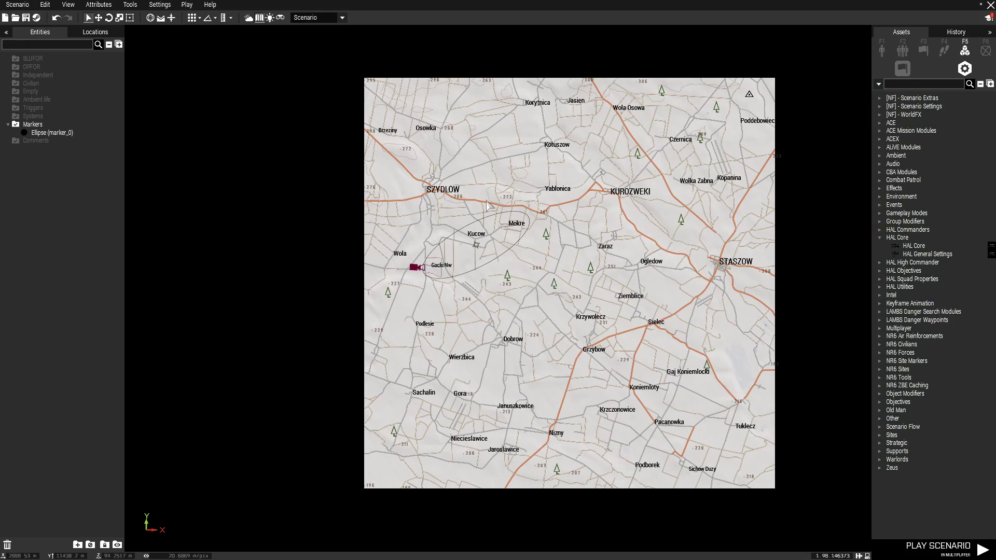
pyautogui.scroll(5, 454, 218)
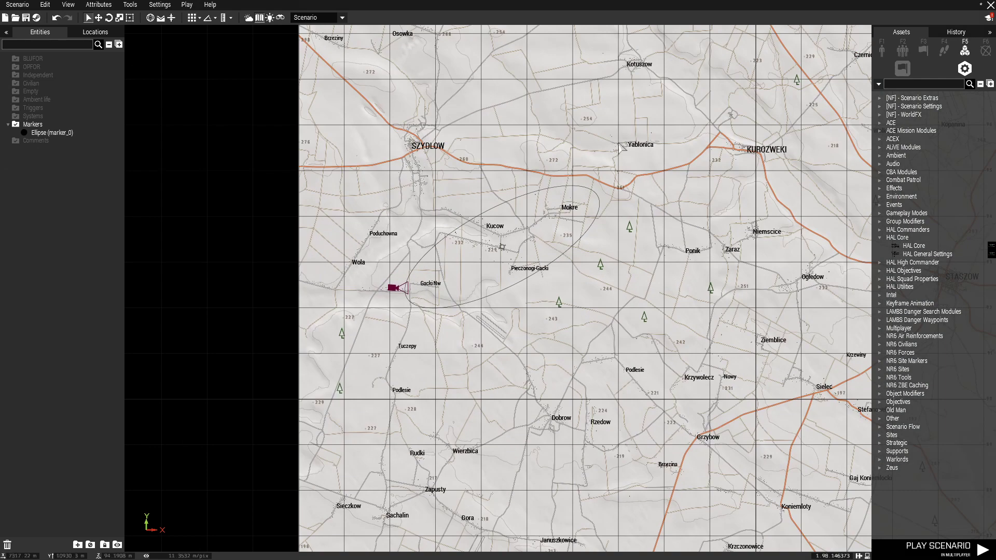
pyautogui.scroll(-5, 529, 337)
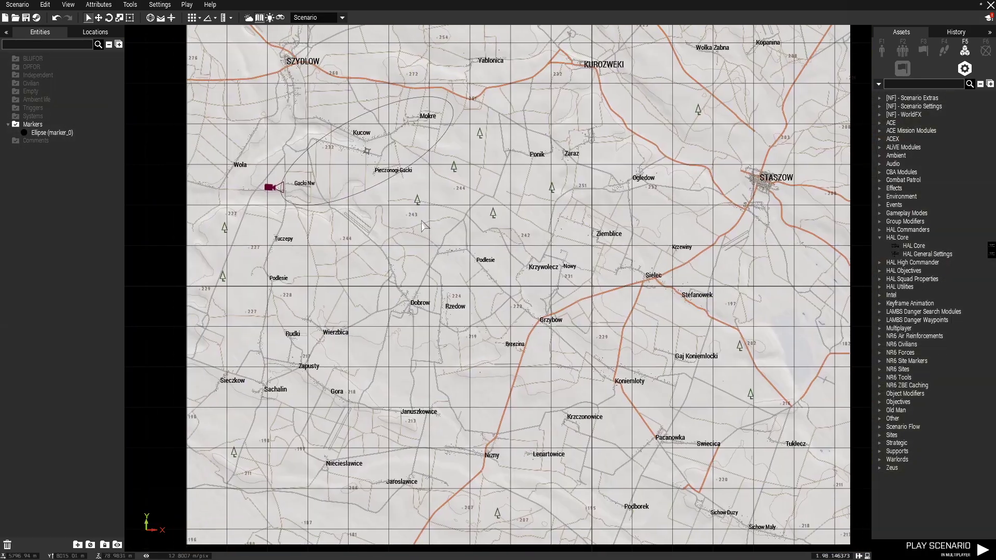
pyautogui.scroll(-1, 449, 340)
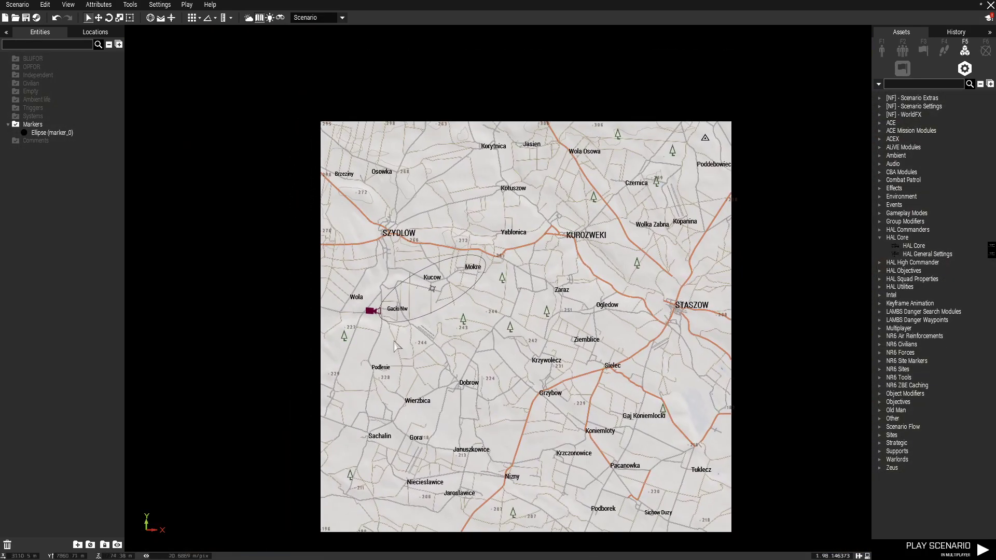
pyautogui.scroll(3, 387, 340)
pyautogui.scroll(2, 363, 311)
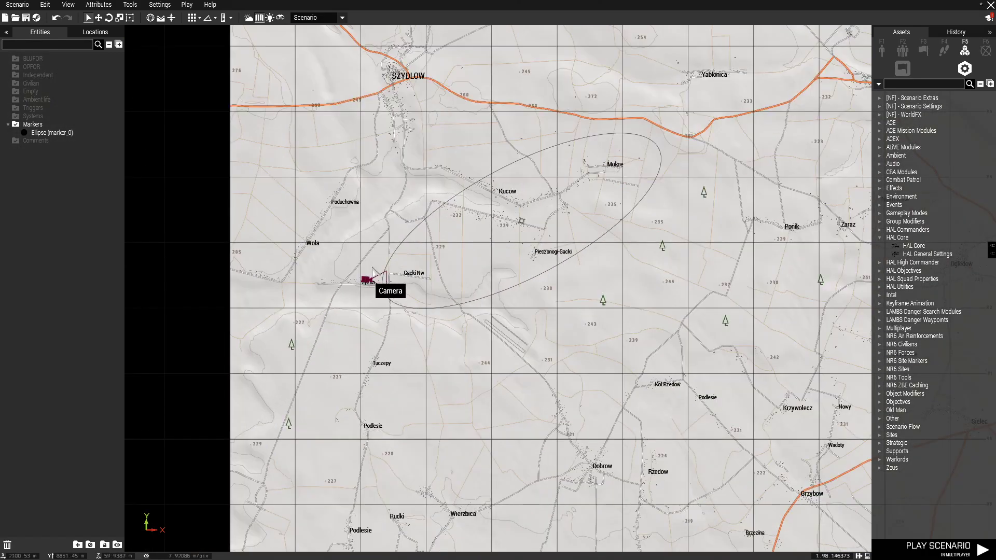
# Survey the terrain around the ellipse marker, from Zyzna and the Szydlow road past Yablonica to Kurozweki and the map's northern and western edges.
pyautogui.keyDown('shift'); pyautogui.moveTo(373, 292); pyautogui.dragTo(409, 327); pyautogui.keyUp('shift')
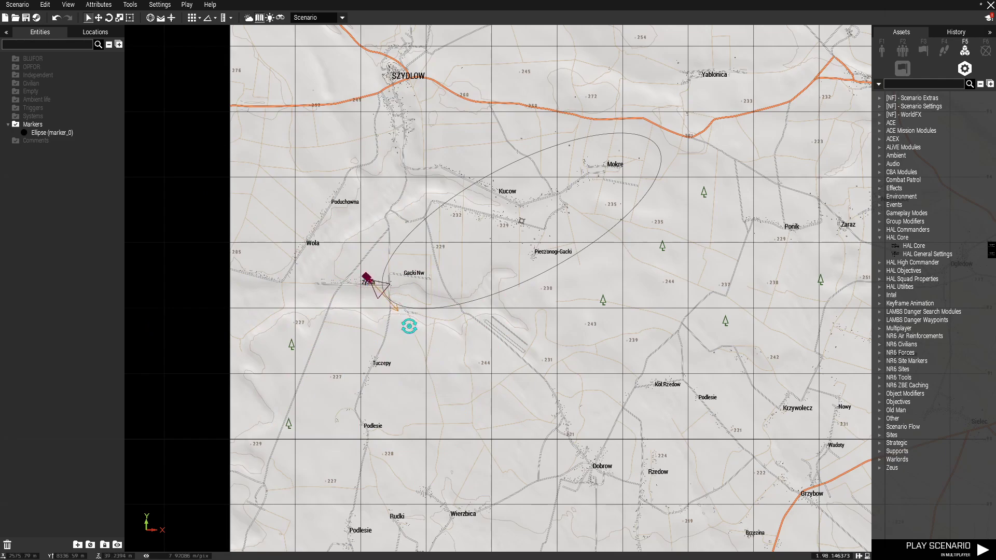
pyautogui.scroll(2, 422, 411)
pyautogui.scroll(-4, 425, 407)
pyautogui.scroll(2, 421, 346)
pyautogui.scroll(5, 416, 397)
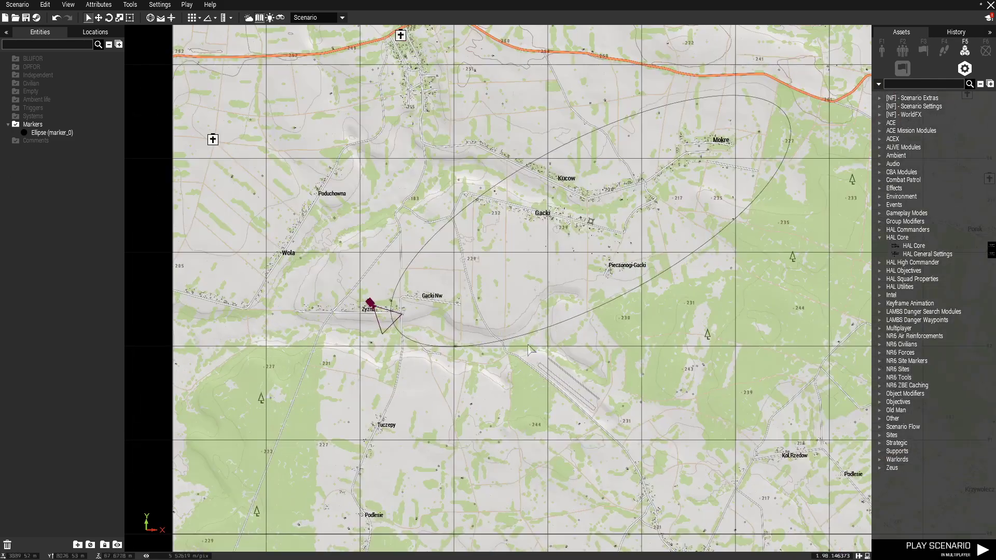
pyautogui.scroll(-1, 597, 260)
pyautogui.moveTo(458, 330); pyautogui.dragTo(253, 445, button='right')
pyautogui.scroll(-4, 254, 444)
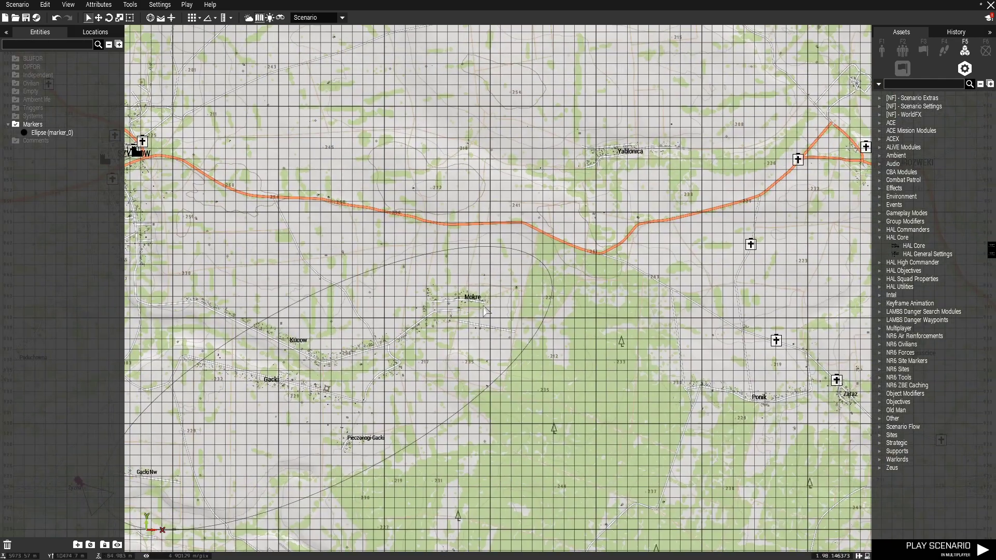
pyautogui.scroll(3, 426, 310)
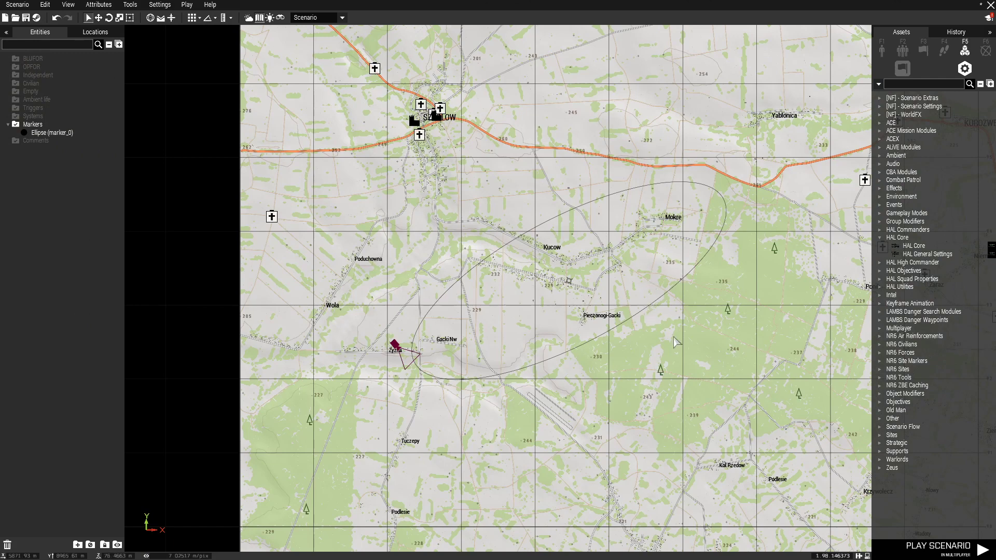
pyautogui.scroll(-4, 639, 316)
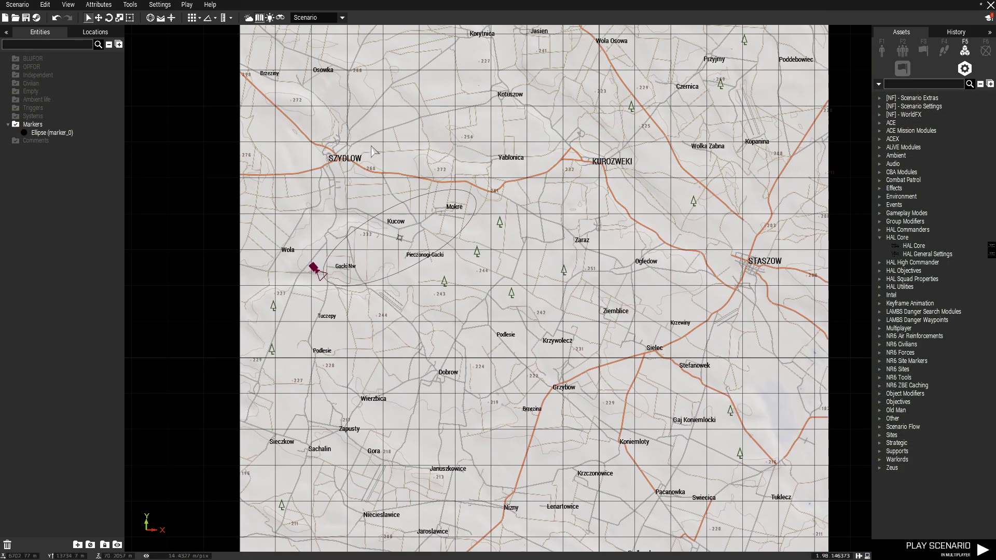
pyautogui.moveTo(363, 95); pyautogui.dragTo(373, 244, button='right')
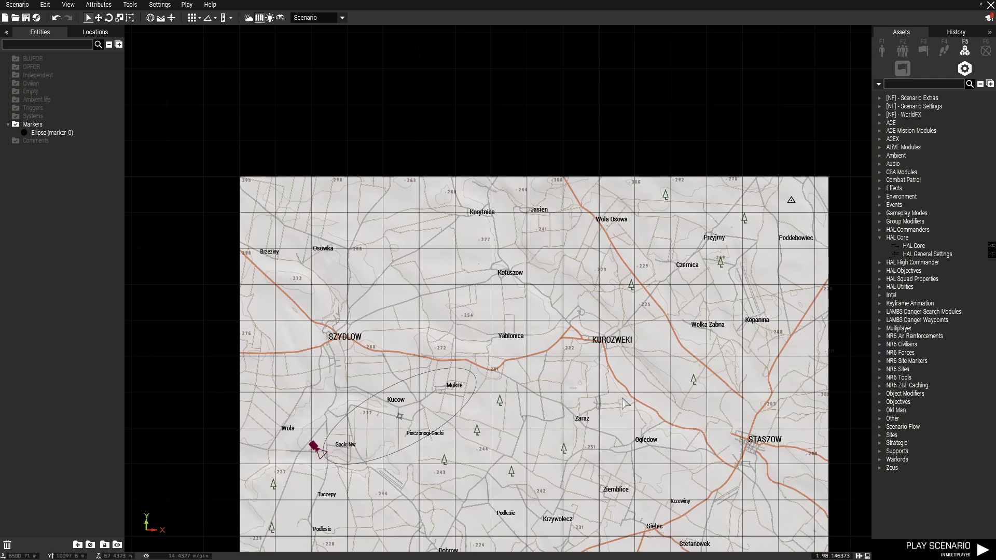
pyautogui.moveTo(542, 403); pyautogui.dragTo(755, 301, button='right')
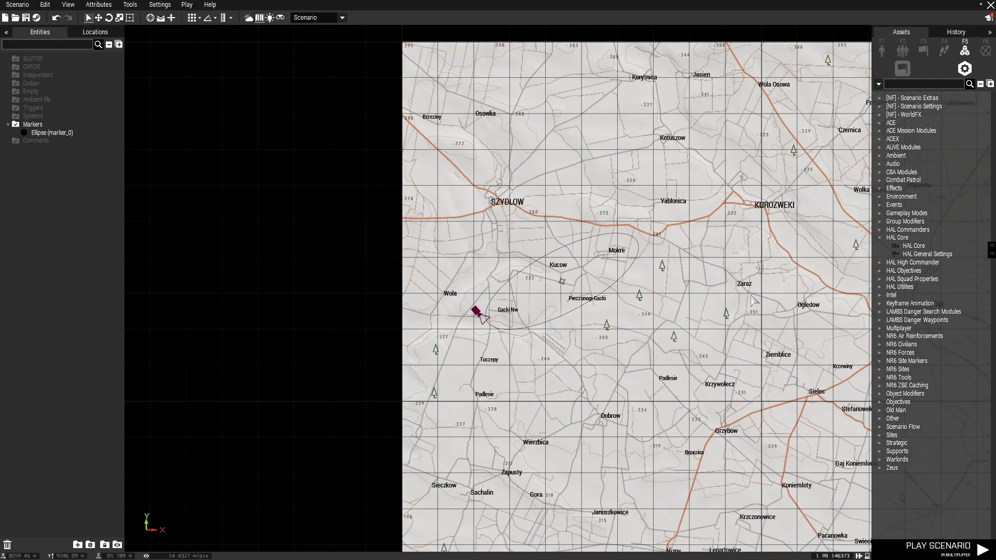
pyautogui.click(880, 386)
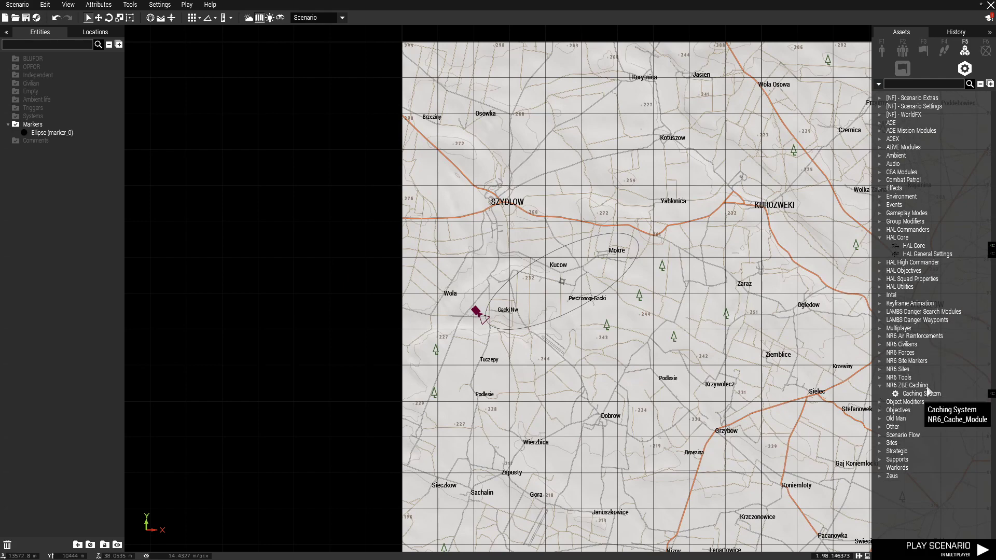
pyautogui.click(880, 386)
pyautogui.click(879, 238)
pyautogui.click(879, 238)
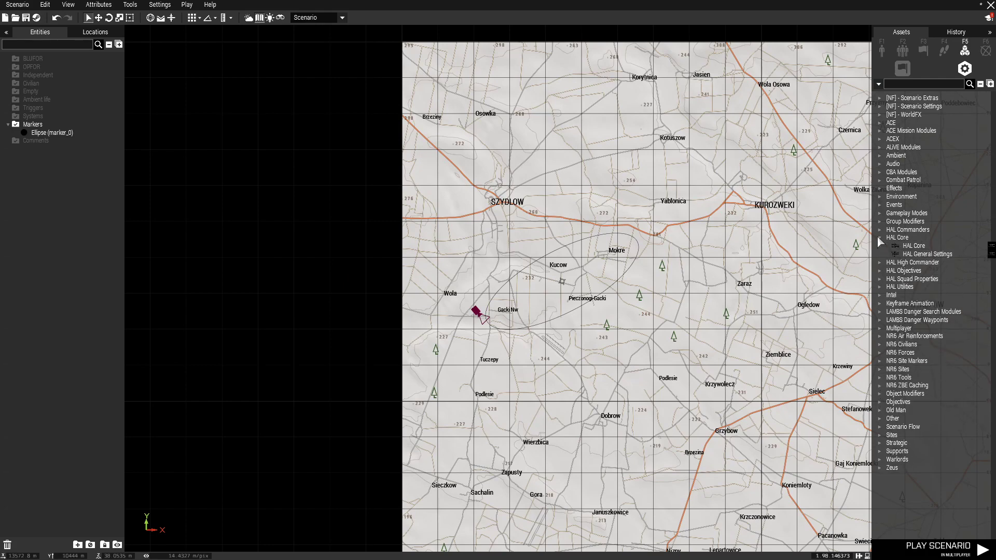
# Place a HAL Core module southwest of Szydlow and move it just outside the map's western edge.
pyautogui.click(913, 245)
pyautogui.click(477, 237)
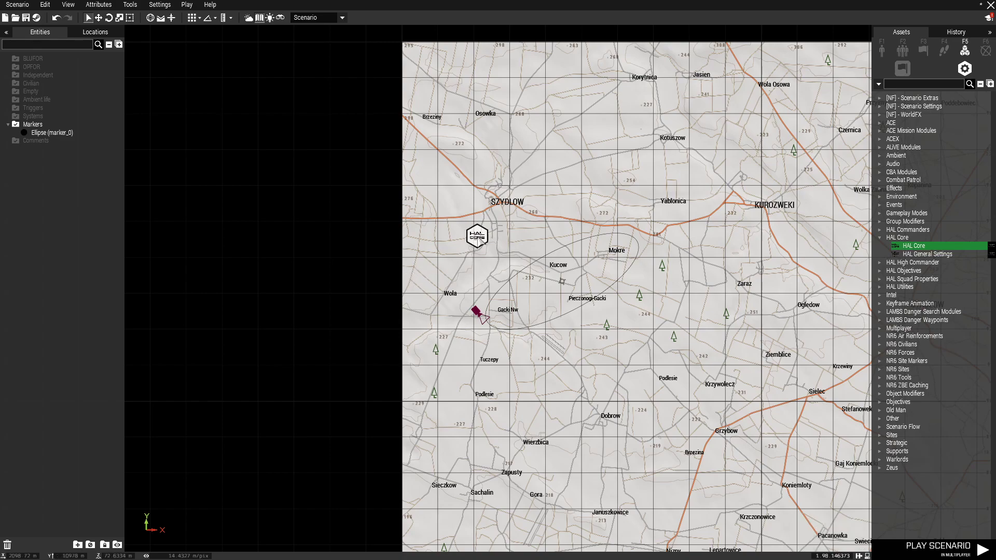
pyautogui.doubleClick(475, 239)
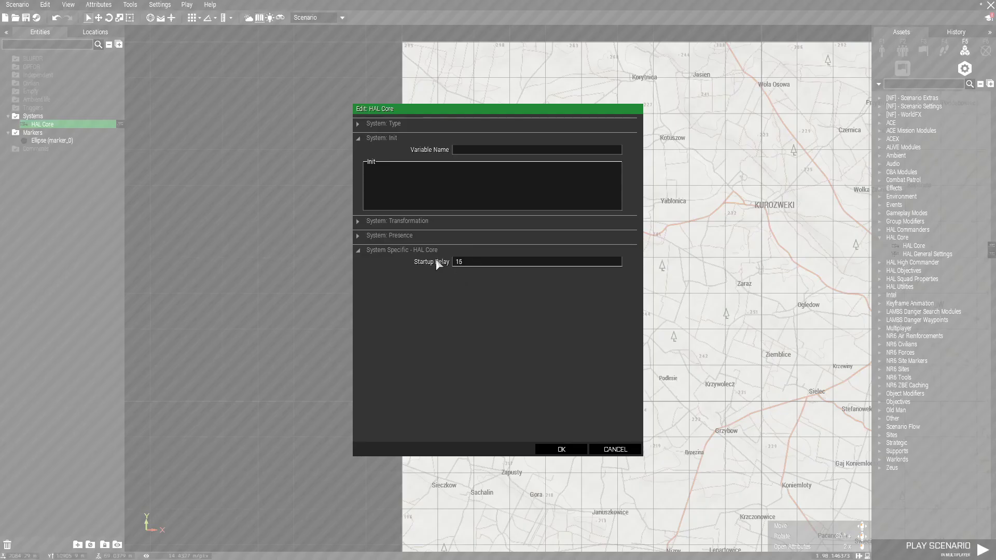
pyautogui.click(550, 451)
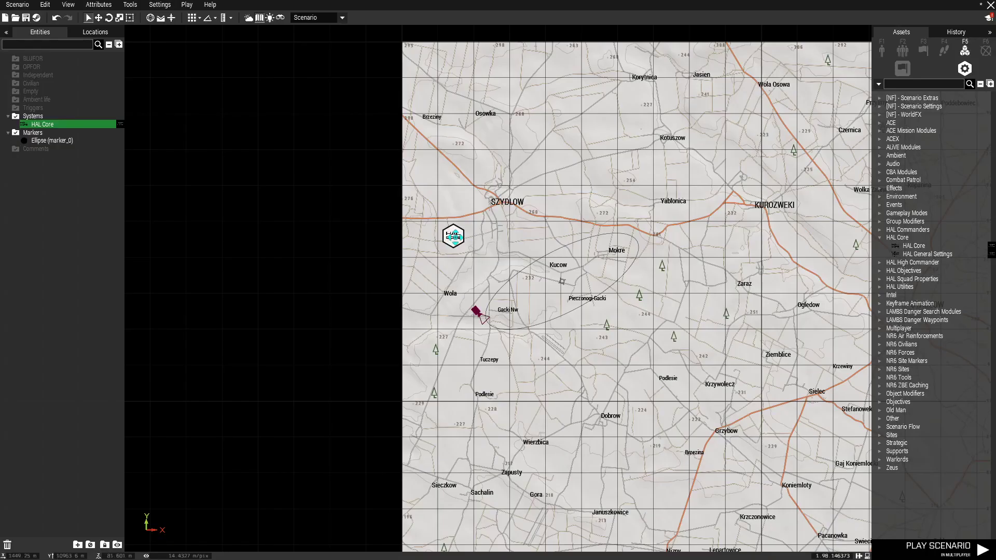
pyautogui.moveTo(454, 240); pyautogui.dragTo(378, 238)
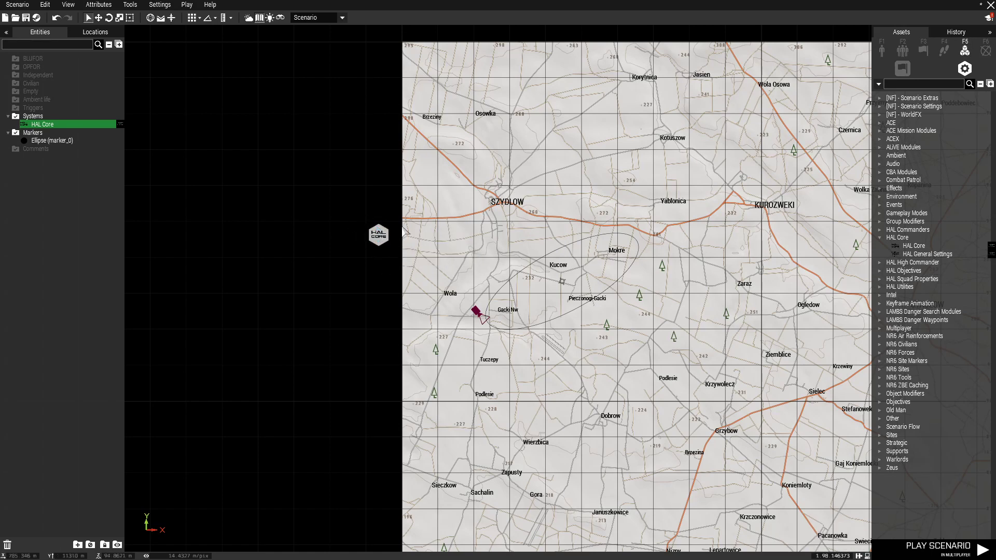
# Set the HAL Core module's Startup Delay to 300.
pyautogui.doubleClick(377, 237)
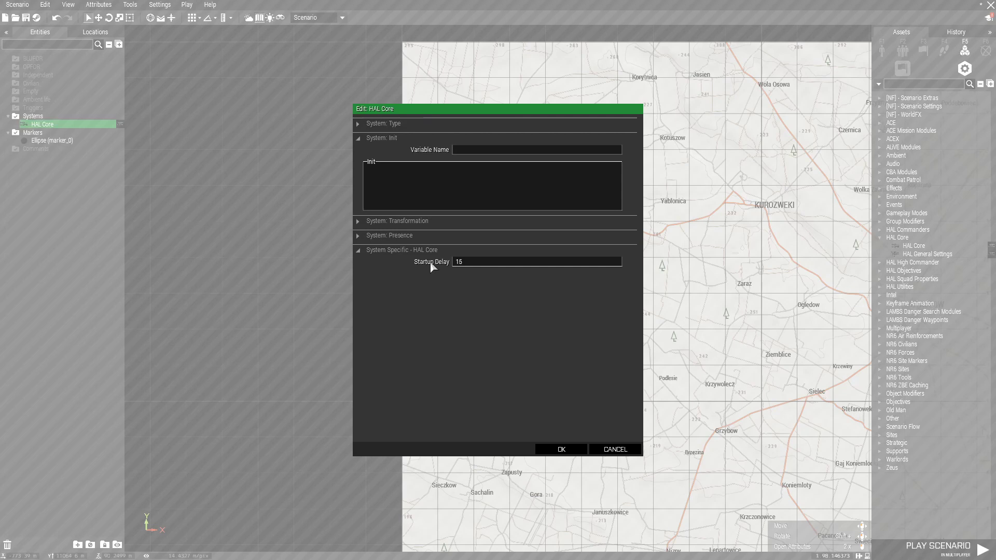
pyautogui.doubleClick(466, 263)
pyautogui.write('300')
pyautogui.click(566, 450)
# Place a HAL General Settings module just below the HAL Core module and open its attributes.
pyautogui.scroll(3, 408, 270)
pyautogui.click(902, 255)
pyautogui.click(348, 243)
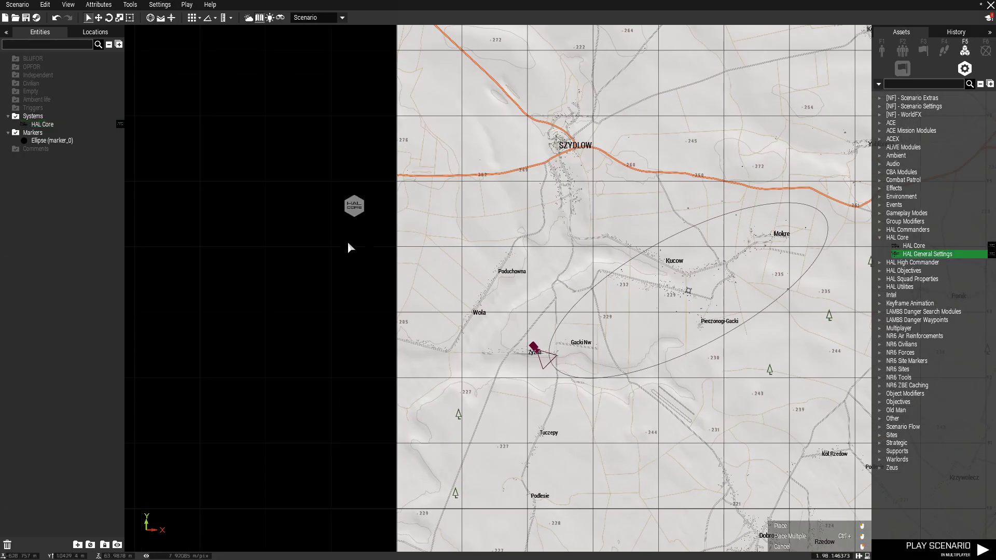
pyautogui.doubleClick(348, 244)
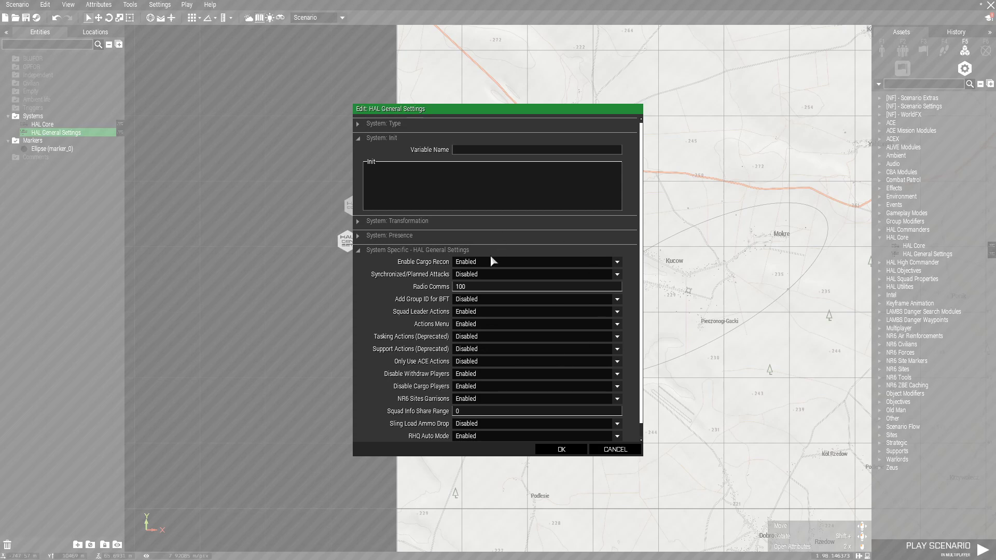
pyautogui.scroll(-1, 480, 298)
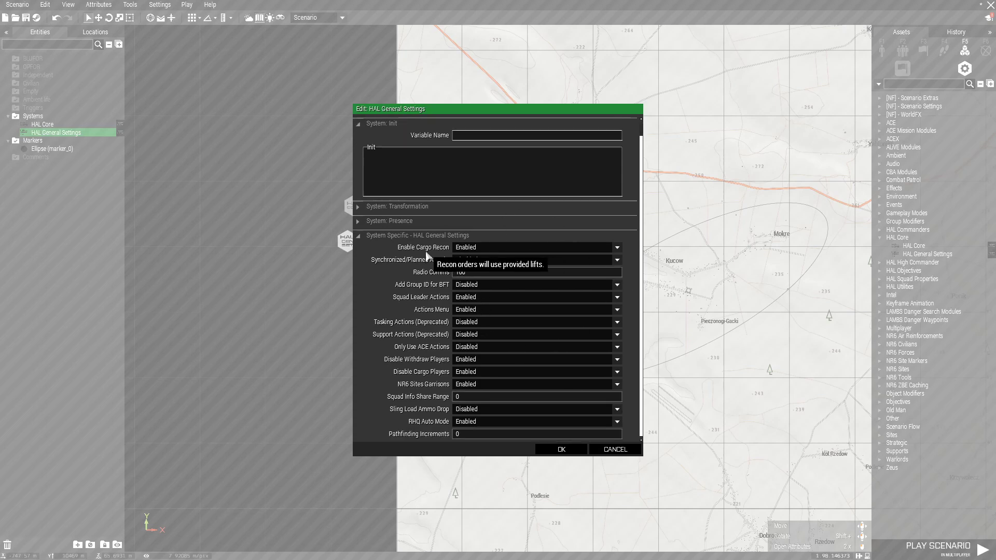
# Set Enable Cargo Recon to Disabled in the HAL General Settings.
pyautogui.moveTo(446, 252)
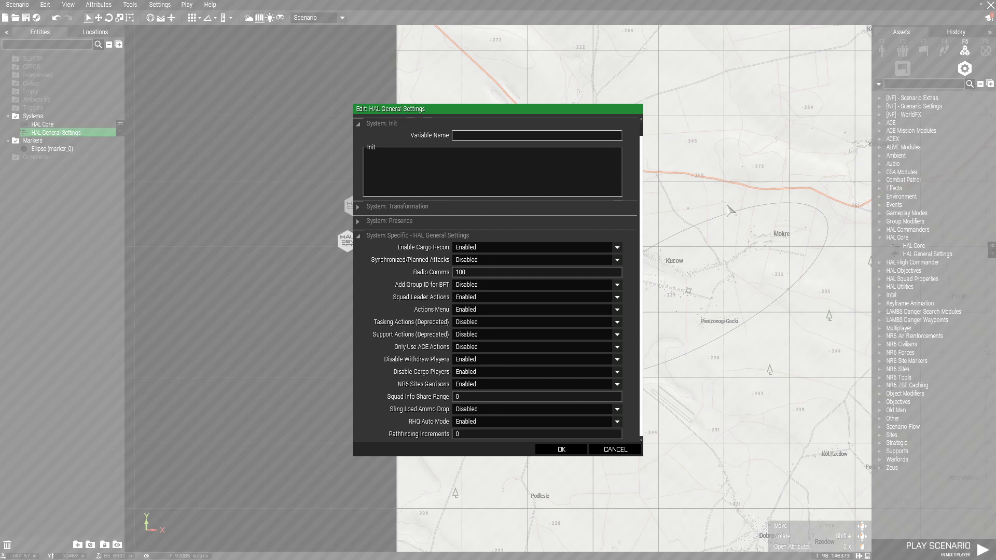
pyautogui.click(496, 249)
pyautogui.click(485, 256)
pyautogui.click(483, 247)
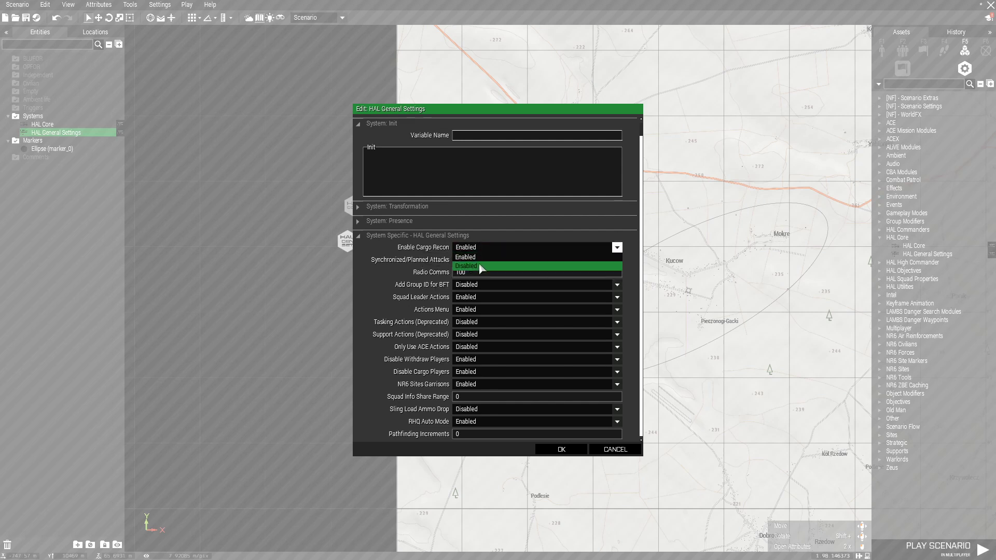
pyautogui.click(482, 266)
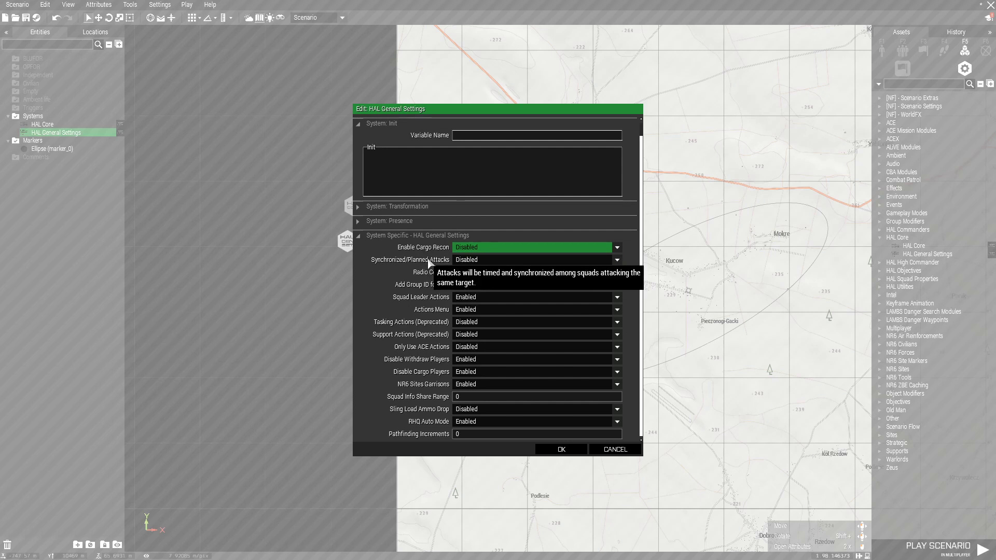
# Set Synchronized/Planned Attacks to Enabled in the HAL General Settings.
pyautogui.click(493, 260)
pyautogui.click(477, 258)
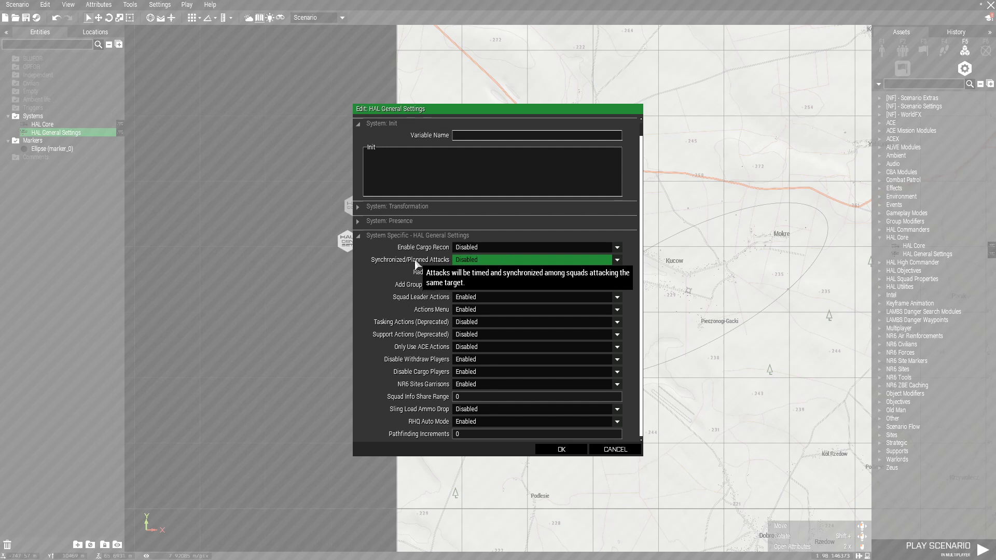
pyautogui.click(470, 262)
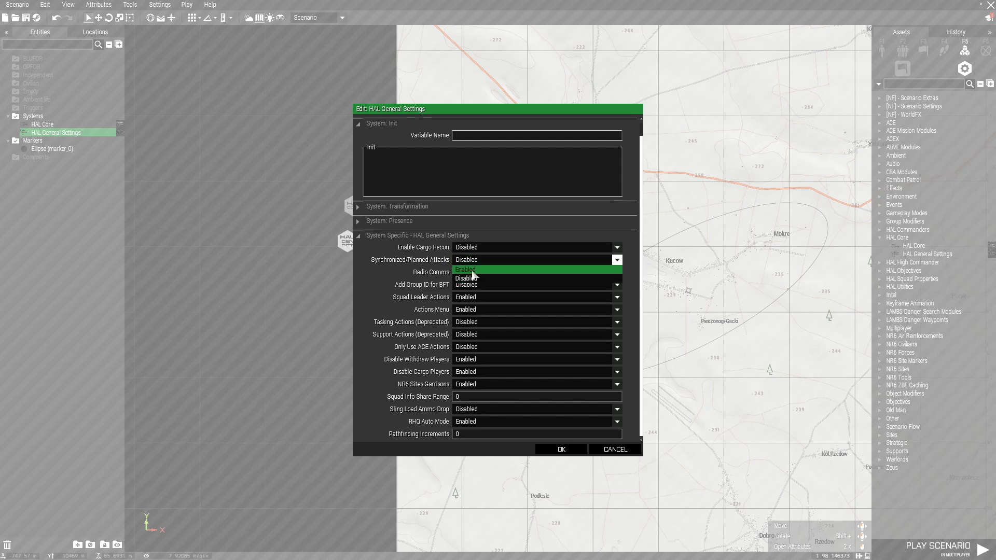
pyautogui.click(467, 269)
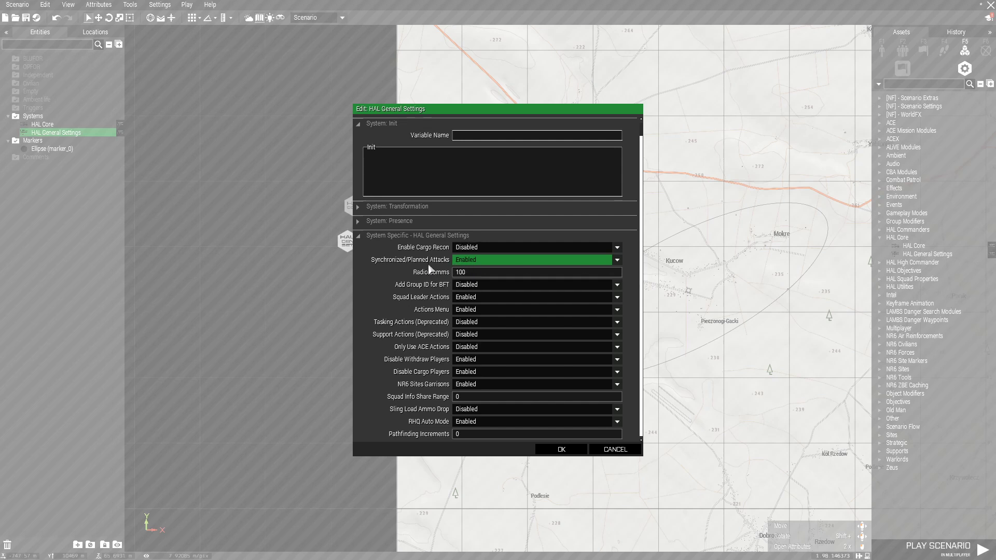
# Review the Radio Comms, Squad Info Share Range and Disable Cargo Players options, leaving Disable Cargo Players set to Enabled.
pyautogui.click(477, 275)
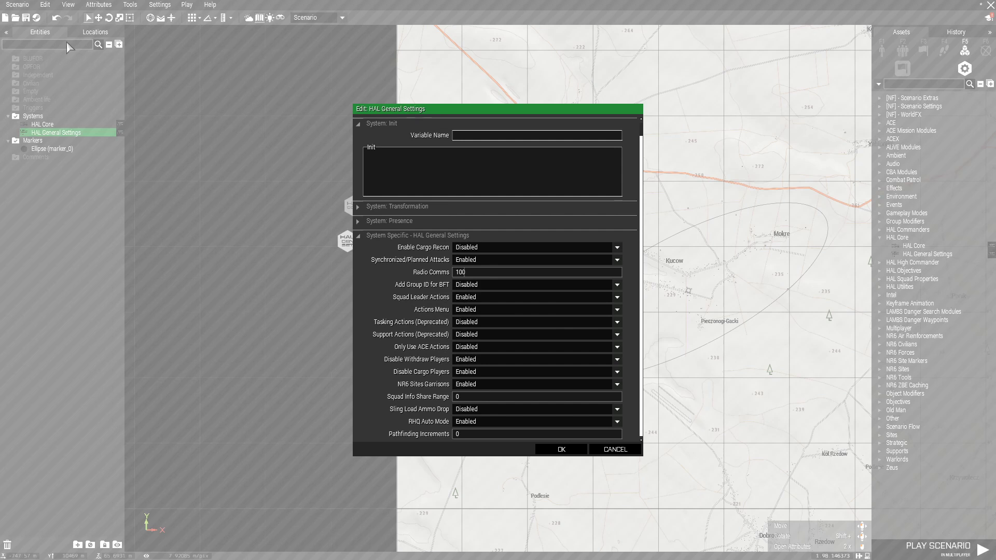
pyautogui.click(456, 397)
pyautogui.write('0')
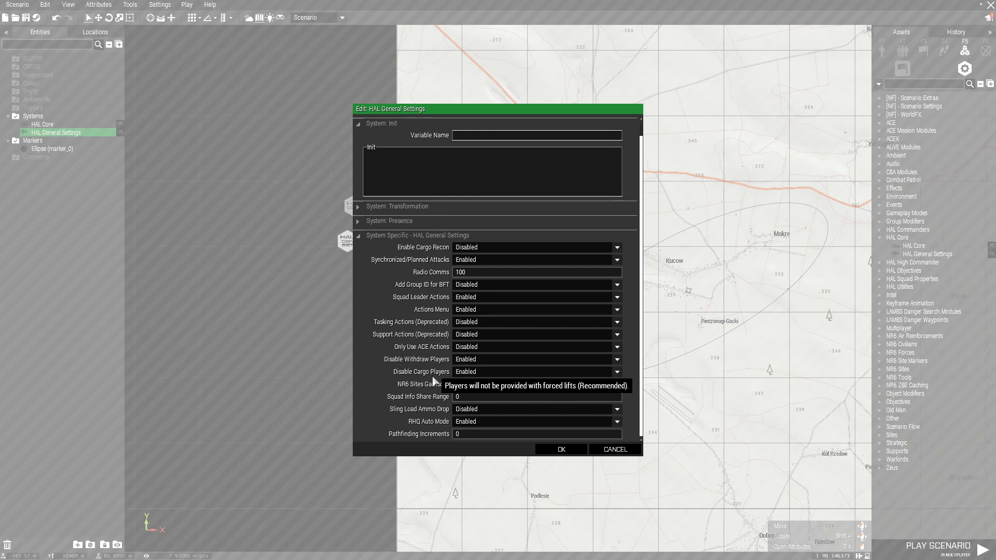
pyautogui.click(456, 376)
pyautogui.click(467, 375)
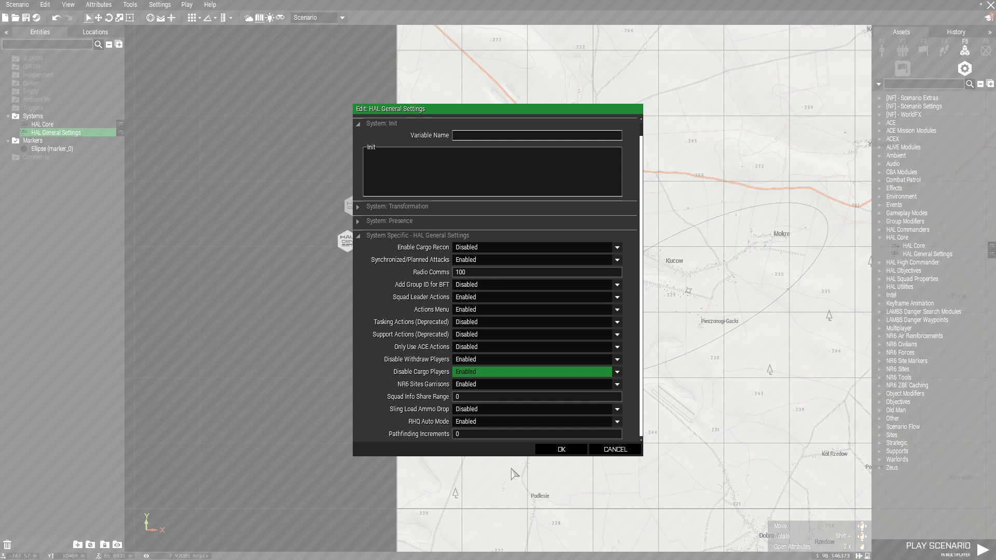
pyautogui.click(490, 372)
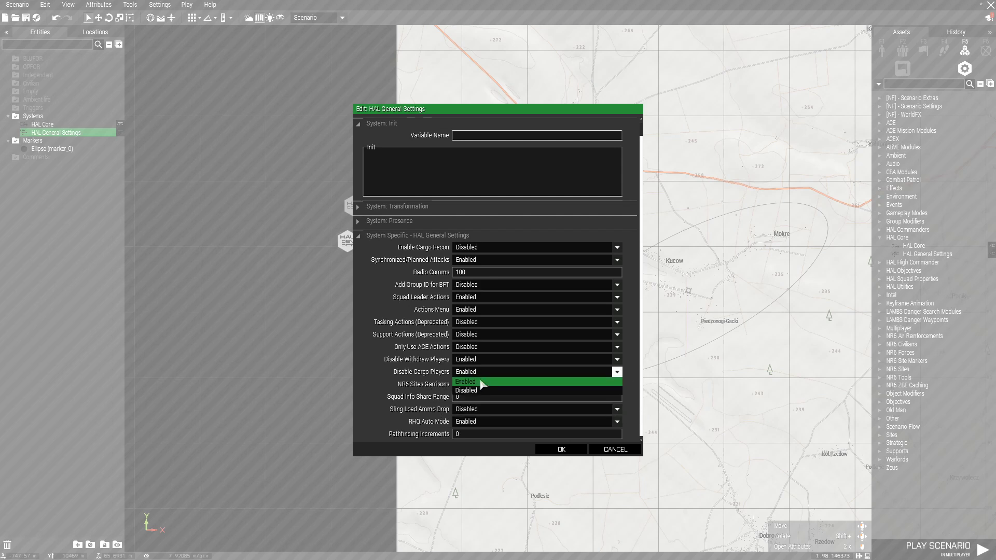
pyautogui.click(481, 382)
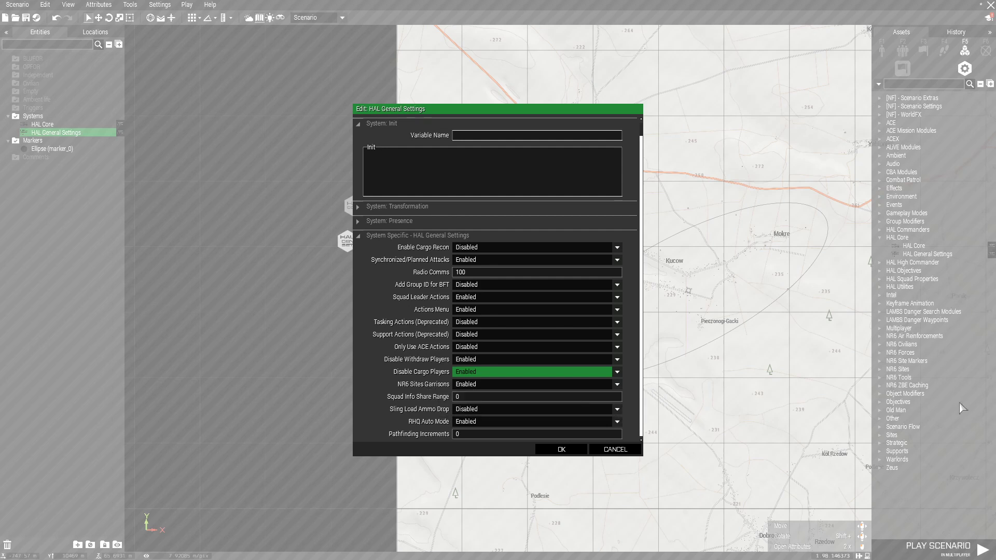
# Review Squad Info Share Range, Sling Load Ammo Drop and RHQ Auto Mode, and accept the HAL General Settings.
pyautogui.moveTo(430, 404)
pyautogui.click(482, 392)
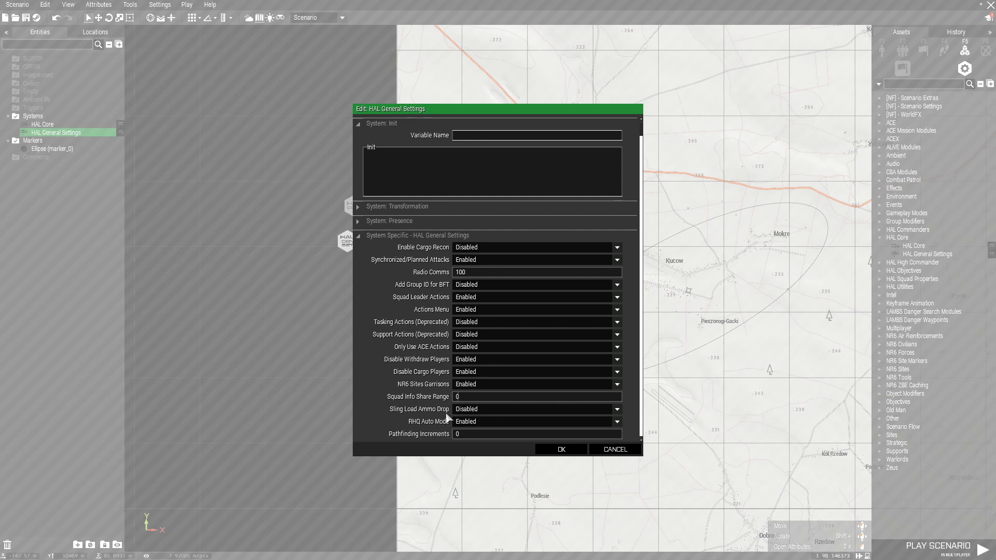
pyautogui.click(459, 416)
pyautogui.click(463, 415)
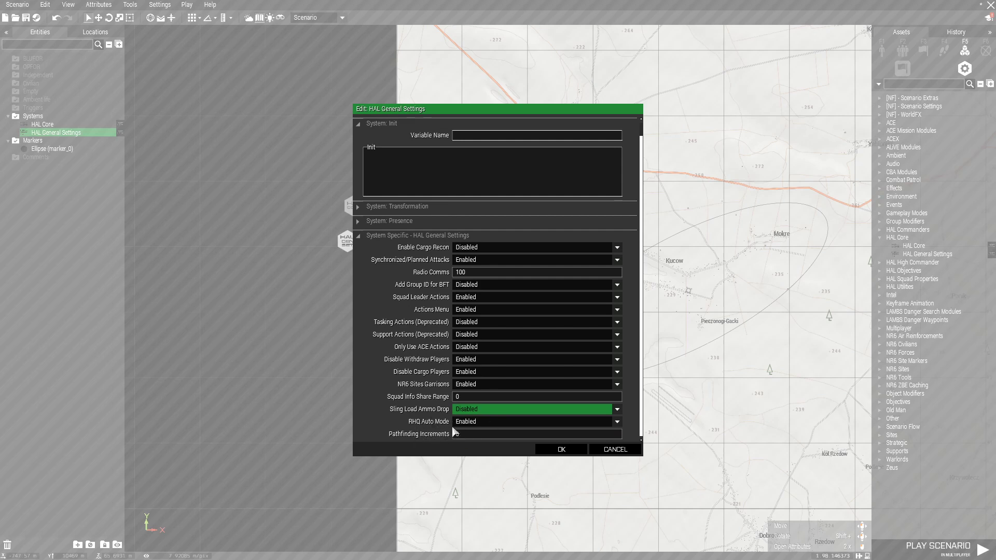
pyautogui.click(483, 421)
pyautogui.click(479, 420)
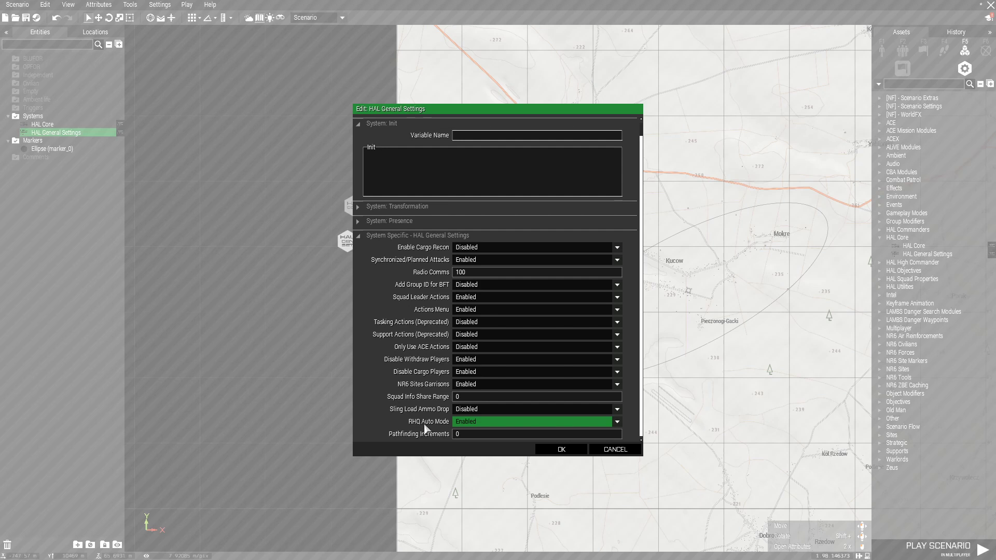
pyautogui.click(561, 451)
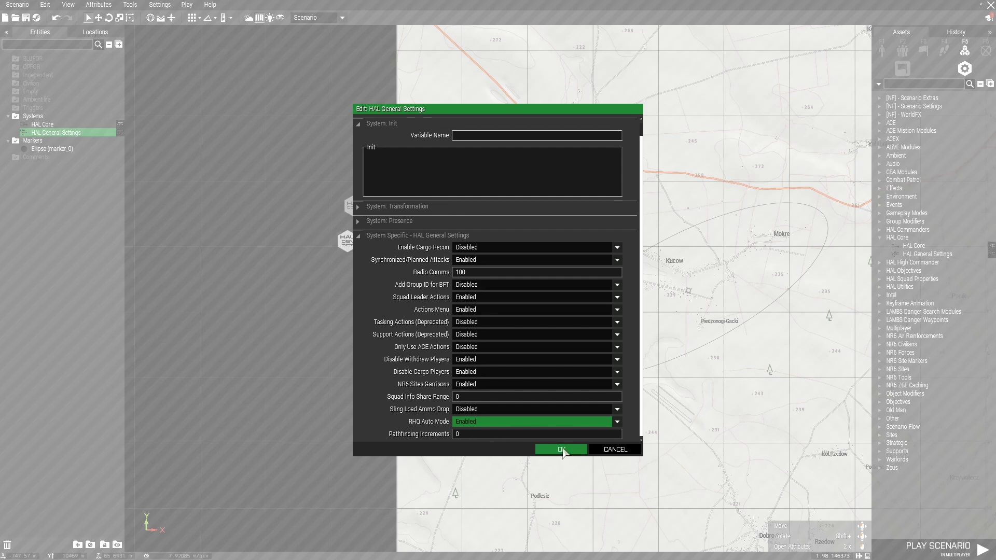
pyautogui.scroll(3, 604, 341)
pyautogui.scroll(2, 441, 334)
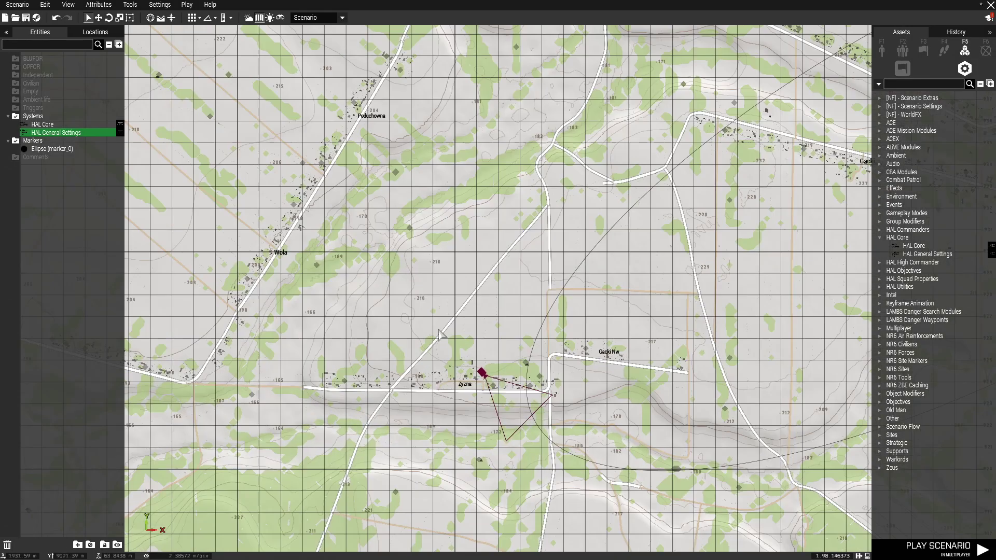
pyautogui.scroll(1, 523, 353)
pyautogui.scroll(-5, 503, 344)
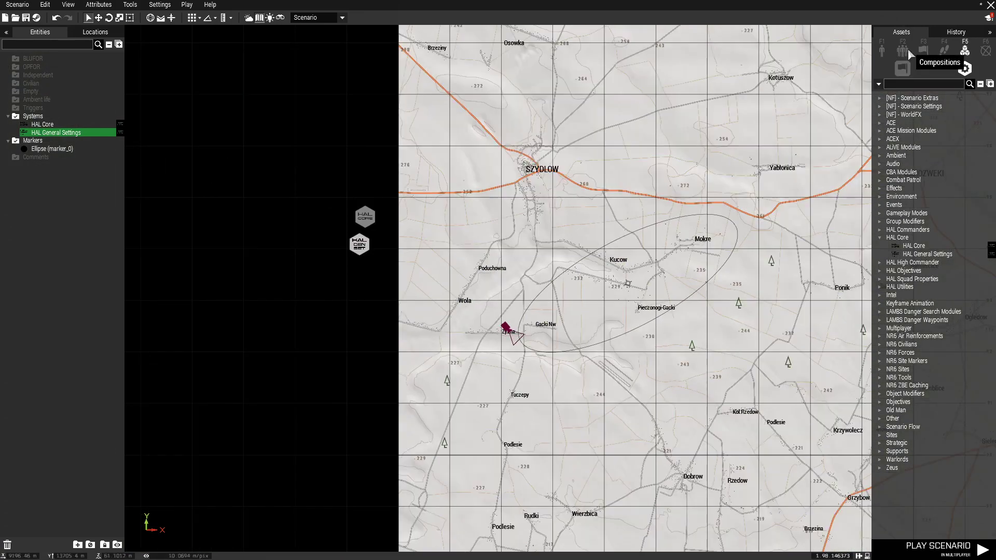
pyautogui.click(902, 51)
pyautogui.click(964, 69)
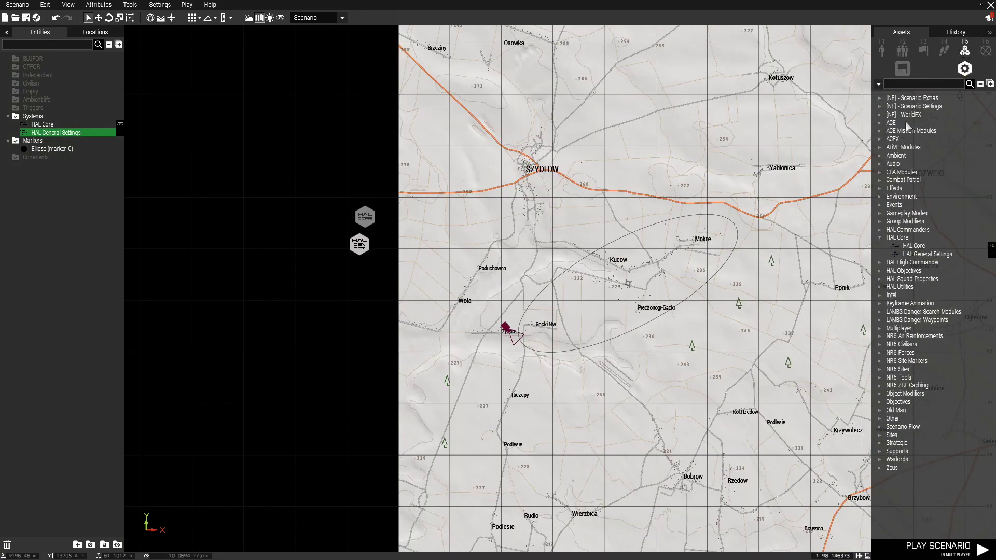
# Examine the HAL RHQ modules in the NR6 Tools category.
pyautogui.click(880, 238)
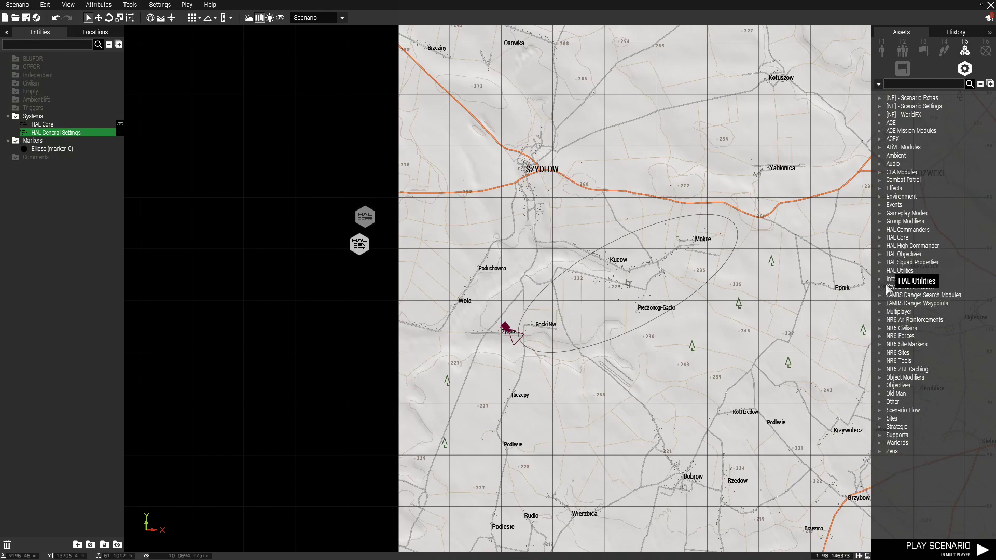
pyautogui.click(880, 362)
pyautogui.scroll(6, 535, 353)
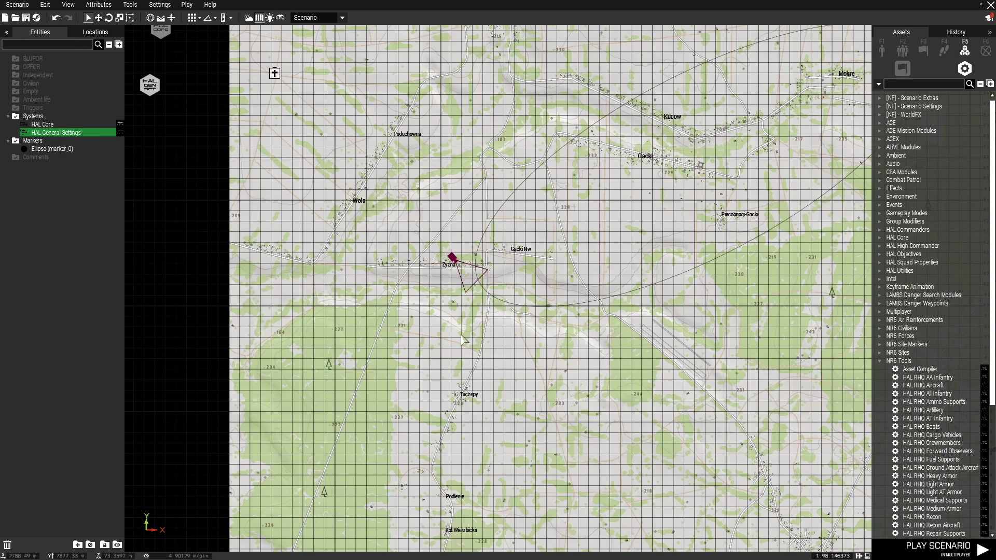
pyautogui.scroll(-5, 929, 410)
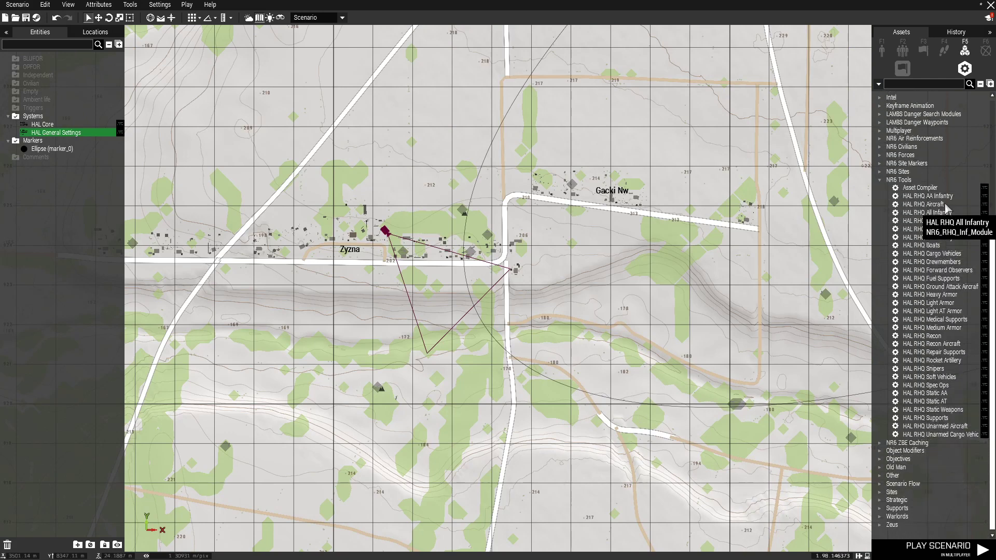
pyautogui.scroll(3, 420, 283)
pyautogui.scroll(2, 436, 223)
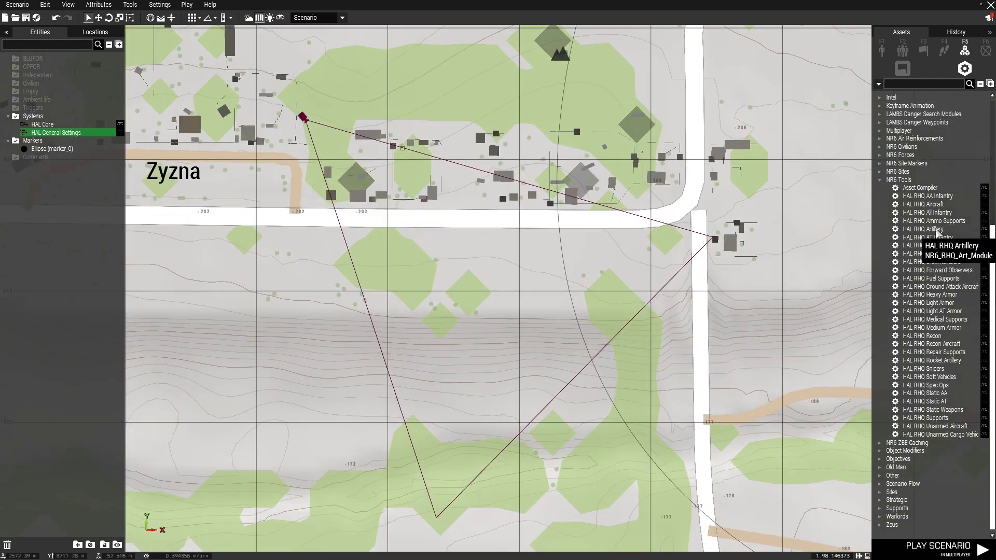
# Place a HAL RHQ AA Infantry module east of Zyzna, try out its Connect options, and delete the module.
pyautogui.click(928, 196)
pyautogui.click(482, 253)
pyautogui.rightClick(482, 253)
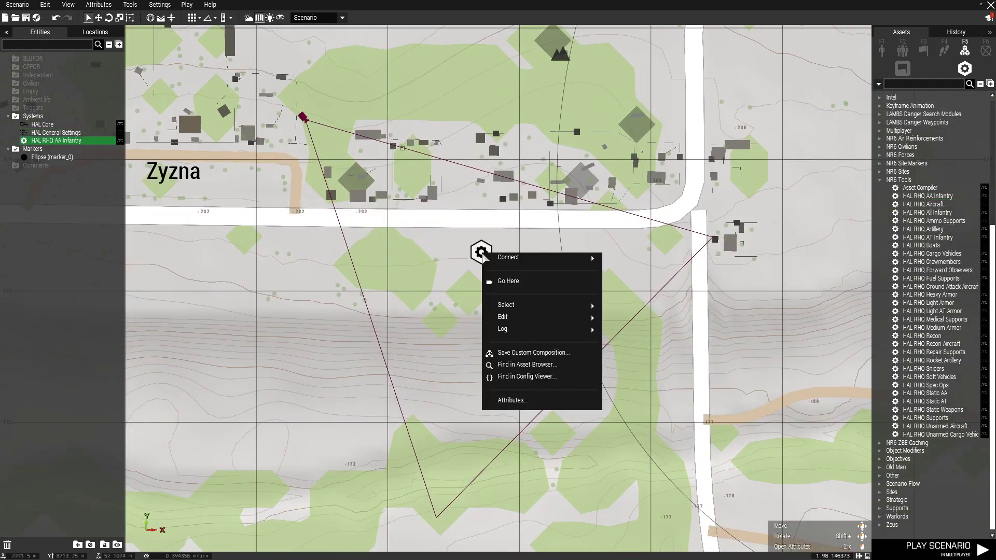
pyautogui.moveTo(518, 261)
pyautogui.click(644, 264)
pyautogui.click(443, 211)
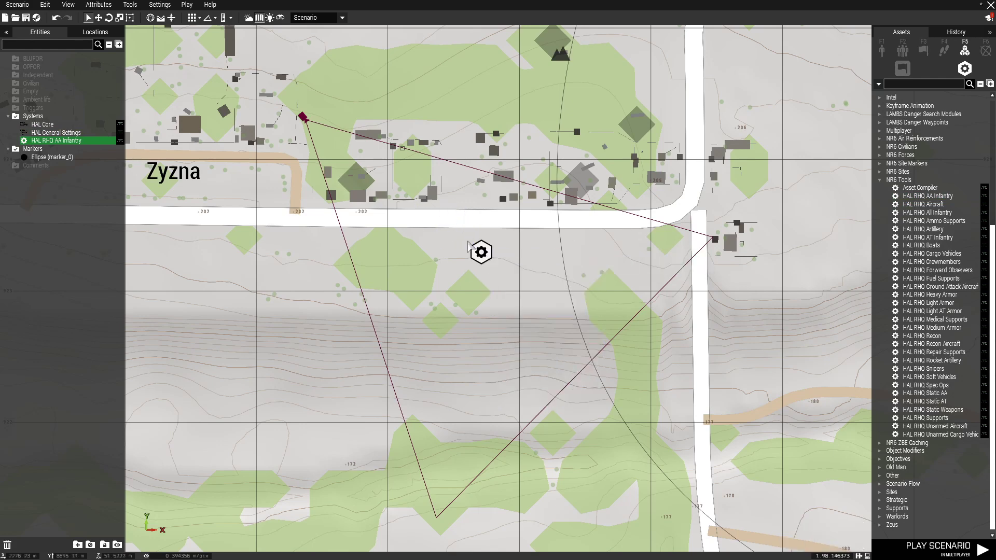
pyautogui.press('Delete')
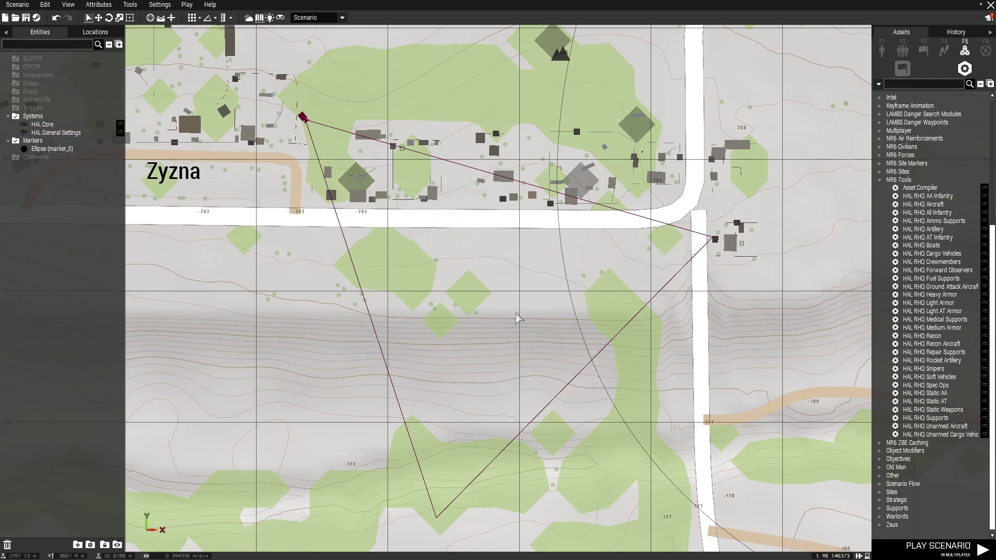
# Place a HAL RHQ Heavy Armor module south of Mokre, check its context options, delete it, and collapse the NR6 Tools category.
pyautogui.scroll(-10, 511, 348)
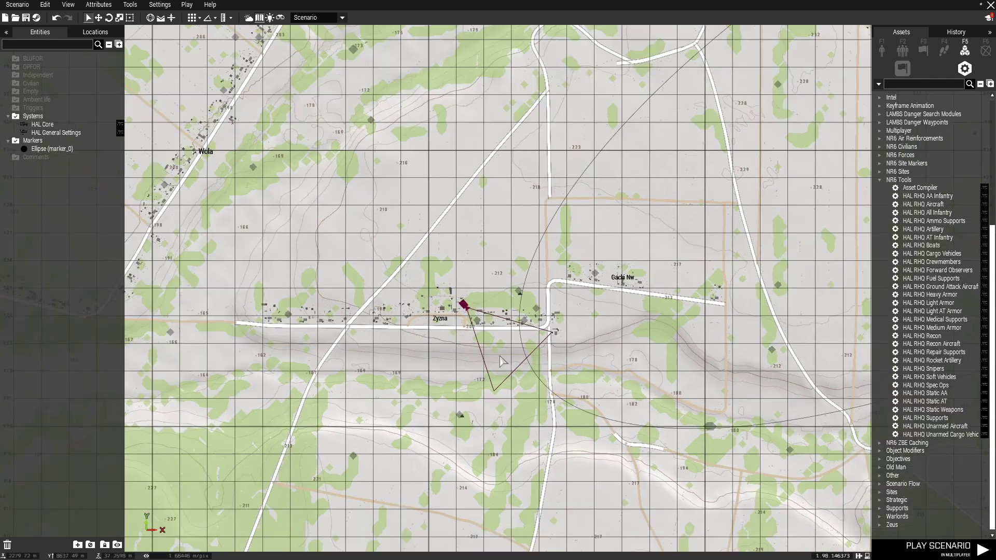
pyautogui.scroll(-4, 656, 312)
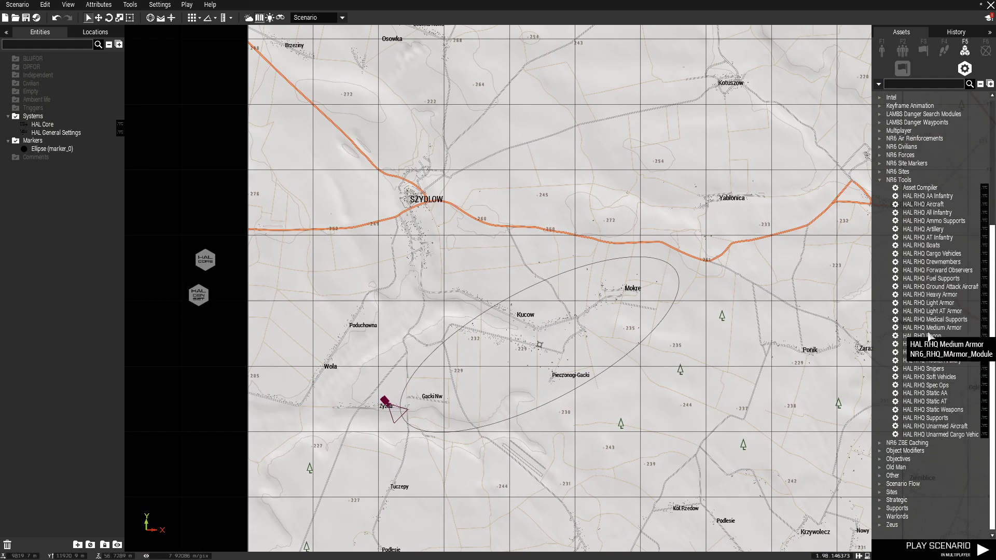
pyautogui.click(929, 294)
pyautogui.click(615, 326)
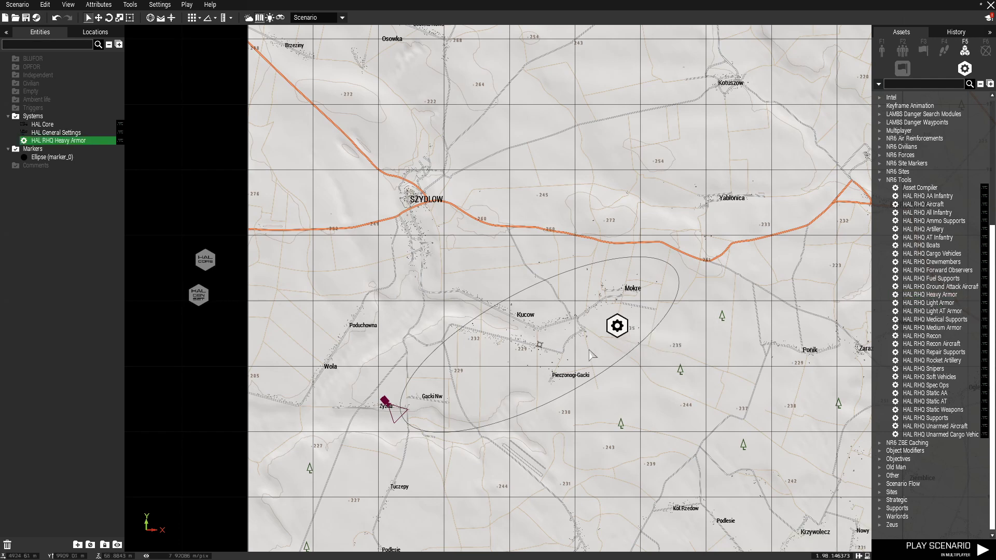
pyautogui.rightClick(616, 322)
pyautogui.click(757, 321)
pyautogui.press('Delete')
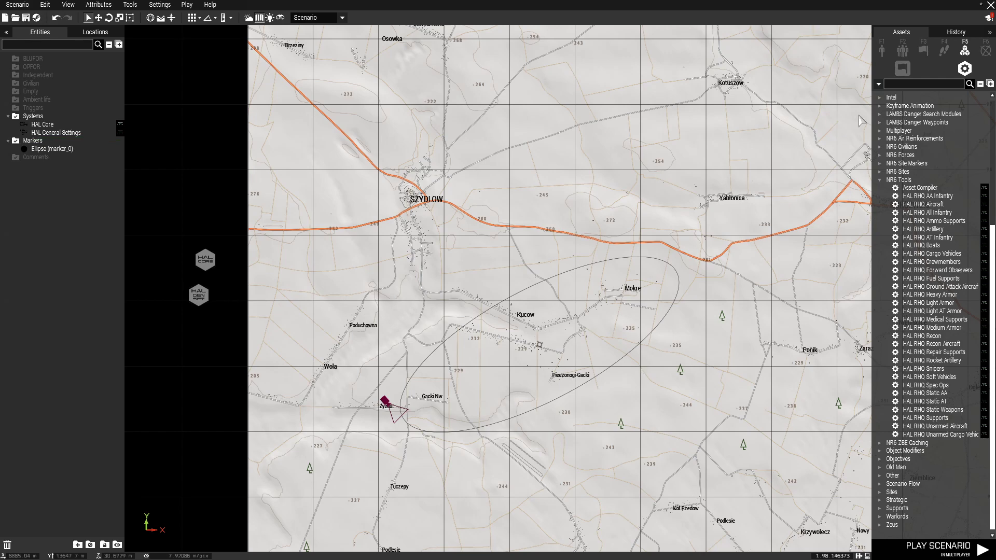
pyautogui.doubleClick(899, 179)
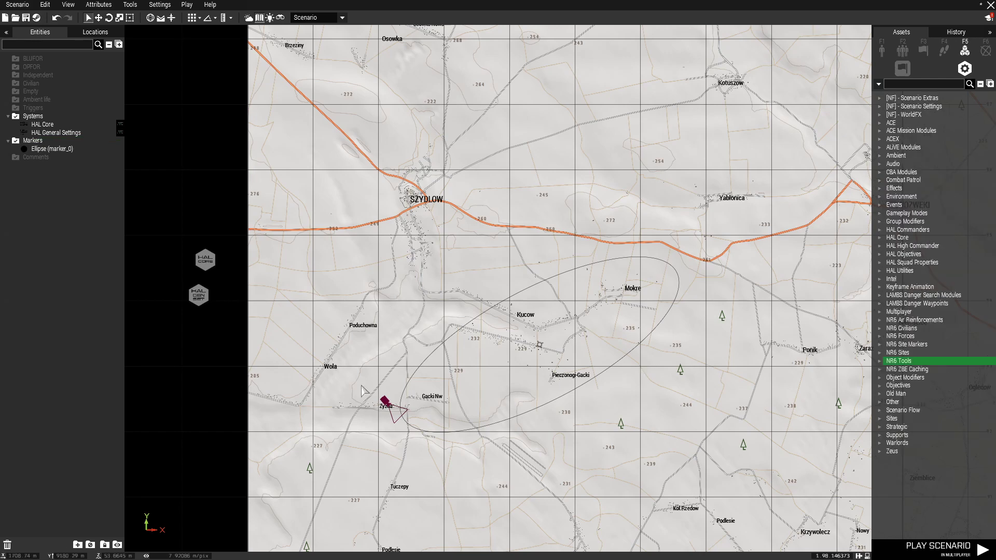
# Place a HAL Commander module at Gacki Nw and open its attributes.
pyautogui.scroll(3, 363, 390)
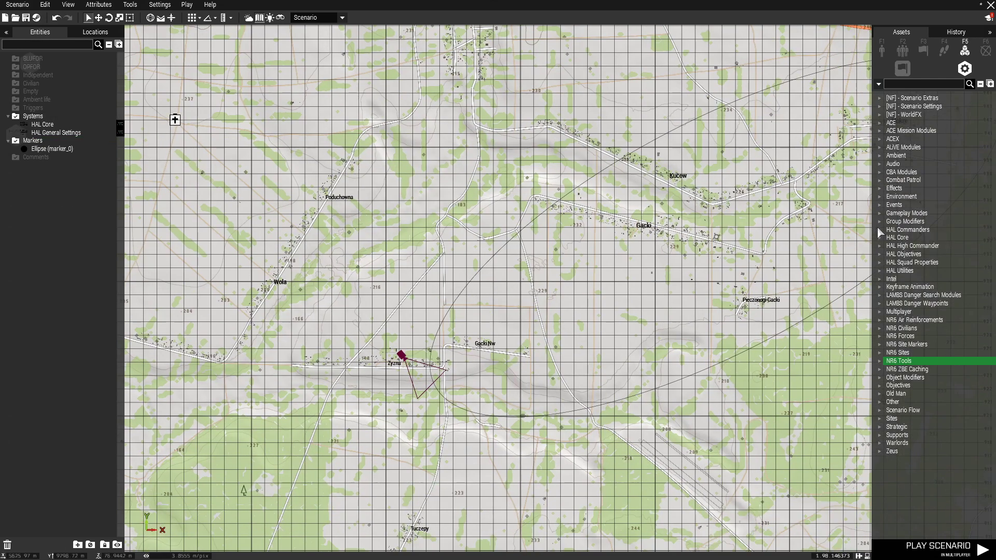
pyautogui.click(881, 233)
pyautogui.click(923, 295)
pyautogui.scroll(2, 465, 377)
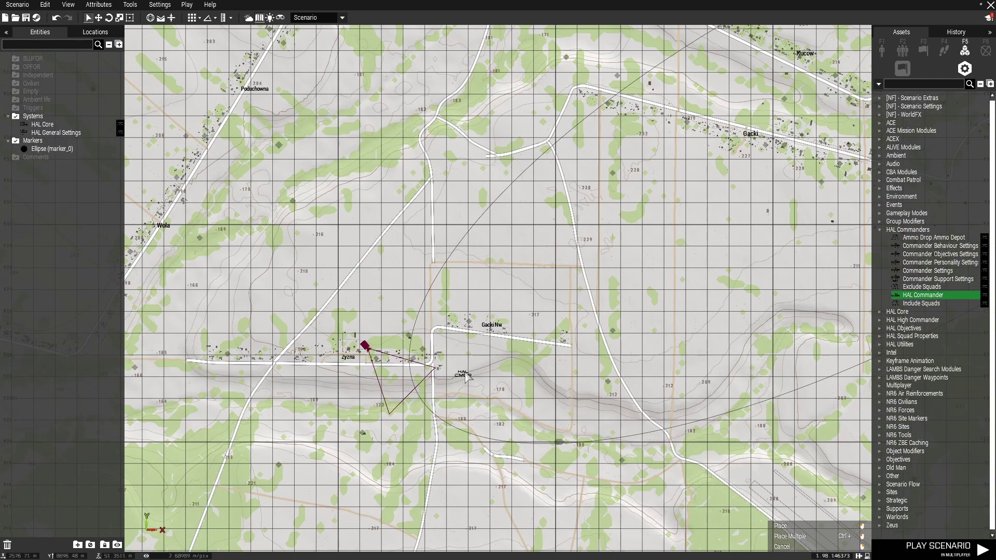
pyautogui.click(484, 341)
pyautogui.doubleClick(484, 337)
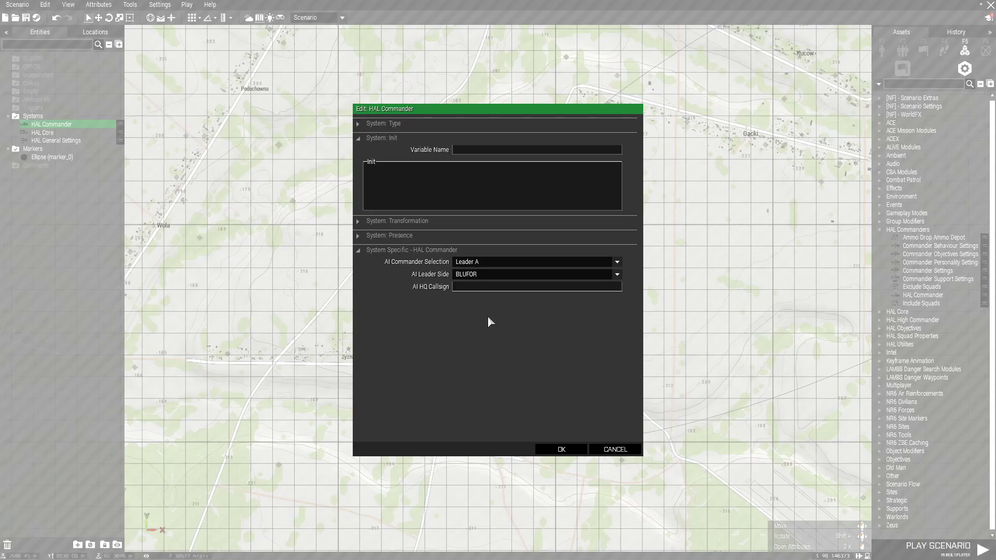
# Review the AI Commander Selection options and choose Leader A for the HAL Commander.
pyautogui.click(477, 262)
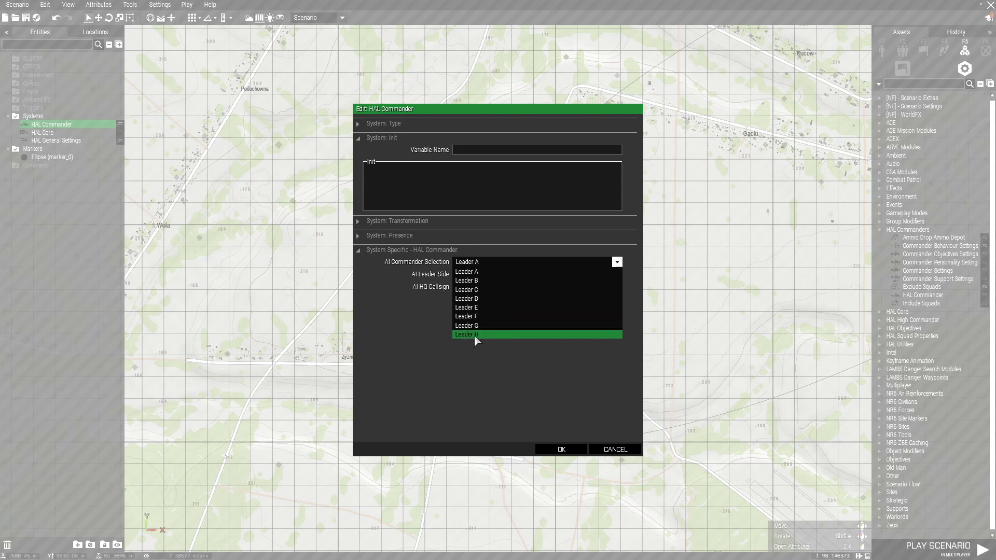
pyautogui.click(500, 271)
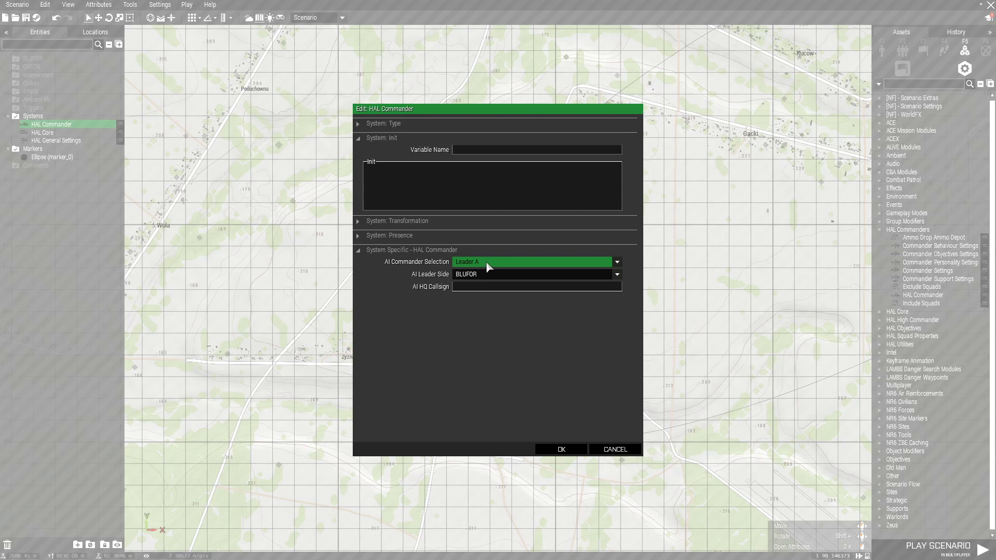
pyautogui.click(487, 263)
pyautogui.click(488, 263)
pyautogui.click(485, 262)
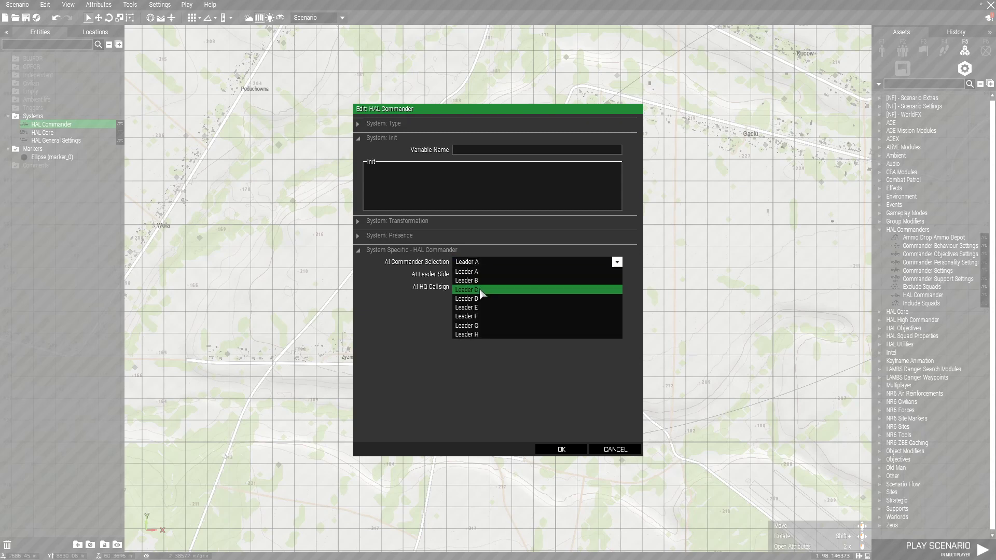
pyautogui.click(488, 269)
# Choose BLUFOR as the AI Leader Side, leave the AI HQ Callsign empty, and accept the HAL Commander attributes.
pyautogui.click(465, 275)
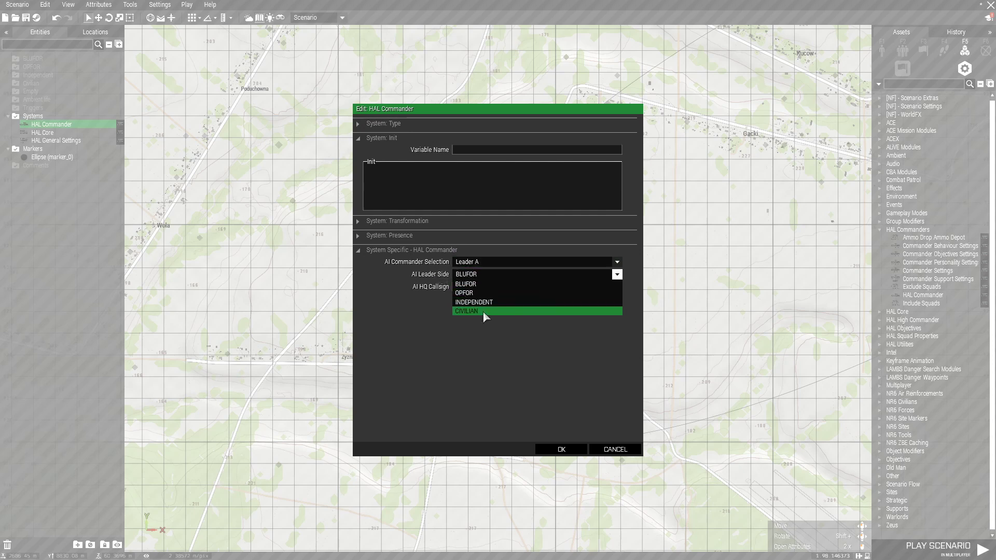
pyautogui.click(485, 284)
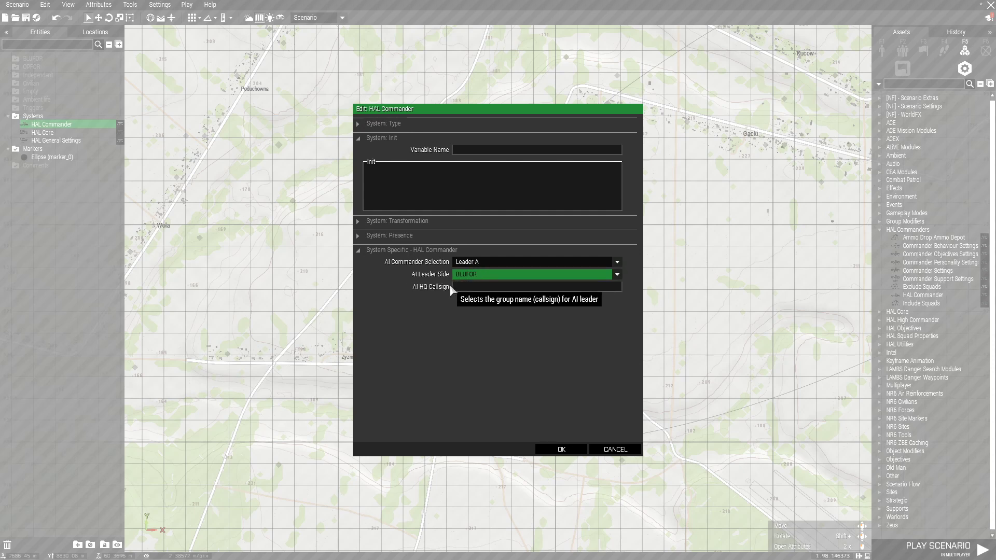
pyautogui.click(463, 289)
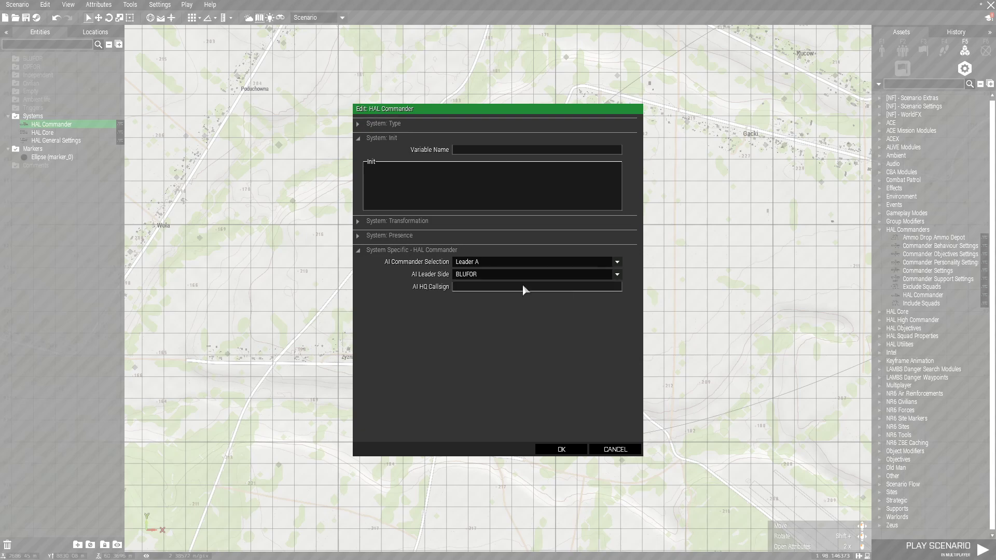
pyautogui.click(582, 449)
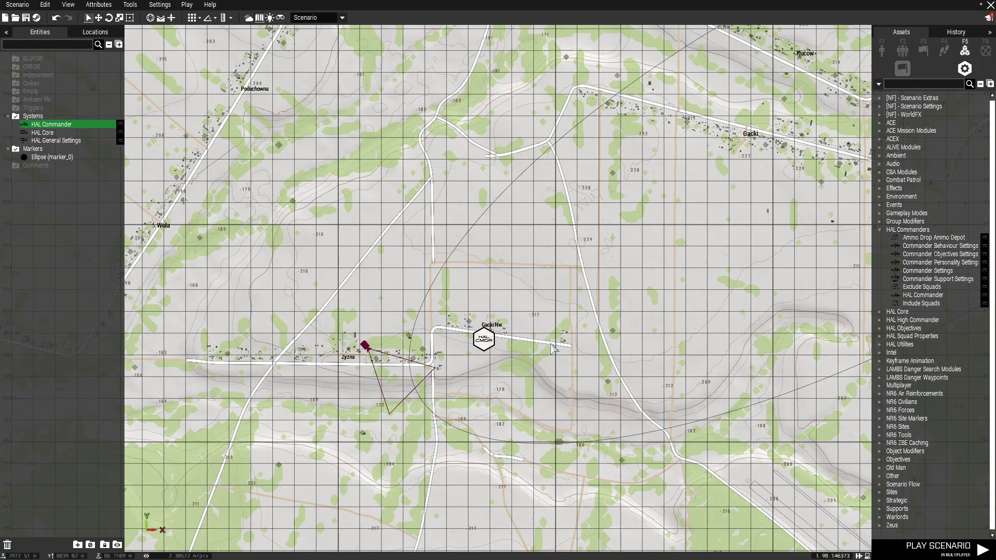
# Place the Commander Behaviour Settings and Commander Objectives Settings modules north and northeast of the HAL Commander at Gacki Nw.
pyautogui.moveTo(519, 339); pyautogui.dragTo(482, 349, button='right')
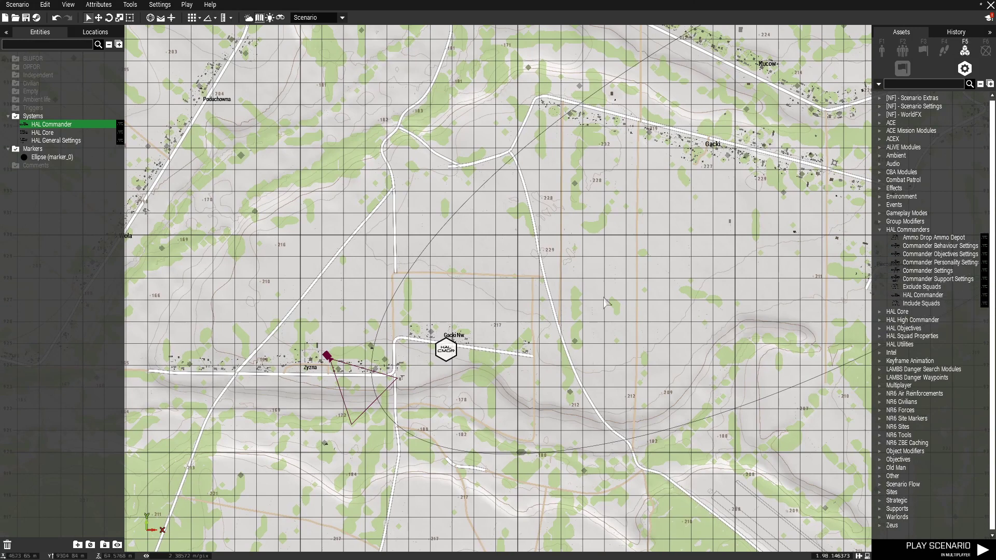
pyautogui.scroll(3, 432, 358)
pyautogui.scroll(-5, 460, 358)
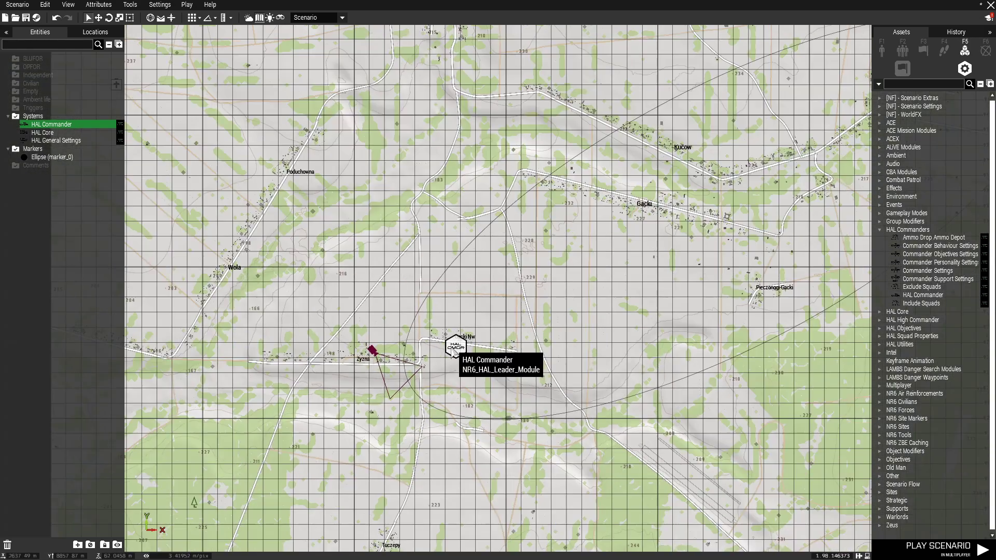
pyautogui.click(913, 246)
pyautogui.scroll(5, 442, 314)
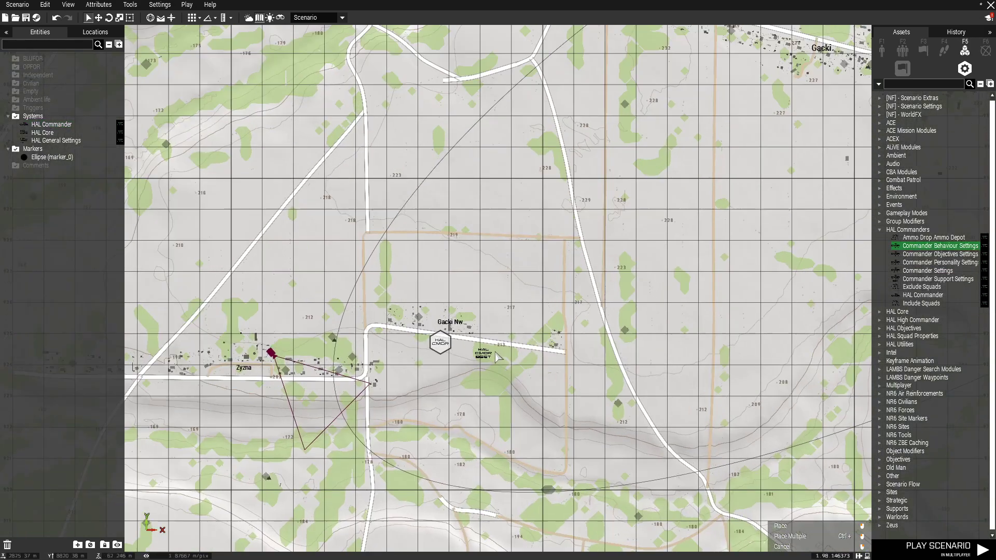
pyautogui.click(465, 288)
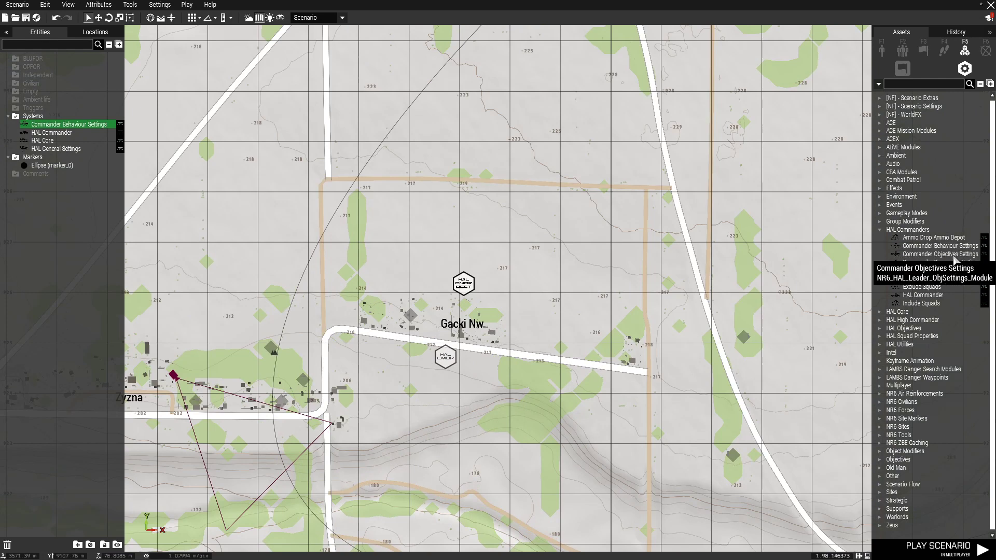
pyautogui.click(929, 254)
pyautogui.click(514, 312)
# Place the Commander Personality Settings, Commander Settings and Commander Support Settings modules in an arc east to southeast of the HAL Commander.
pyautogui.click(934, 262)
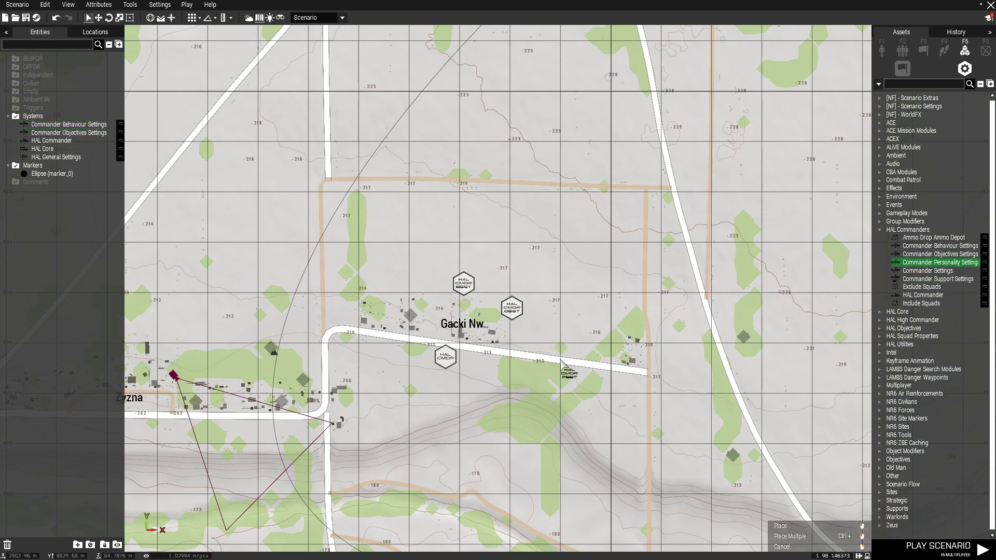
pyautogui.click(550, 347)
pyautogui.click(934, 270)
pyautogui.click(533, 390)
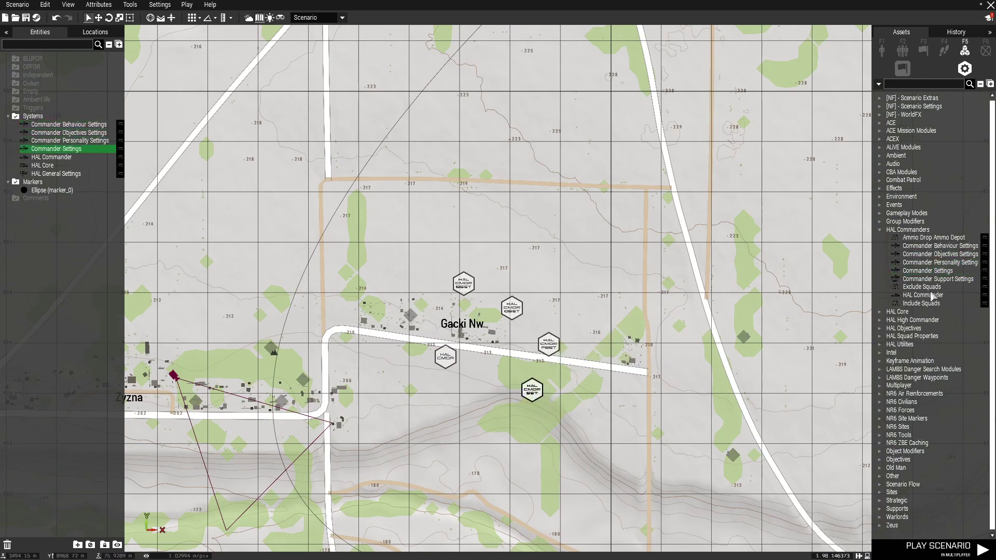
pyautogui.click(936, 278)
pyautogui.click(488, 434)
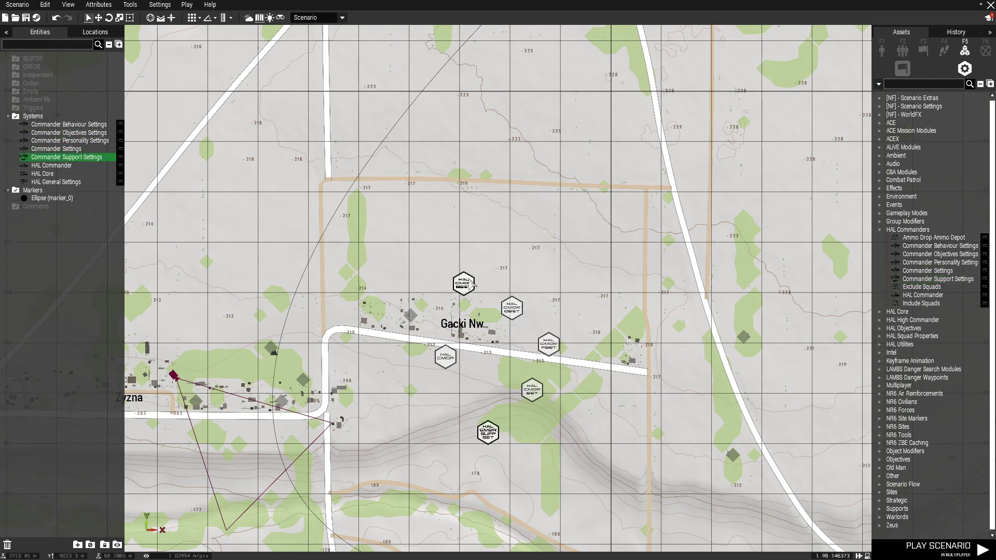
# Connect all five Commander settings modules to the HAL Commander and move the commander slightly southwest.
pyautogui.click(472, 285)
pyautogui.keyDown('ctrl'); pyautogui.click(512, 309); pyautogui.keyUp('ctrl')
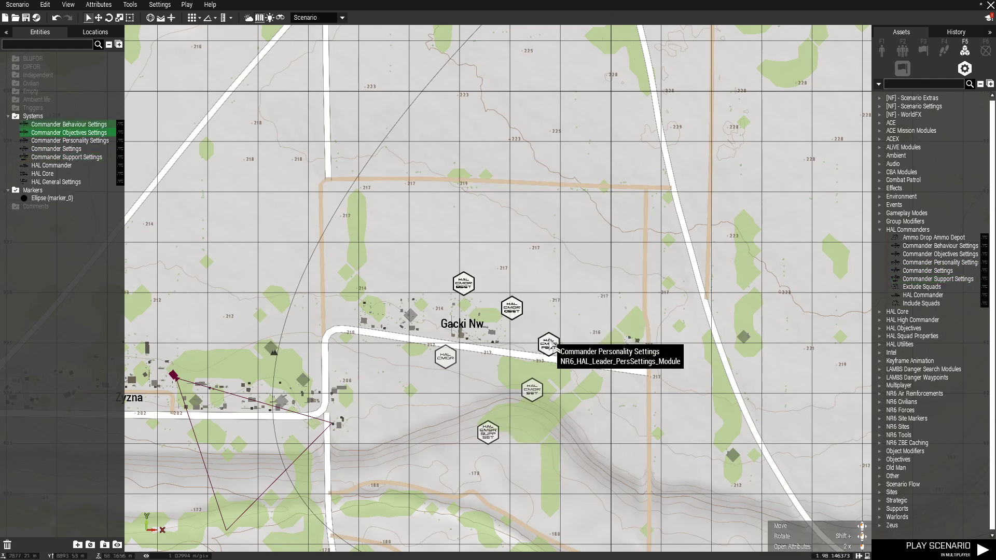
pyautogui.keyDown('ctrl'); pyautogui.click(549, 344); pyautogui.keyUp('ctrl')
pyautogui.keyDown('ctrl'); pyautogui.click(532, 390); pyautogui.keyUp('ctrl')
pyautogui.keyDown('ctrl'); pyautogui.click(488, 432); pyautogui.keyUp('ctrl')
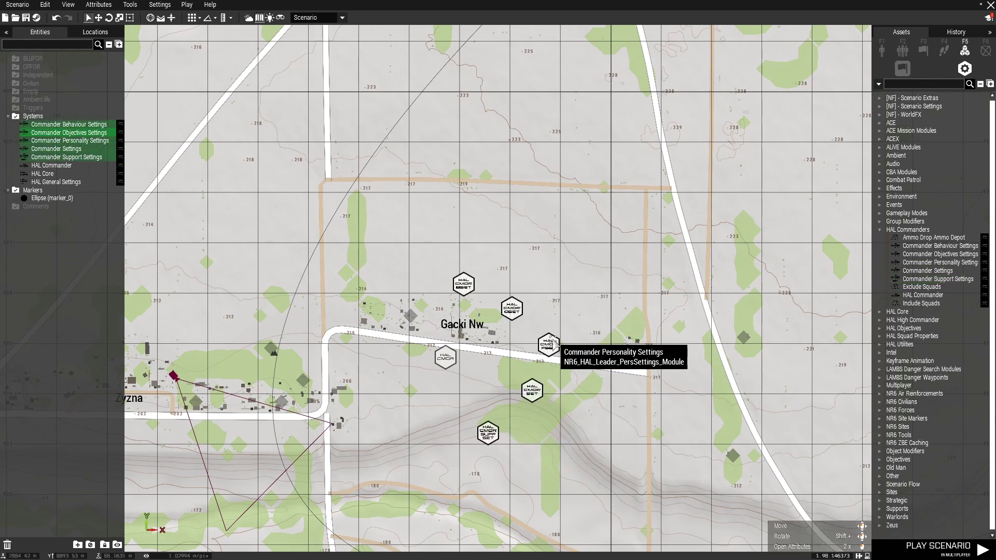
pyautogui.rightClick(550, 343)
pyautogui.click(670, 349)
pyautogui.click(445, 357)
pyautogui.moveTo(449, 362)
pyautogui.mouseDown()
pyautogui.moveTo(427, 354)
pyautogui.moveTo(403, 369)
pyautogui.moveTo(441, 375)
pyautogui.moveTo(435, 370)
pyautogui.mouseUp()
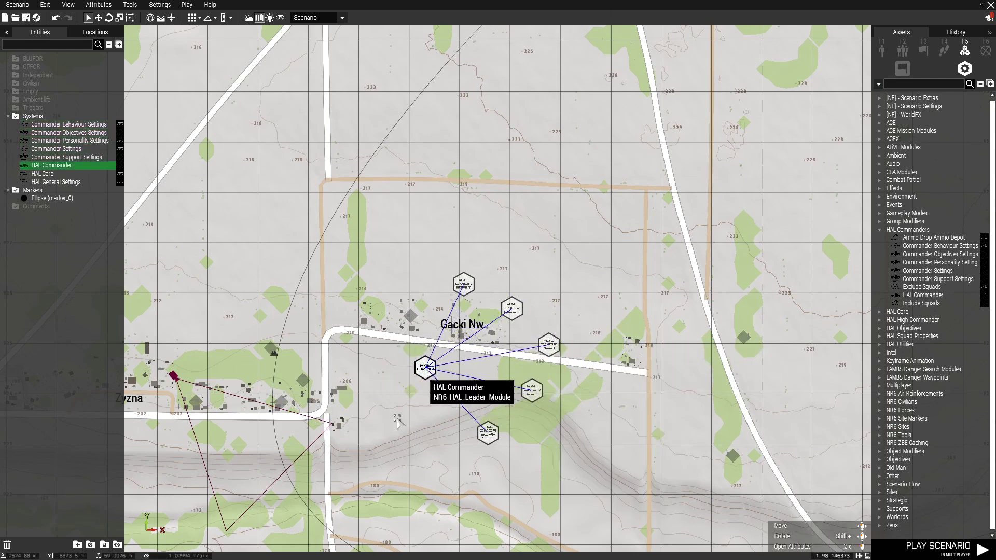
# Move the editor camera from Zyzna northeast to the northwest edge of Gacki Nw, near the Commander settings modules.
pyautogui.scroll(2, 436, 367)
pyautogui.scroll(-3, 304, 432)
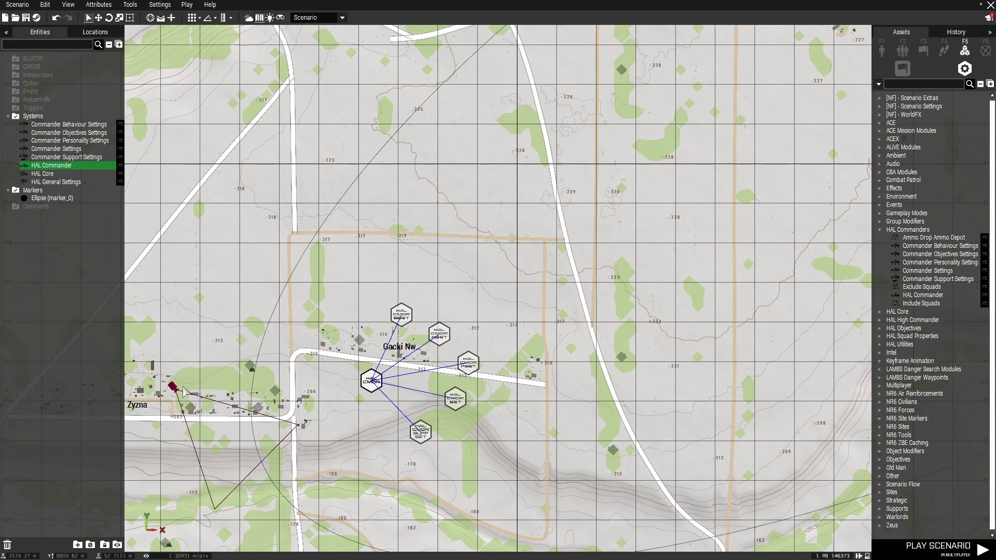
pyautogui.moveTo(175, 388); pyautogui.dragTo(323, 319)
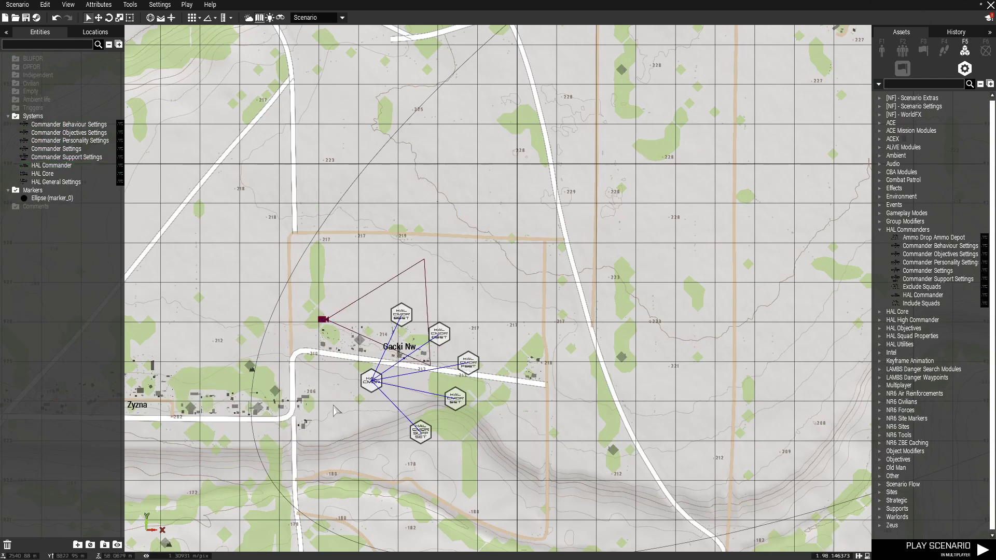
# Try a Morale Coefficient of 0 and a Withdrawal Coefficient of 0.2 in the Commander Behaviour Settings, and discard the changes.
pyautogui.doubleClick(404, 323)
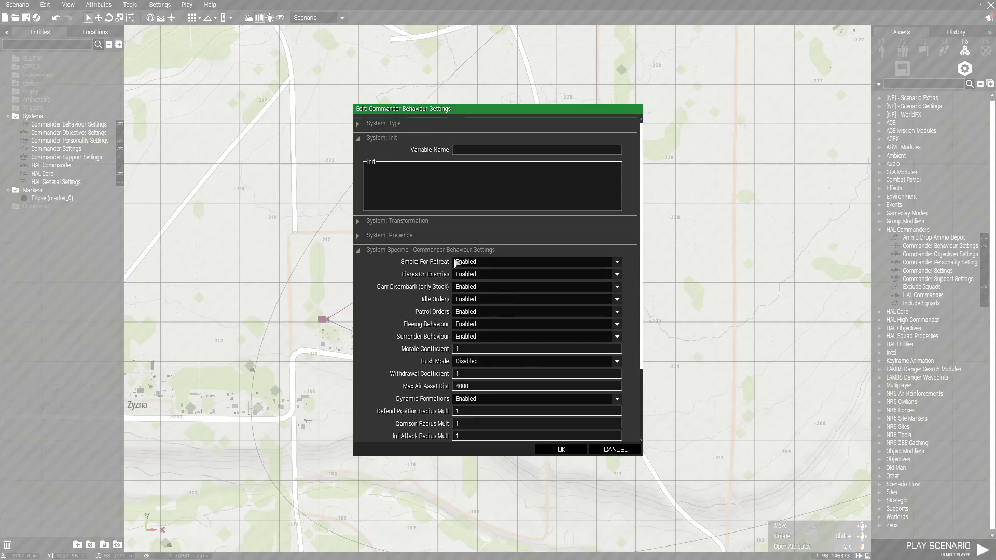
pyautogui.moveTo(442, 266)
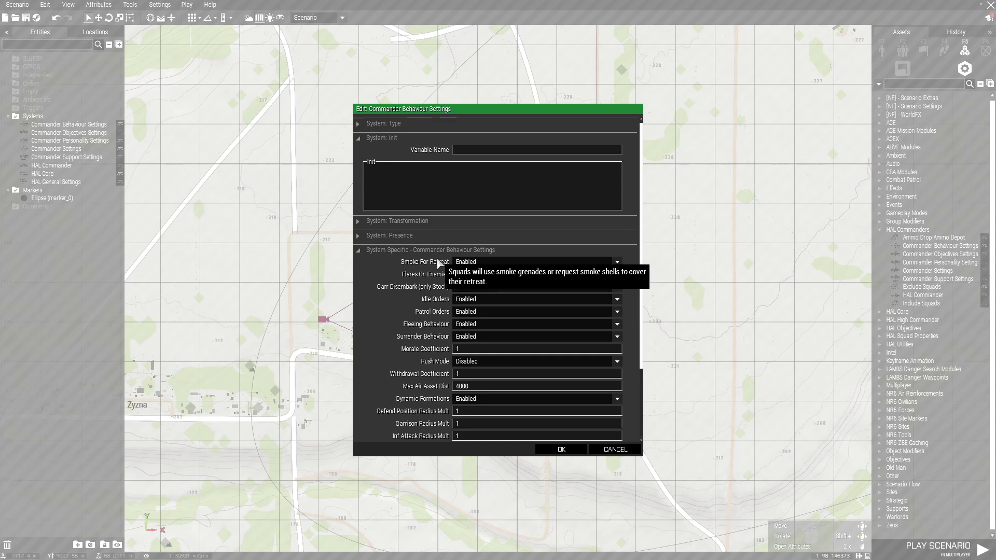
pyautogui.moveTo(438, 341)
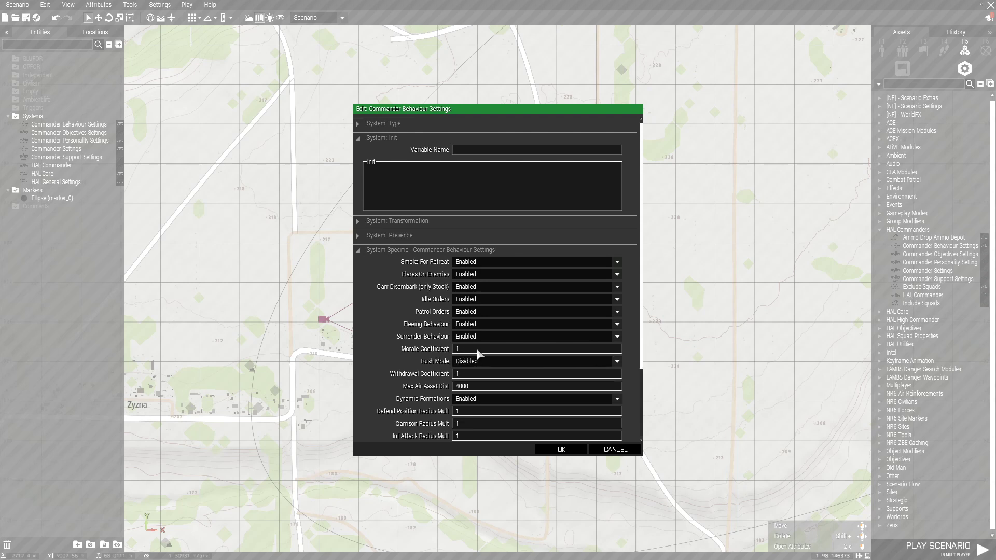
pyautogui.write('0')
pyautogui.click(469, 363)
pyautogui.click(469, 362)
pyautogui.moveTo(435, 363)
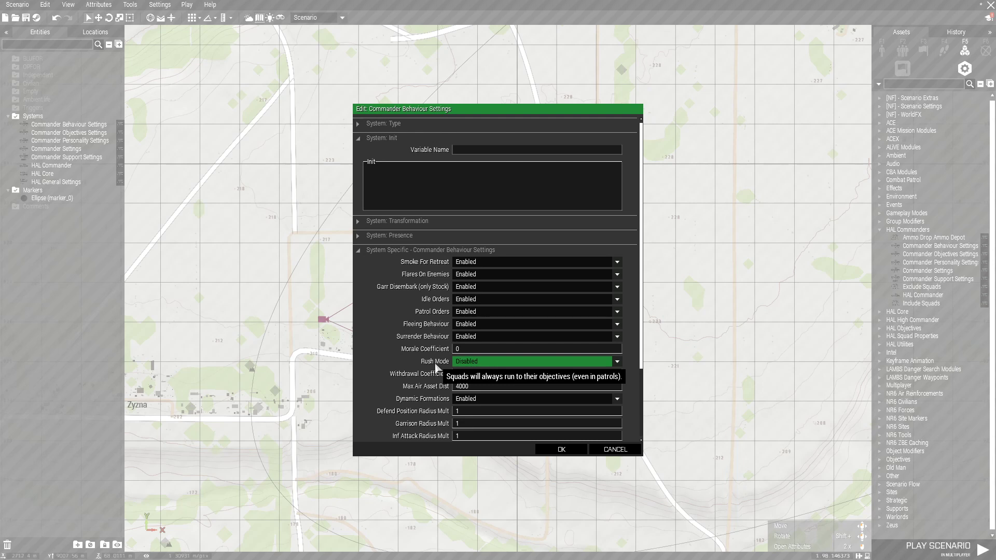
pyautogui.moveTo(432, 381)
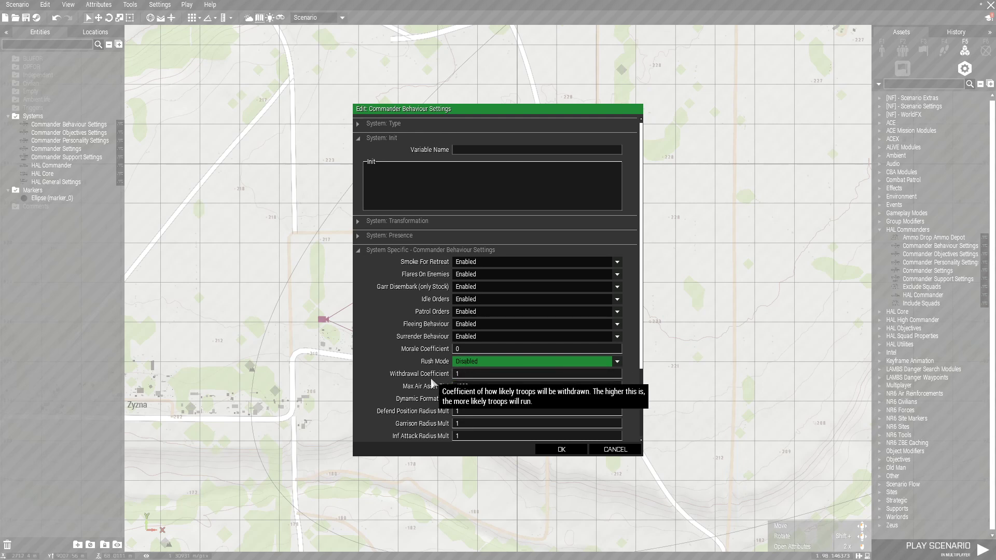
pyautogui.click(461, 374)
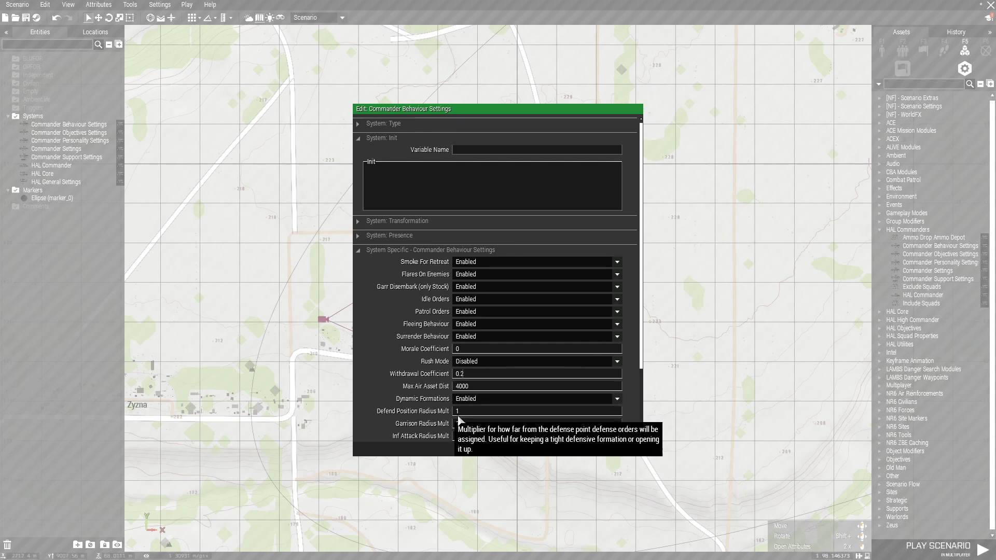
pyautogui.scroll(-3, 465, 426)
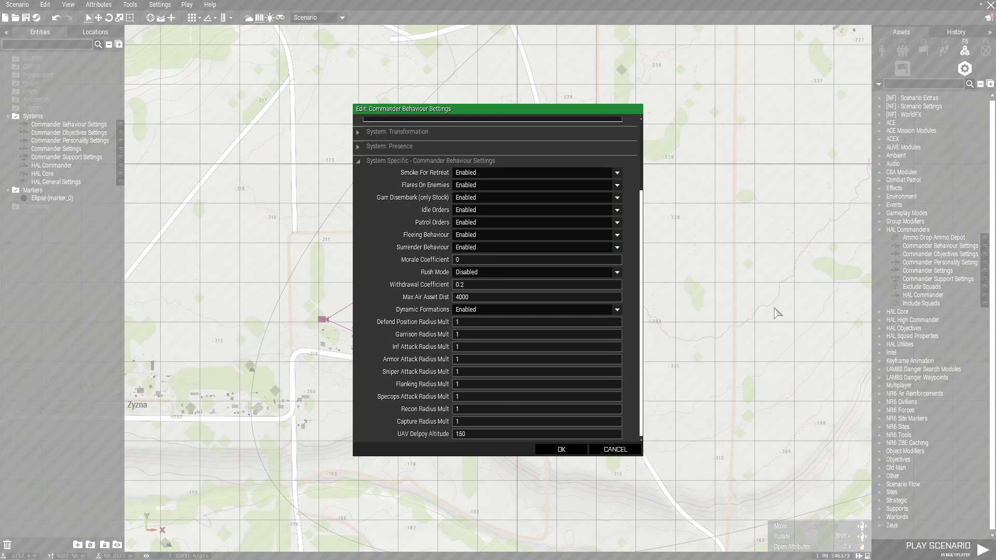
pyautogui.click(616, 449)
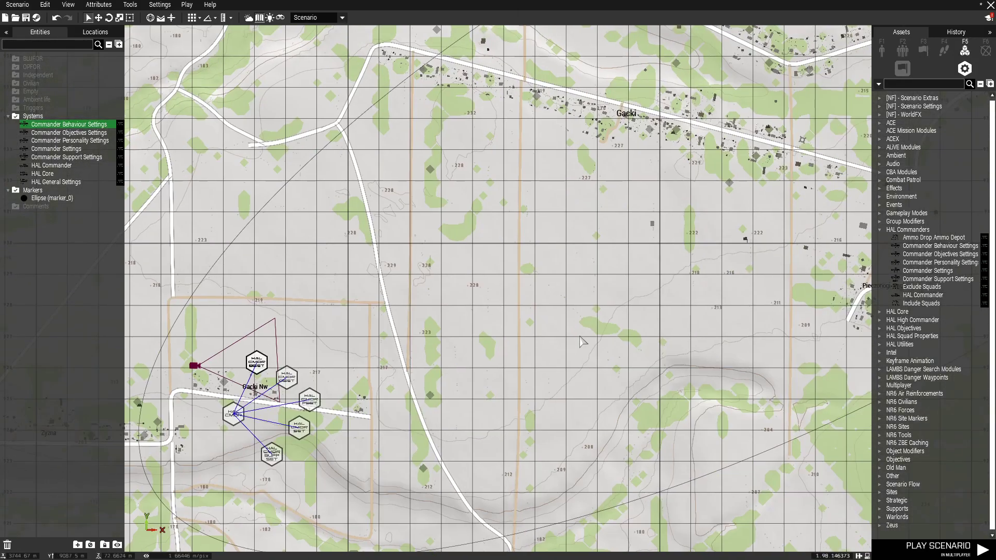
pyautogui.moveTo(541, 325); pyautogui.dragTo(528, 393)
pyautogui.moveTo(528, 393); pyautogui.dragTo(560, 384, button='right')
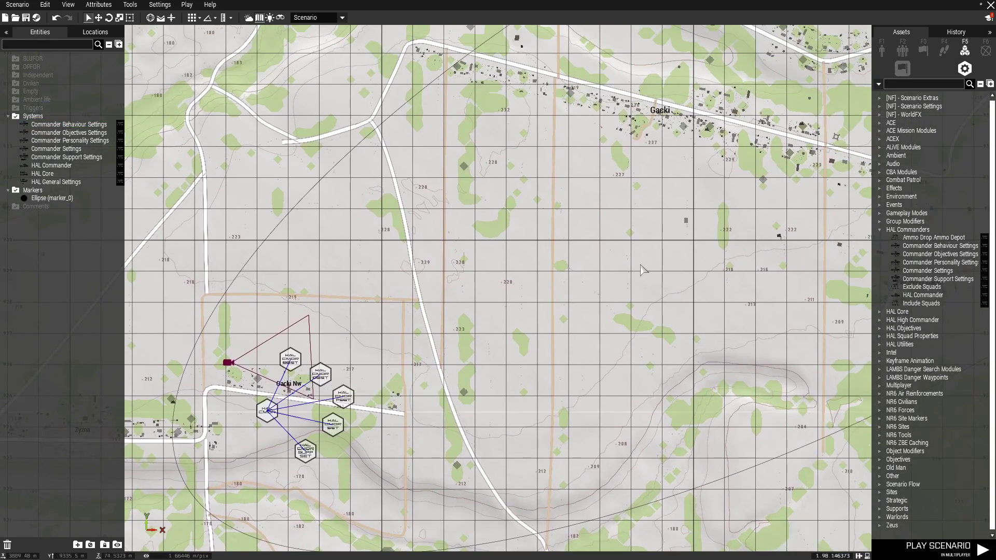
pyautogui.scroll(-3, 571, 330)
pyautogui.scroll(3, 570, 330)
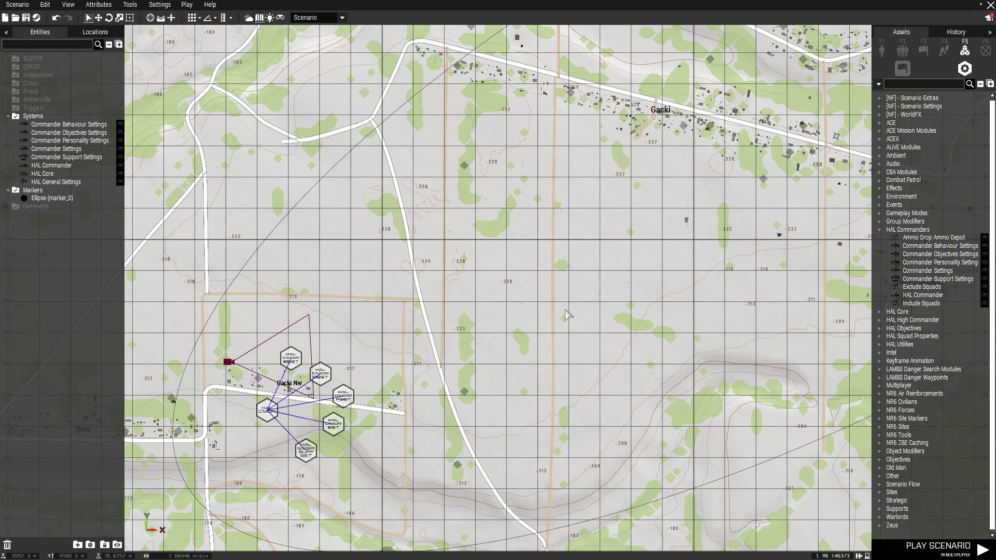
pyautogui.moveTo(571, 303); pyautogui.dragTo(607, 358)
pyautogui.moveTo(593, 420); pyautogui.dragTo(610, 350, button='right')
pyautogui.moveTo(611, 231); pyautogui.dragTo(595, 345, button='right')
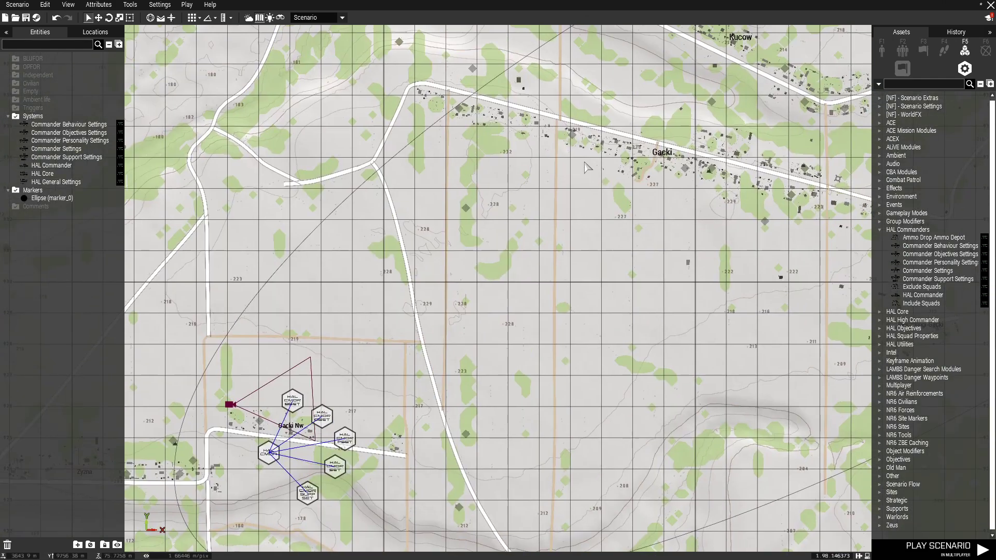
pyautogui.moveTo(573, 318); pyautogui.dragTo(618, 351)
pyautogui.moveTo(634, 334); pyautogui.dragTo(635, 211, button='right')
pyautogui.moveTo(585, 351); pyautogui.dragTo(600, 377)
pyautogui.moveTo(573, 197); pyautogui.dragTo(601, 223)
pyautogui.moveTo(618, 178); pyautogui.dragTo(622, 208, button='right')
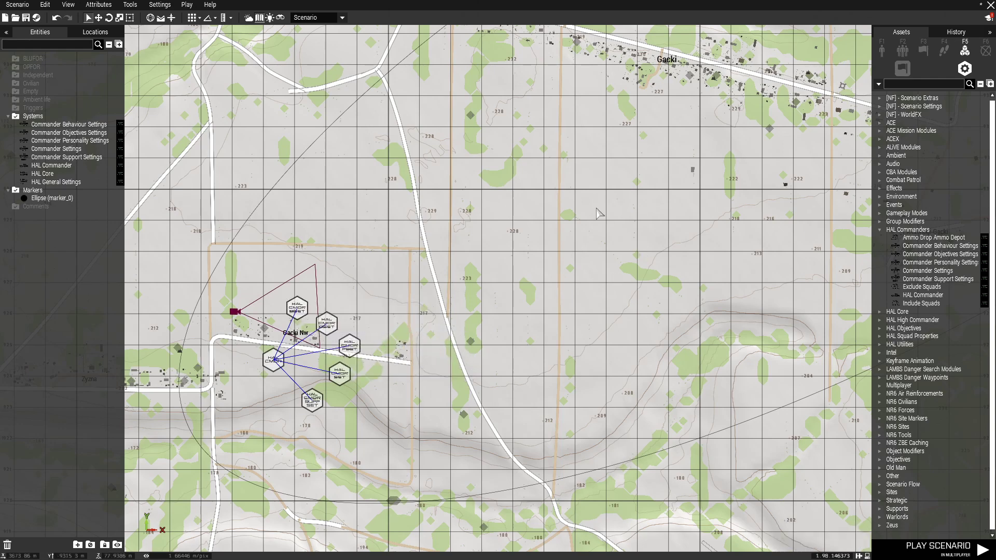
pyautogui.moveTo(577, 178); pyautogui.dragTo(598, 337)
pyautogui.moveTo(575, 176); pyautogui.dragTo(610, 352)
# Examine the terrain around the ellipse-marked area, including the forest to the southeast beyond Pieczonogi-Gacki.
pyautogui.scroll(-5, 615, 303)
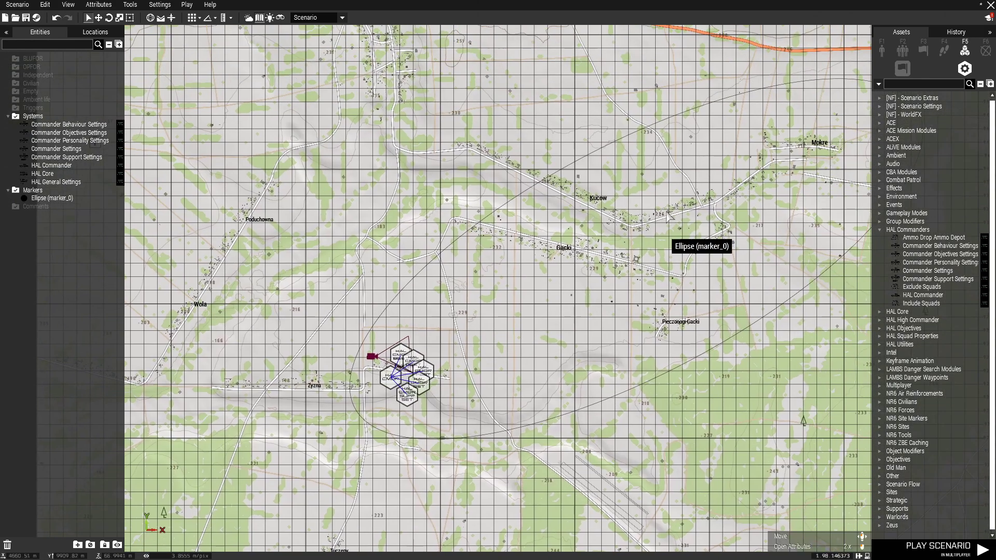
pyautogui.moveTo(405, 341); pyautogui.dragTo(488, 115, button='right')
pyautogui.moveTo(618, 199); pyautogui.dragTo(419, 227, button='right')
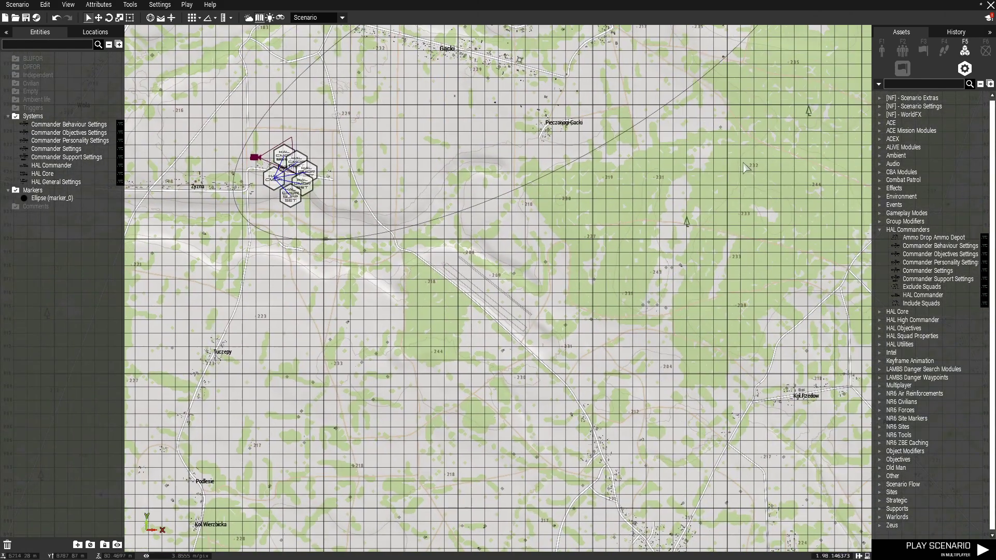
pyautogui.moveTo(744, 164); pyautogui.dragTo(541, 225, button='right')
pyautogui.scroll(3, 597, 207)
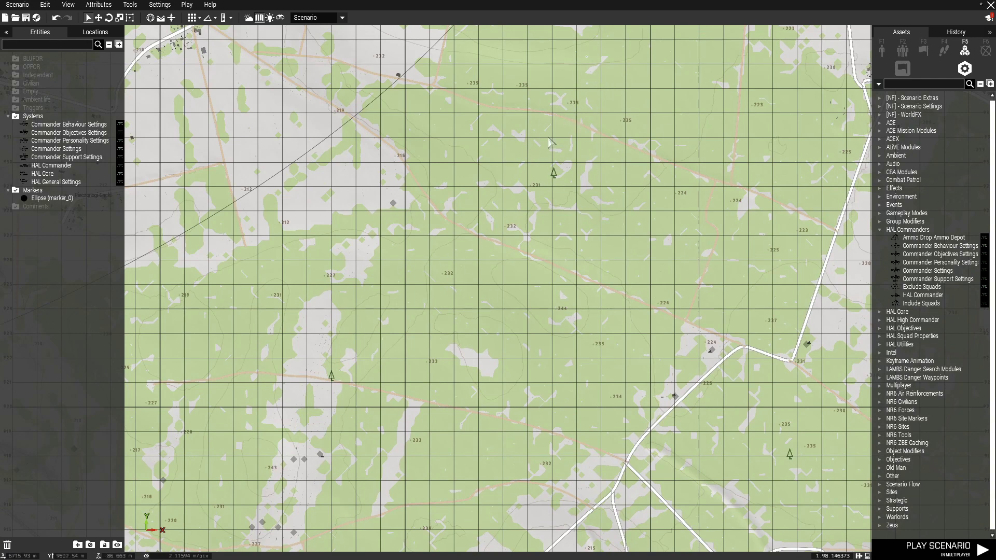
pyautogui.moveTo(296, 220); pyautogui.dragTo(665, 221, button='right')
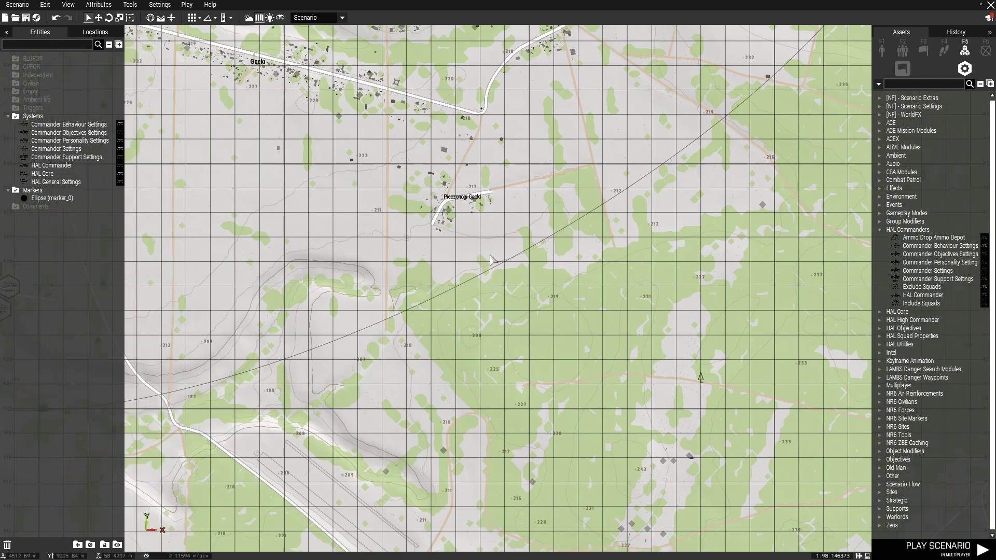
pyautogui.moveTo(215, 267); pyautogui.dragTo(488, 257, button='right')
# Review the Commander Behaviour Settings attributes down to the UAV deploy altitude and accept them without changing any values.
pyautogui.scroll(-2, 496, 257)
pyautogui.scroll(5, 409, 228)
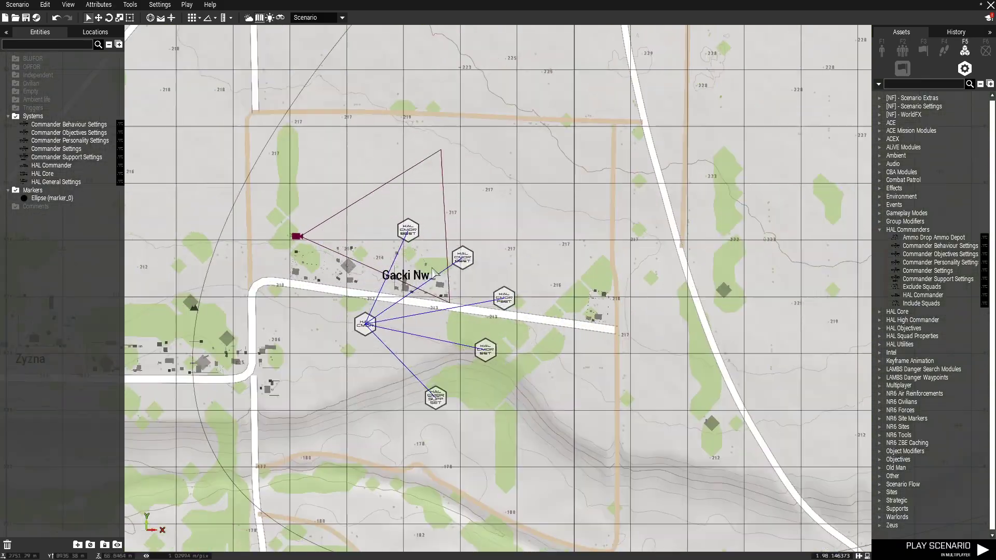
pyautogui.doubleClick(410, 229)
pyautogui.scroll(-5, 422, 348)
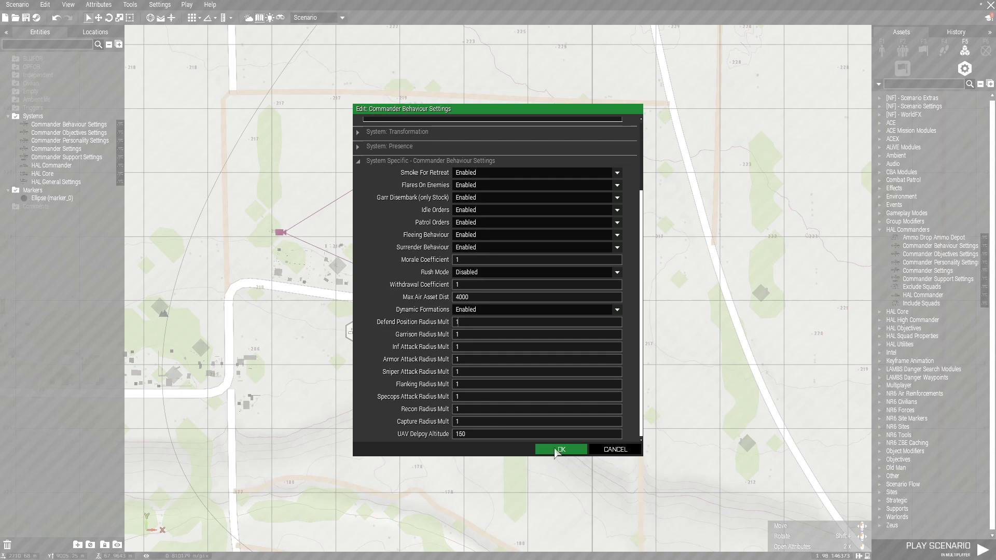
pyautogui.click(561, 450)
# Open the Commander Objectives Settings attributes and choose Disabled for both Forced Attack Mode and Forced Defense Mode.
pyautogui.scroll(4, 491, 307)
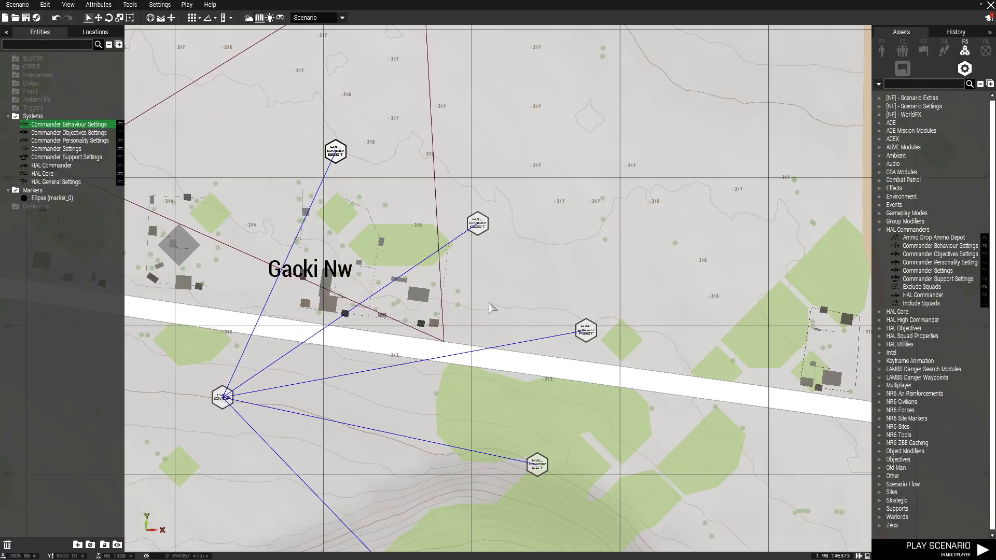
pyautogui.doubleClick(478, 223)
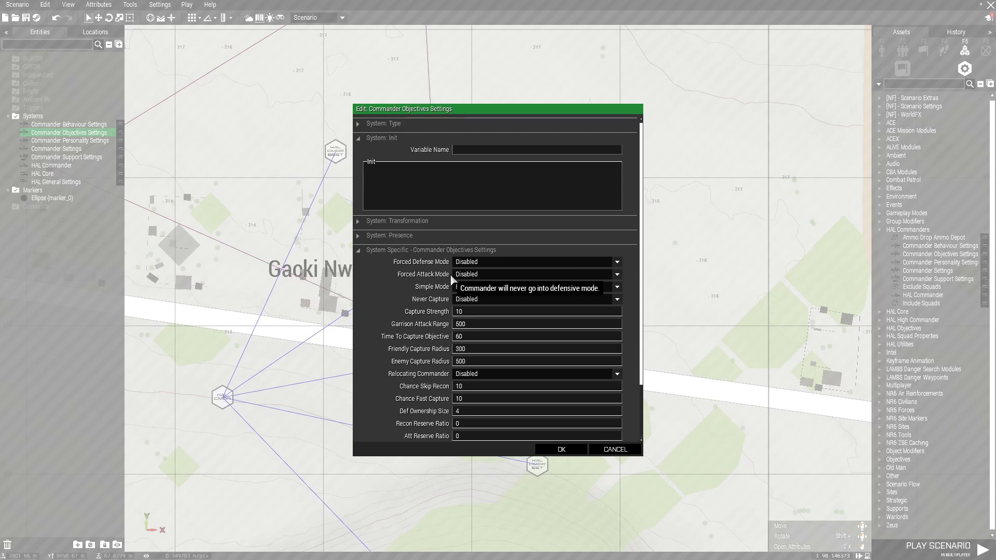
pyautogui.click(474, 275)
pyautogui.click(472, 284)
pyautogui.click(482, 274)
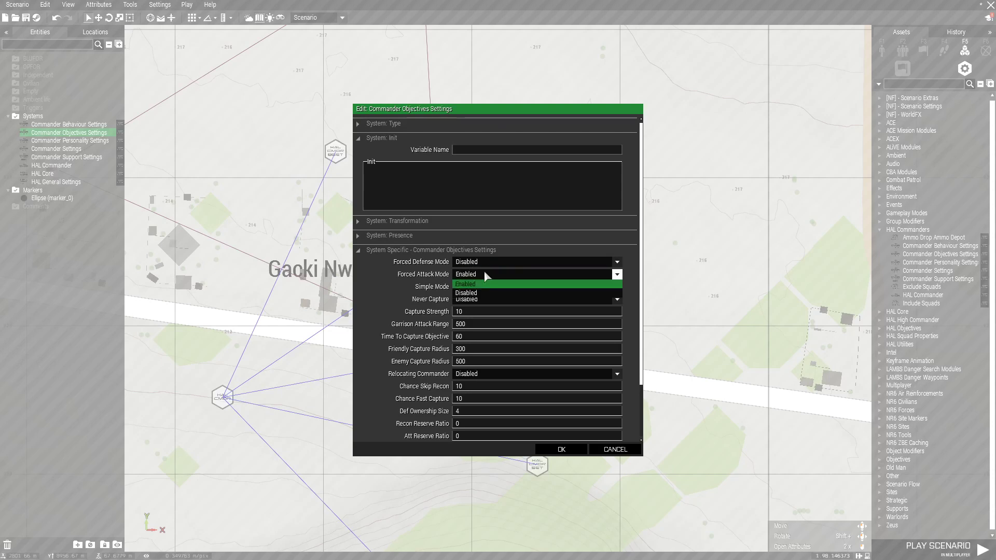
pyautogui.click(478, 293)
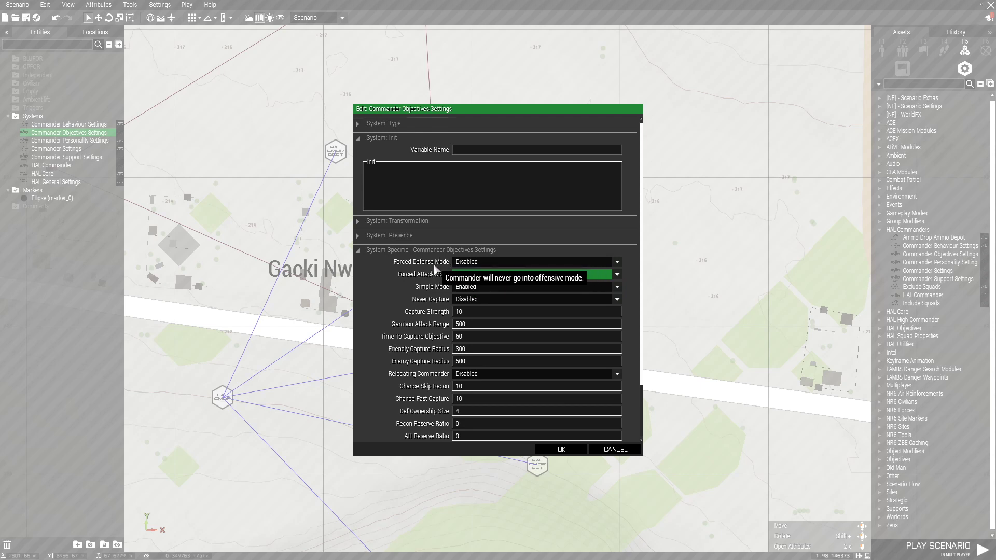
pyautogui.click(473, 263)
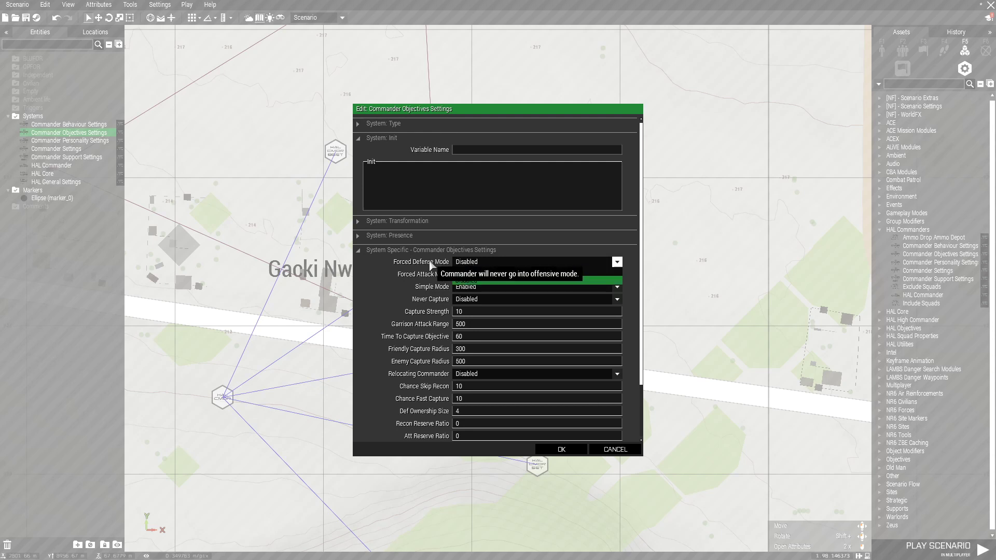
pyautogui.click(472, 280)
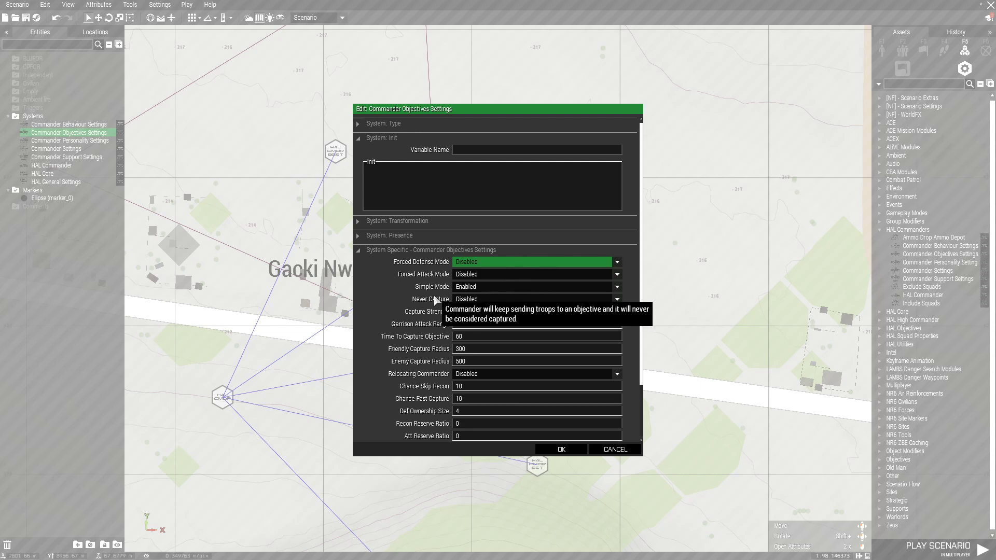
# Choose Enabled for Simple Mode and set the Capture Strength to 5 in the Commander Objectives Settings.
pyautogui.click(478, 287)
pyautogui.click(477, 285)
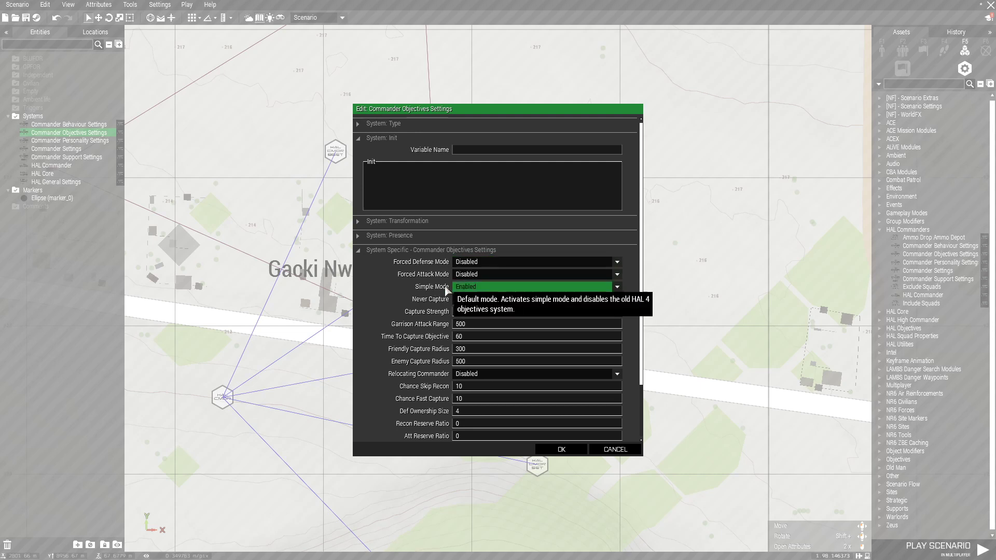
pyautogui.click(468, 288)
pyautogui.click(470, 292)
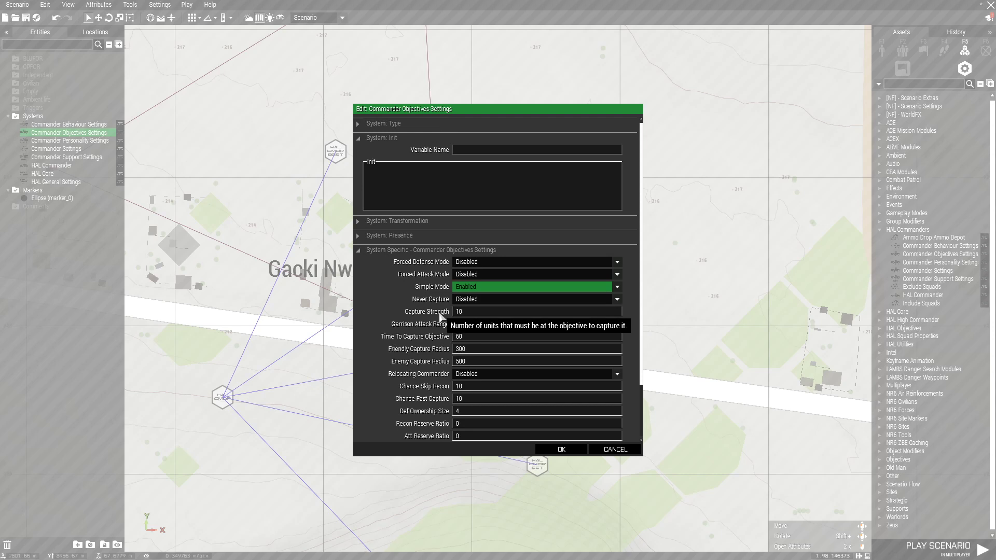
pyautogui.click(469, 314)
pyautogui.doubleClick(469, 313)
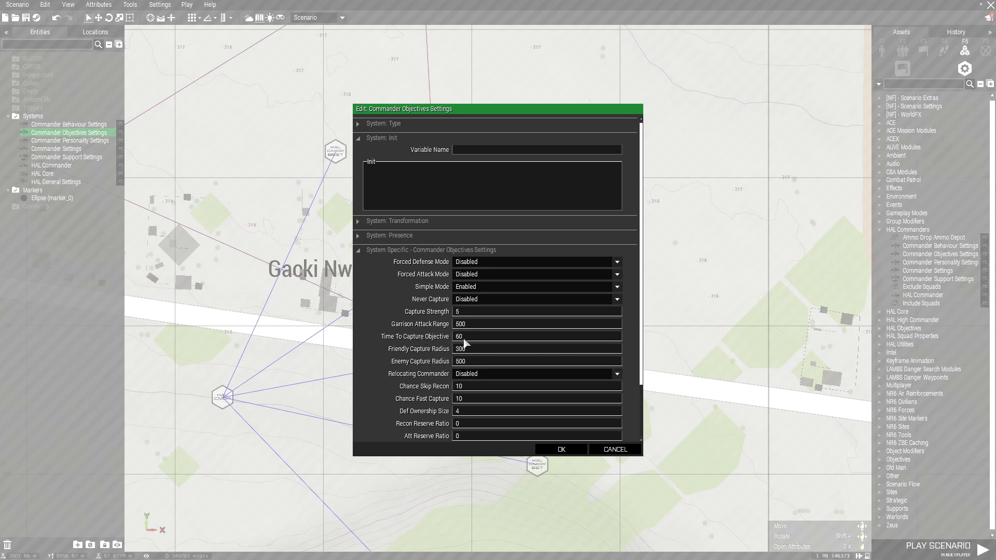
# Try a Chance Skip Recon value of 1000 in the Commander Objectives Settings and return it to 10.
pyautogui.scroll(-1, 438, 358)
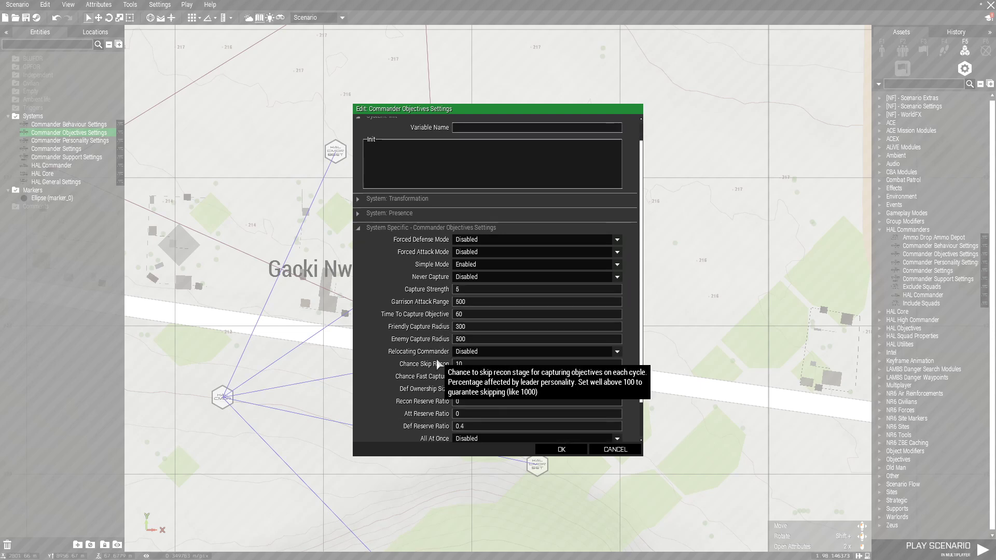
pyautogui.scroll(-2, 438, 358)
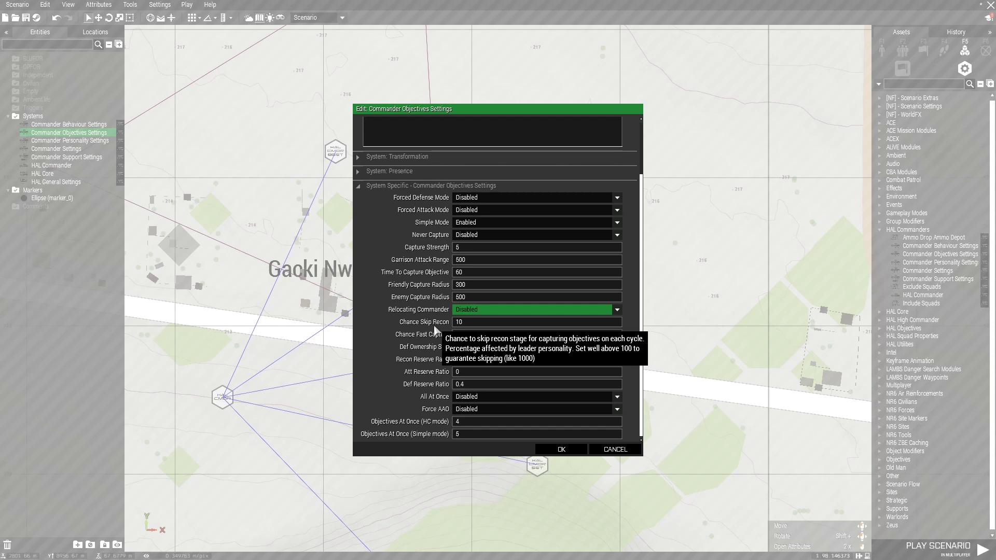
pyautogui.click(470, 322)
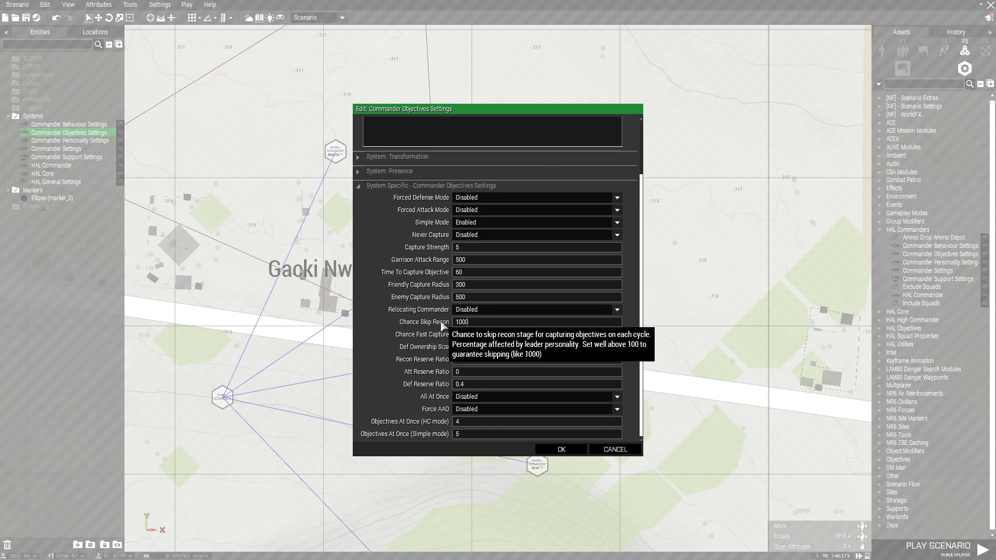
pyautogui.write('0')
pyautogui.moveTo(469, 321); pyautogui.dragTo(463, 324)
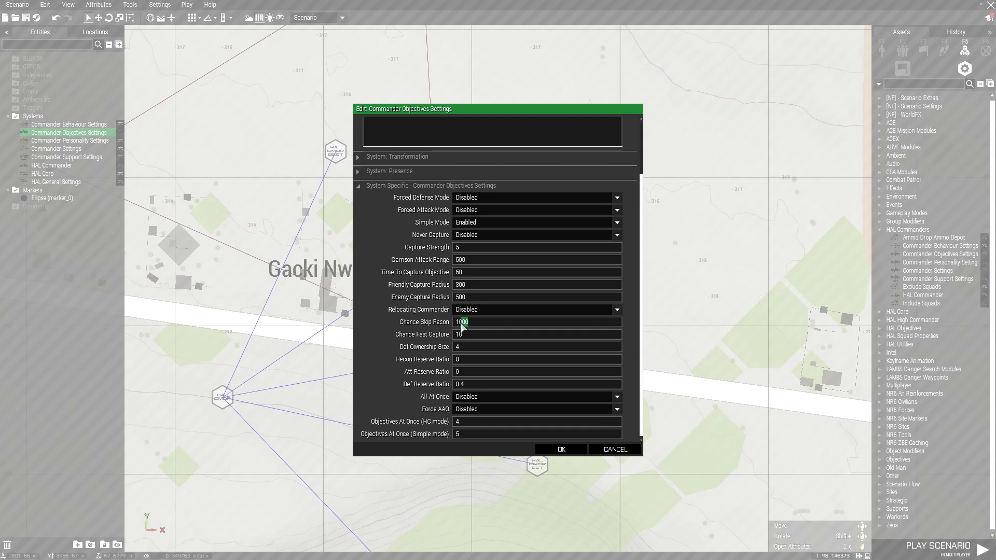
pyautogui.press('BackSpace')
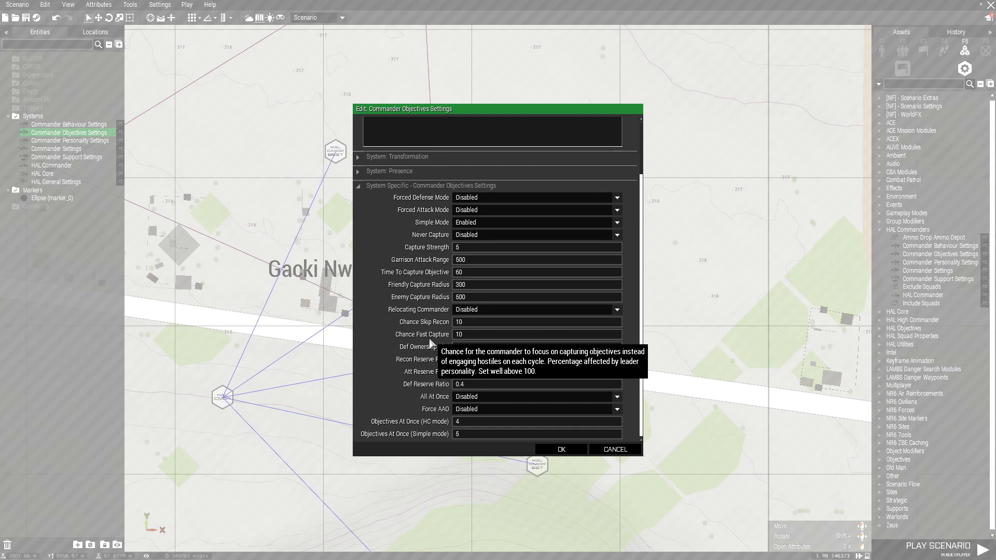
pyautogui.moveTo(440, 352)
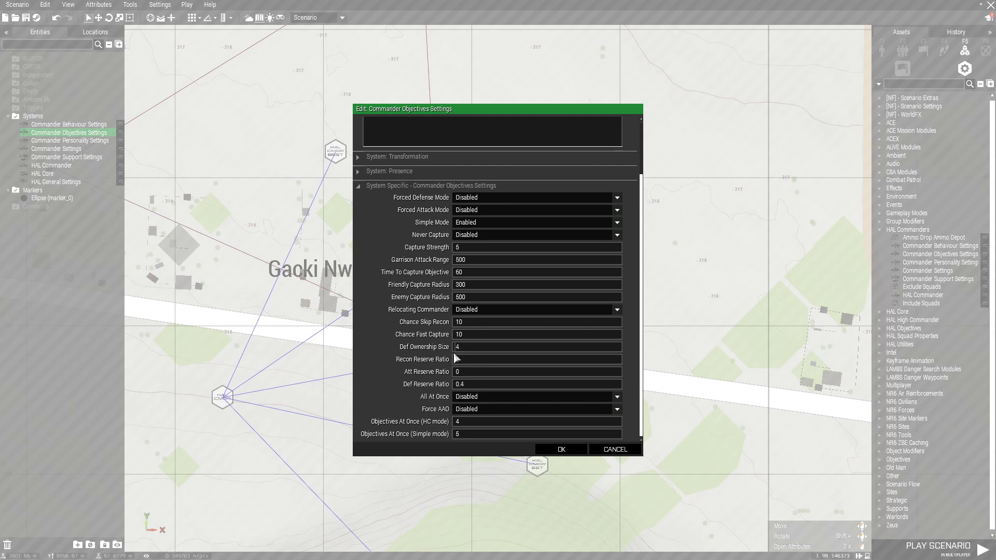
# Set the Def Ownership Size to 2 and accept the Commander Objectives Settings.
pyautogui.doubleClick(464, 345)
pyautogui.write('2')
pyautogui.moveTo(434, 364)
pyautogui.click(561, 449)
# Look over the whole ellipse-marked area of operations and the villages inside it on the map.
pyautogui.scroll(-3, 558, 416)
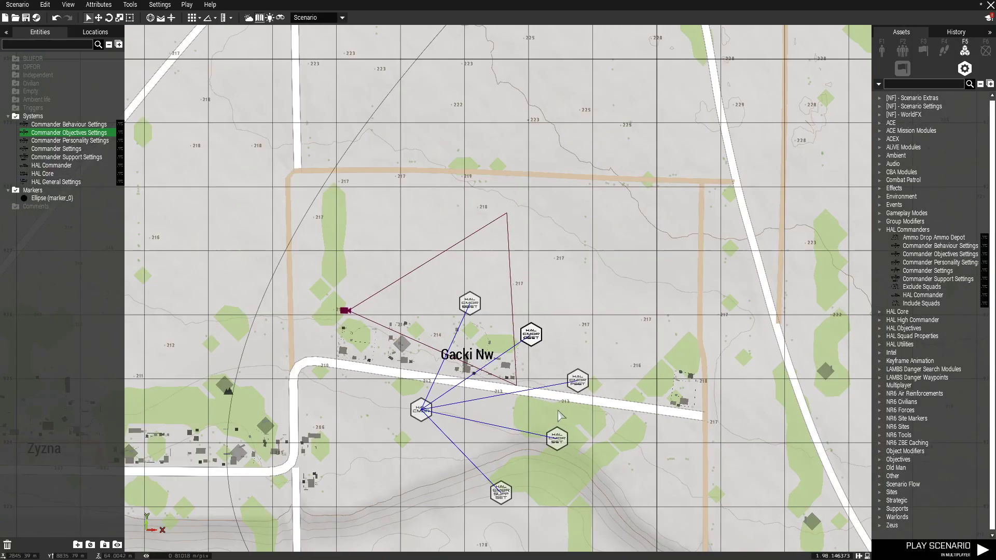
pyautogui.scroll(-6, 559, 415)
pyautogui.rightClick(648, 415)
pyautogui.rightClick(470, 422)
pyautogui.click(655, 306)
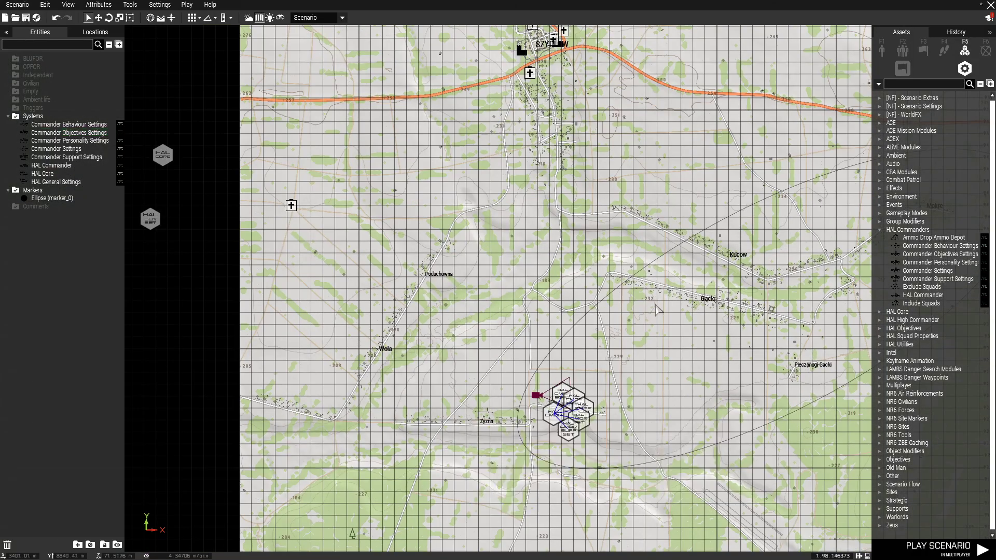
pyautogui.moveTo(738, 332); pyautogui.dragTo(478, 342, button='right')
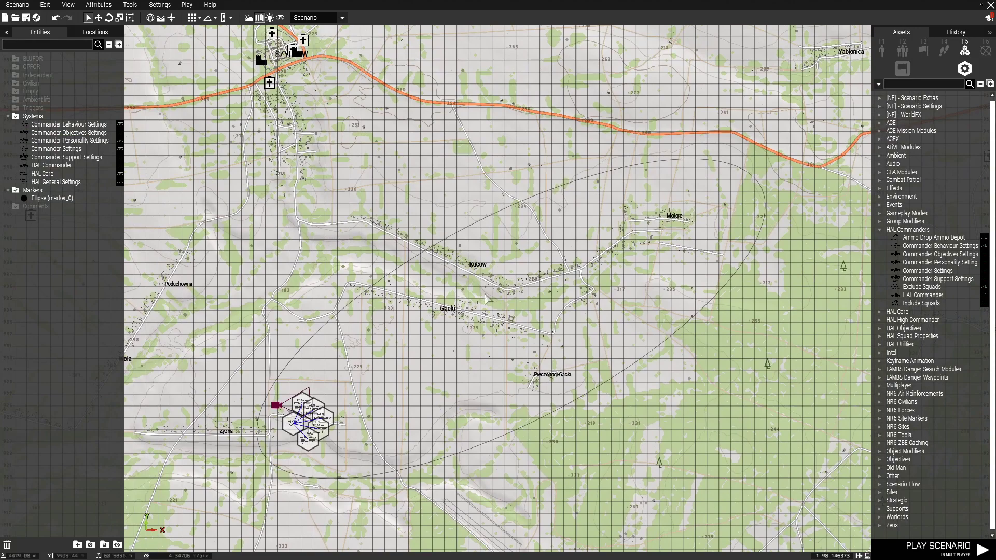
pyautogui.scroll(5, 306, 423)
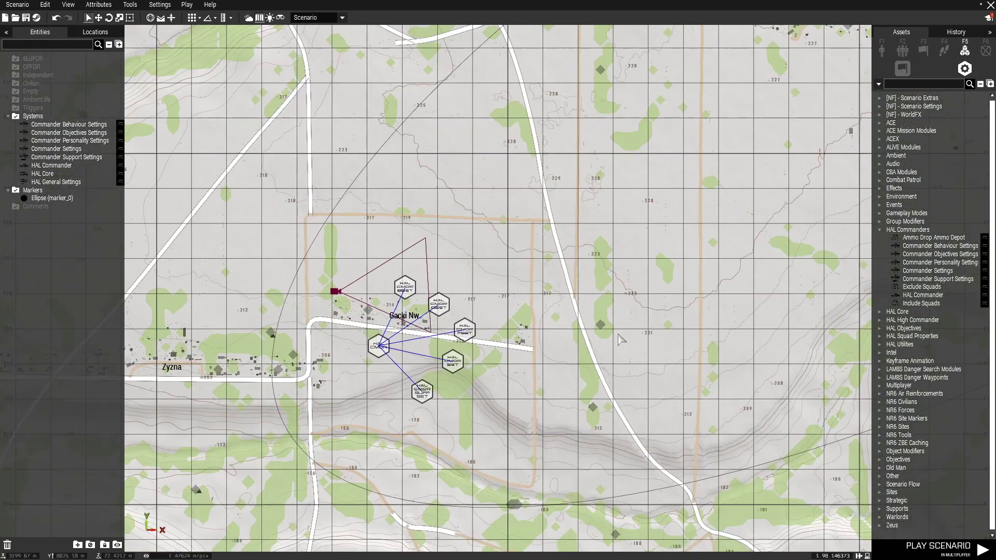
# Open the Commander Personality Settings attributes, choose Eager as the personality, and accept the dialog.
pyautogui.moveTo(683, 304); pyautogui.dragTo(698, 329, button='right')
pyautogui.scroll(2, 443, 382)
pyautogui.doubleClick(503, 340)
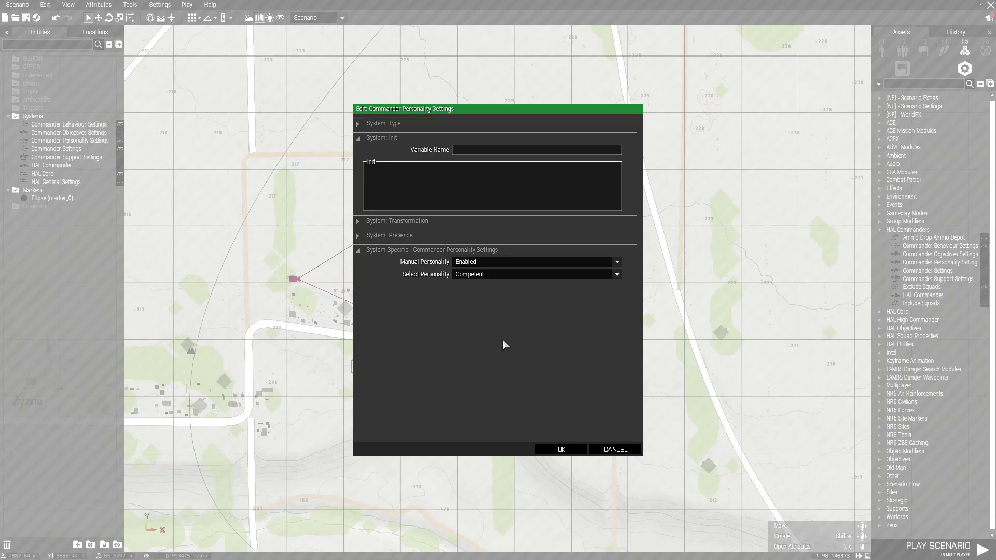
pyautogui.click(478, 276)
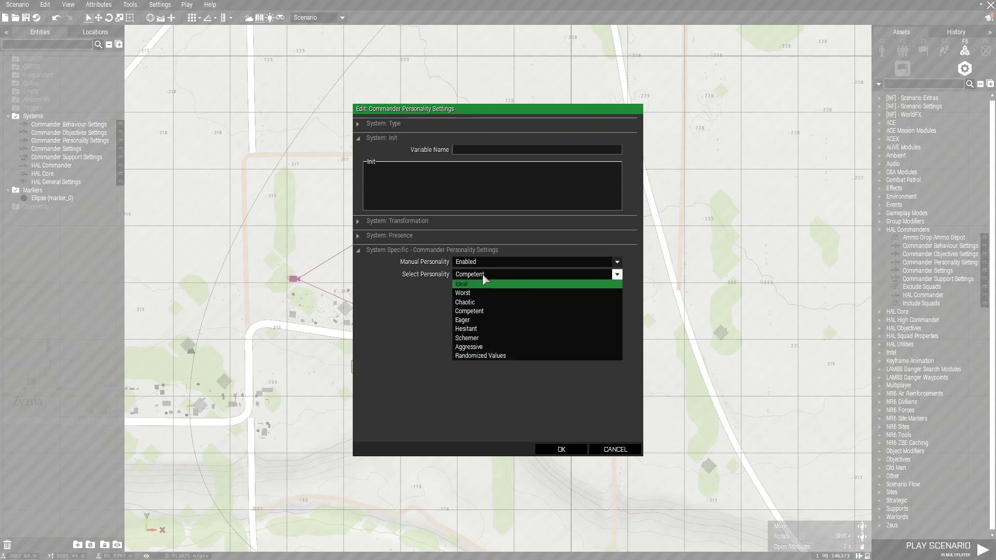
pyautogui.click(472, 320)
pyautogui.click(571, 448)
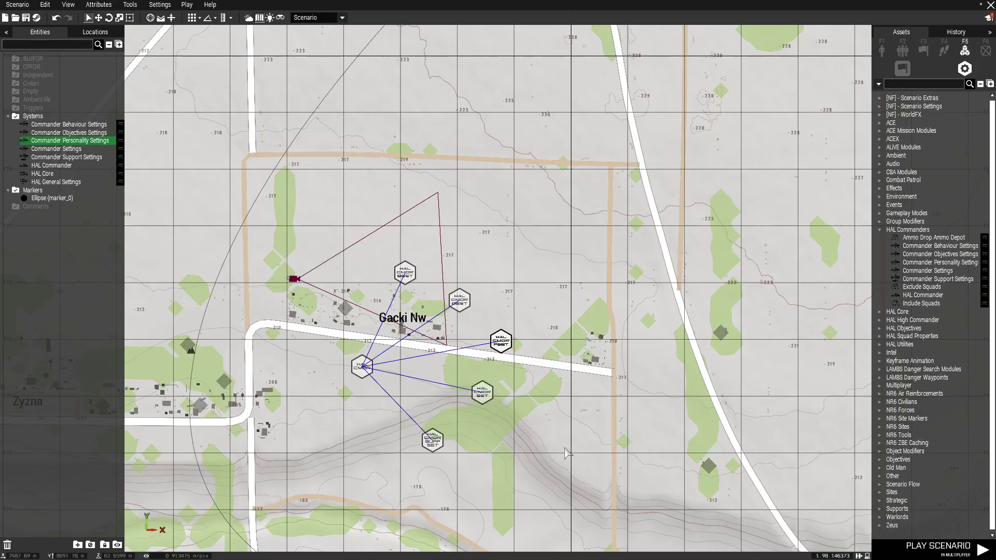
# Open the Commander Settings attributes and choose Enabled for Control All Side Groups.
pyautogui.scroll(-2, 813, 319)
pyautogui.scroll(2, 506, 310)
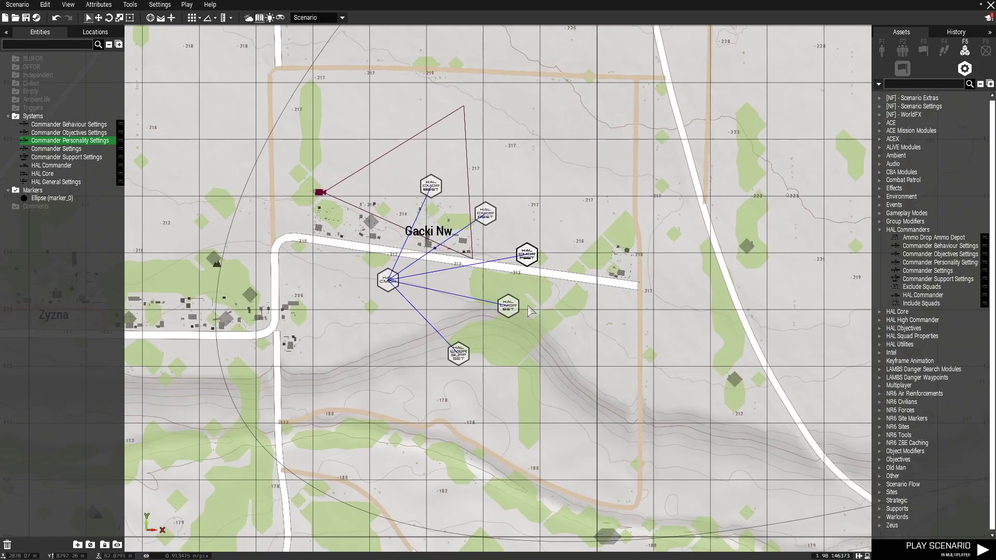
pyautogui.scroll(2, 506, 310)
pyautogui.doubleClick(507, 309)
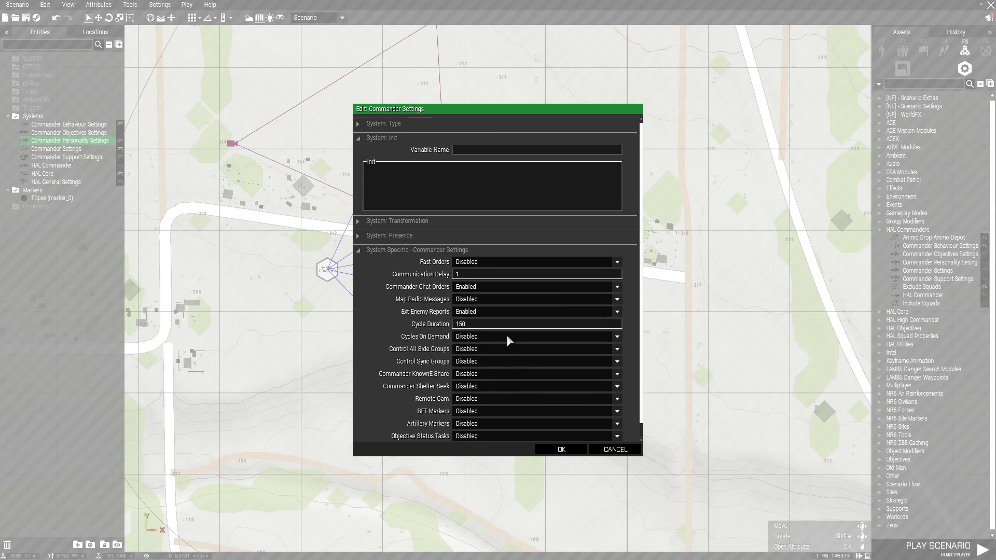
pyautogui.scroll(-1, 440, 357)
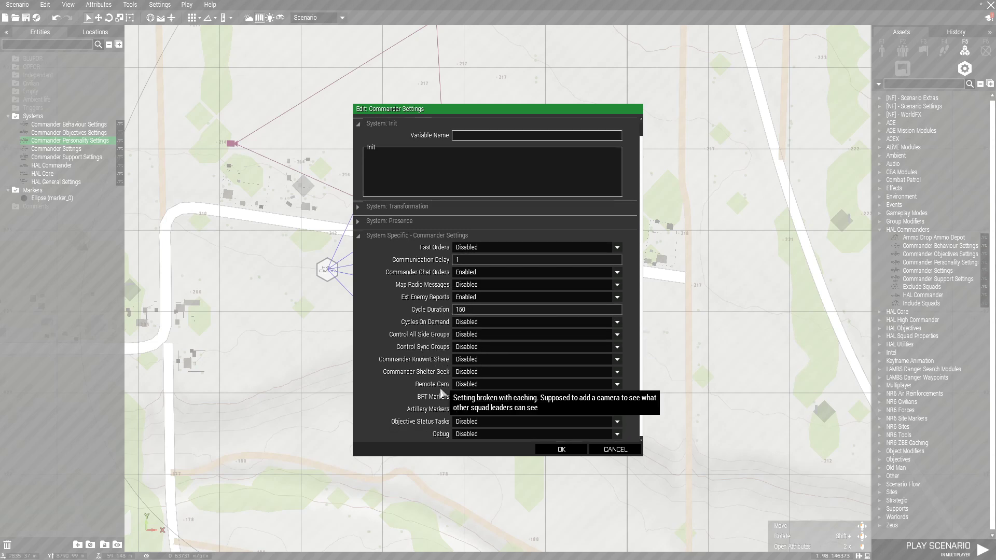
pyautogui.click(468, 335)
pyautogui.click(469, 334)
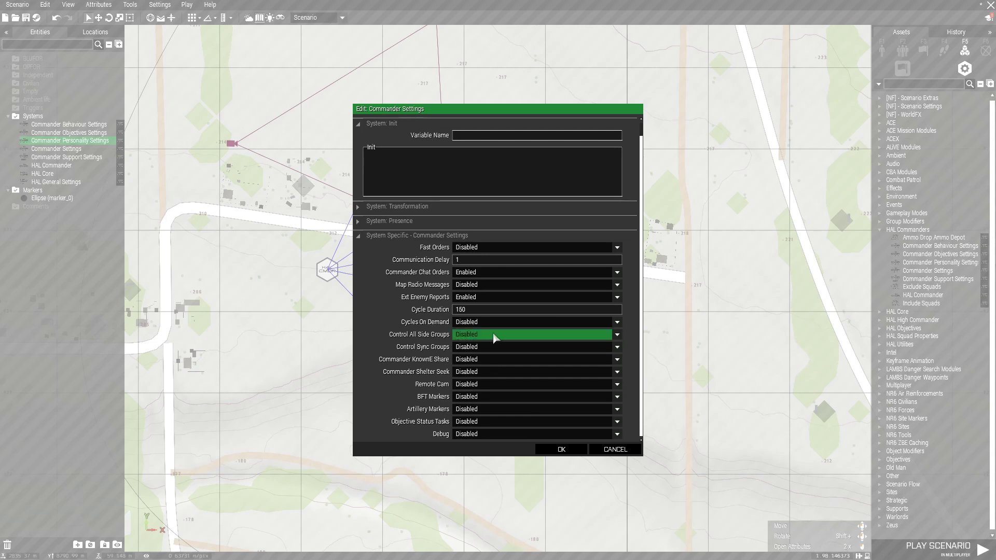
pyautogui.click(480, 336)
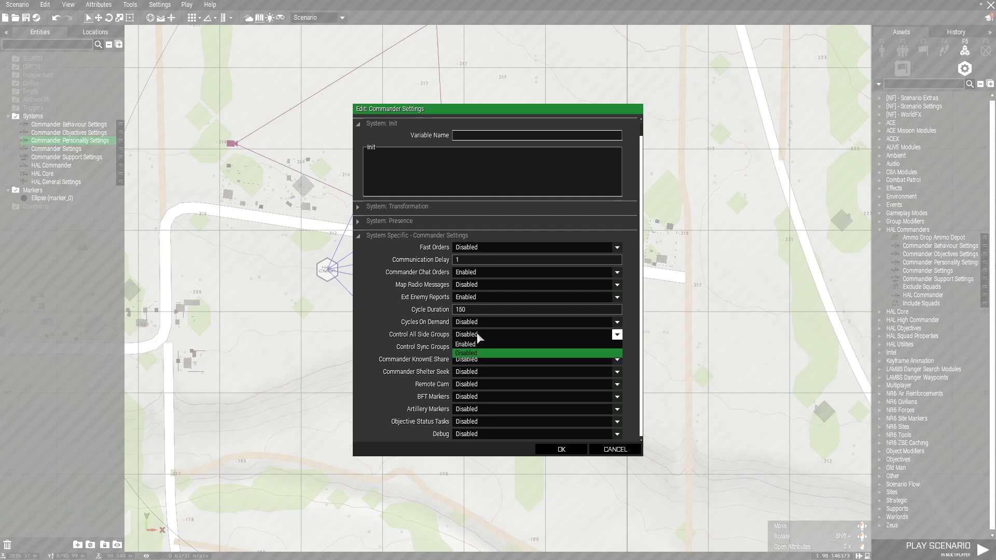
pyautogui.click(479, 336)
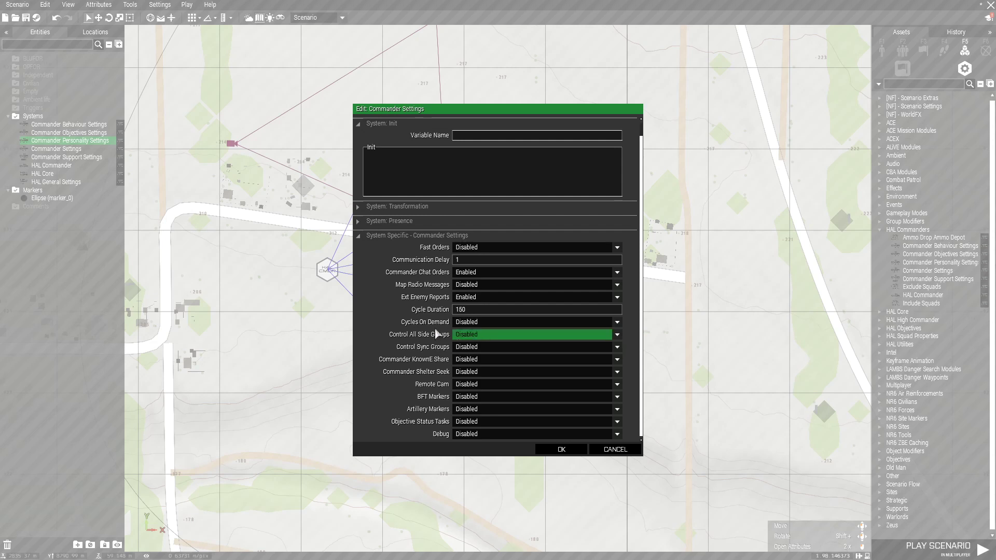
pyautogui.moveTo(434, 336)
pyautogui.click(469, 334)
pyautogui.click(470, 347)
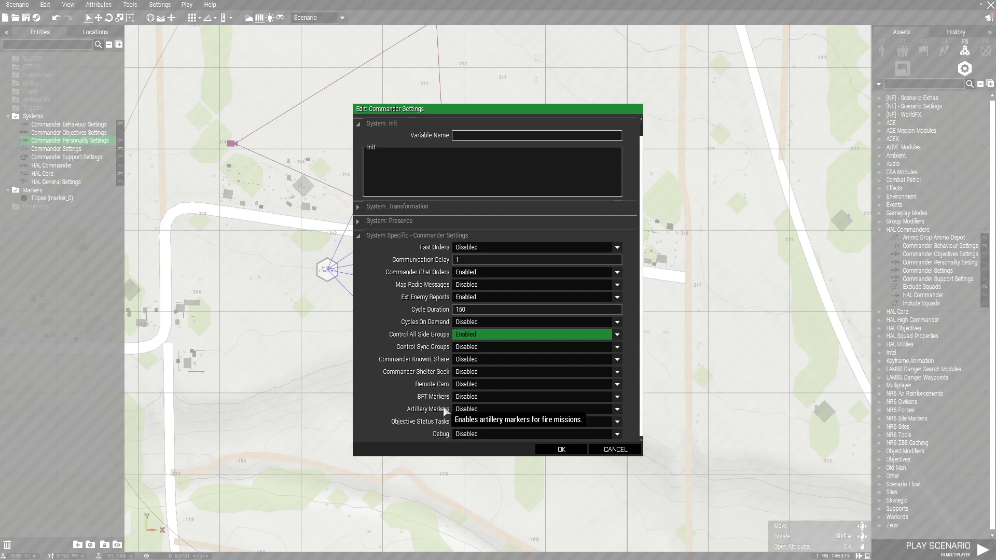
# Choose Enabled for both BFT Markers and Artillery Markers in the Commander Settings.
pyautogui.click(477, 399)
pyautogui.click(473, 415)
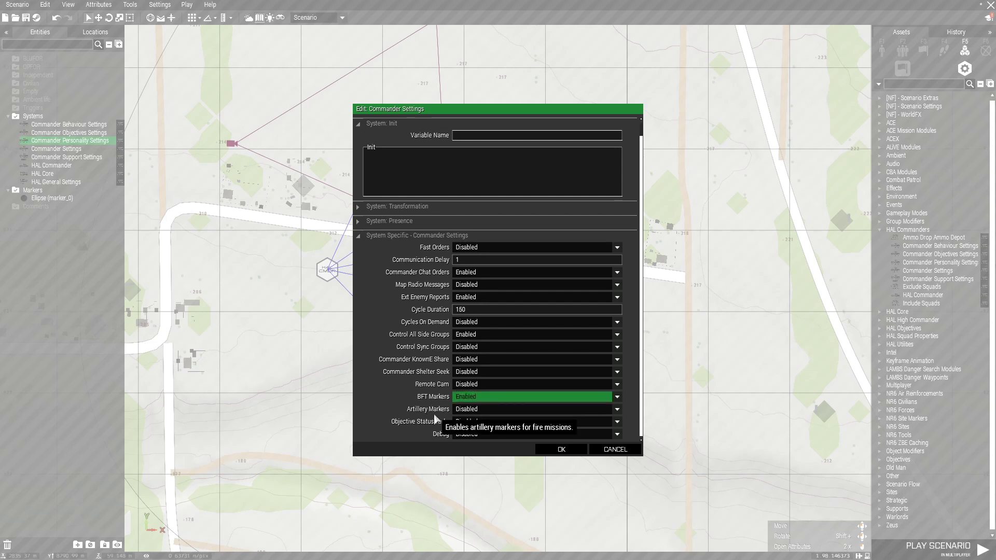
pyautogui.click(463, 410)
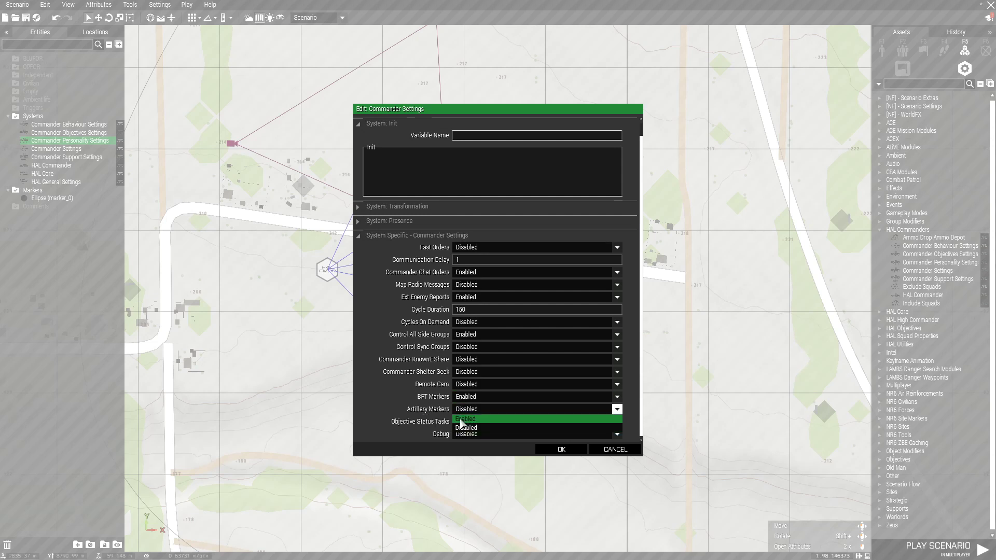
pyautogui.click(463, 434)
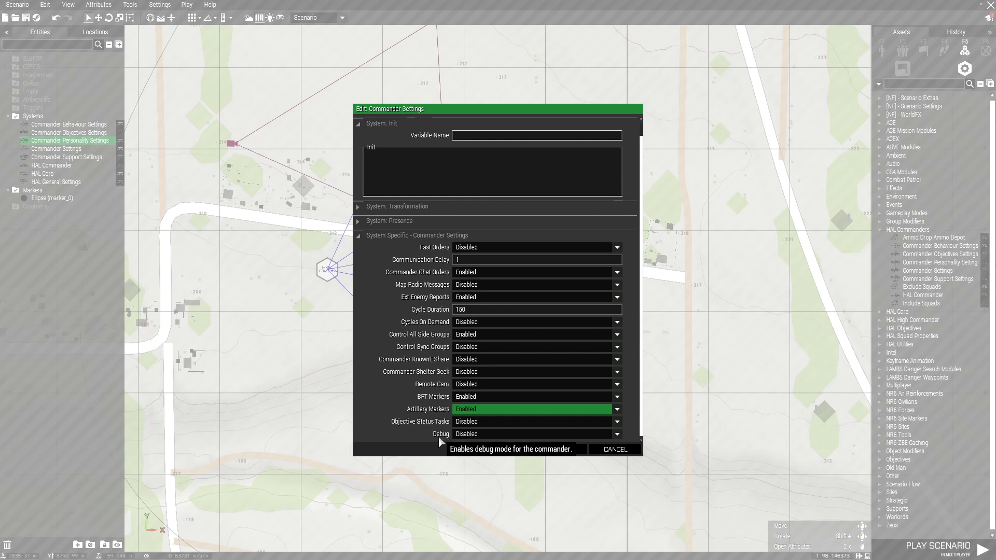
# Try Debug as Enabled, return it to Disabled, and accept the Commander Settings.
pyautogui.click(460, 435)
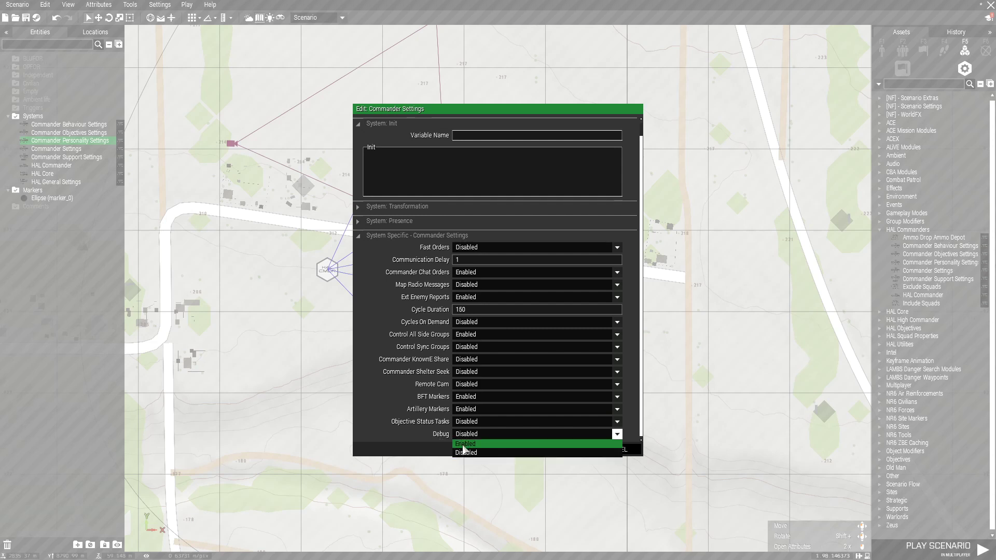
pyautogui.click(464, 445)
pyautogui.click(459, 435)
pyautogui.click(471, 453)
pyautogui.click(570, 450)
# Open the Commander Support Settings attributes, try Enabled for Disable Air Cargo, and return it to Disabled.
pyautogui.moveTo(507, 283); pyautogui.dragTo(540, 354, button='right')
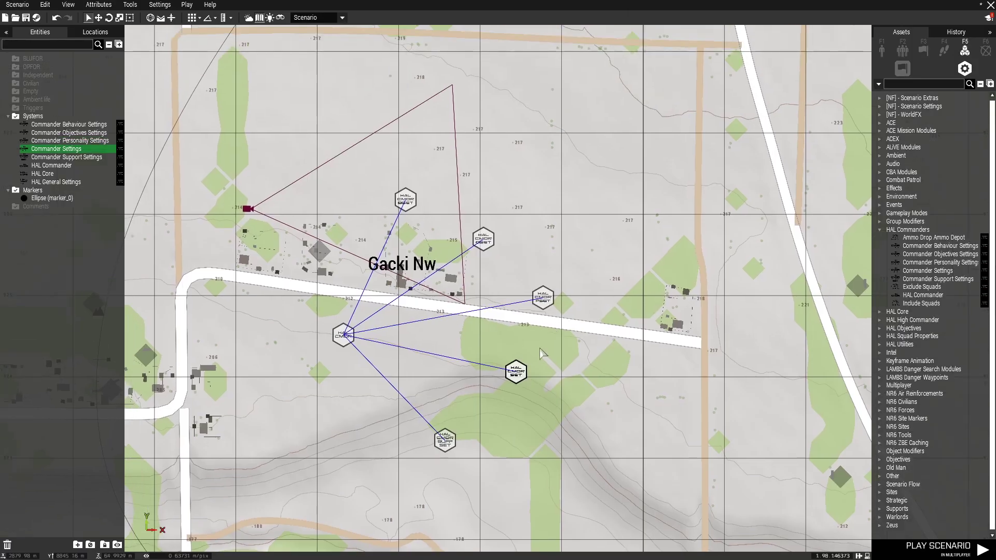
pyautogui.scroll(2, 609, 356)
pyautogui.scroll(-3, 584, 328)
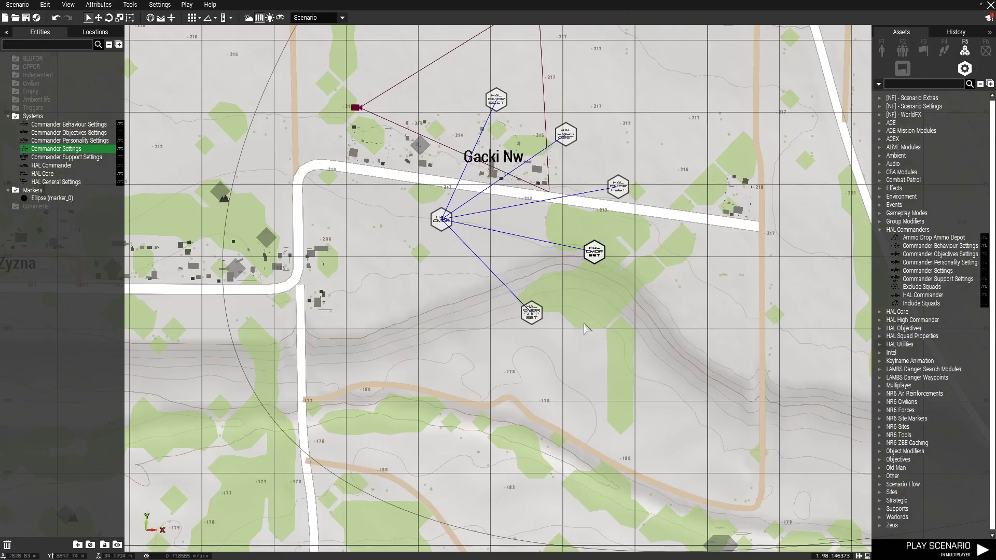
pyautogui.doubleClick(530, 314)
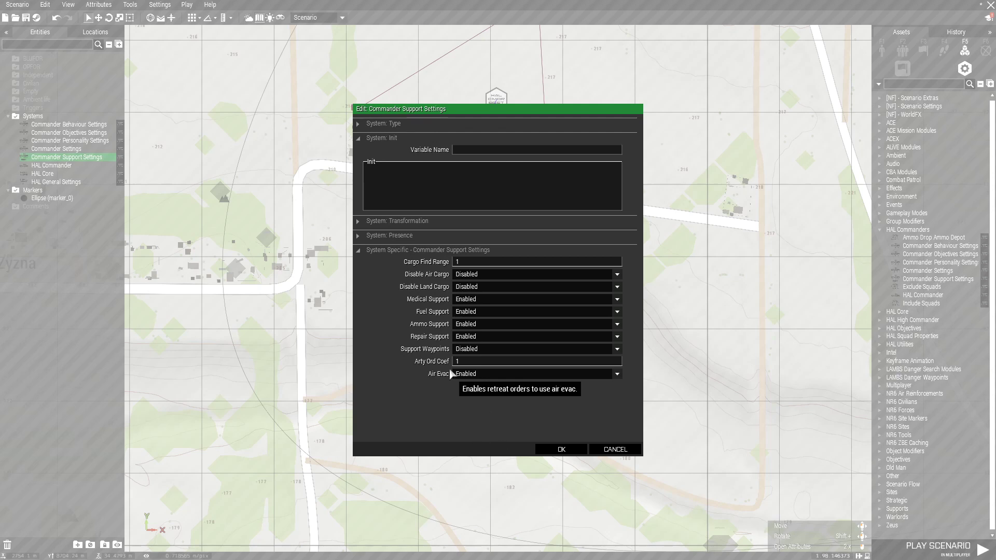
pyautogui.moveTo(436, 266)
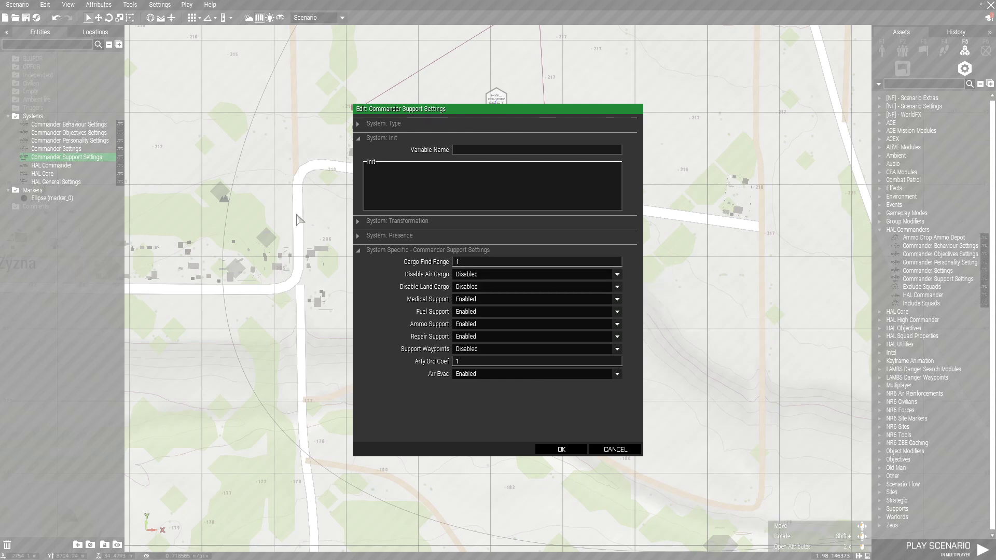
pyautogui.click(465, 278)
pyautogui.click(469, 289)
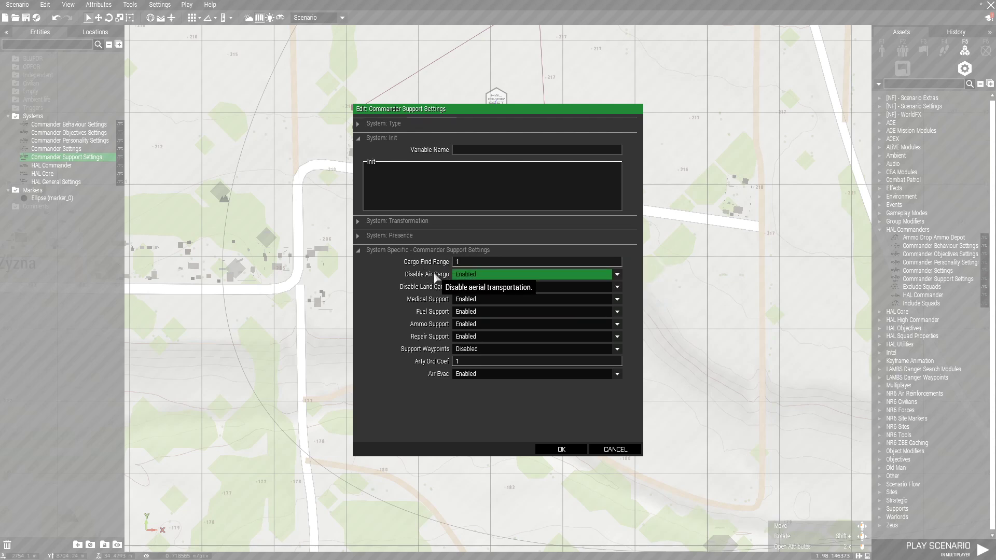
pyautogui.click(480, 275)
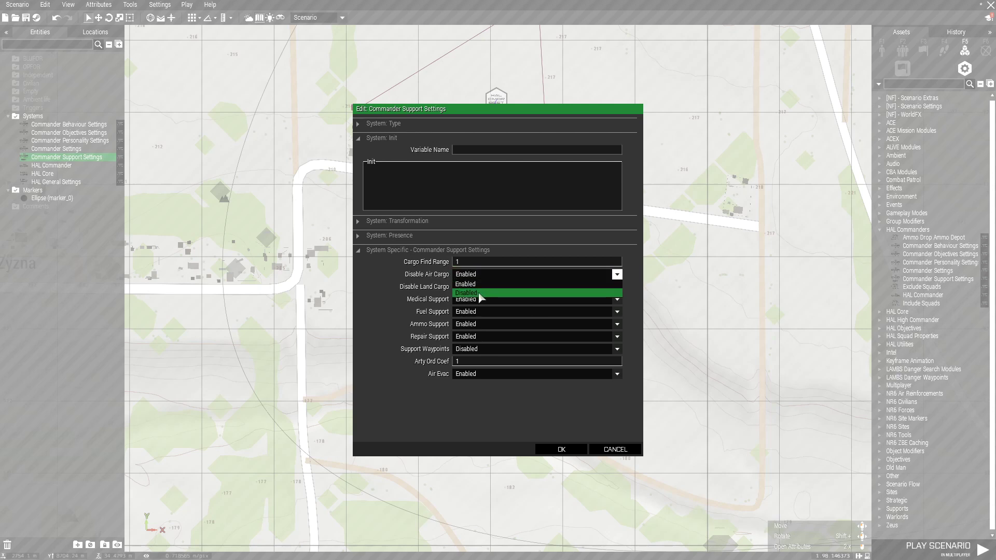
pyautogui.click(465, 291)
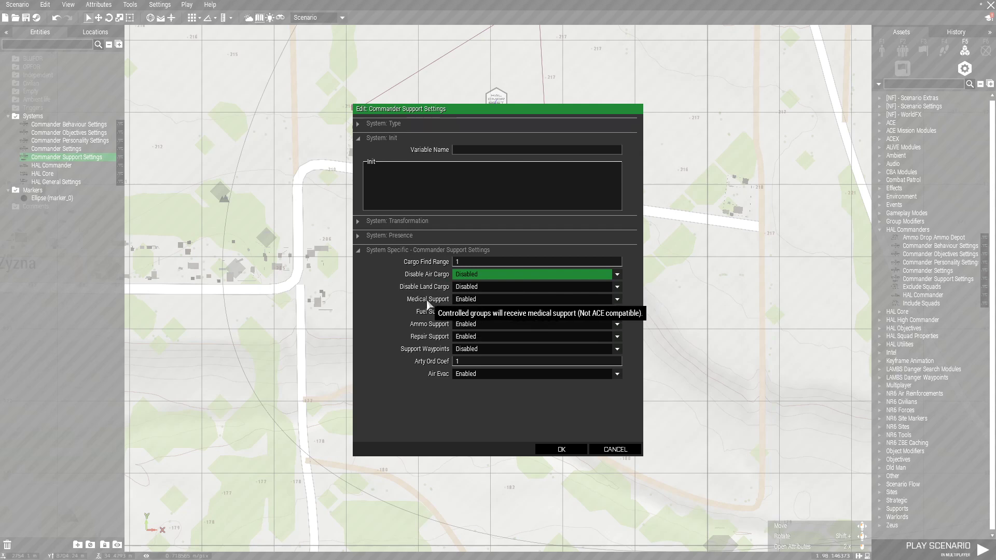
# Review the Commander Support Settings from Medical Support to Arty Ord Coef and accept them without changing any values.
pyautogui.click(469, 300)
pyautogui.click(470, 300)
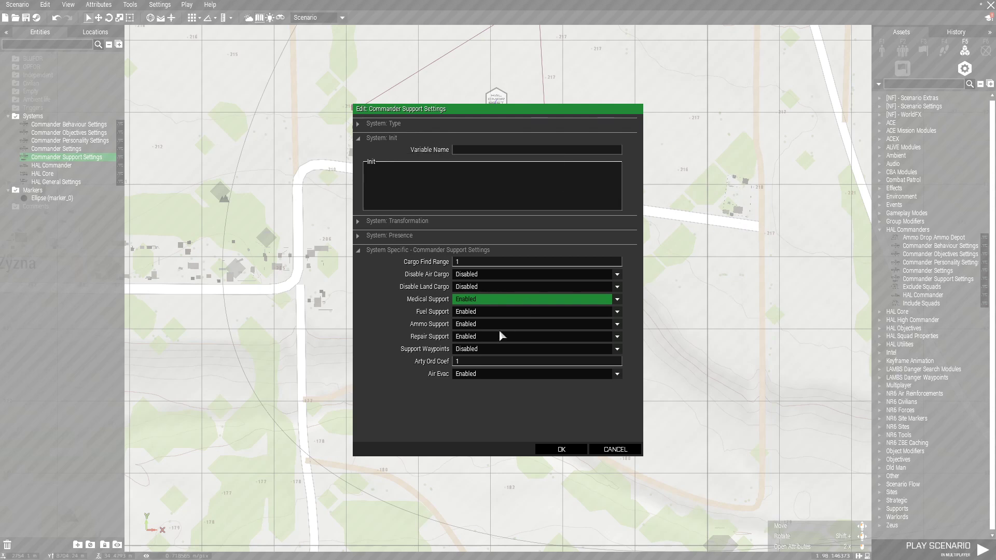
pyautogui.moveTo(443, 313)
pyautogui.moveTo(449, 348)
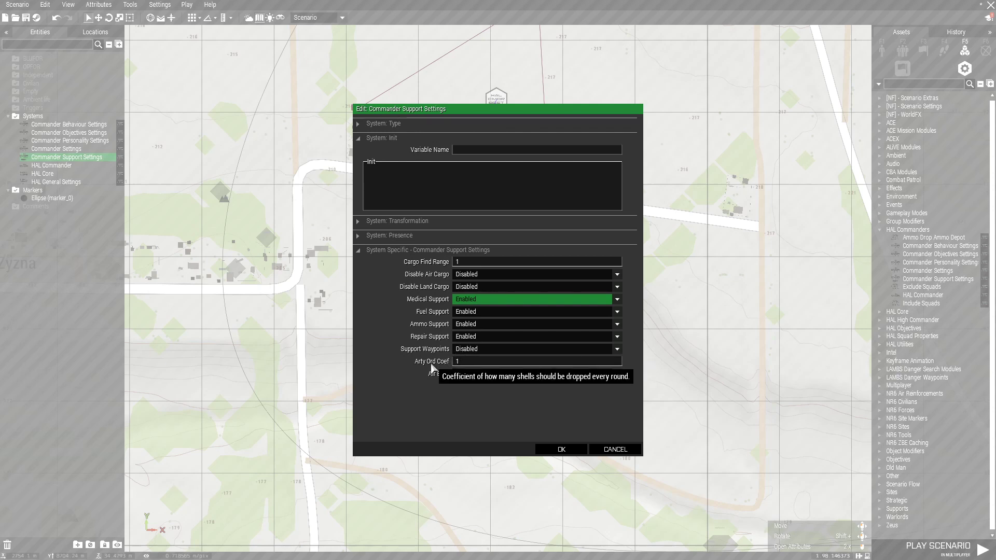
pyautogui.click(463, 365)
pyautogui.click(566, 450)
# Reopen the Commander Settings attributes, check the Control All Side Groups option, and accept the dialog.
pyautogui.scroll(-3, 530, 384)
pyautogui.scroll(-2, 528, 378)
pyautogui.scroll(2, 534, 320)
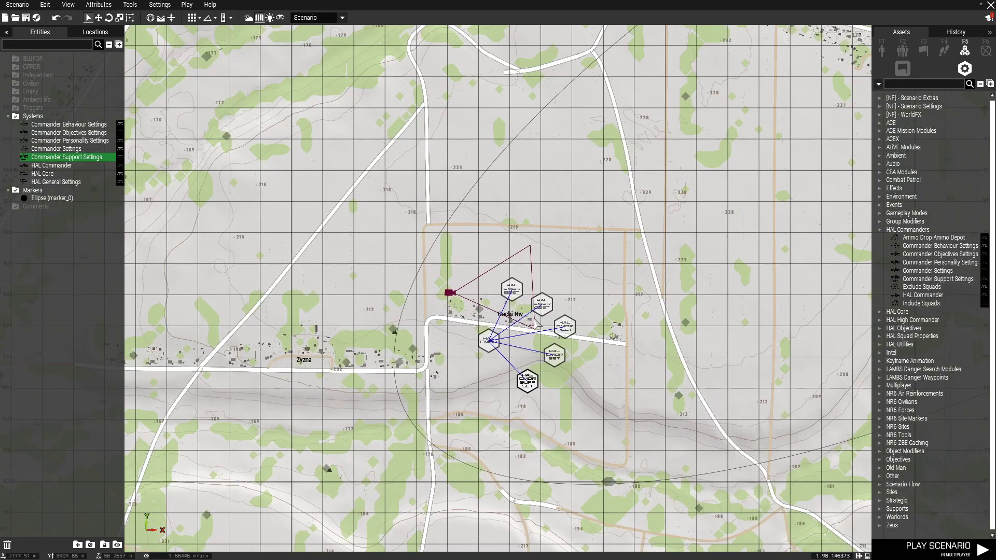
pyautogui.scroll(2, 491, 338)
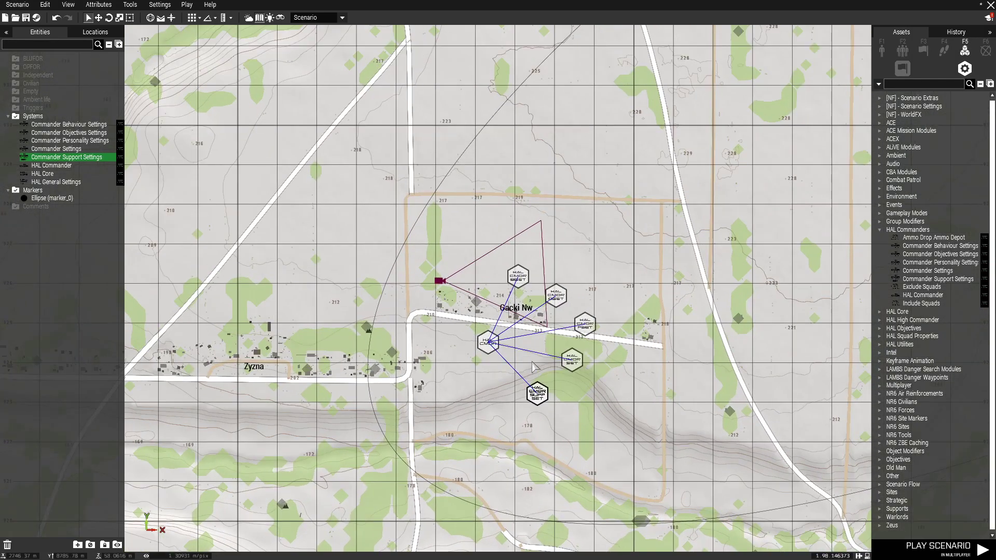
pyautogui.scroll(2, 503, 345)
pyautogui.doubleClick(590, 361)
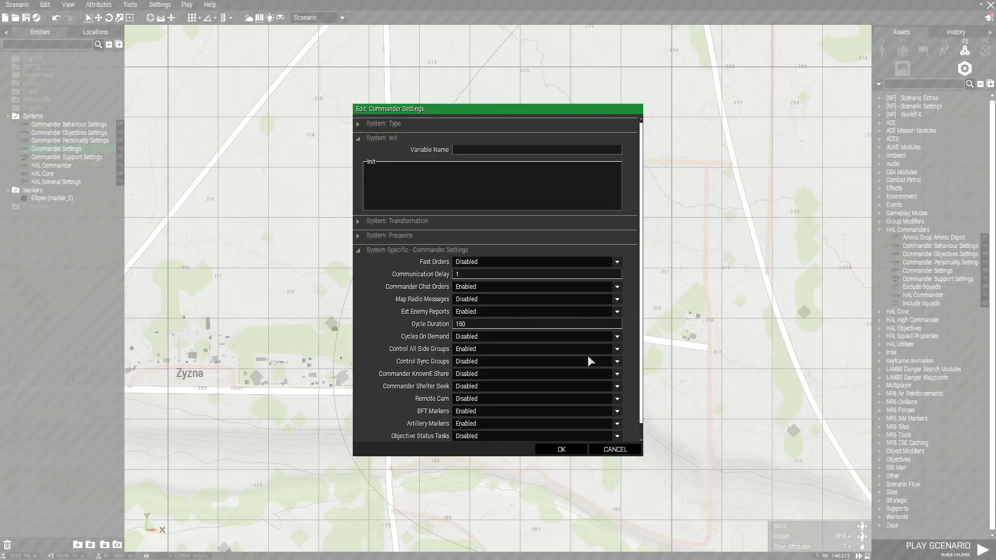
pyautogui.scroll(-1, 497, 358)
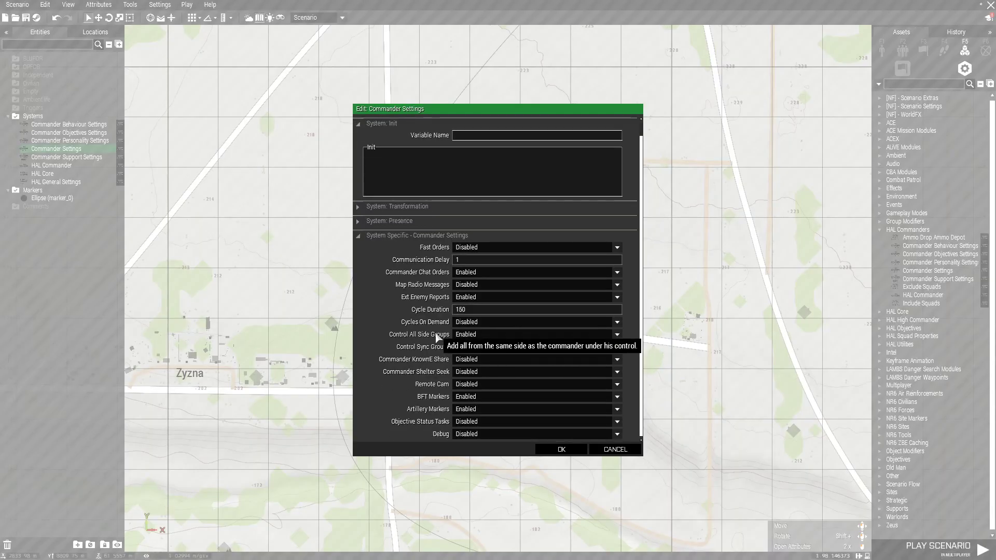
pyautogui.click(562, 451)
# Place a BLUFOR Heer (GEIST) 1° Kampfgruppe group from the Großdeutschland Groupes de Combat northeast of Gacki Nw.
pyautogui.click(904, 50)
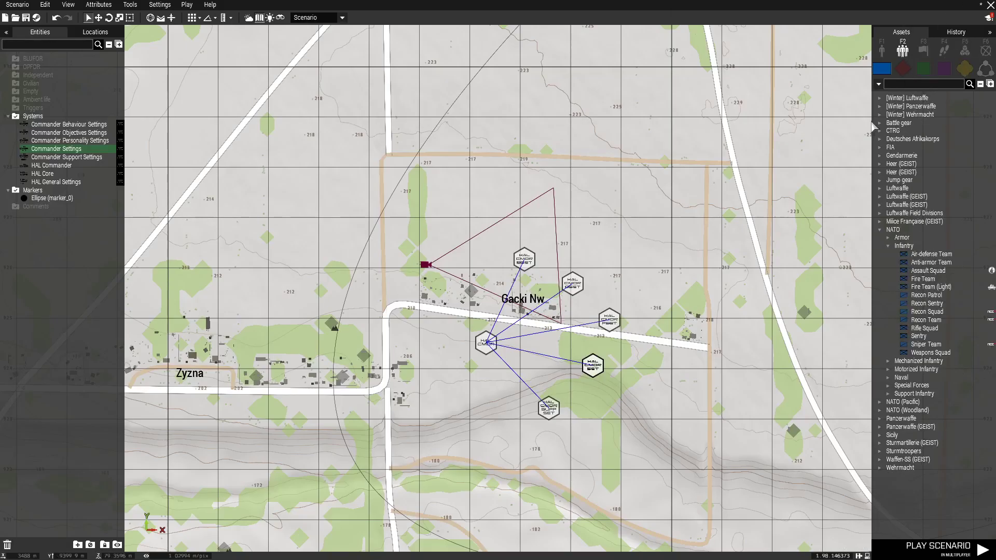
pyautogui.click(879, 163)
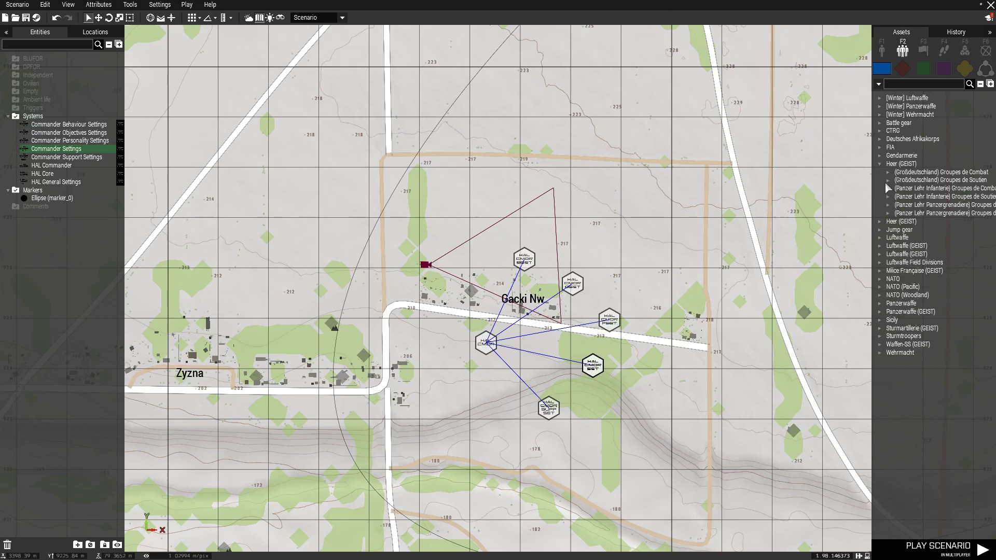
pyautogui.click(888, 172)
pyautogui.click(932, 180)
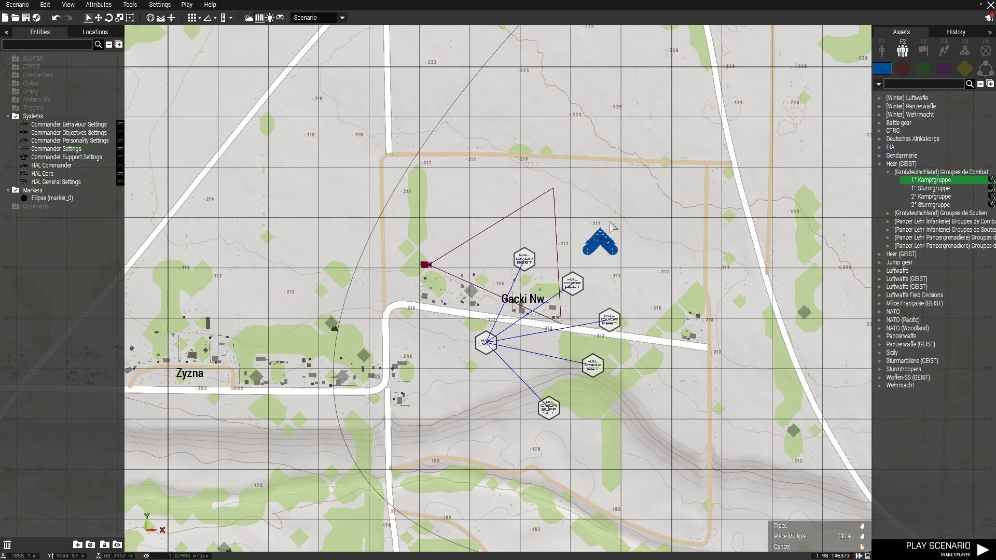
pyautogui.click(574, 224)
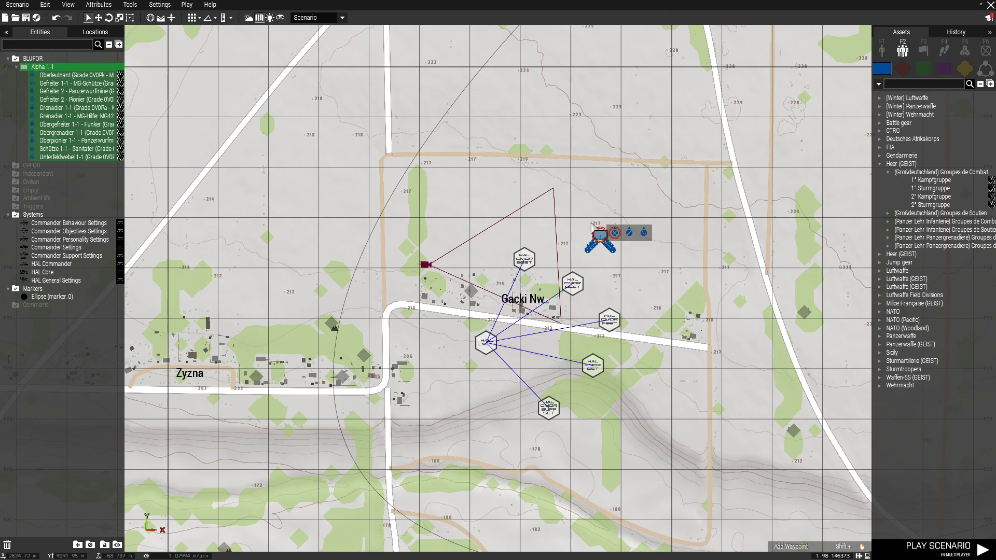
# Delete the placed BLUFOR group, then paste a copy of the HAL Commander and its five settings modules northeast of Mokre.
pyautogui.press('Delete')
pyautogui.moveTo(629, 261); pyautogui.dragTo(522, 207, button='right')
pyautogui.moveTo(362, 199); pyautogui.dragTo(563, 412)
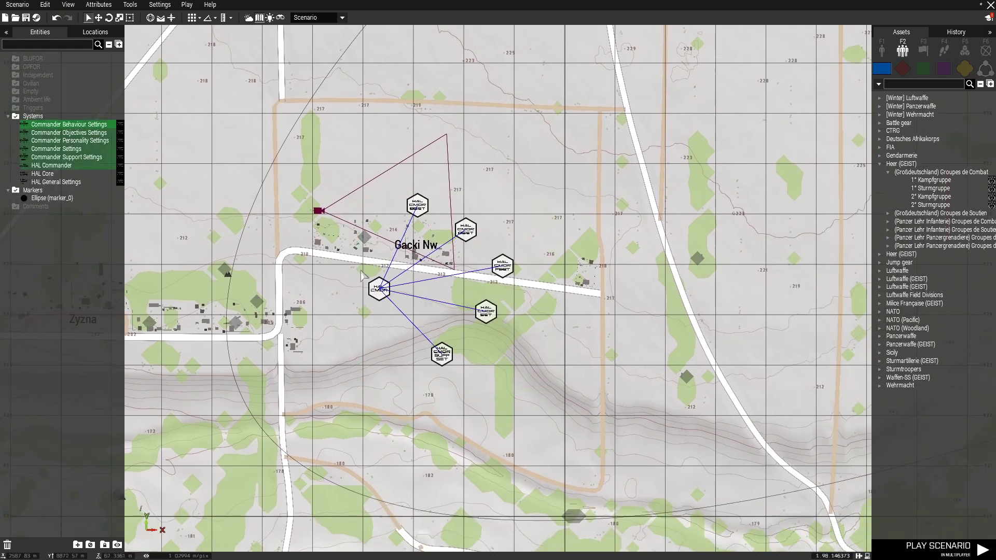
pyautogui.scroll(-3, 383, 285)
pyautogui.moveTo(625, 198); pyautogui.dragTo(362, 335, button='right')
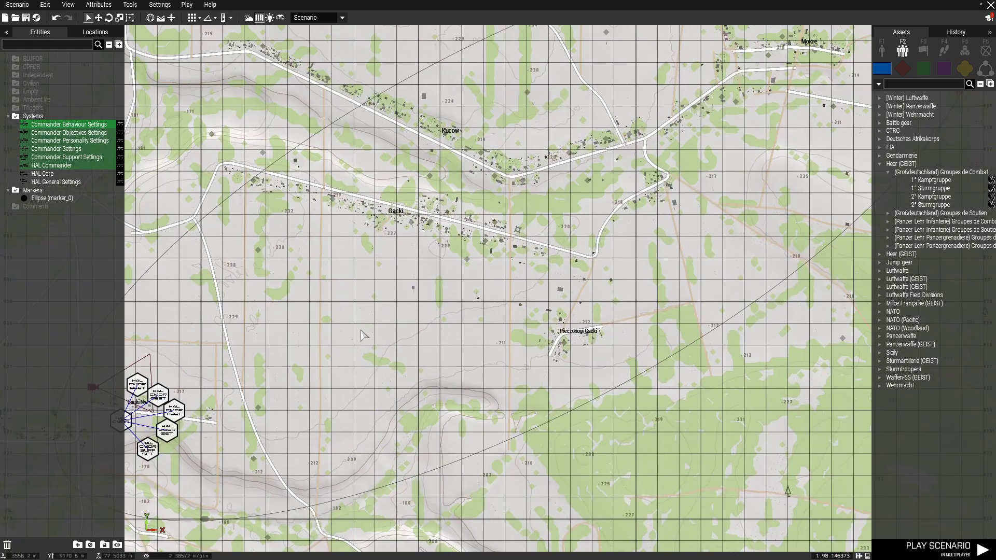
pyautogui.moveTo(625, 174); pyautogui.dragTo(399, 336, button='right')
pyautogui.moveTo(661, 143); pyautogui.dragTo(614, 192, button='right')
pyautogui.hotkey('ctrl', 'v')
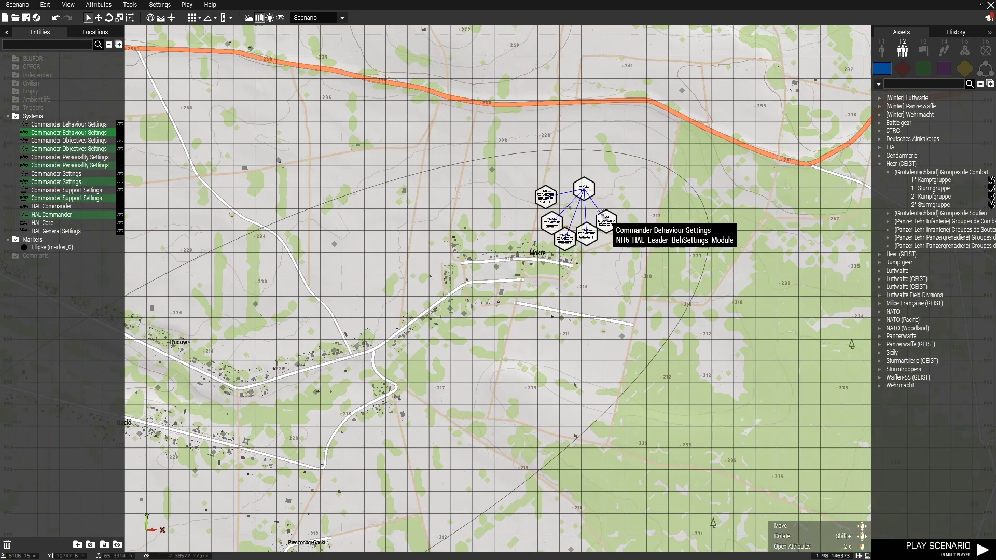
pyautogui.moveTo(606, 220); pyautogui.dragTo(634, 210)
# Set the copied HAL Commander's AI Leader Side to OPFOR and its AI Commander Selection to Leader B.
pyautogui.doubleClick(613, 178)
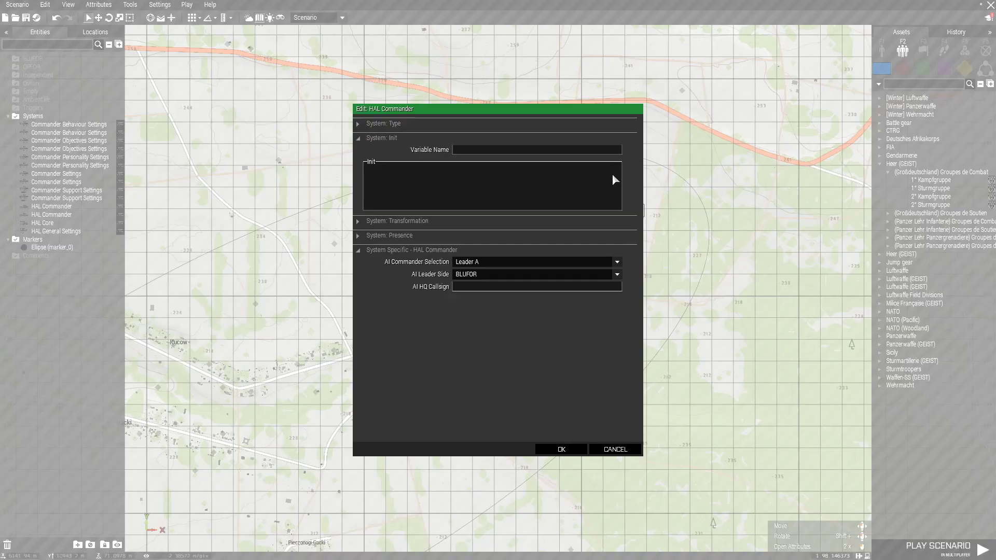
pyautogui.click(475, 275)
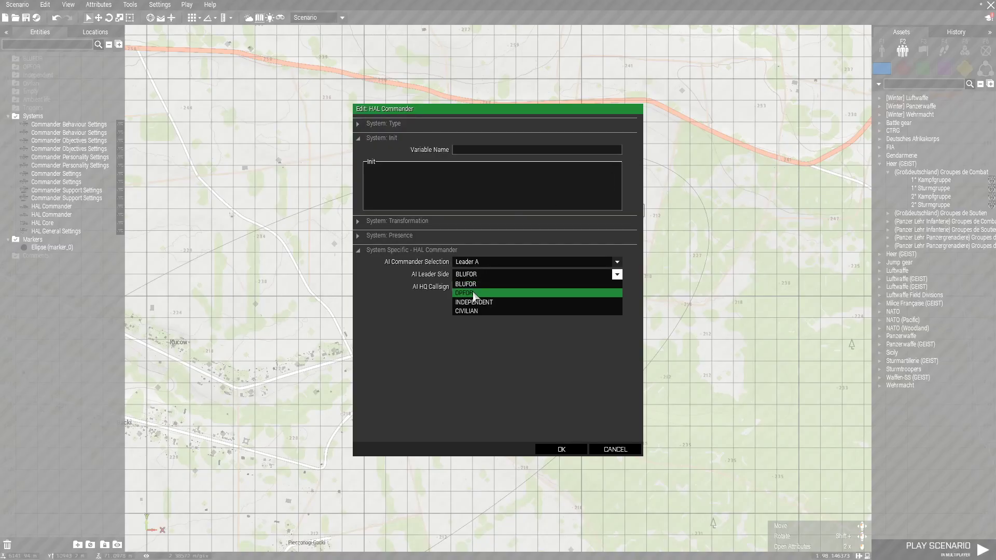
pyautogui.click(475, 291)
pyautogui.click(477, 262)
pyautogui.click(478, 263)
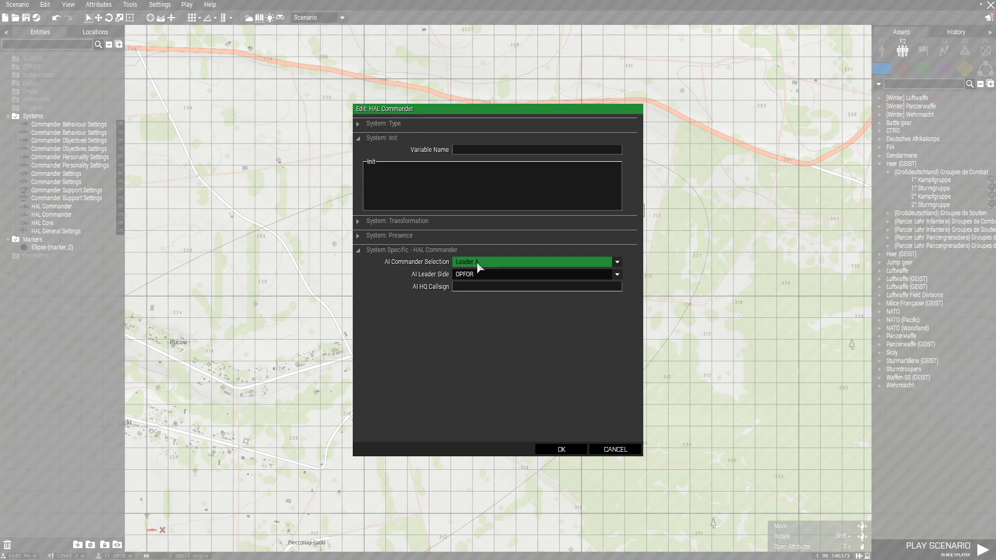
pyautogui.click(483, 265)
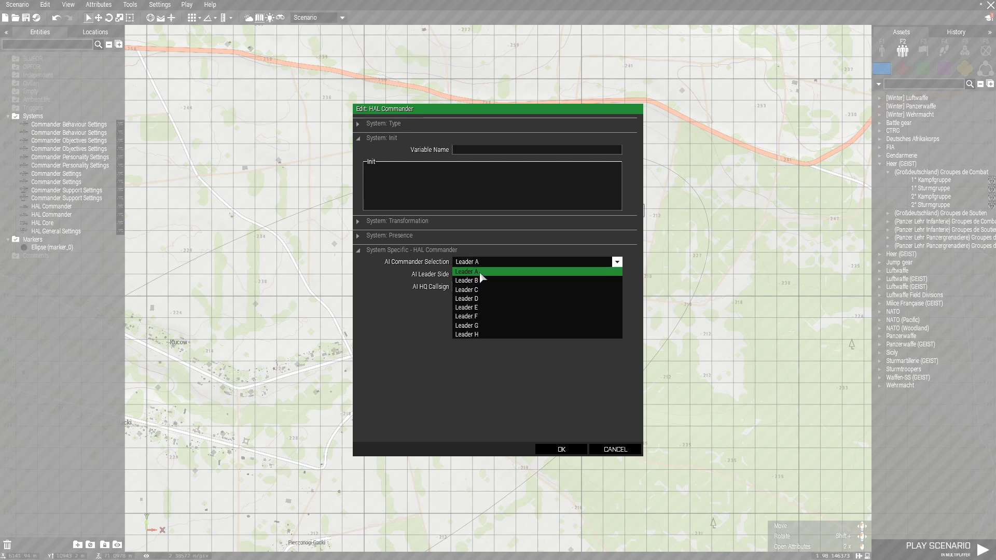
pyautogui.click(481, 286)
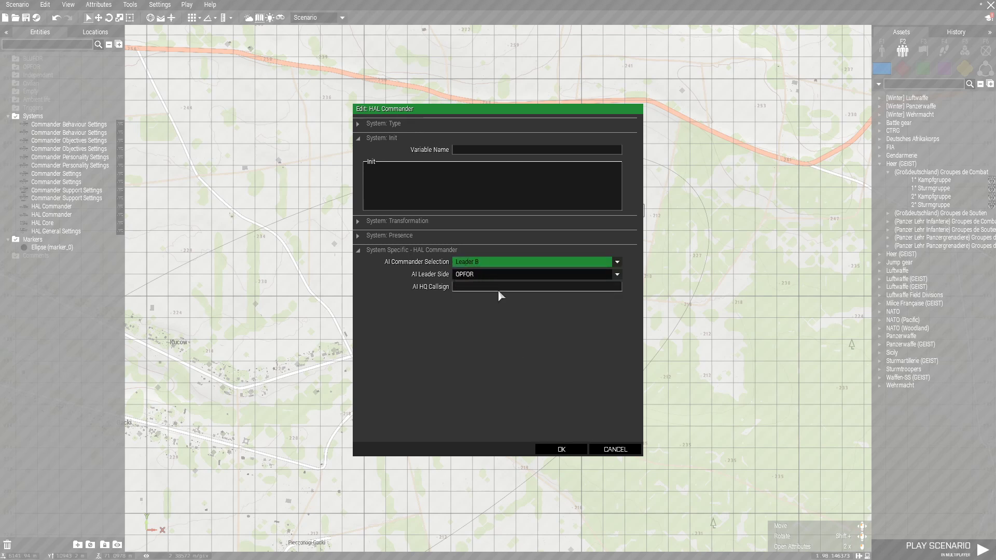
pyautogui.click(562, 449)
# Review the copied Commander Support Settings and accept them without changing any values.
pyautogui.doubleClick(577, 196)
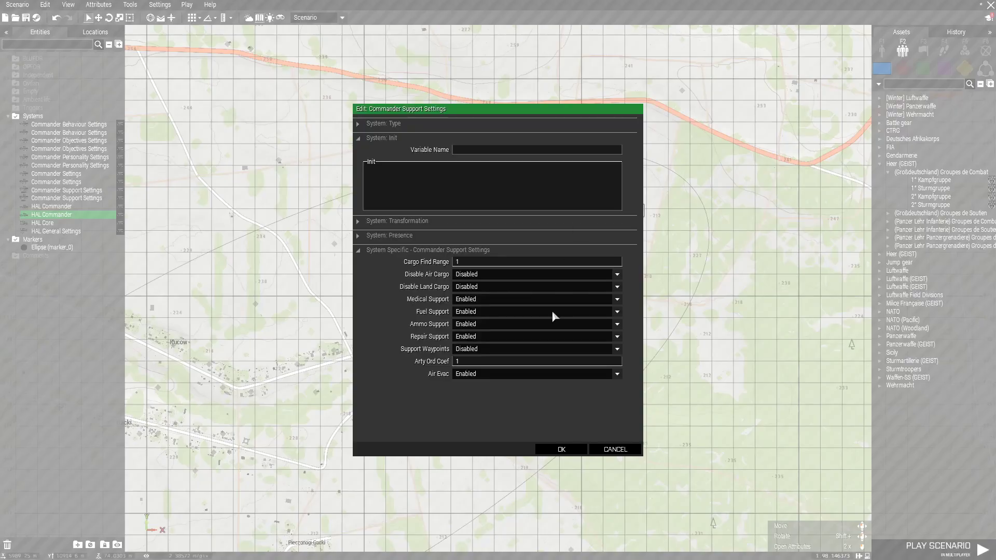
pyautogui.click(566, 450)
# Choose a different personality in the copied Commander Personality Settings and accept the change.
pyautogui.scroll(5, 623, 218)
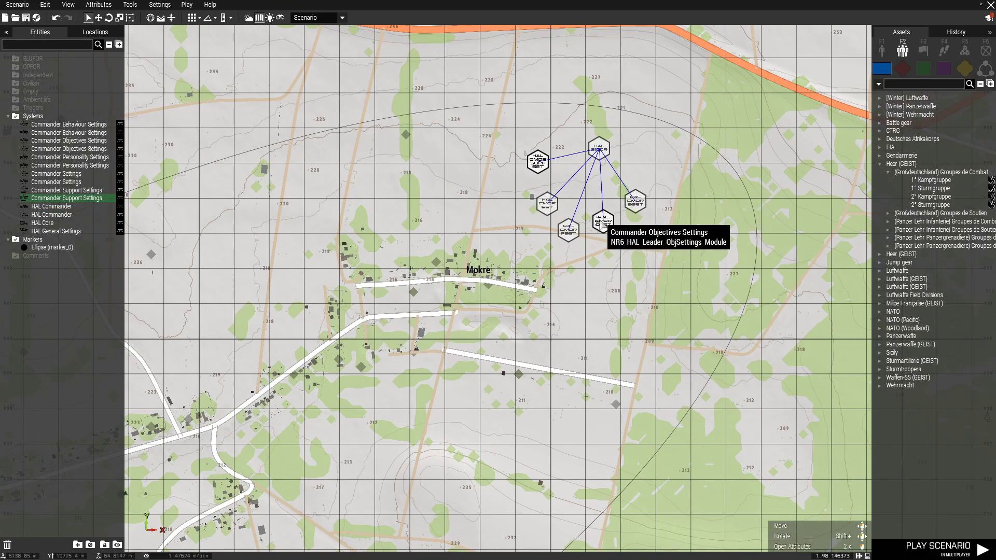
pyautogui.doubleClick(568, 227)
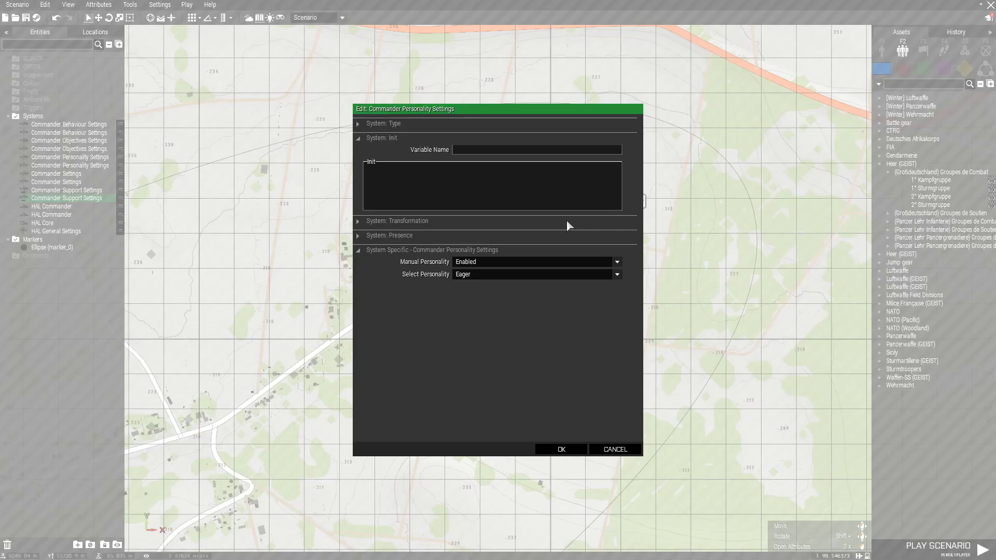
pyautogui.click(477, 272)
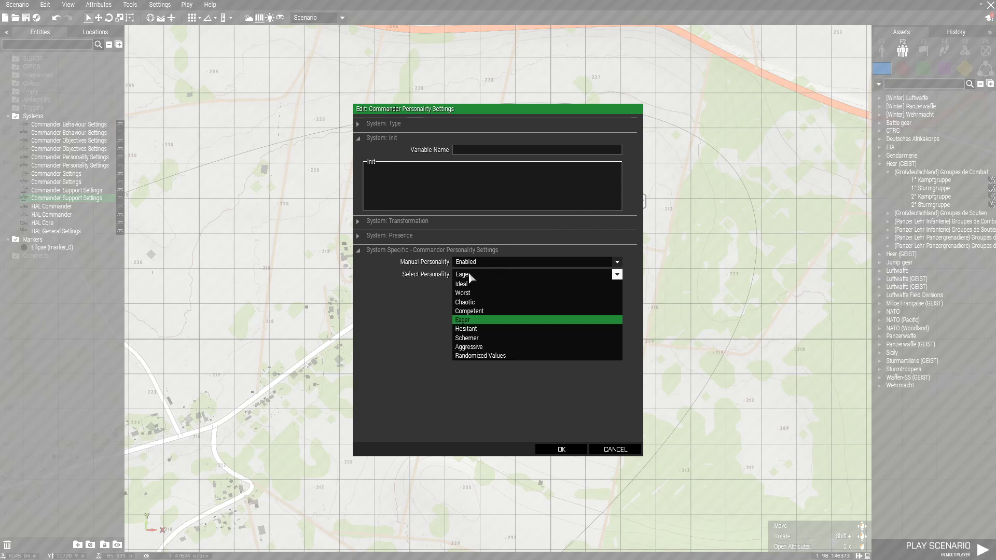
pyautogui.click(497, 352)
pyautogui.click(561, 450)
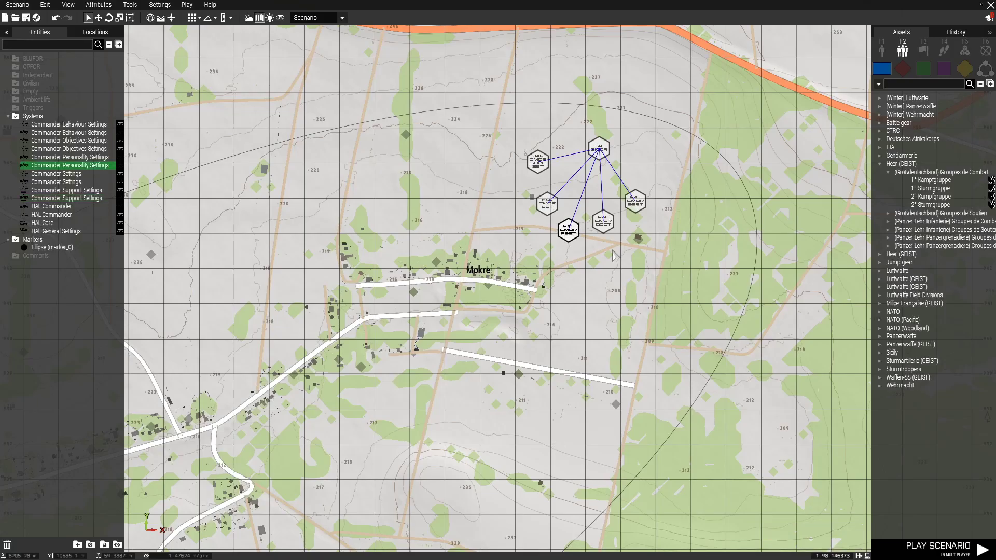
# Review the copied Commander Objectives Settings and Commander Behaviour Settings, accepting both without changing any values.
pyautogui.doubleClick(603, 223)
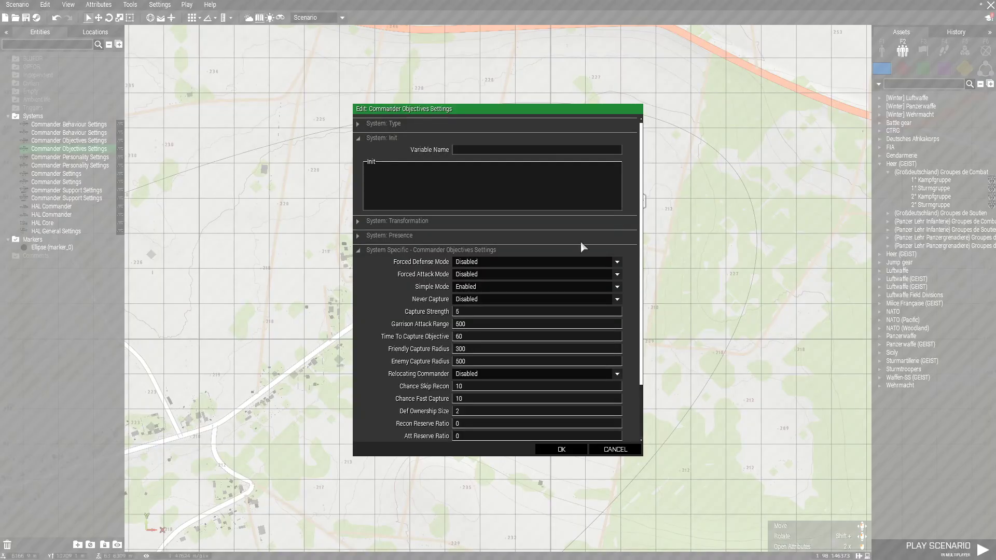
pyautogui.scroll(-2, 469, 346)
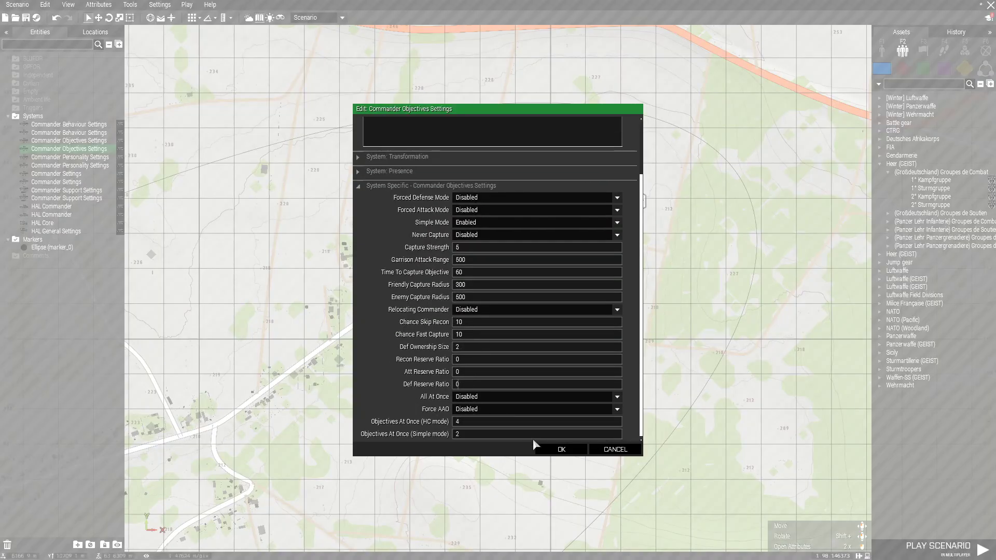
pyautogui.click(556, 450)
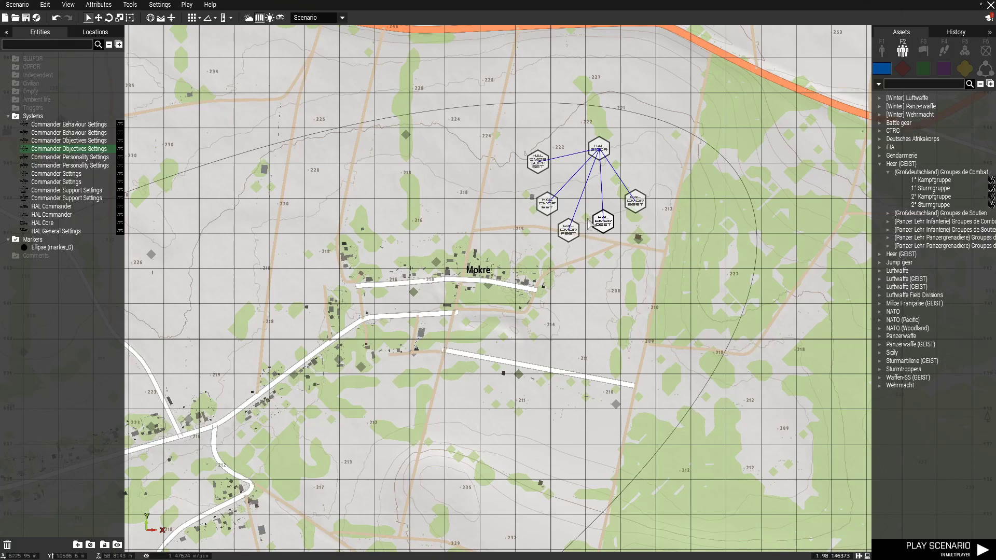
pyautogui.scroll(-5, 656, 280)
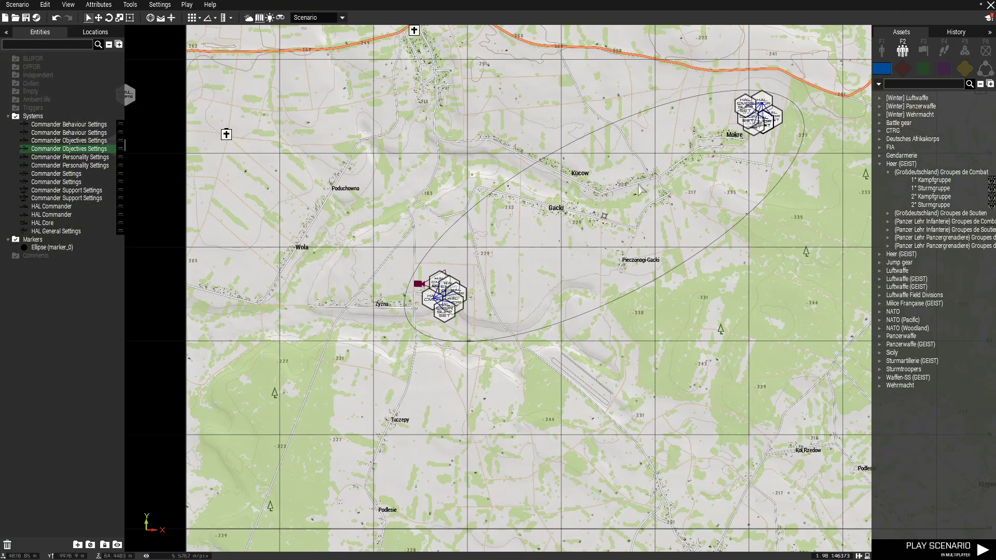
pyautogui.moveTo(640, 188); pyautogui.dragTo(589, 213, button='right')
pyautogui.scroll(5, 721, 152)
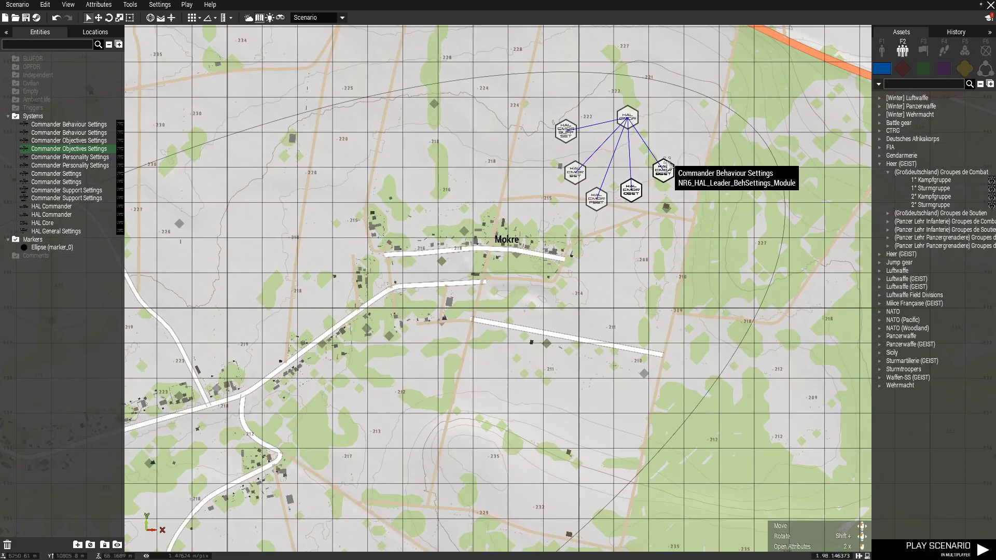
pyautogui.doubleClick(663, 169)
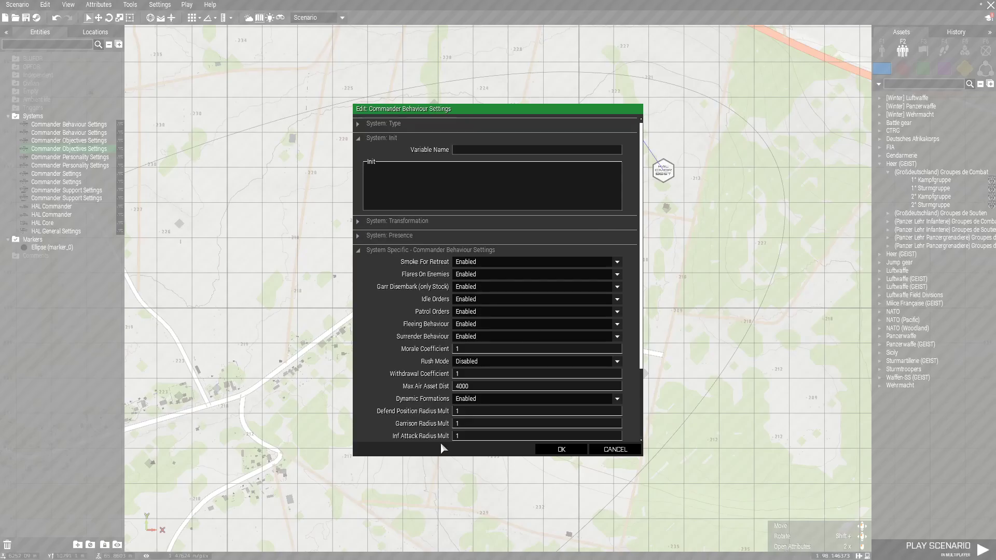
pyautogui.scroll(-5, 524, 418)
pyautogui.click(561, 450)
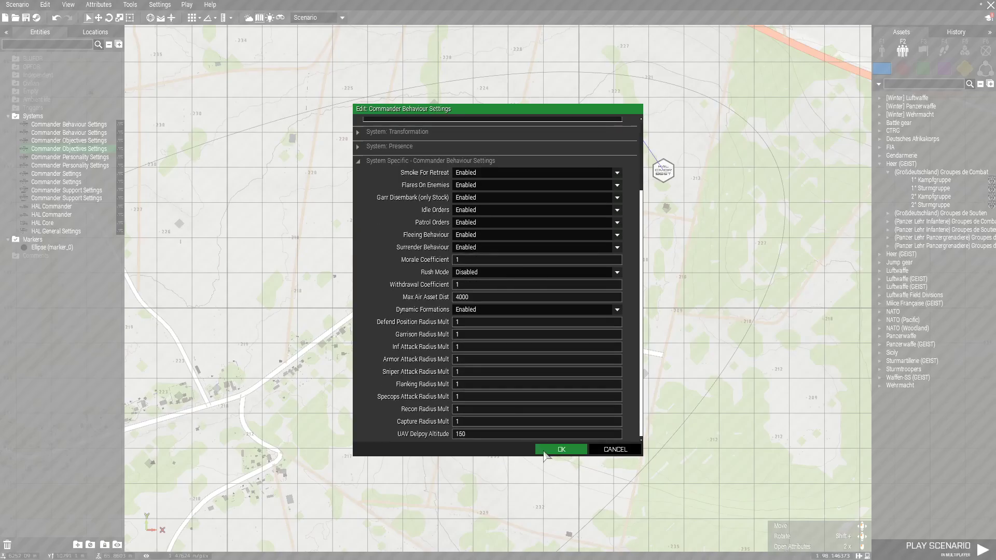
# Shift the copied Commander Personality Settings module slightly north and disable Control All Side Groups in the copied Commander Settings.
pyautogui.scroll(2, 576, 244)
pyautogui.moveTo(571, 231); pyautogui.dragTo(582, 209)
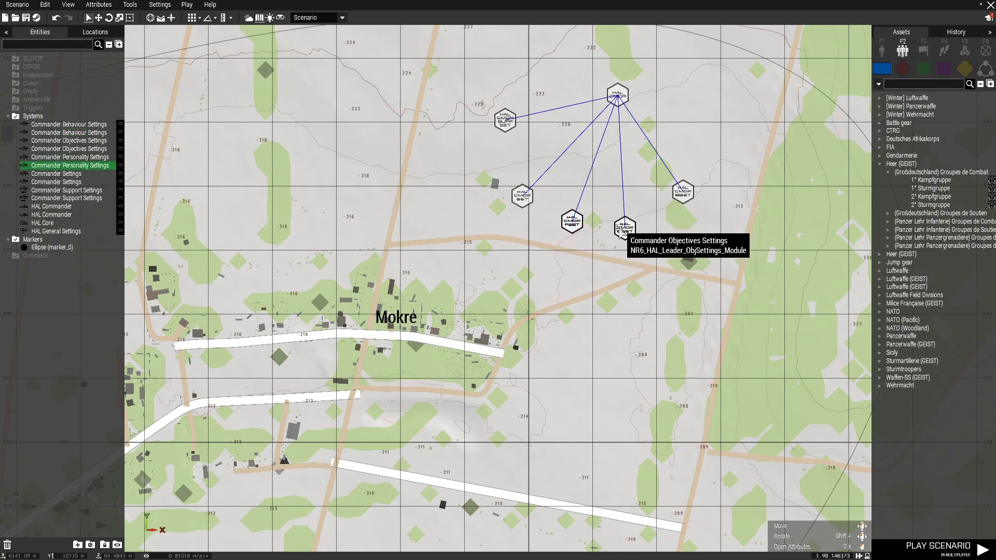
pyautogui.doubleClick(523, 196)
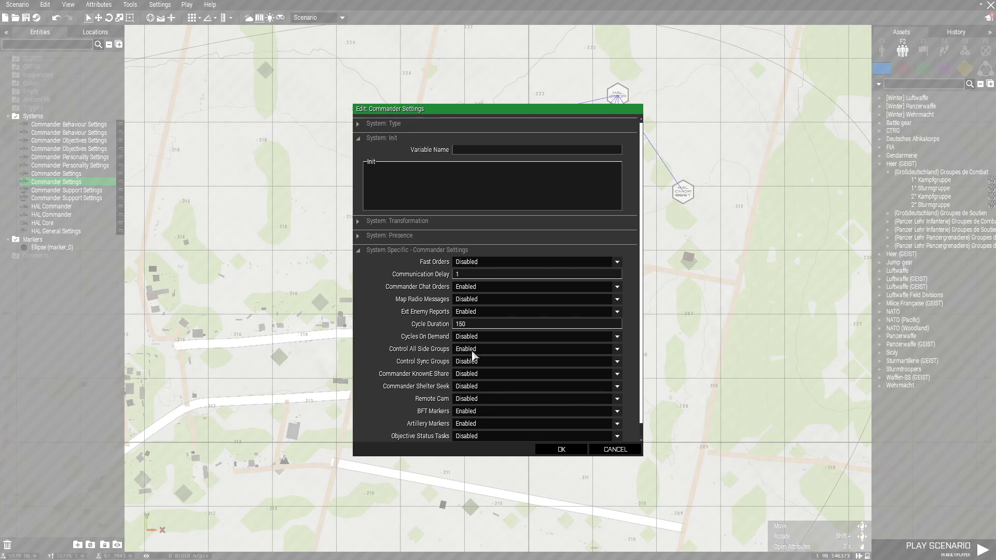
pyautogui.click(461, 350)
pyautogui.click(470, 367)
pyautogui.click(562, 449)
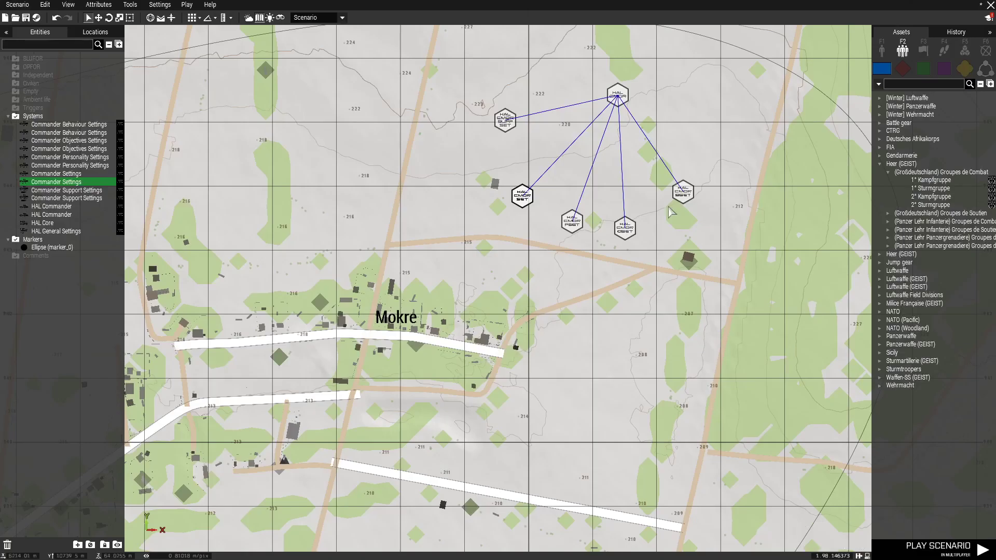
# Place an Include Squads module east of the copied HAL Commander and sync it to that commander.
pyautogui.click(965, 50)
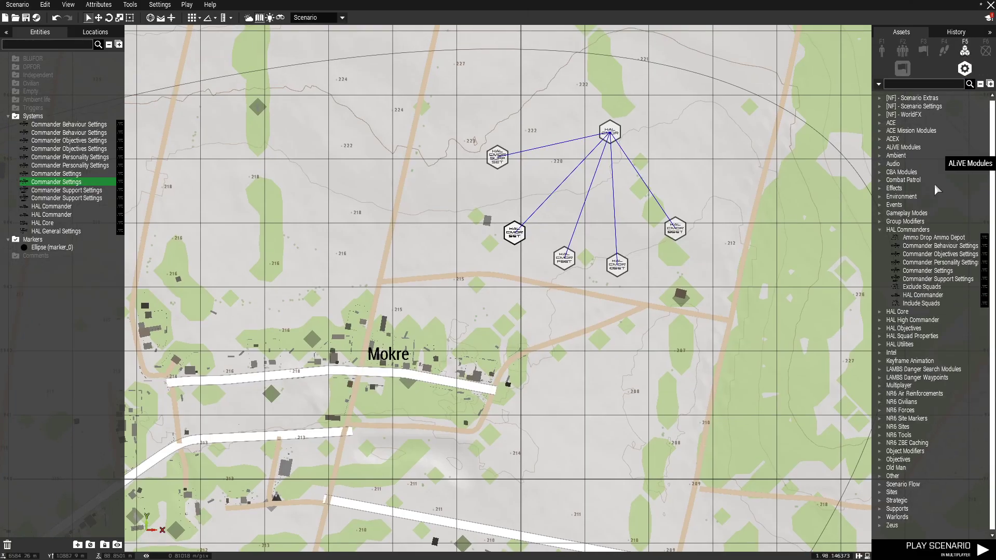
pyautogui.click(921, 304)
pyautogui.click(678, 150)
pyautogui.rightClick(678, 150)
pyautogui.moveTo(723, 157)
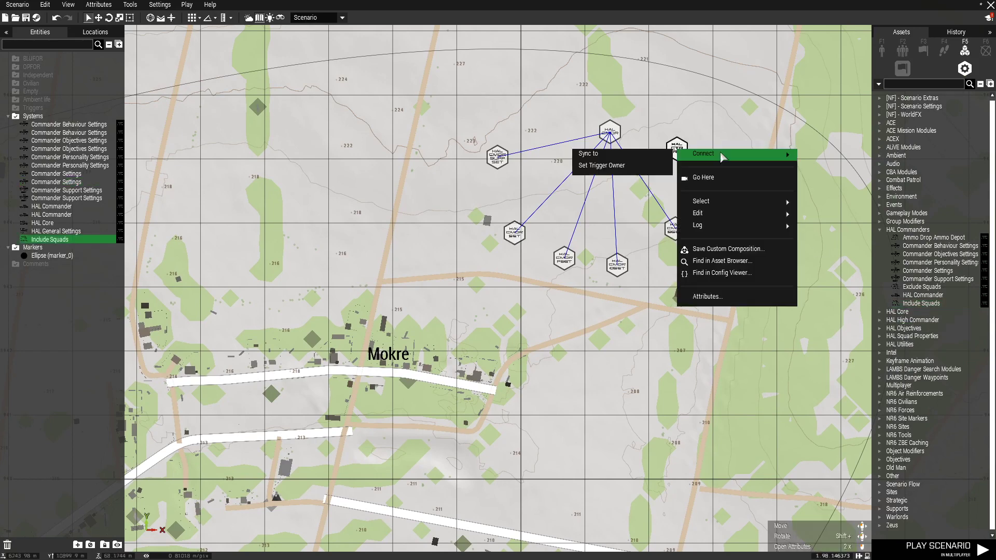
pyautogui.click(610, 162)
pyautogui.click(609, 133)
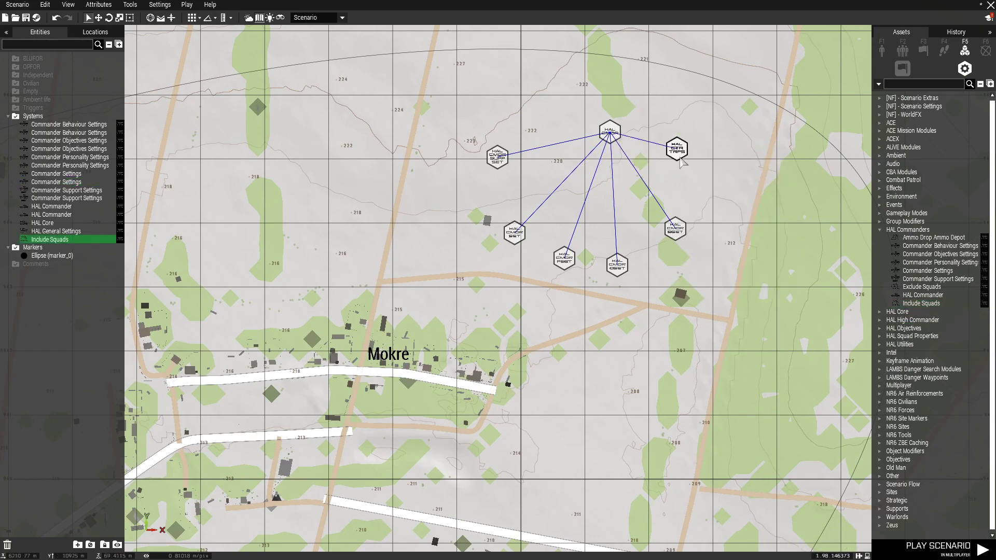
# Place an OPFOR Red Army infantry AT Squad just southeast of the Include Squads module near Mokre.
pyautogui.press('F2')
pyautogui.click(900, 67)
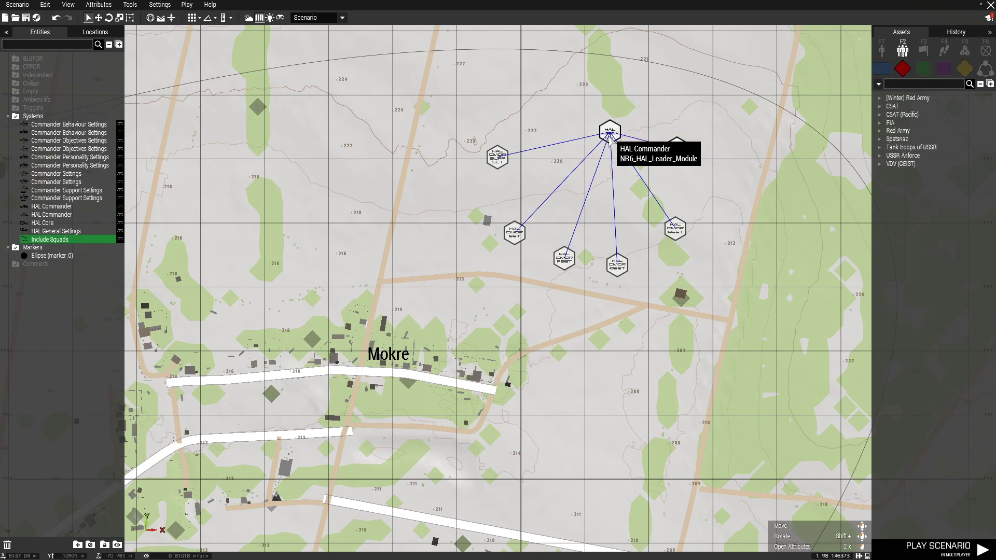
pyautogui.scroll(-3, 596, 187)
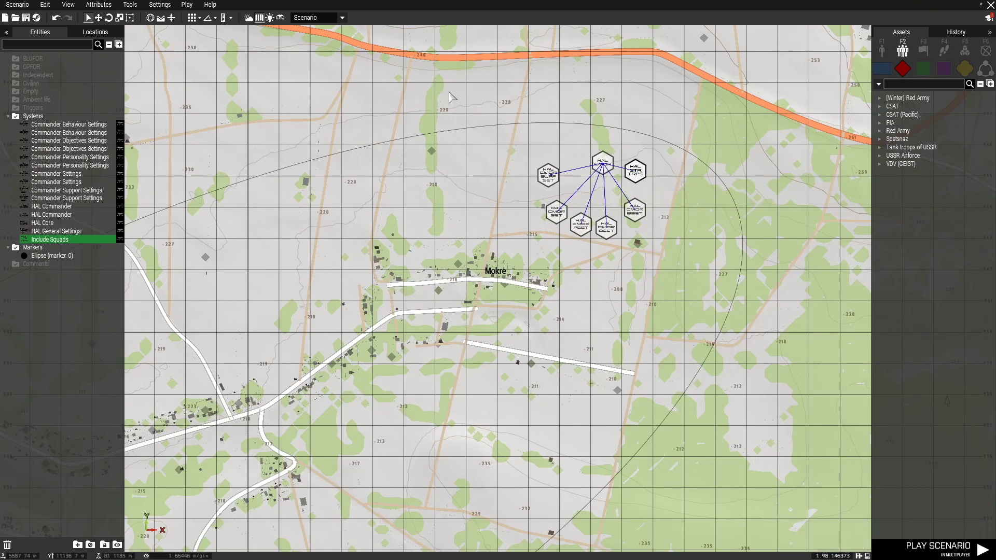
pyautogui.moveTo(438, 72); pyautogui.dragTo(573, 244, button='right')
pyautogui.moveTo(638, 351); pyautogui.dragTo(507, 253, button='right')
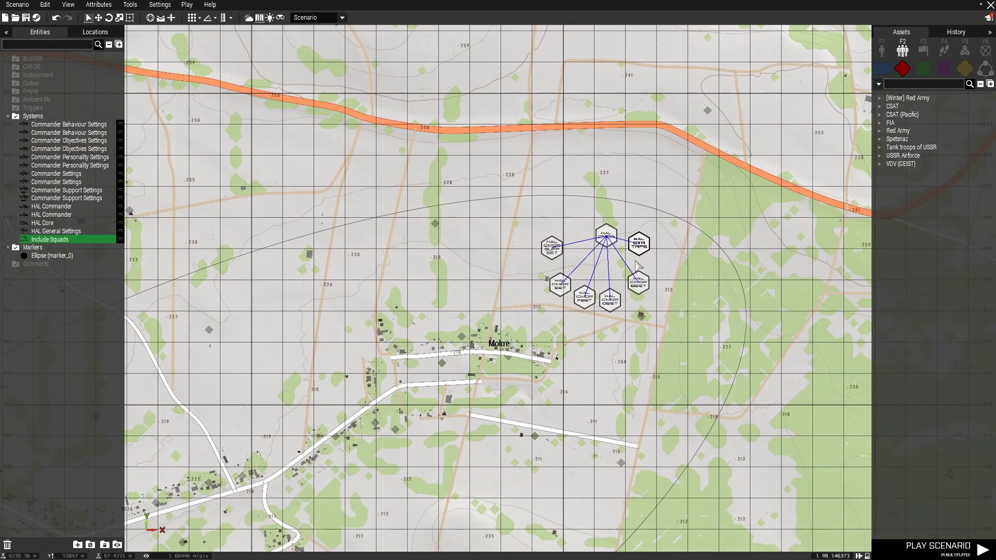
pyautogui.scroll(3, 634, 247)
pyautogui.scroll(-3, 634, 248)
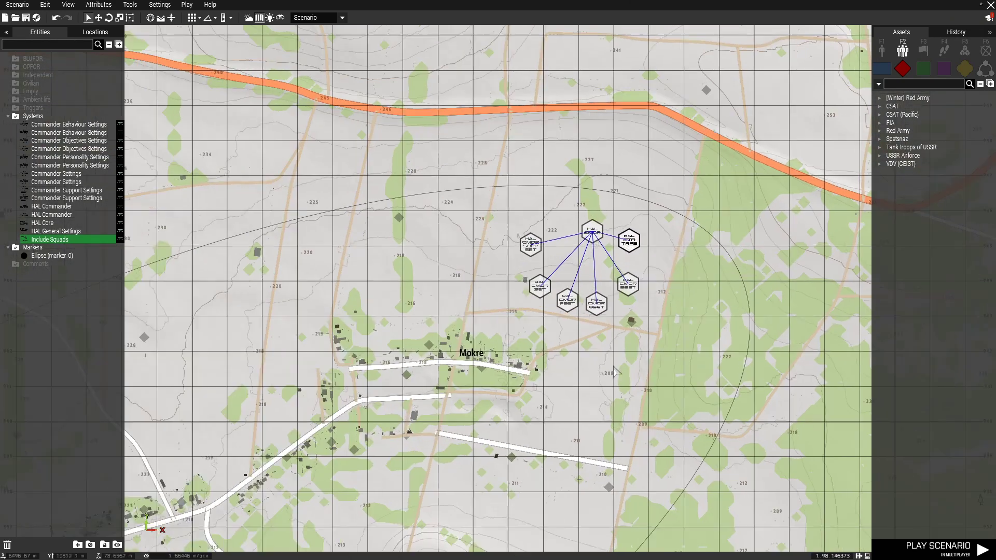
pyautogui.scroll(3, 633, 348)
pyautogui.click(888, 147)
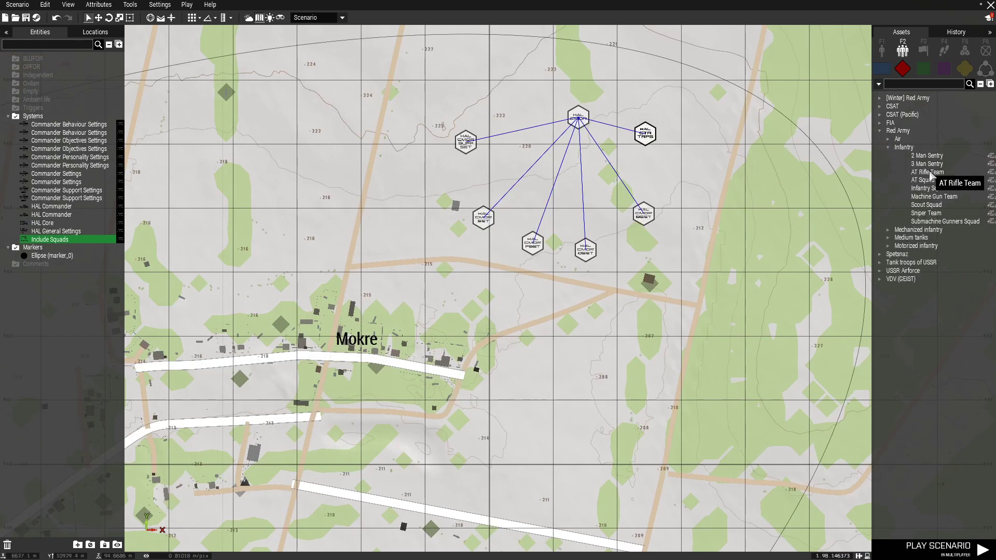
pyautogui.click(921, 180)
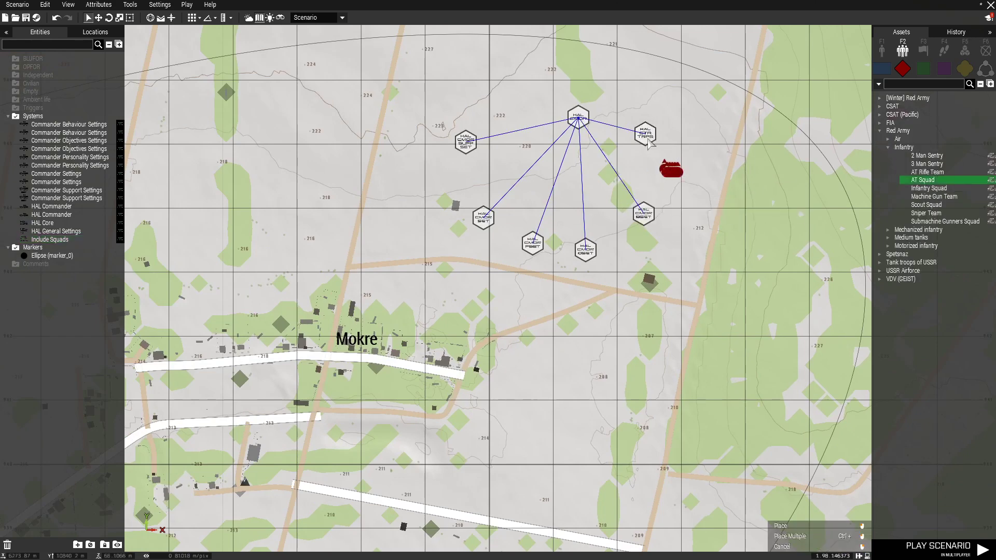
pyautogui.click(665, 175)
# Sync the AT Squad's leader to the Include Squads module.
pyautogui.scroll(5, 668, 172)
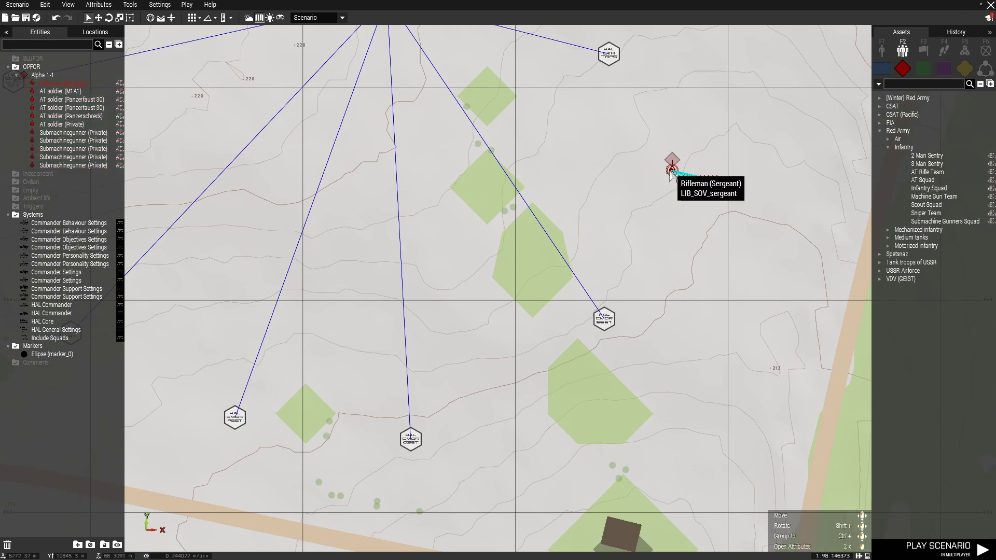
pyautogui.rightClick(671, 173)
pyautogui.moveTo(726, 174)
pyautogui.click(612, 175)
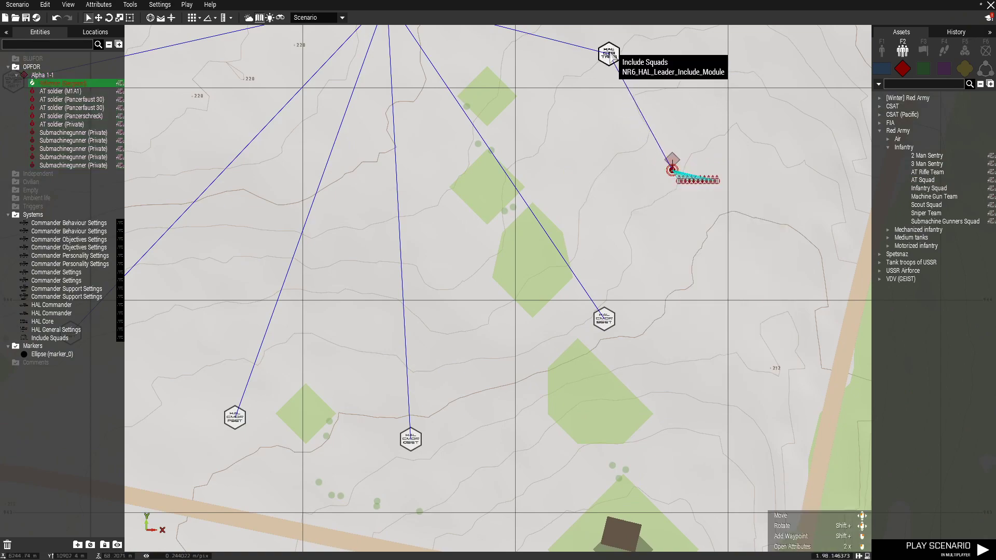
pyautogui.click(609, 54)
pyautogui.scroll(-2, 685, 328)
pyautogui.scroll(-6, 682, 324)
pyautogui.moveTo(396, 466); pyautogui.dragTo(773, 205, button='right')
pyautogui.scroll(-3, 773, 205)
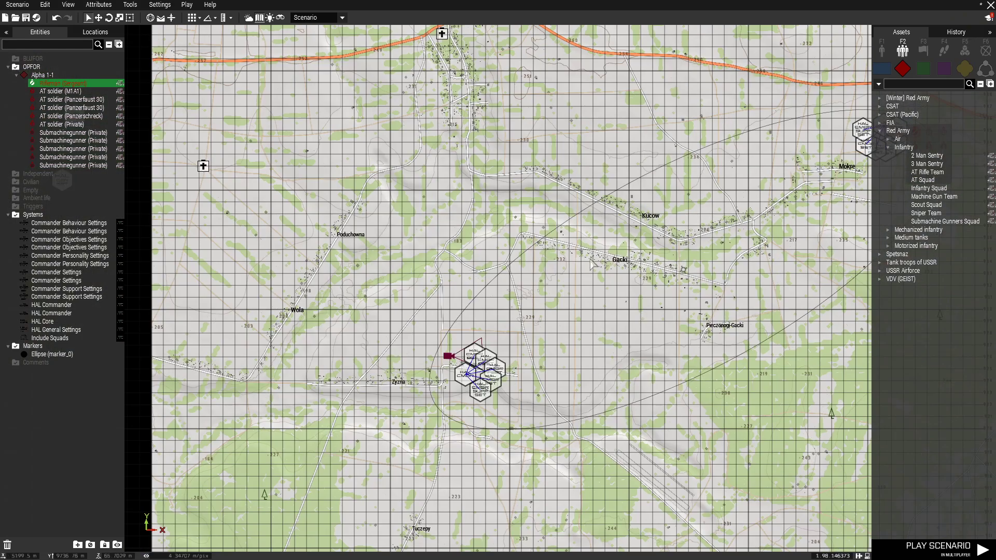
# Place an OPFOR NKVD Fst. Lieutenant just west of the HAL Commander module at Gacki Nw.
pyautogui.moveTo(767, 254); pyautogui.dragTo(556, 262, button='right')
pyautogui.scroll(7, 741, 136)
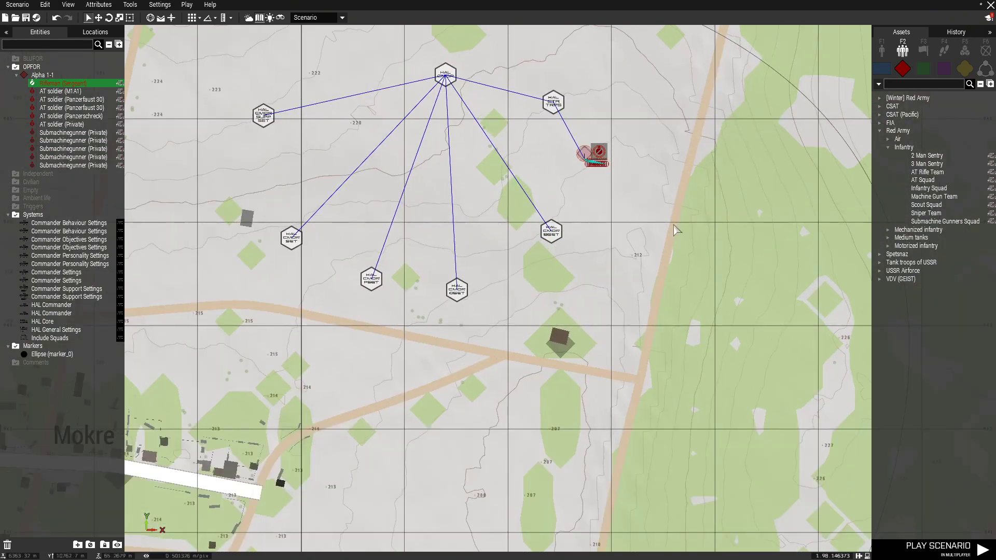
pyautogui.scroll(-6, 702, 194)
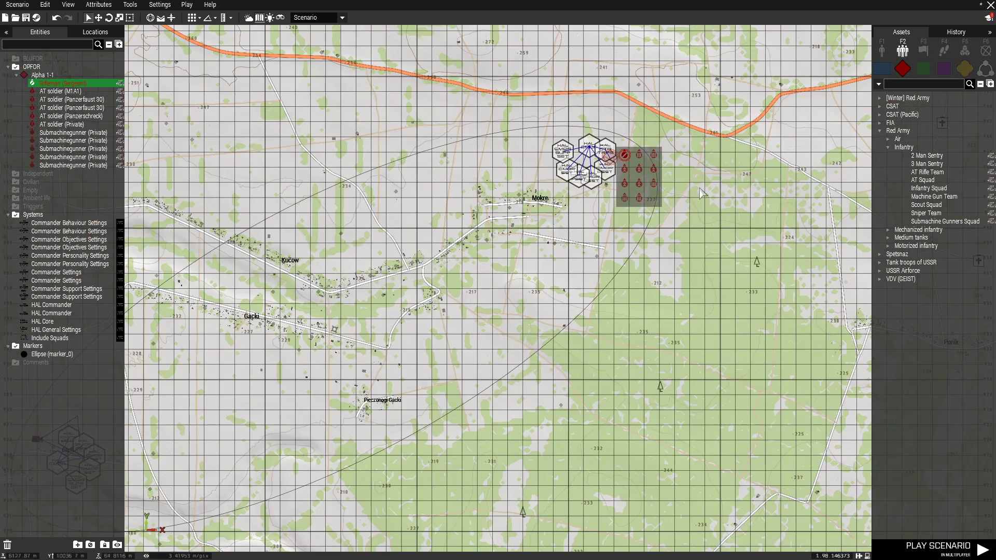
pyautogui.moveTo(700, 189); pyautogui.dragTo(820, 88, button='right')
pyautogui.click(882, 50)
pyautogui.moveTo(600, 350); pyautogui.dragTo(902, 198, button='right')
pyautogui.click(879, 115)
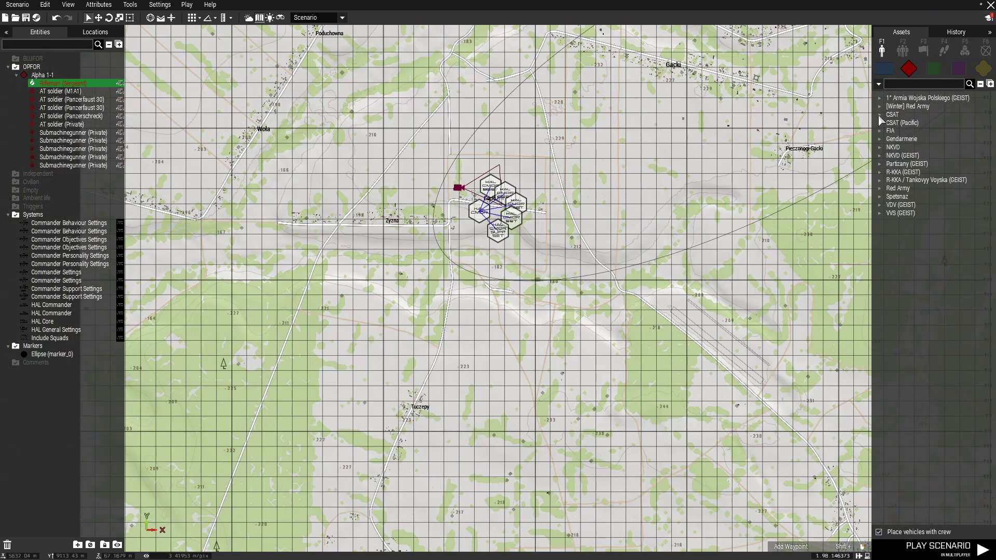
pyautogui.scroll(7, 532, 231)
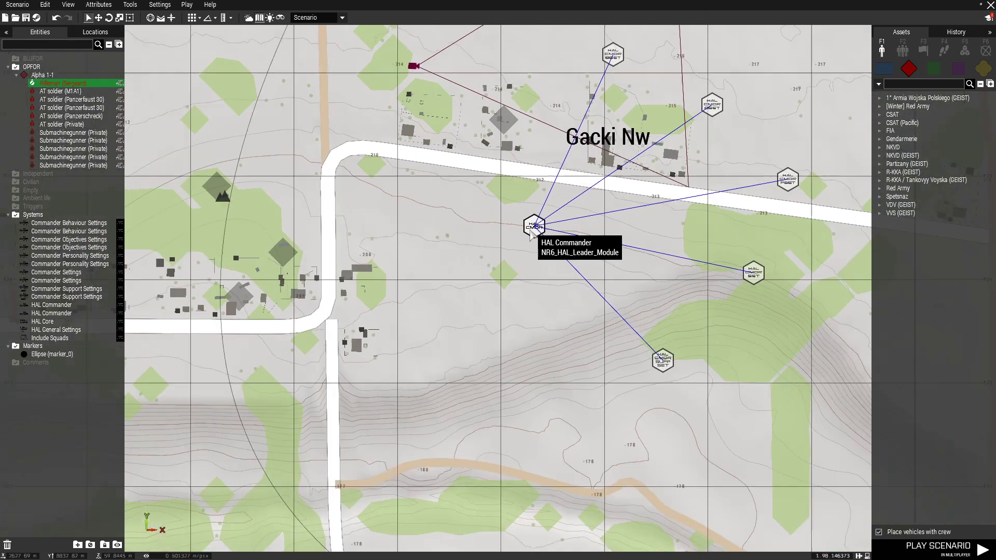
pyautogui.scroll(-3, 532, 232)
pyautogui.scroll(2, 530, 232)
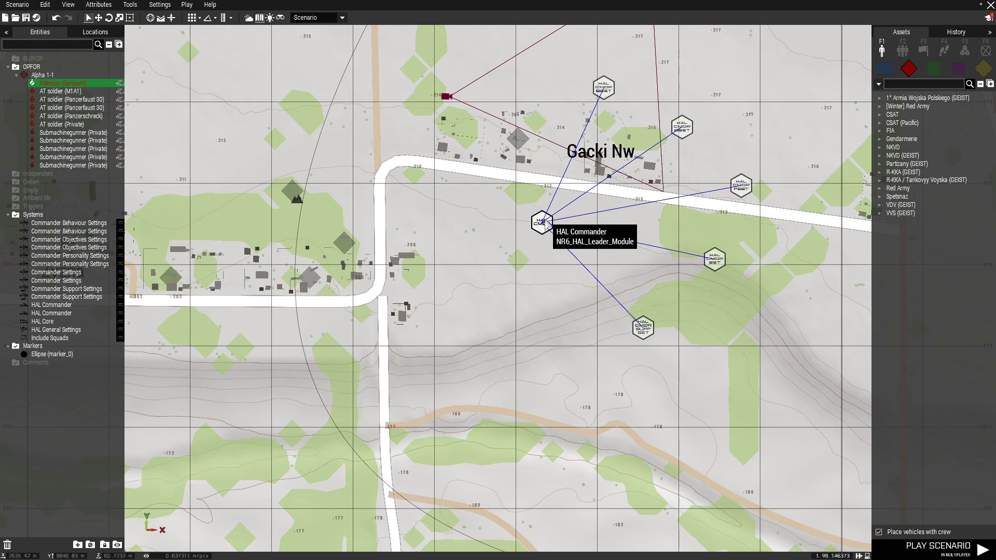
pyautogui.scroll(-1, 542, 228)
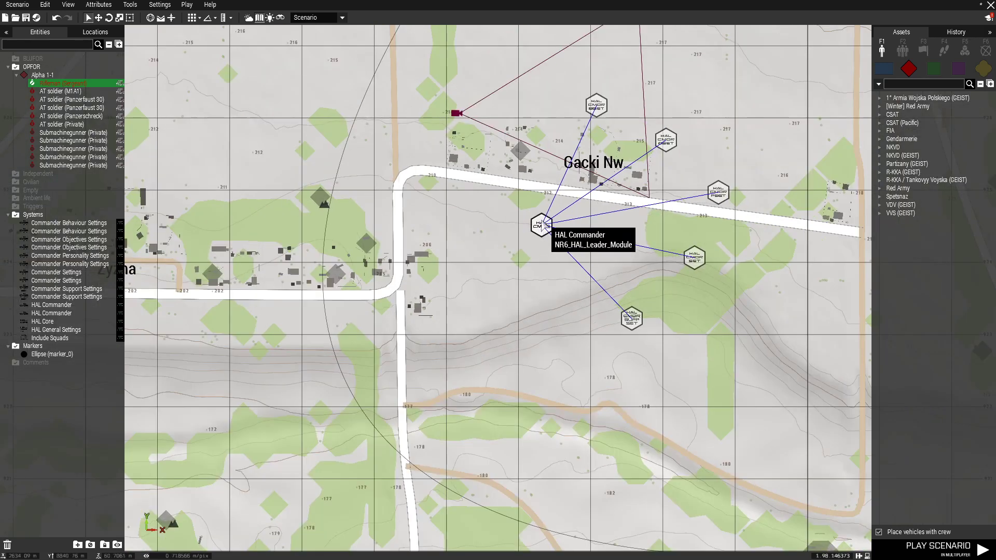
pyautogui.scroll(3, 544, 225)
pyautogui.click(880, 147)
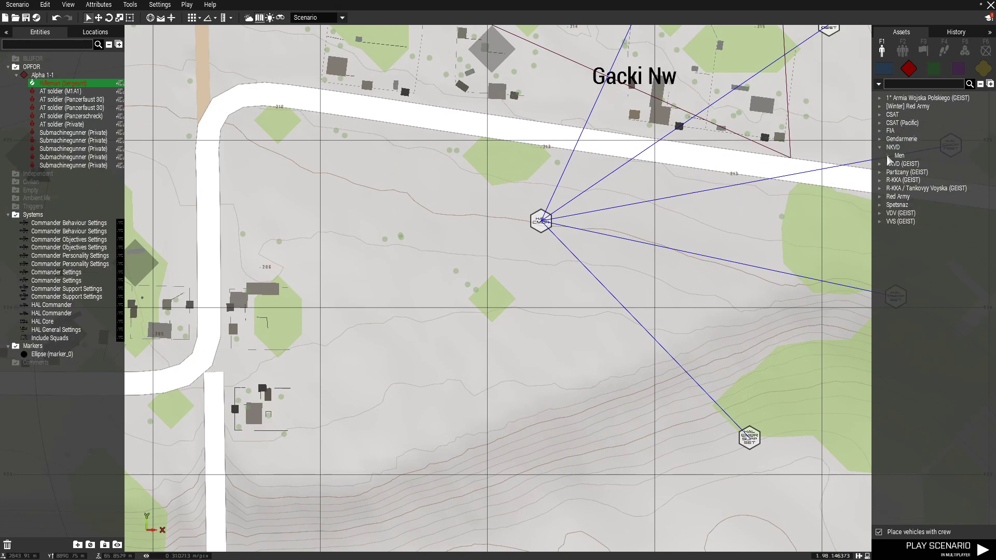
pyautogui.click(889, 156)
pyautogui.click(929, 163)
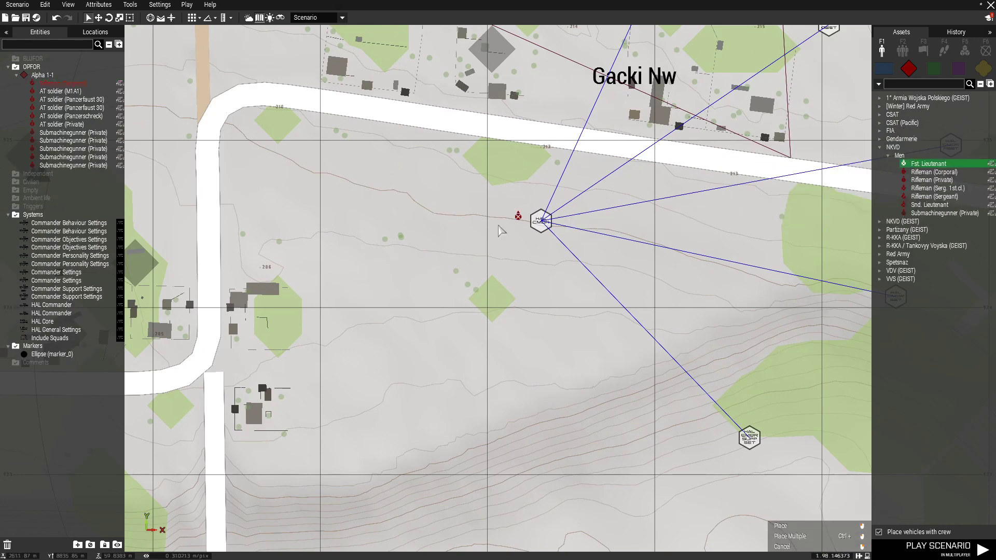
pyautogui.click(454, 237)
pyautogui.scroll(3, 474, 235)
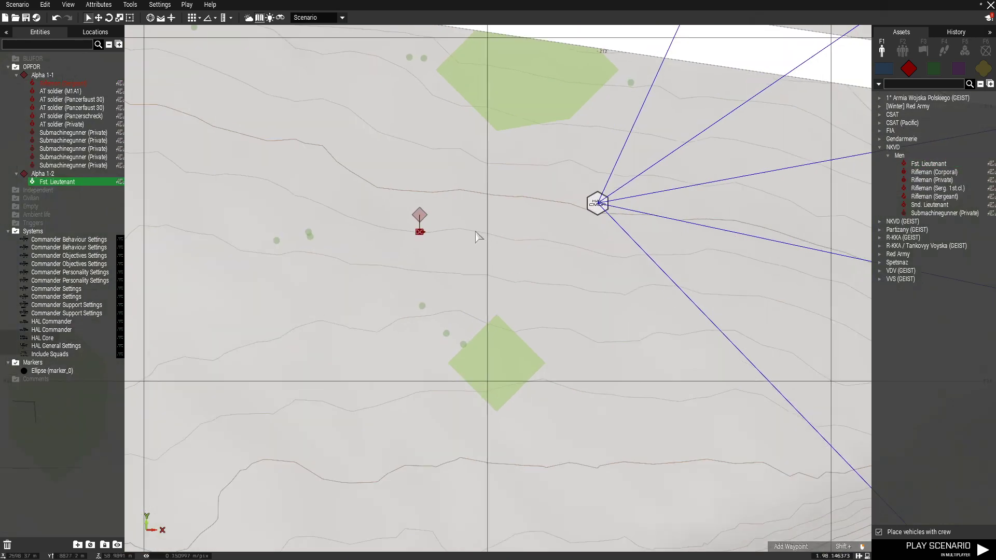
# Sync the Fst. Lieutenant to the HAL Commander at Gacki Nw.
pyautogui.rightClick(419, 232)
pyautogui.click(571, 249)
pyautogui.click(598, 205)
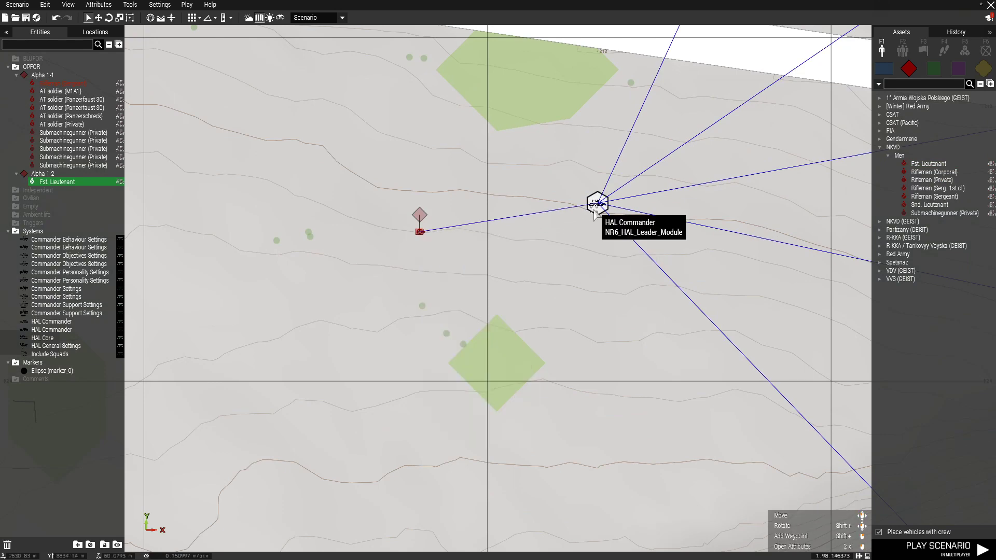
pyautogui.scroll(-3, 594, 213)
pyautogui.moveTo(667, 233); pyautogui.dragTo(589, 311, button='right')
pyautogui.scroll(3, 417, 334)
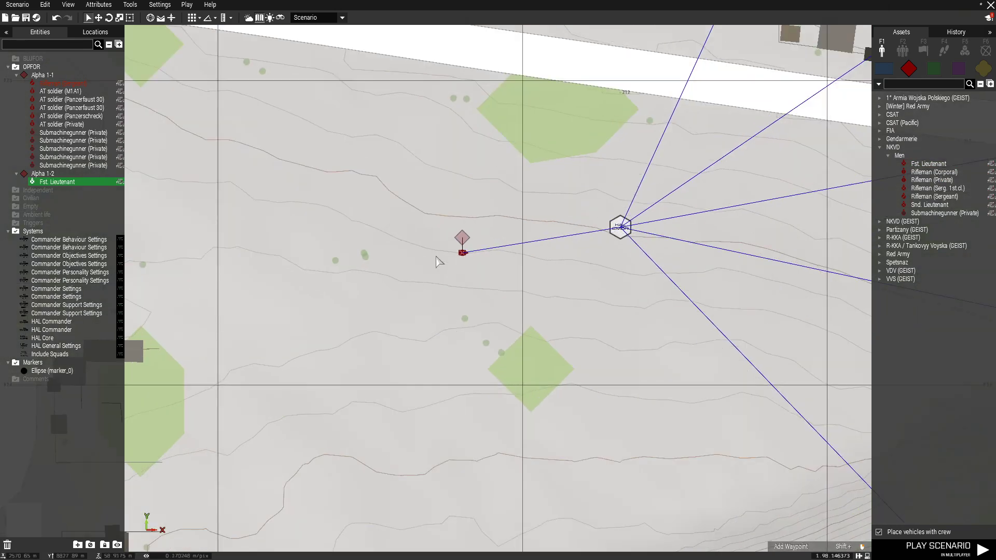
# Reposition the Fst. Lieutenant slightly northwest of the HAL Commander at Gacki Nw.
pyautogui.scroll(2, 452, 261)
pyautogui.moveTo(472, 248); pyautogui.dragTo(509, 213)
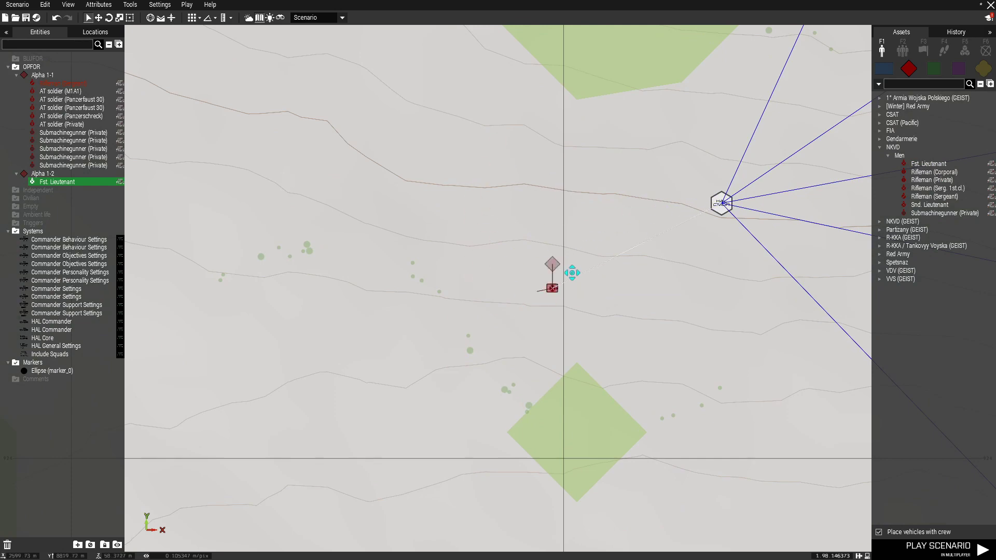
pyautogui.scroll(-3, 605, 333)
pyautogui.scroll(-4, 488, 250)
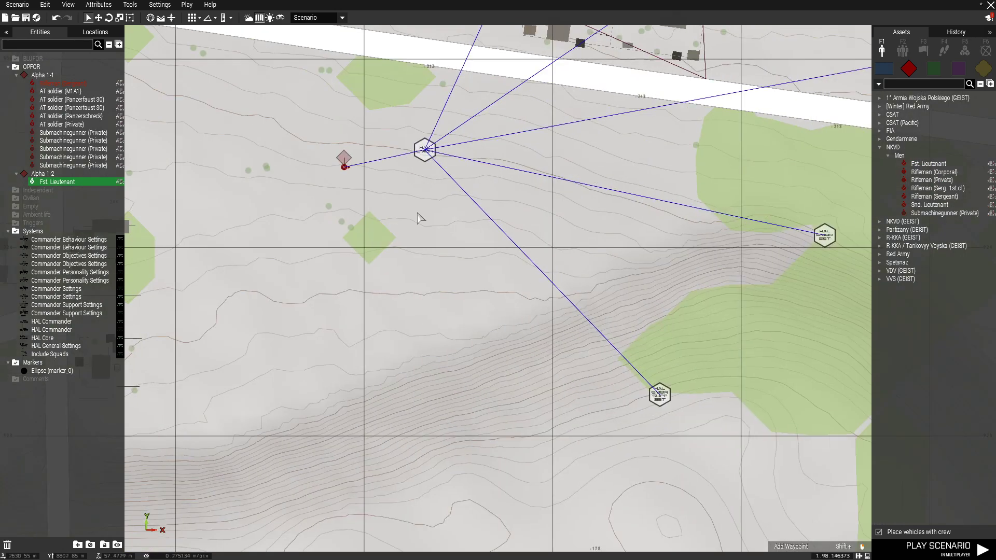
pyautogui.moveTo(472, 206); pyautogui.dragTo(541, 259, button='right')
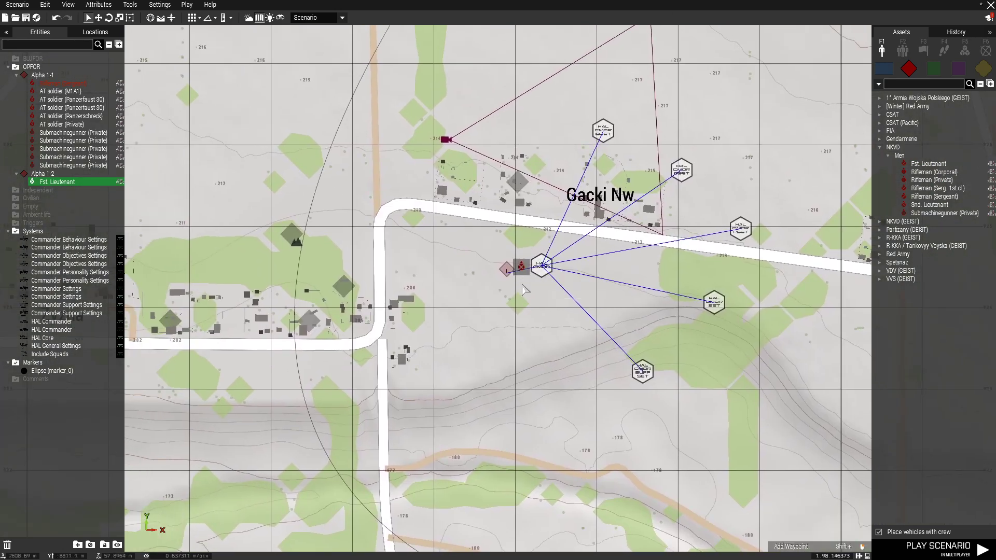
pyautogui.scroll(2, 522, 282)
pyautogui.moveTo(496, 268); pyautogui.dragTo(471, 249)
pyautogui.scroll(3, 498, 254)
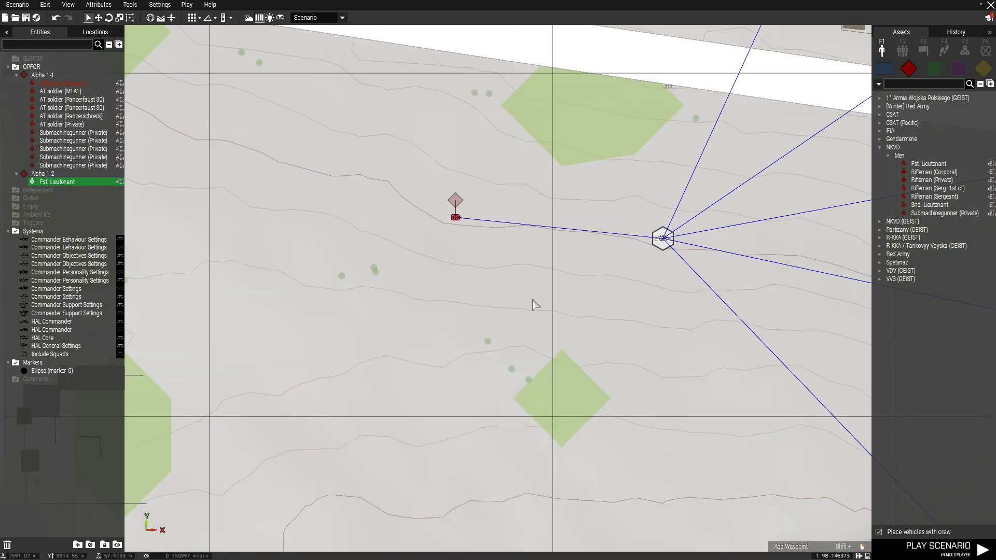
# Examine the Fst. Lieutenant and its sync link to the HAL Commander at Gacki Nw.
pyautogui.scroll(-4, 460, 334)
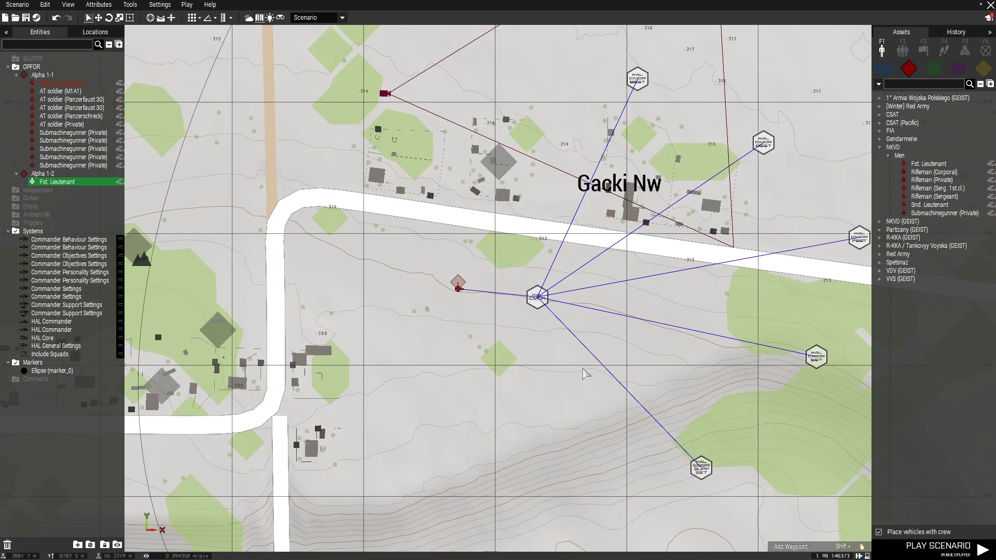
pyautogui.moveTo(665, 340); pyautogui.dragTo(573, 289, button='right')
pyautogui.scroll(-3, 420, 358)
pyautogui.scroll(-3, 372, 387)
pyautogui.scroll(2, 520, 281)
pyautogui.scroll(10, 522, 286)
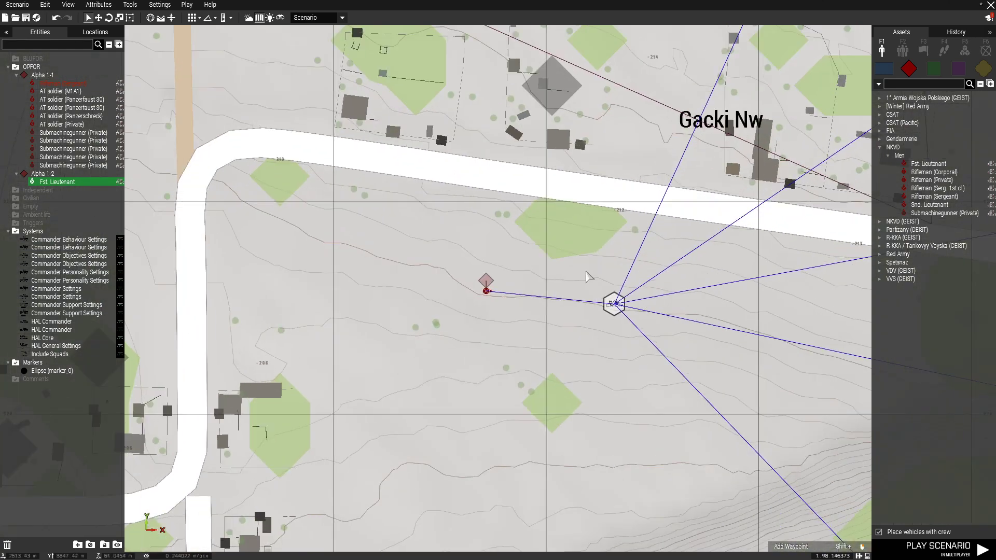
pyautogui.moveTo(360, 329); pyautogui.dragTo(375, 324, button='right')
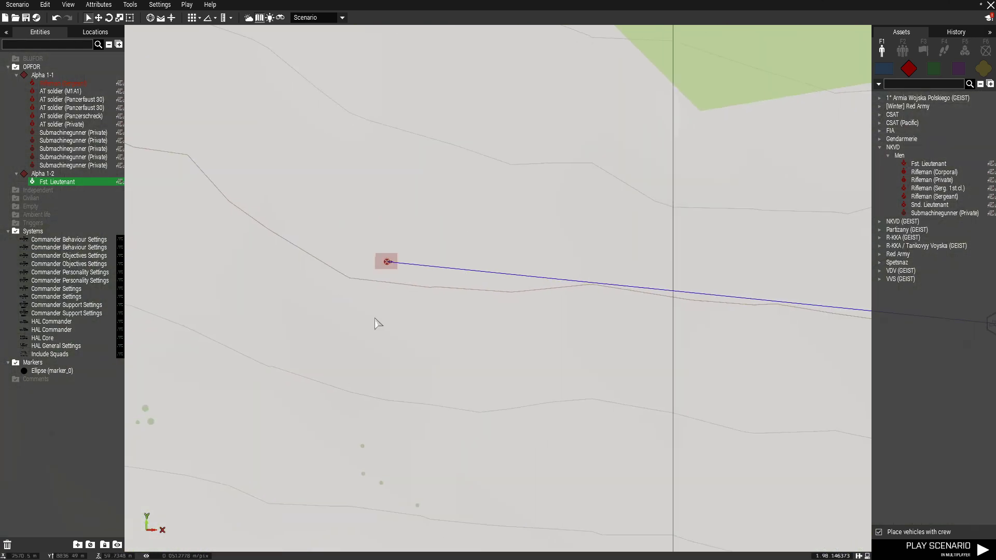
pyautogui.click(385, 261)
pyautogui.scroll(-6, 415, 327)
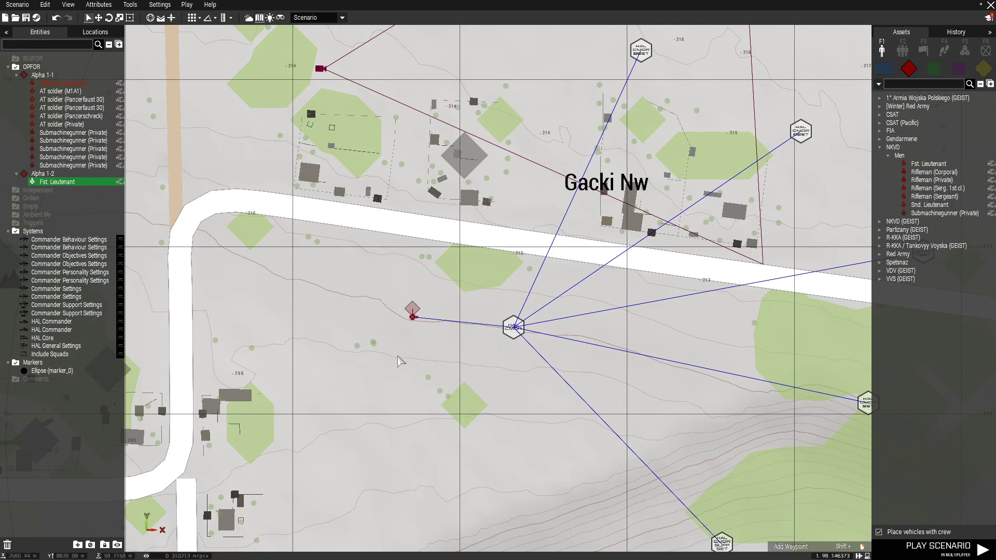
pyautogui.scroll(-4, 487, 346)
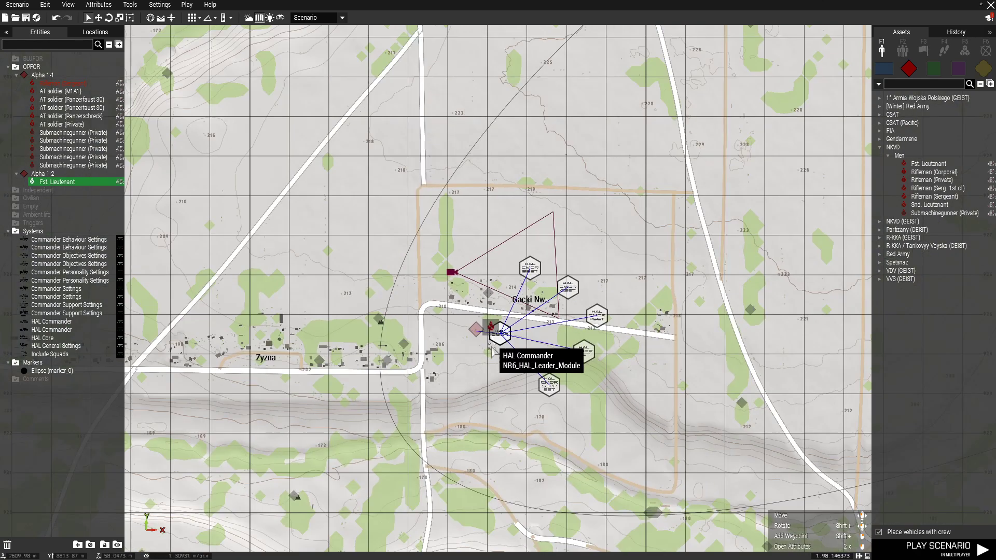
pyautogui.scroll(2, 506, 337)
pyautogui.scroll(3, 425, 340)
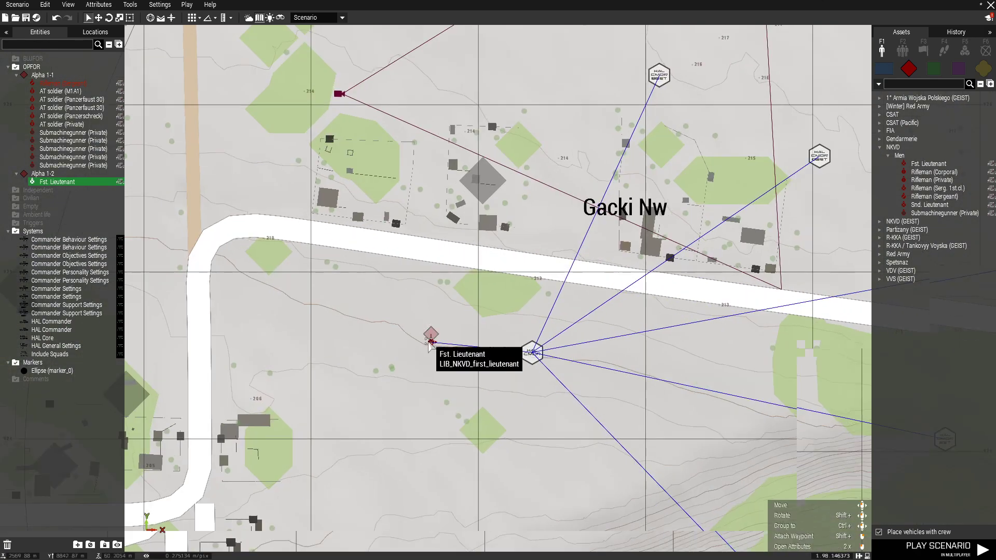
pyautogui.scroll(-4, 270, 282)
pyautogui.scroll(-4, 268, 284)
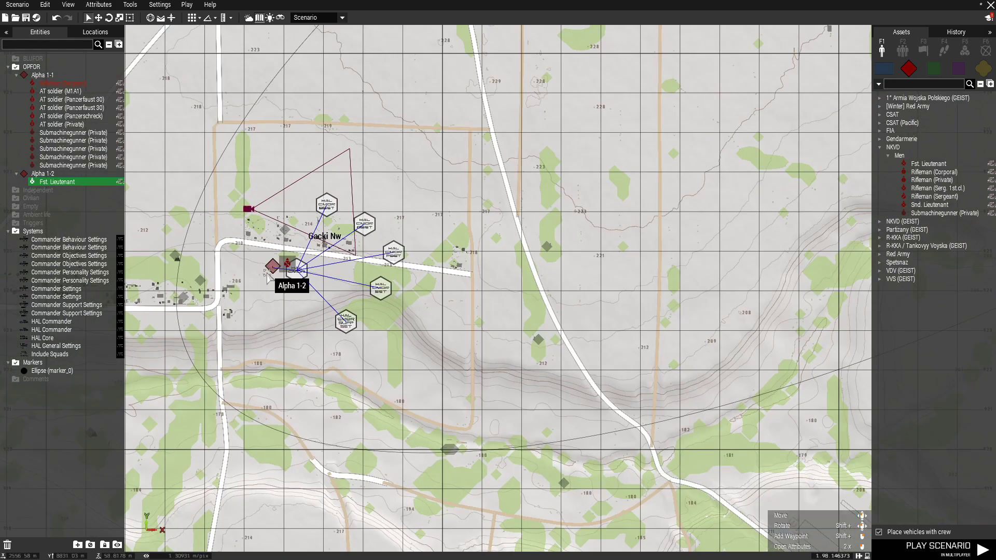
# Disconnect the Fst. Lieutenant from the Gacki Nw HAL Commander and move him just northeast of the HAL Commander near Mokre.
pyautogui.scroll(7, 303, 270)
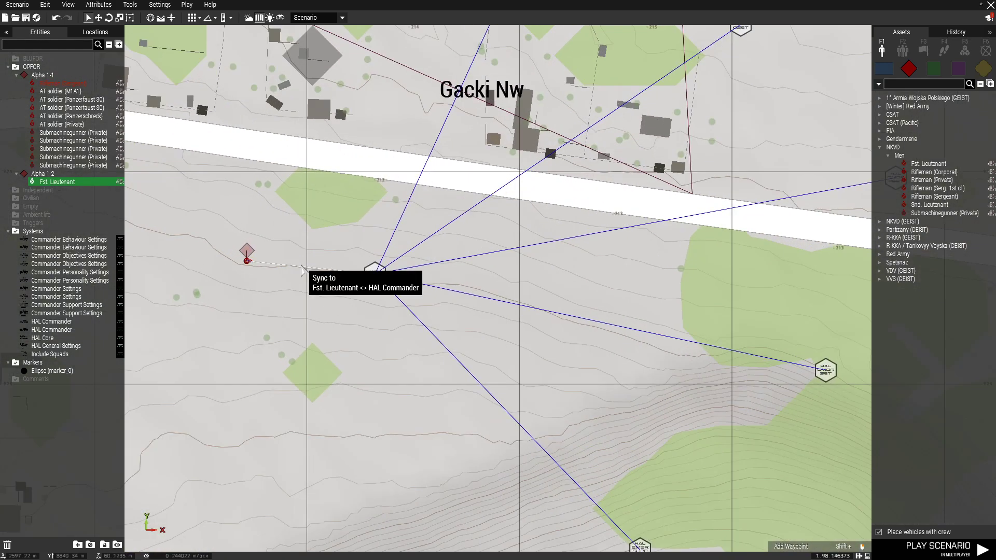
pyautogui.scroll(-3, 270, 280)
pyautogui.scroll(-7, 327, 313)
pyautogui.moveTo(259, 270); pyautogui.dragTo(630, 267)
pyautogui.moveTo(609, 194); pyautogui.dragTo(365, 396, button='right')
pyautogui.moveTo(630, 267); pyautogui.dragTo(572, 348)
pyautogui.moveTo(705, 235); pyautogui.dragTo(494, 396, button='right')
pyautogui.scroll(10, 657, 186)
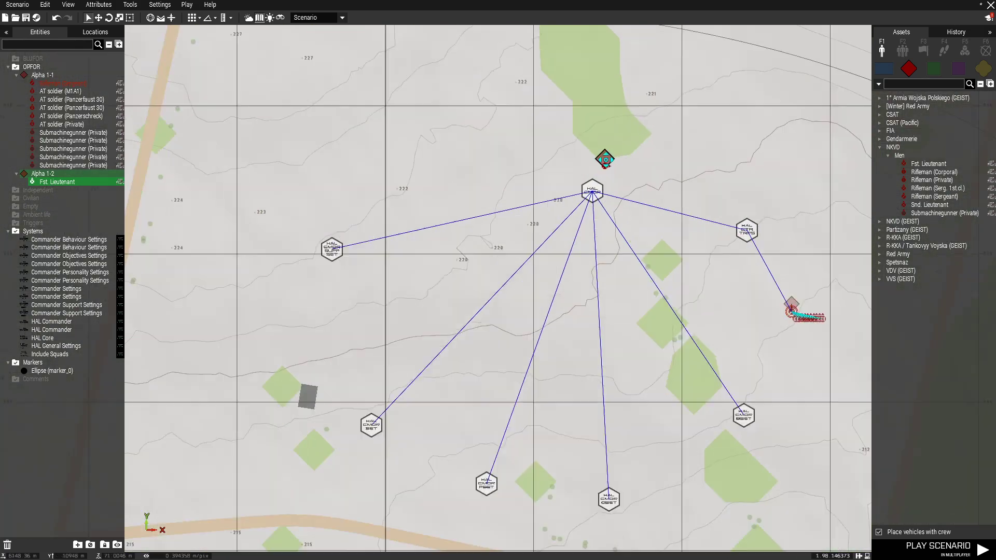
# Sync the Fst. Lieutenant to the HAL Commander near Mokre.
pyautogui.rightClick(630, 181)
pyautogui.moveTo(719, 189)
pyautogui.click(607, 186)
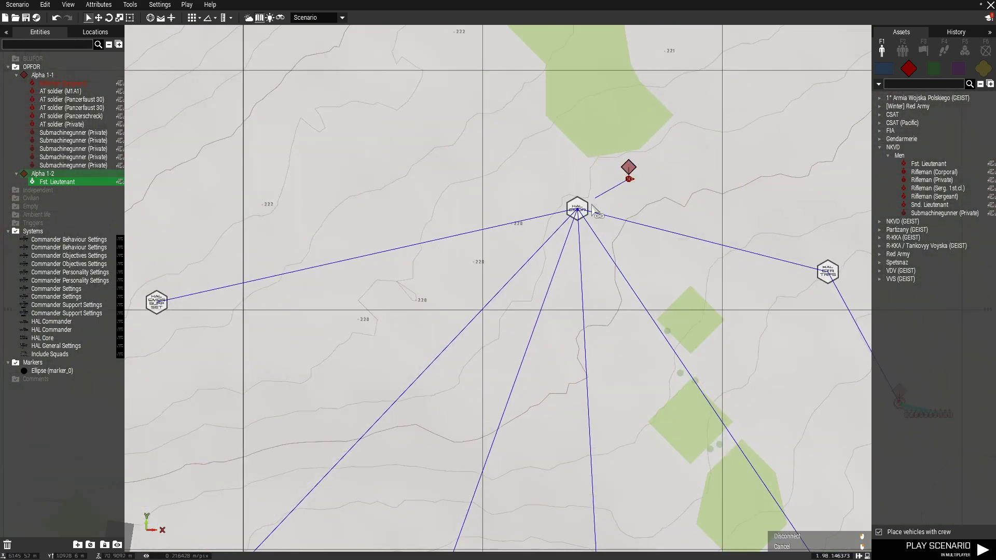
pyautogui.click(580, 208)
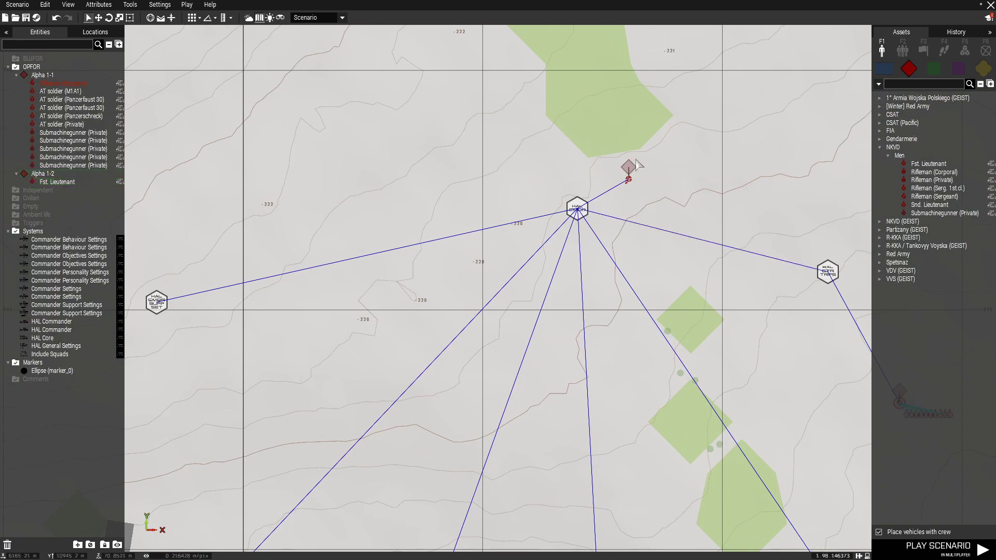
# Review the sync links of the HAL Commander near Mokre and the layout of both commander groups within the ellipse.
pyautogui.scroll(-6, 619, 259)
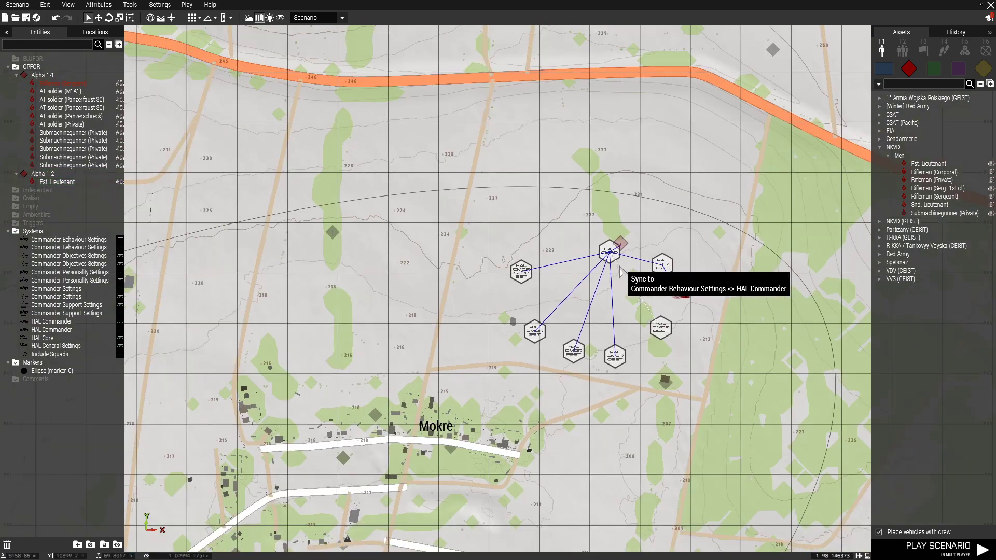
pyautogui.scroll(2, 633, 273)
pyautogui.scroll(9, 633, 274)
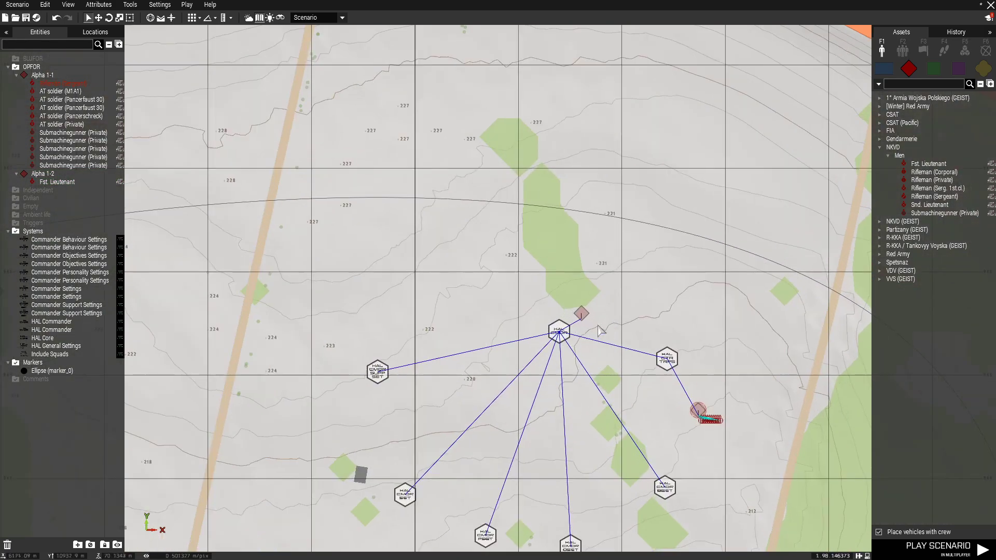
pyautogui.scroll(-3, 604, 190)
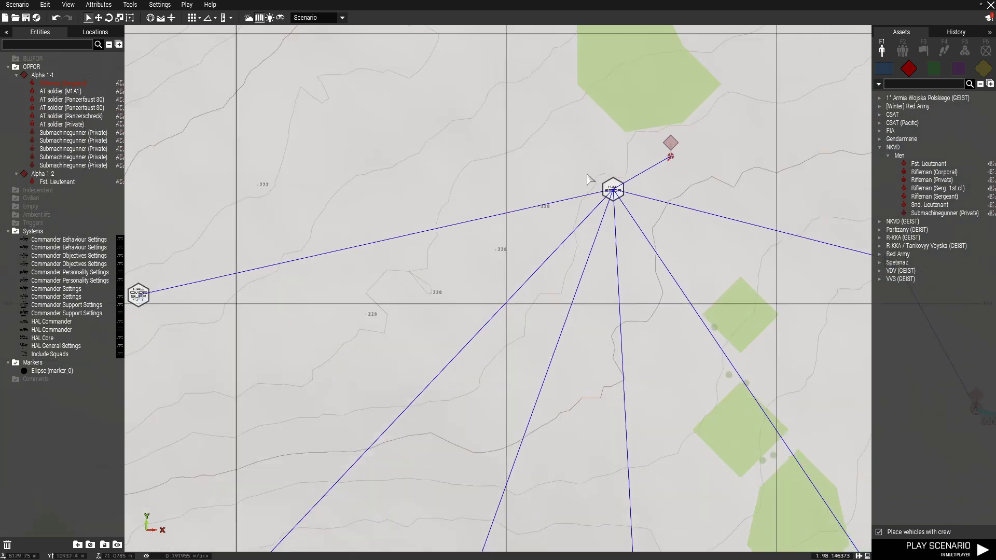
pyautogui.scroll(5, 647, 161)
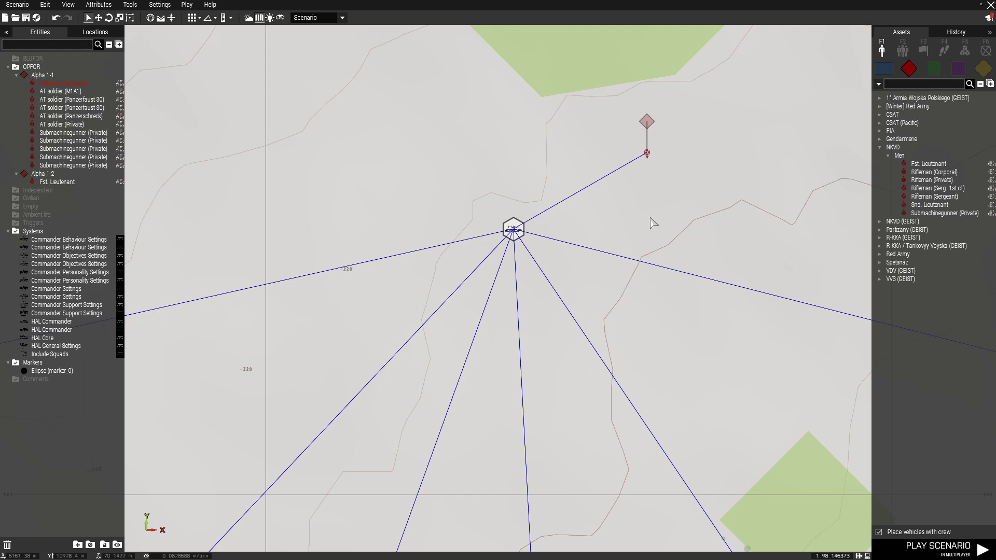
pyautogui.scroll(-2, 583, 293)
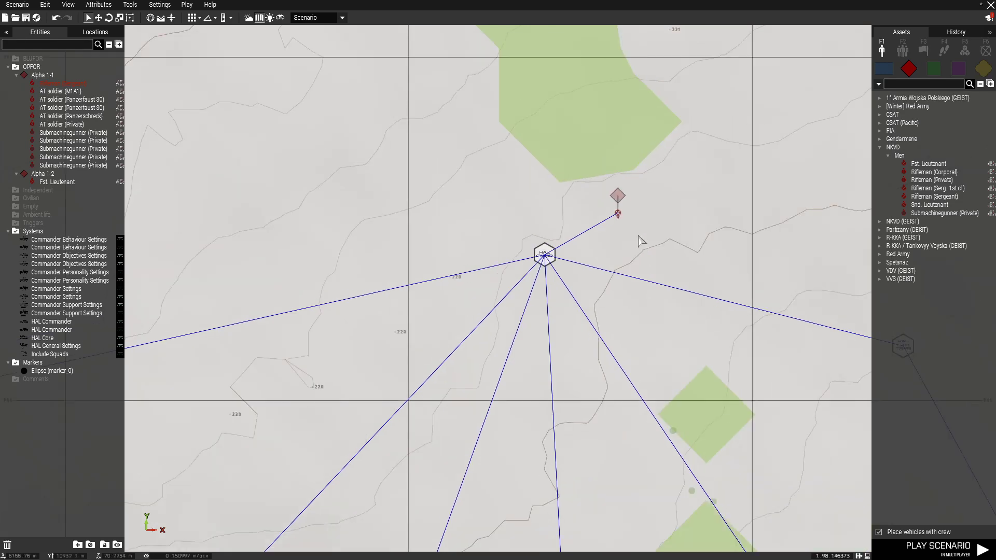
pyautogui.scroll(-10, 641, 241)
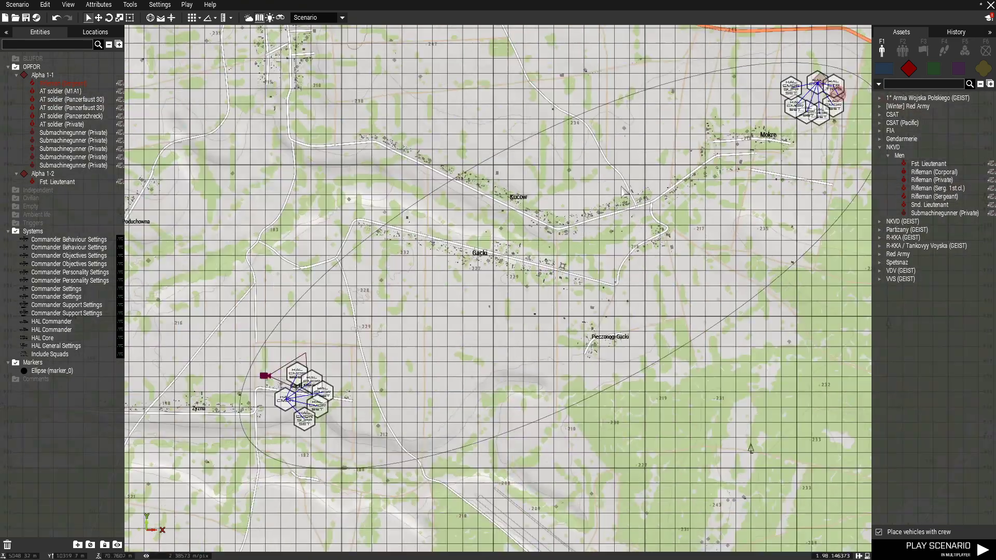
pyautogui.moveTo(499, 298); pyautogui.dragTo(409, 375, button='right')
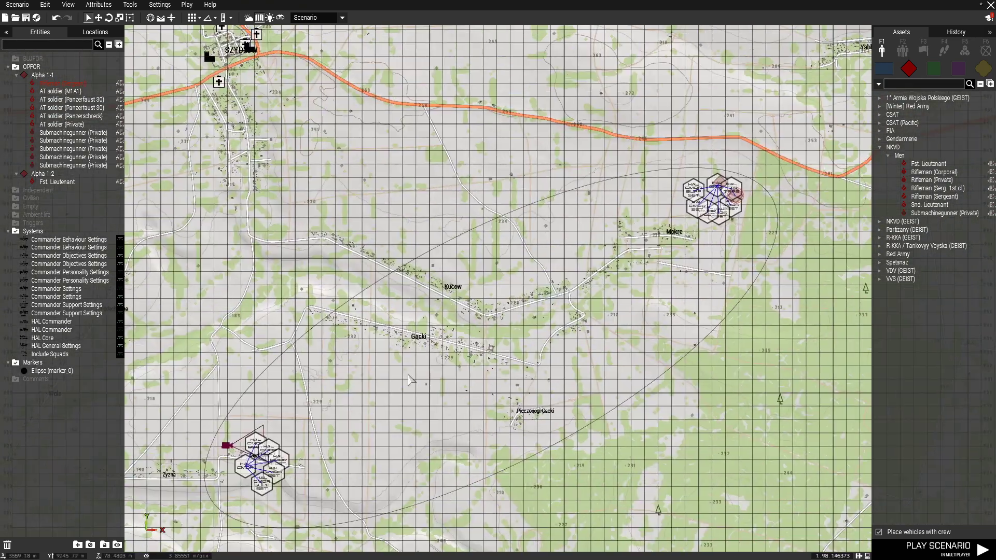
pyautogui.scroll(5, 727, 200)
pyautogui.scroll(-7, 706, 244)
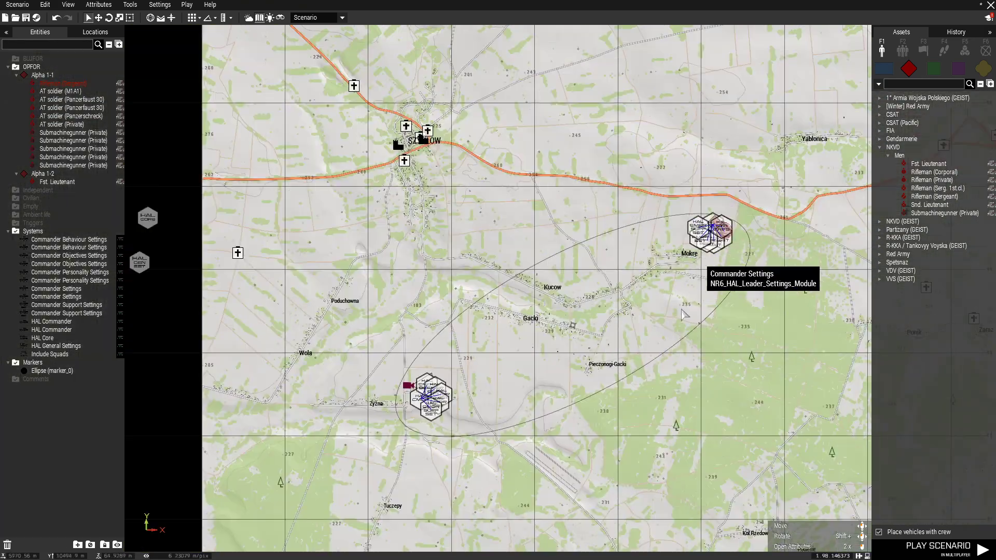
pyautogui.scroll(10, 758, 235)
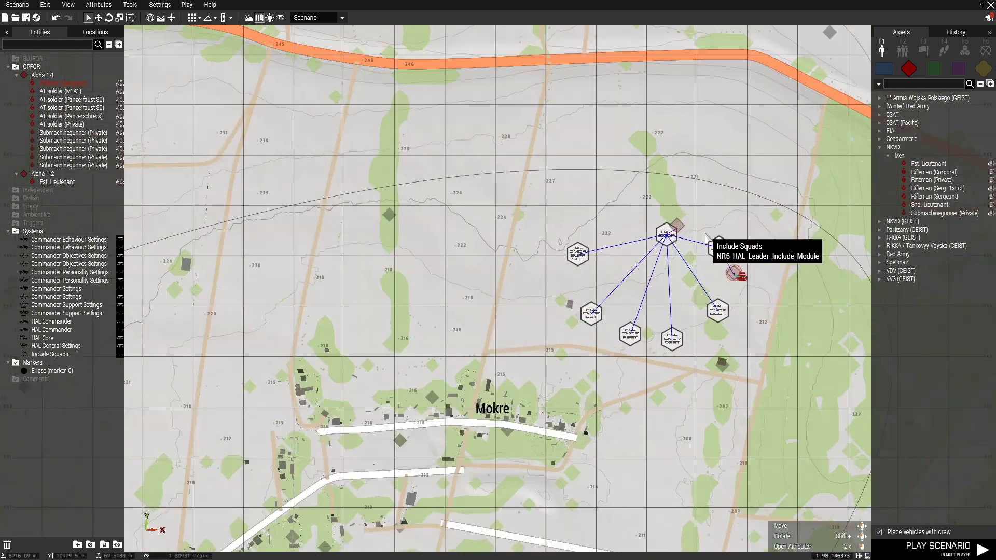
# Place a HAL Objective (Simple Mode) module at Gacki inside the ellipse.
pyautogui.scroll(-8, 704, 225)
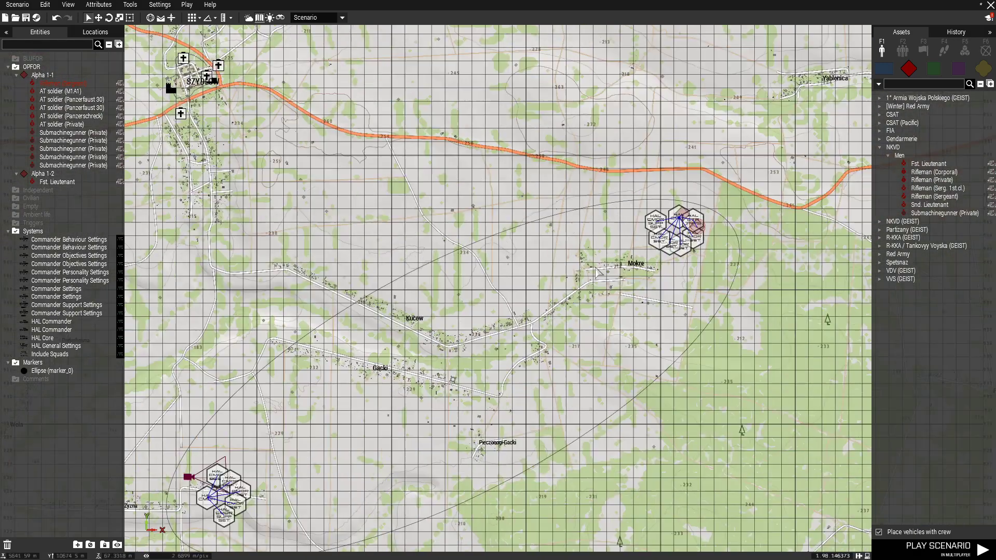
pyautogui.scroll(-1, 596, 268)
pyautogui.click(965, 50)
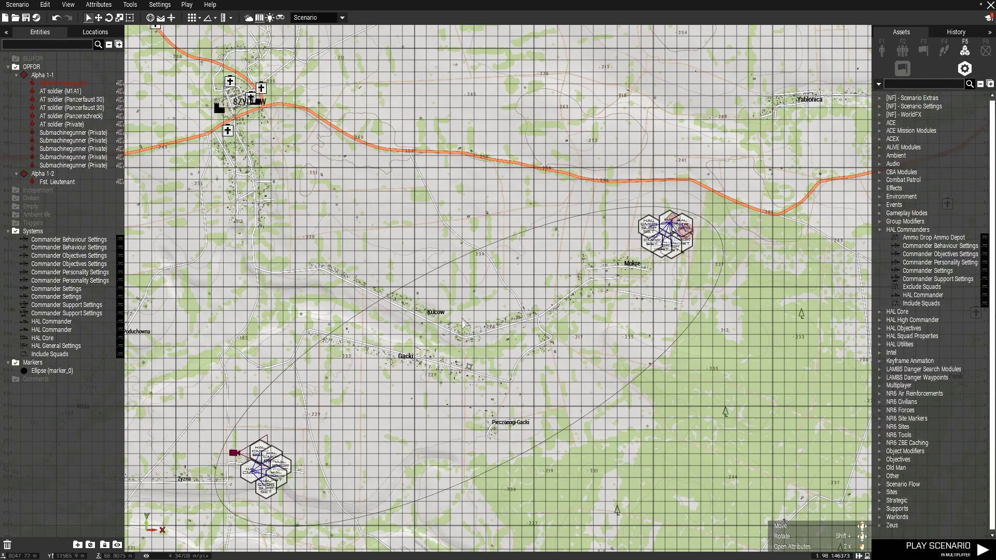
pyautogui.moveTo(460, 318); pyautogui.dragTo(582, 204, button='right')
pyautogui.click(880, 229)
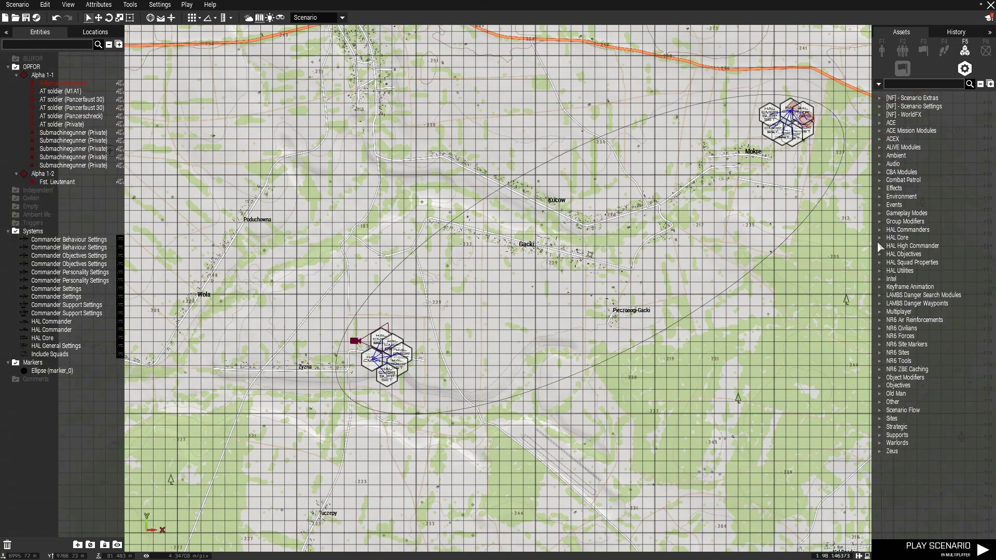
pyautogui.click(880, 254)
pyautogui.click(934, 279)
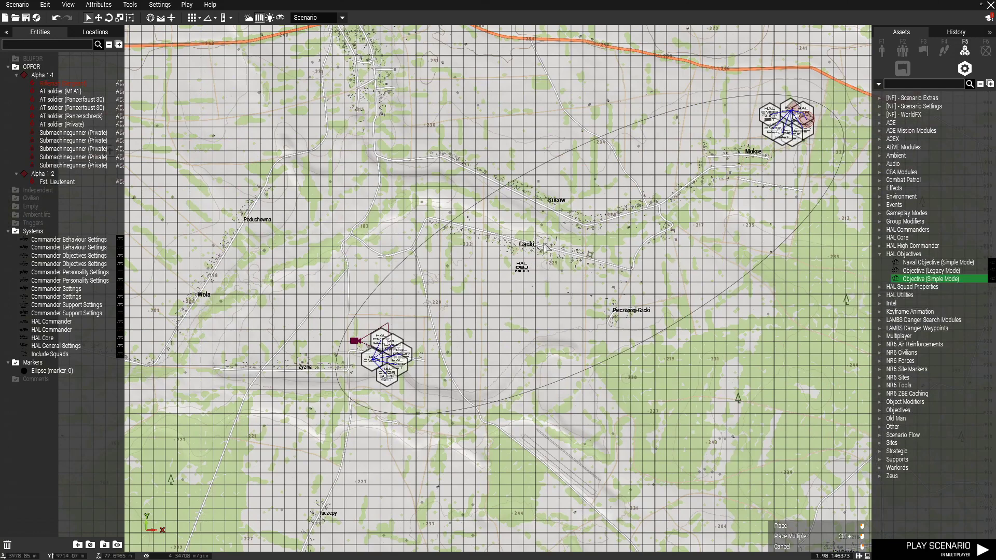
pyautogui.click(526, 245)
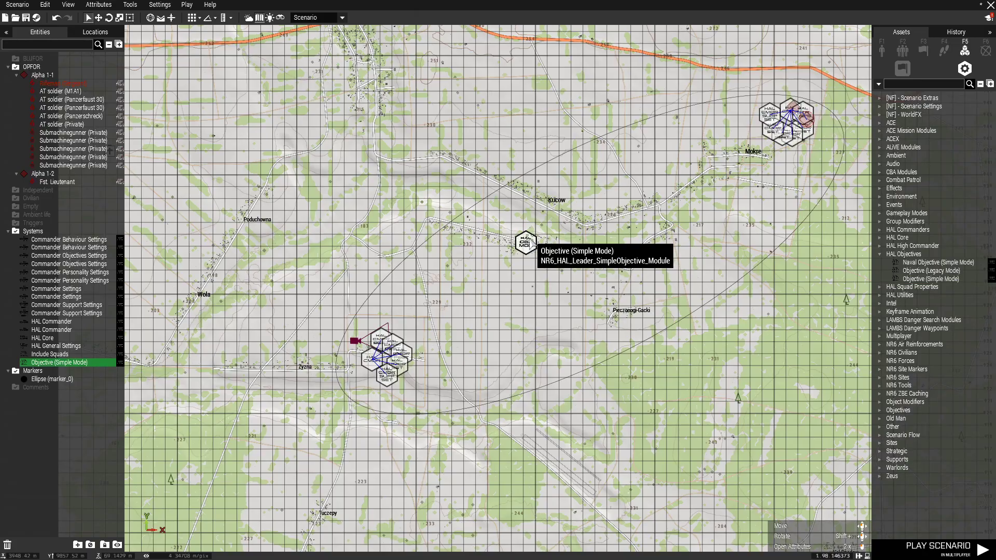
# Set the Gacki objective as taken by commander Leader A.
pyautogui.doubleClick(529, 241)
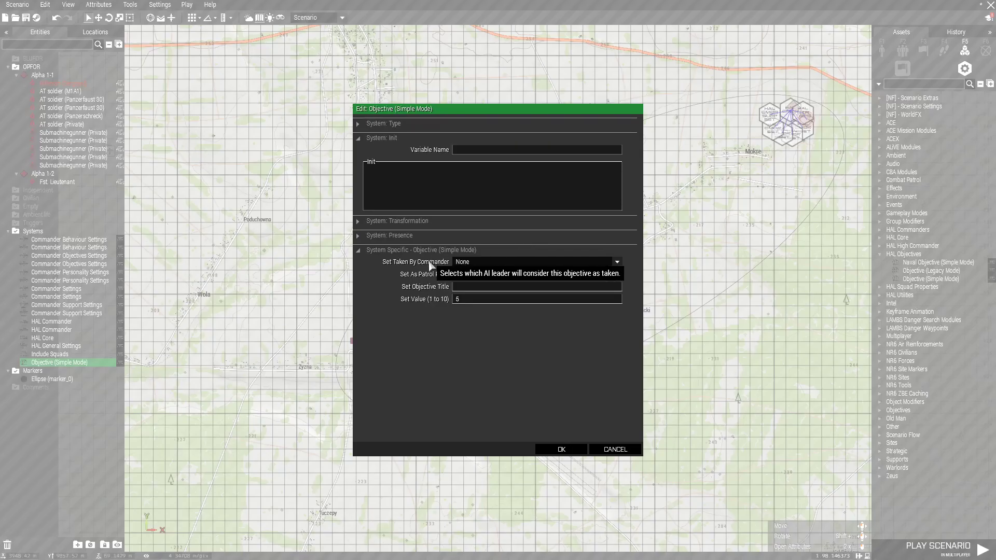
pyautogui.click(464, 263)
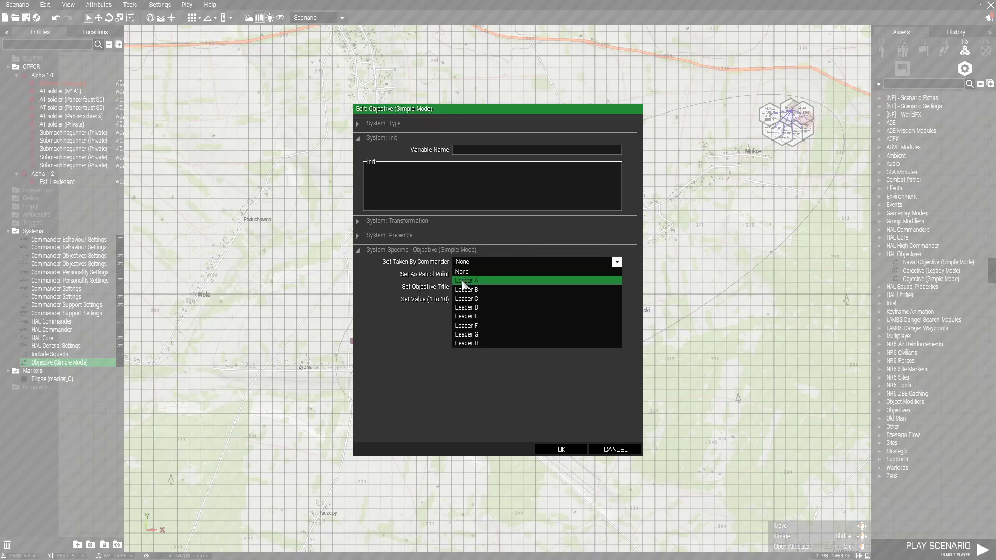
pyautogui.click(463, 281)
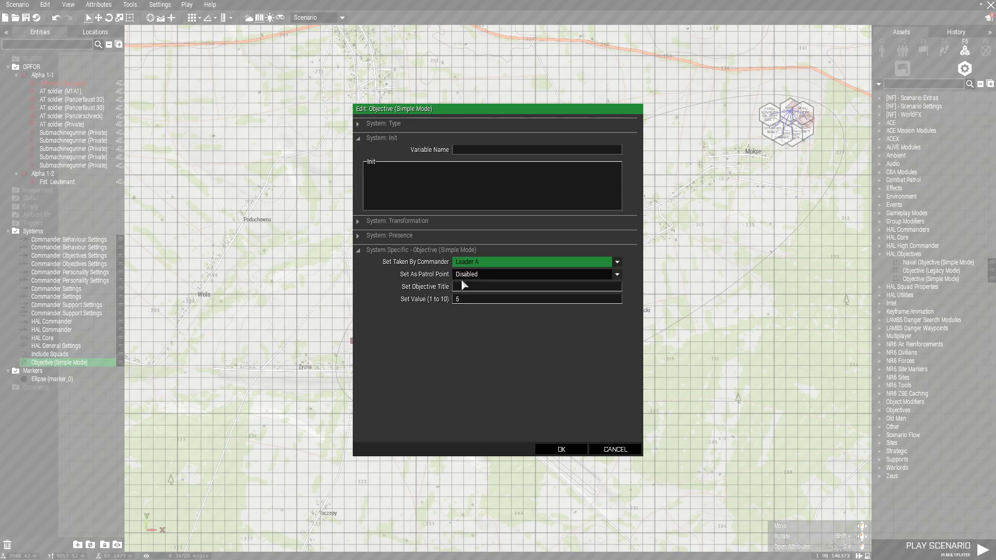
pyautogui.click(555, 450)
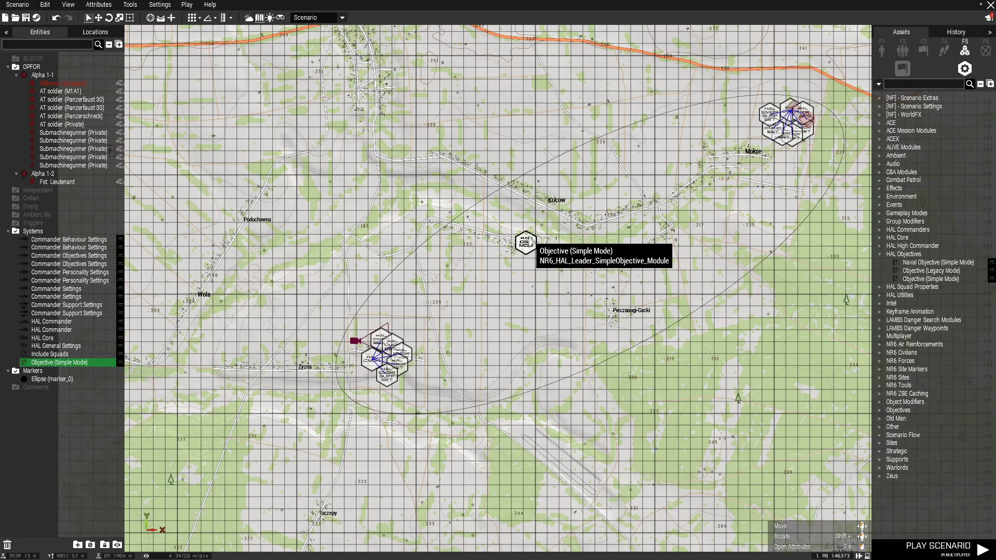
# Place copies of the Gacki objective at Pieczonogi-Gacki, Kucow and Gacki Nw.
pyautogui.click(617, 319)
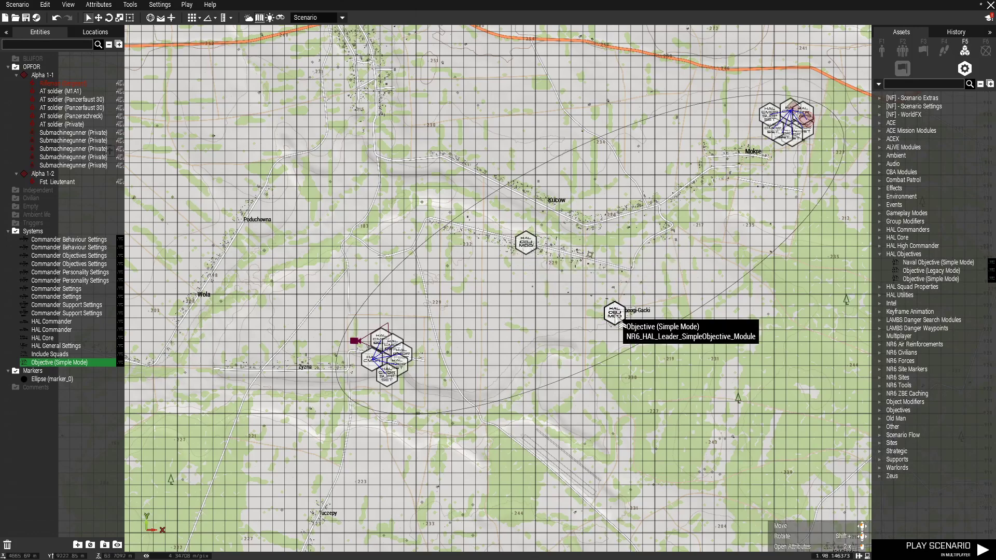
pyautogui.click(555, 212)
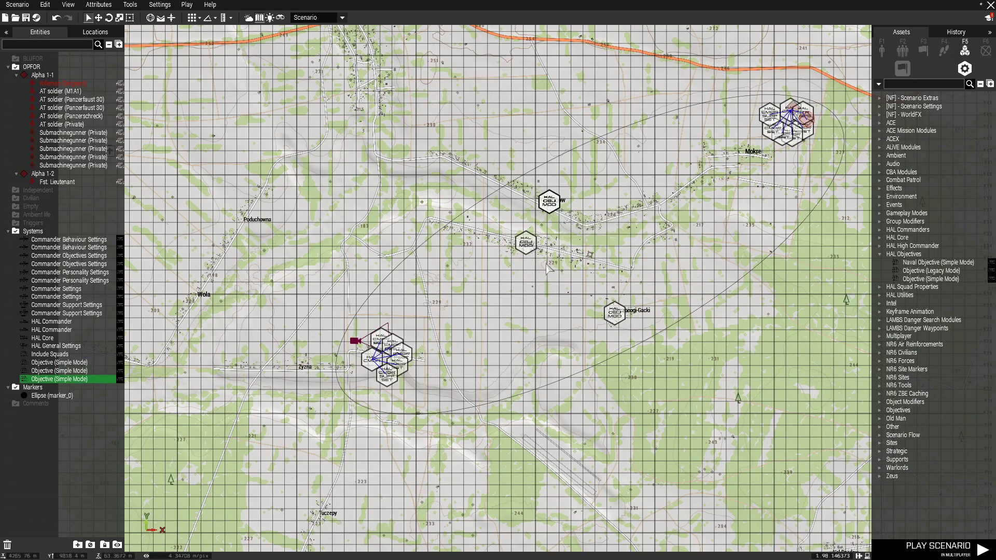
pyautogui.scroll(5, 385, 365)
pyautogui.hotkey('ctrl', 'v')
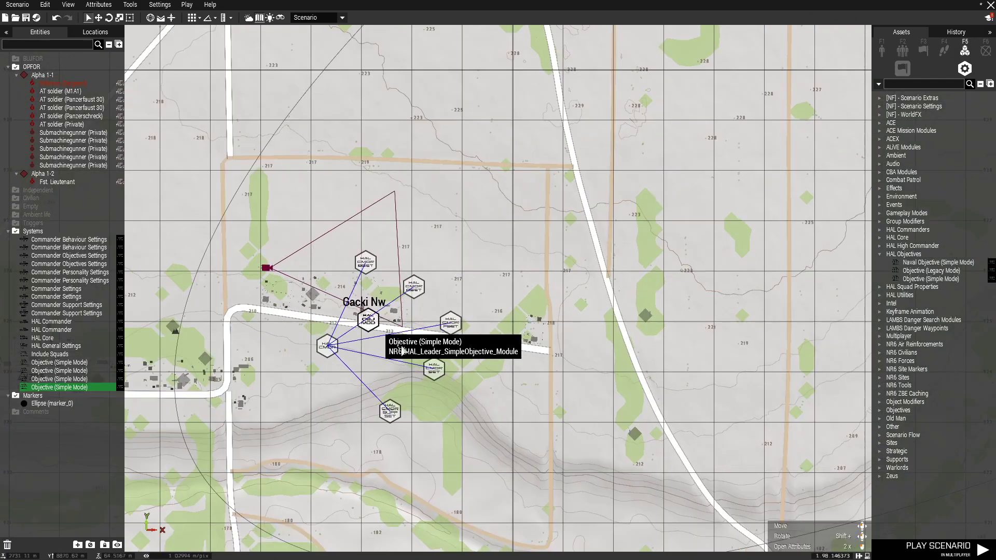
pyautogui.scroll(-3, 455, 367)
pyautogui.scroll(-3, 463, 378)
pyautogui.moveTo(464, 379); pyautogui.dragTo(358, 409, button='right')
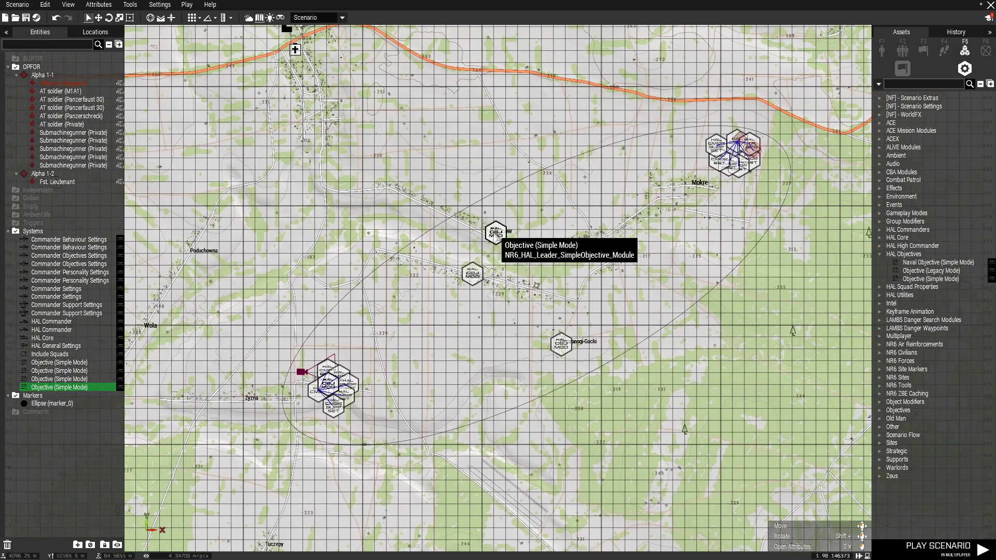
# Review the Kucow objective's settings and check where the Kucow and Gacki objectives sit in their villages.
pyautogui.doubleClick(493, 231)
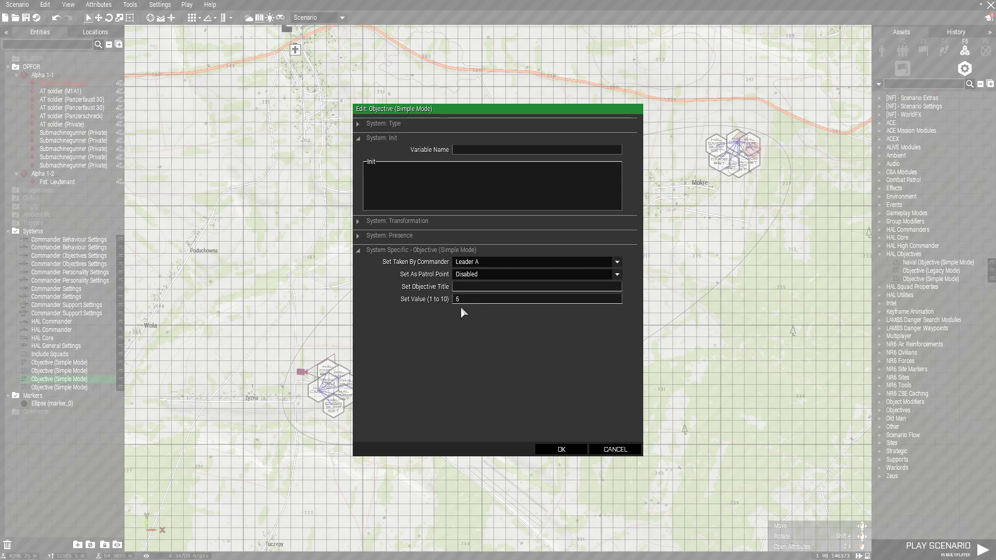
pyautogui.click(561, 448)
pyautogui.scroll(5, 494, 231)
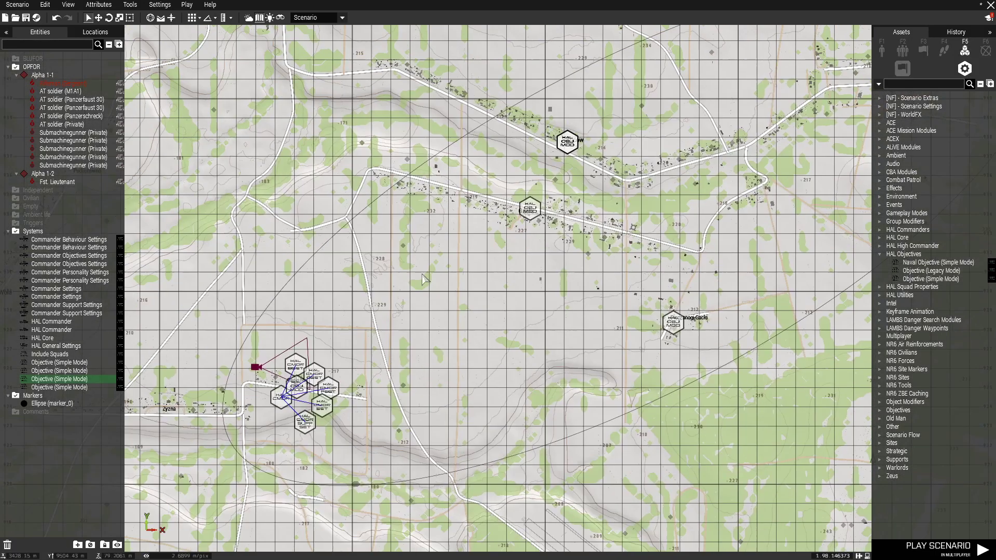
pyautogui.scroll(-3, 402, 353)
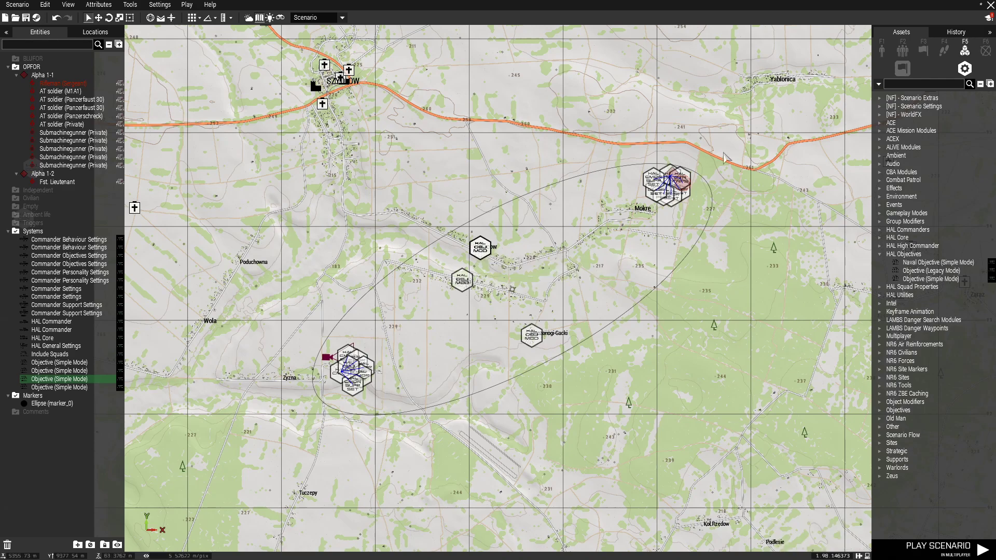
pyautogui.scroll(10, 483, 246)
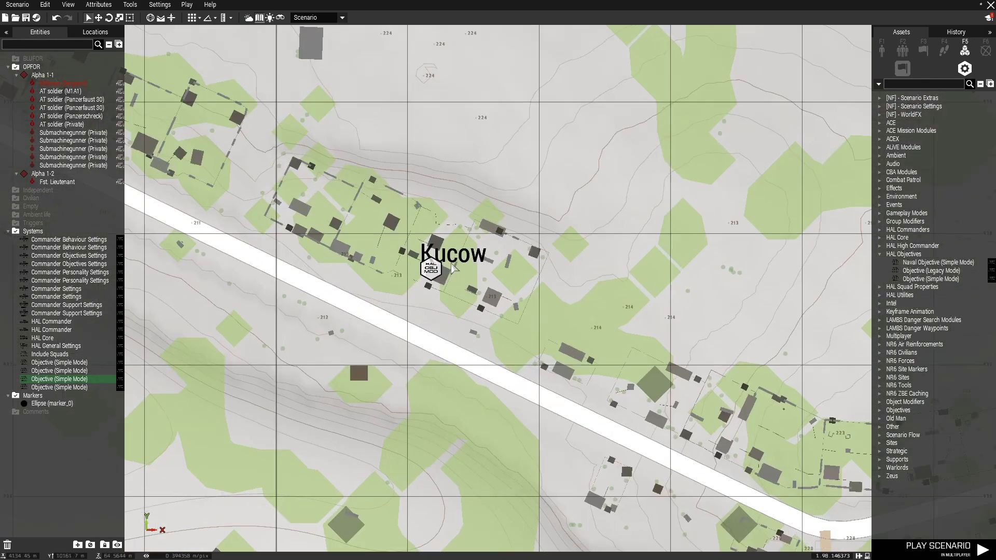
pyautogui.scroll(-6, 423, 287)
pyautogui.scroll(9, 384, 359)
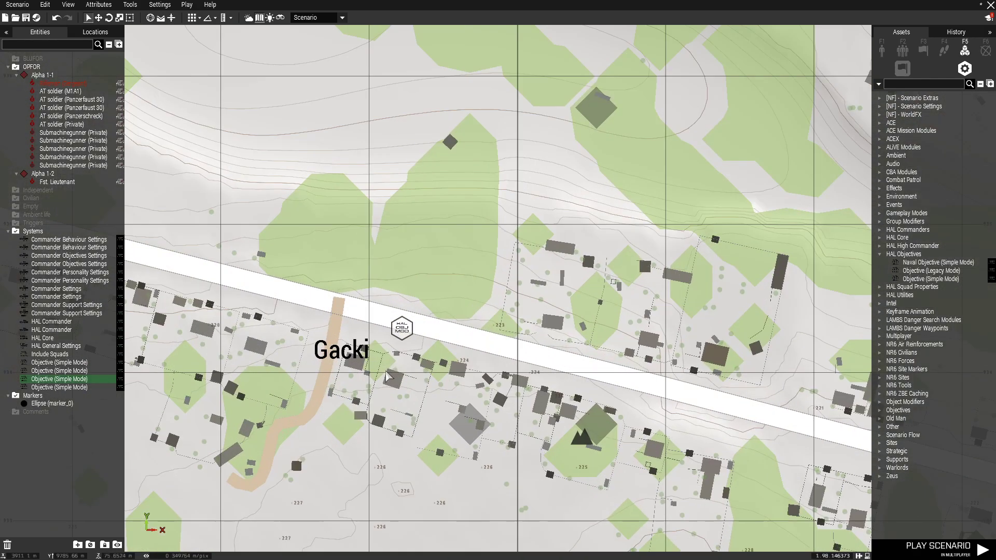
pyautogui.scroll(-7, 387, 365)
pyautogui.scroll(-6, 385, 379)
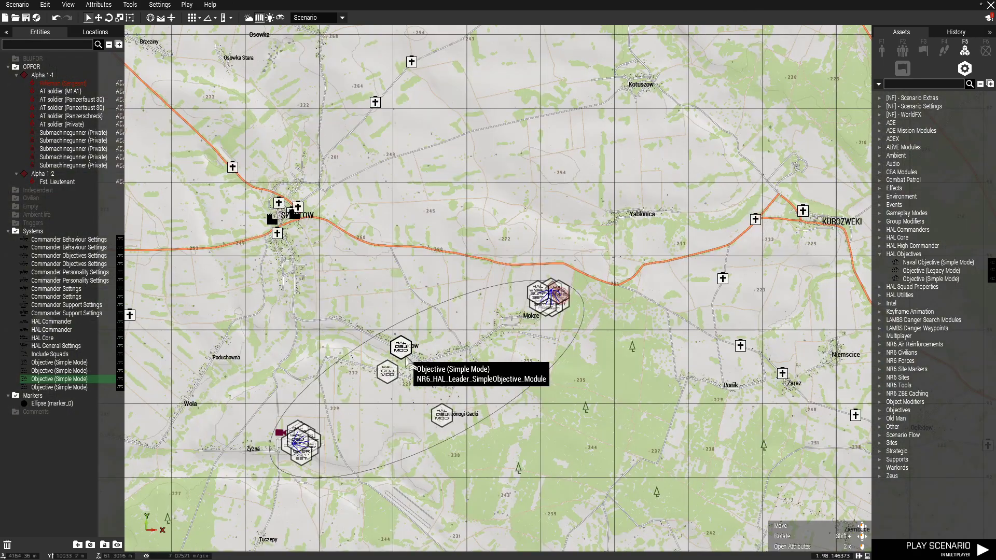
# Place another copy of the objective at Mokre and set it as taken by commander Leader B.
pyautogui.scroll(7, 513, 319)
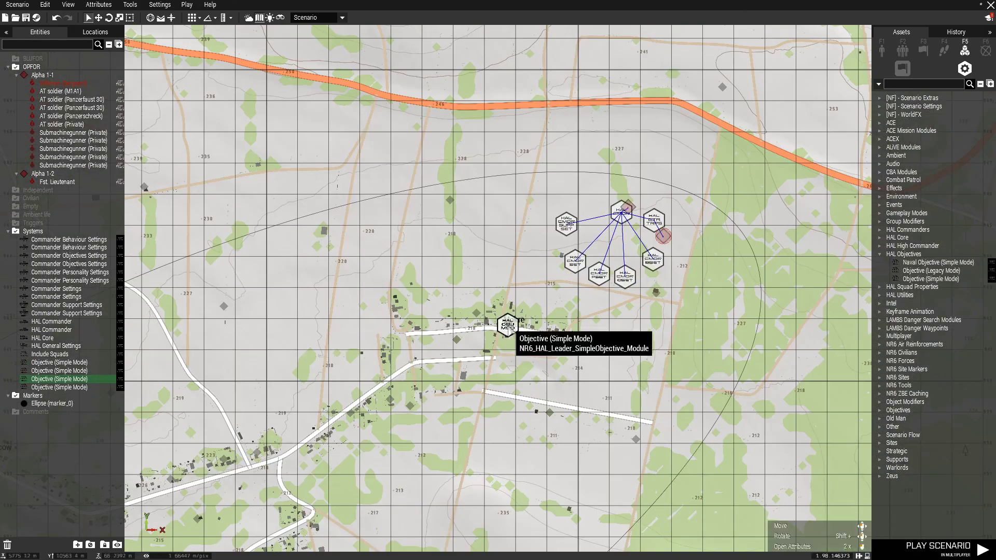
pyautogui.click(505, 322)
pyautogui.click(480, 262)
pyautogui.click(477, 280)
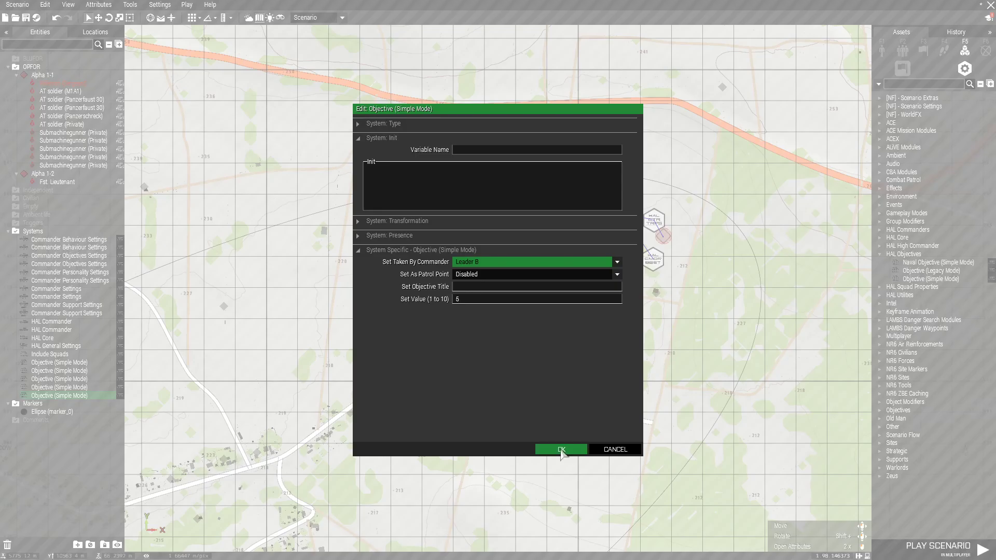
pyautogui.click(561, 449)
# Examine the layout of the five objectives between the Gacki Nw and Mokre commander groups.
pyautogui.scroll(-3, 505, 277)
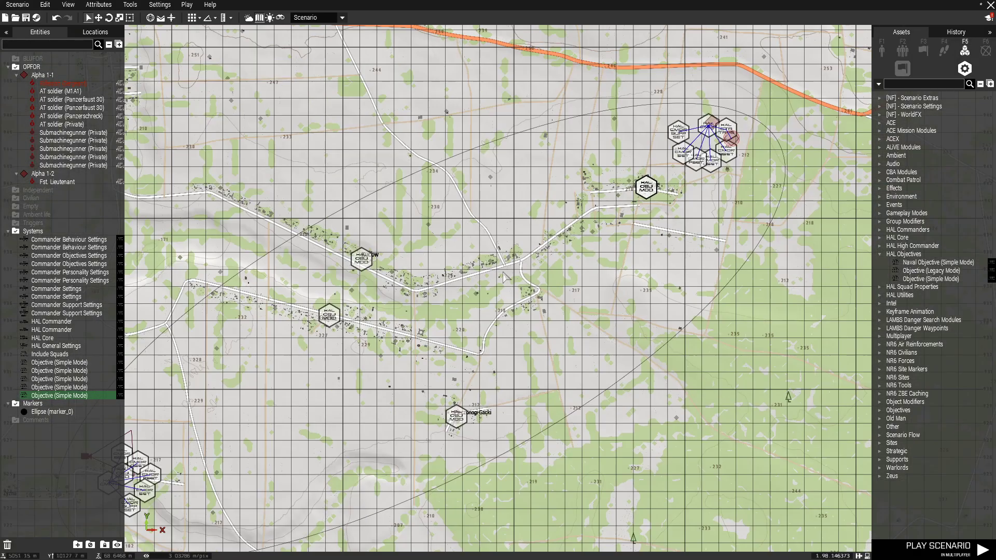
pyautogui.scroll(-5, 505, 278)
pyautogui.scroll(5, 408, 279)
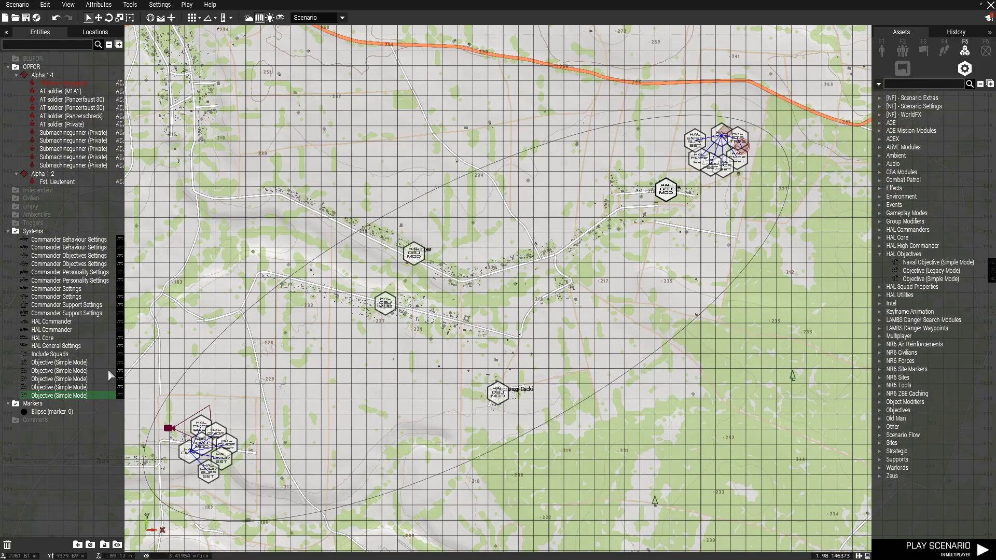
pyautogui.moveTo(178, 475); pyautogui.dragTo(277, 414, button='right')
pyautogui.scroll(3, 277, 414)
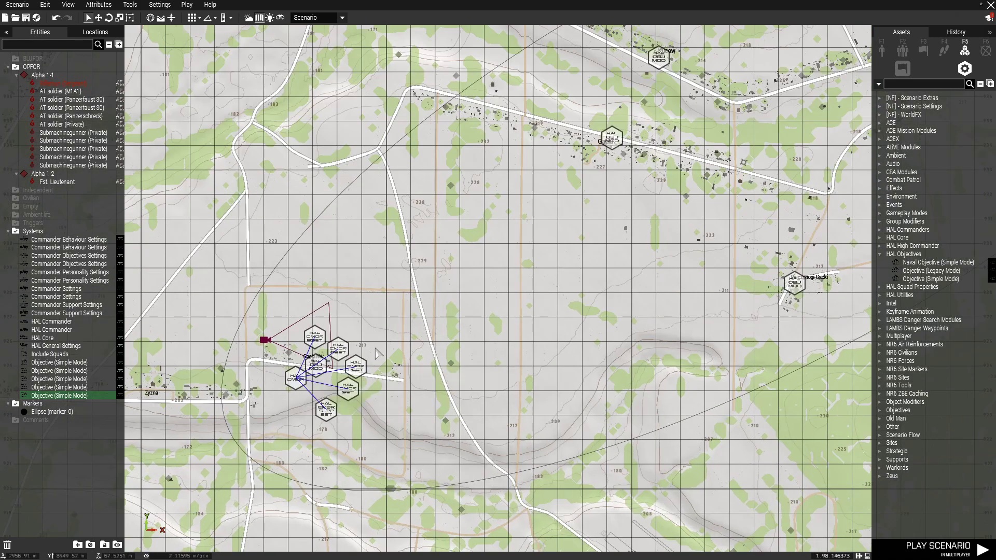
pyautogui.moveTo(502, 244); pyautogui.dragTo(452, 264, button='right')
pyautogui.scroll(-3, 527, 340)
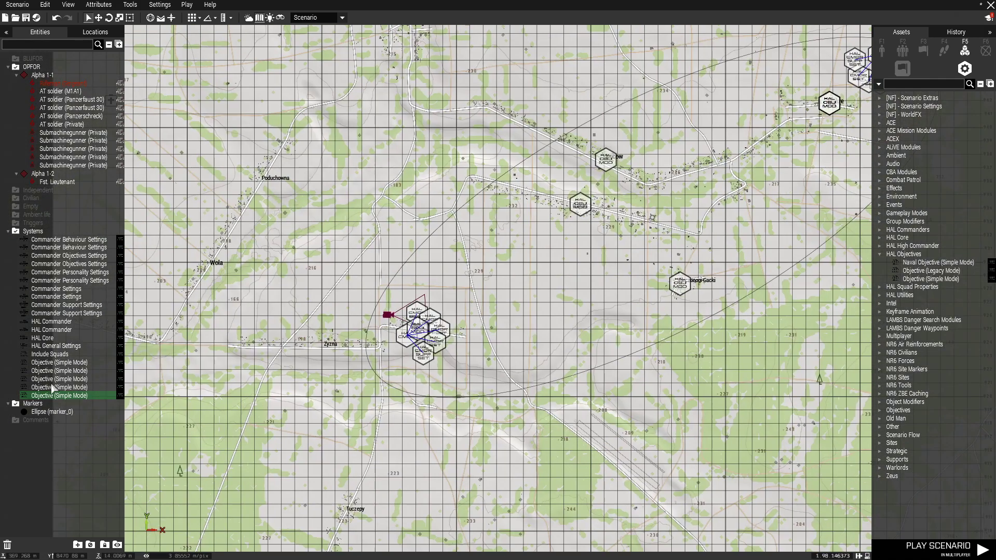
pyautogui.moveTo(734, 144); pyautogui.dragTo(639, 192, button='right')
pyautogui.moveTo(362, 226); pyautogui.dragTo(402, 283, button='right')
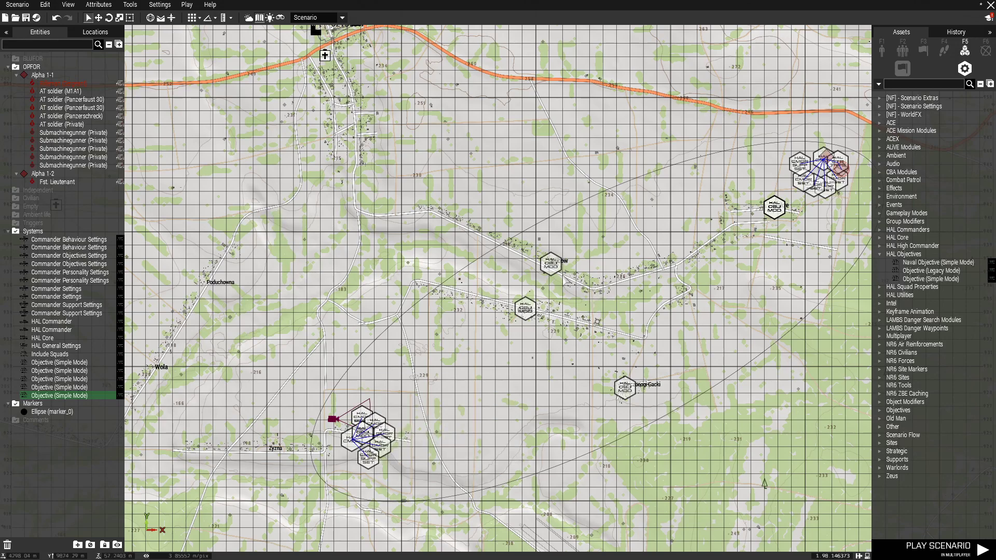
pyautogui.moveTo(537, 337); pyautogui.dragTo(567, 260, button='right')
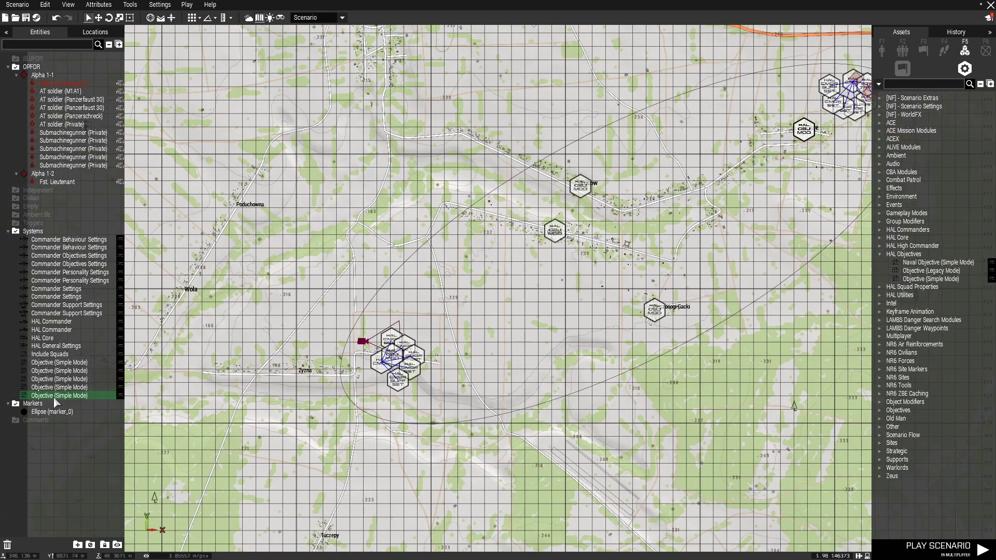
# Select all five Objective (Simple Mode) modules and sync them to the HAL Commander at Gacki Nw.
pyautogui.click(88, 363)
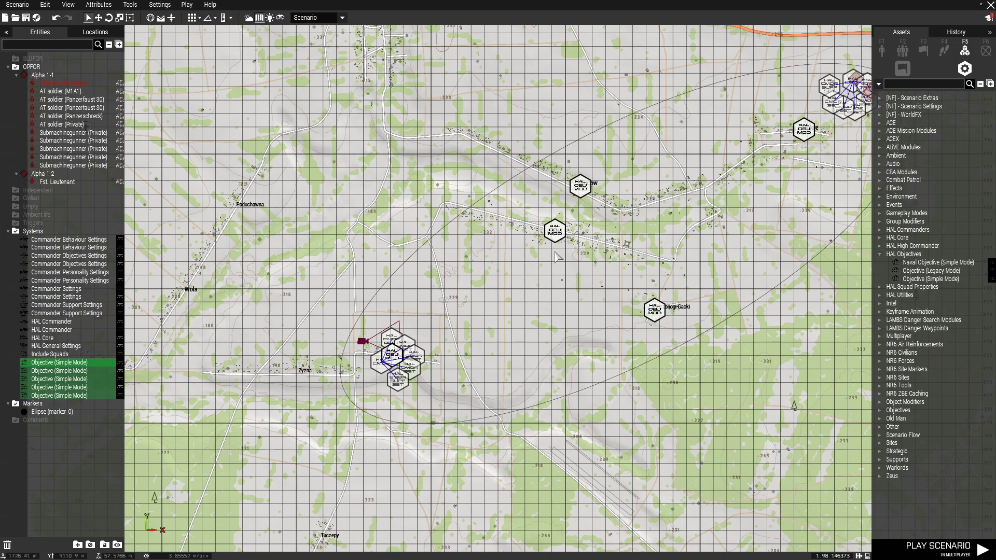
pyautogui.moveTo(584, 225); pyautogui.dragTo(532, 247, button='right')
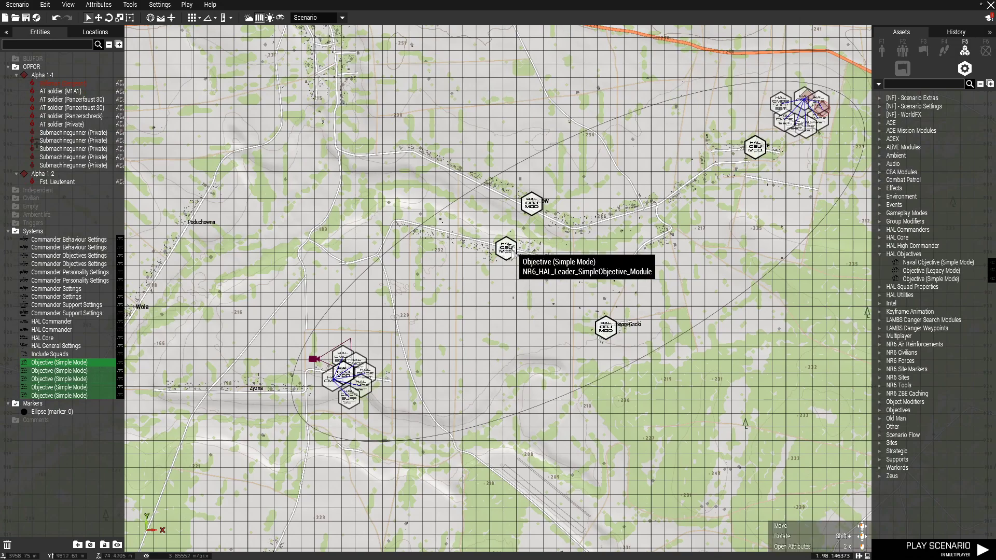
pyautogui.rightClick(512, 254)
pyautogui.moveTo(597, 255)
pyautogui.click(651, 261)
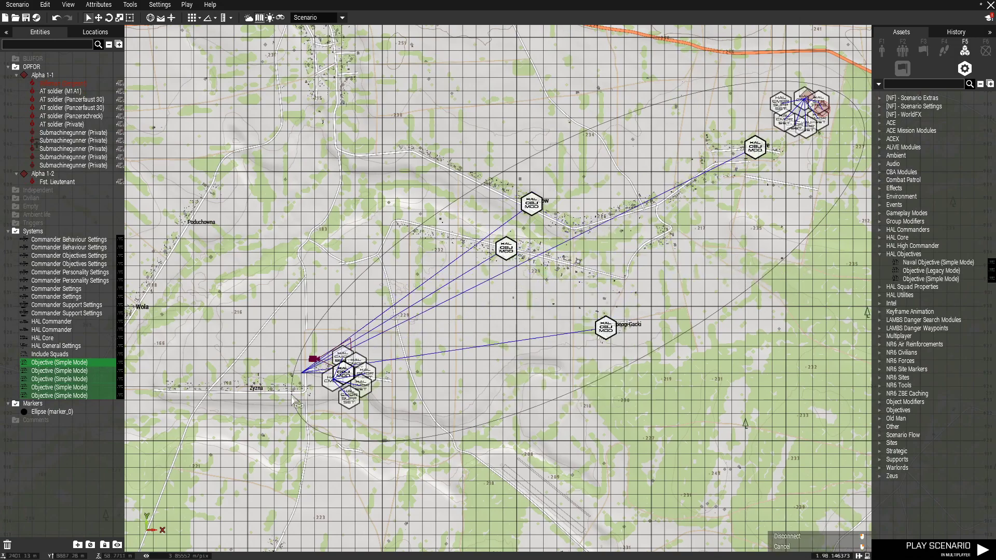
pyautogui.scroll(5, 342, 366)
pyautogui.scroll(-3, 337, 387)
pyautogui.scroll(-5, 327, 400)
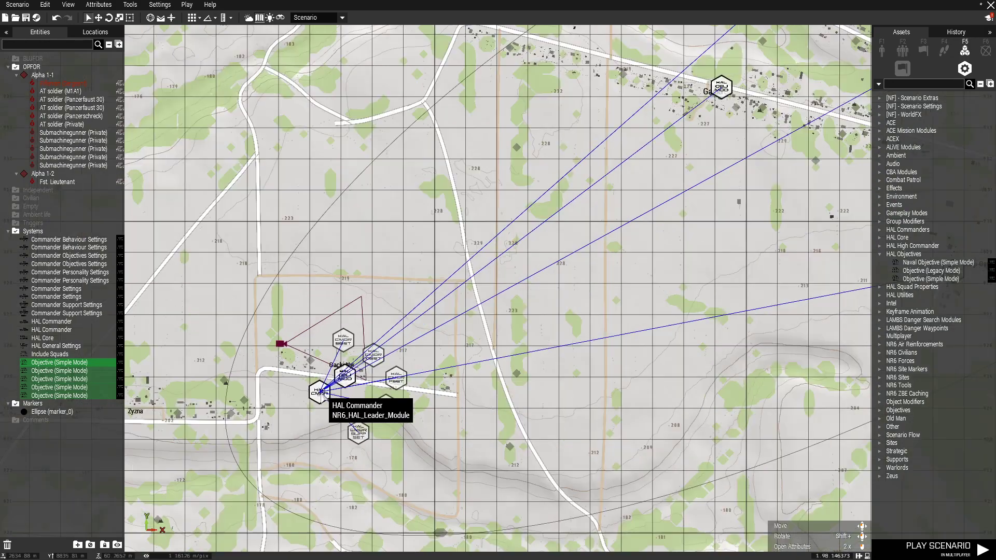
# Sync the five selected objectives to the HAL Commander near Mokre as well.
pyautogui.moveTo(583, 229); pyautogui.dragTo(311, 345, button='right')
pyautogui.rightClick(289, 297)
pyautogui.moveTo(364, 304)
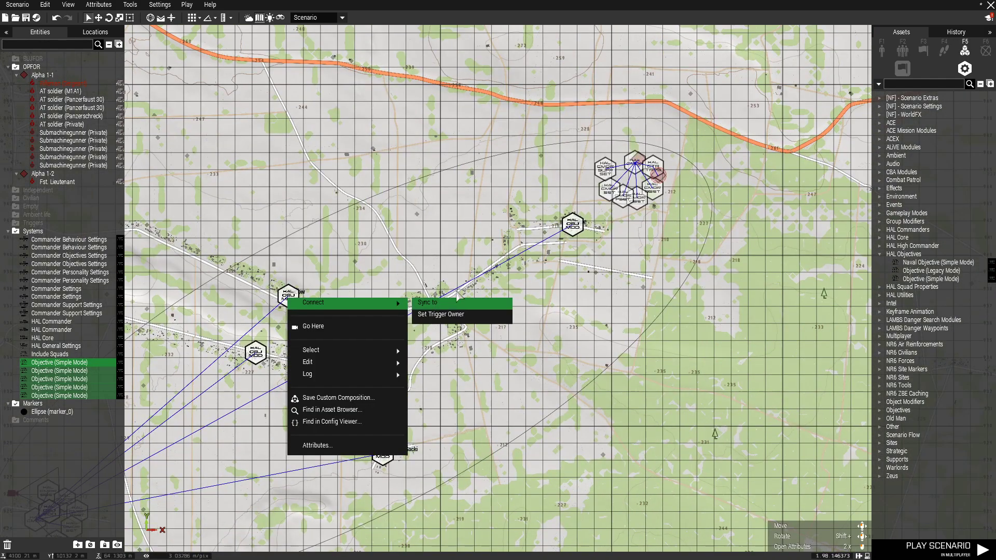
pyautogui.click(441, 304)
pyautogui.scroll(1, 680, 130)
pyautogui.scroll(10, 681, 130)
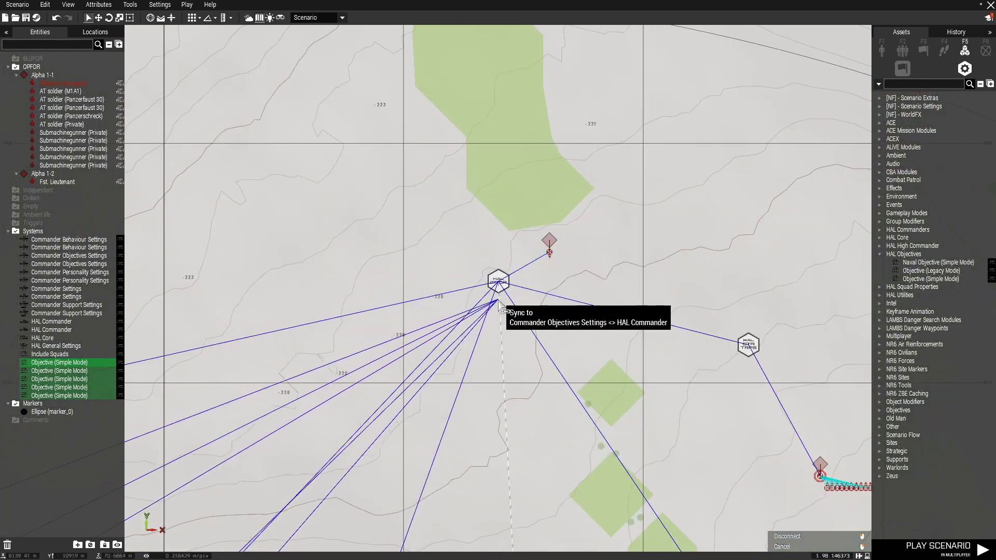
pyautogui.scroll(-11, 506, 290)
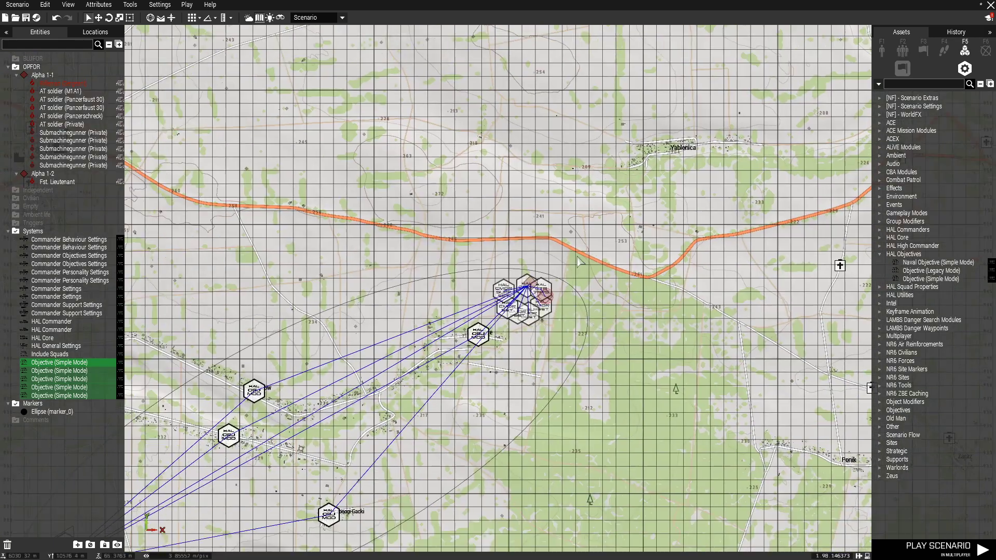
pyautogui.moveTo(579, 259); pyautogui.dragTo(741, 83, button='right')
pyautogui.scroll(-3, 555, 248)
pyautogui.scroll(1, 430, 363)
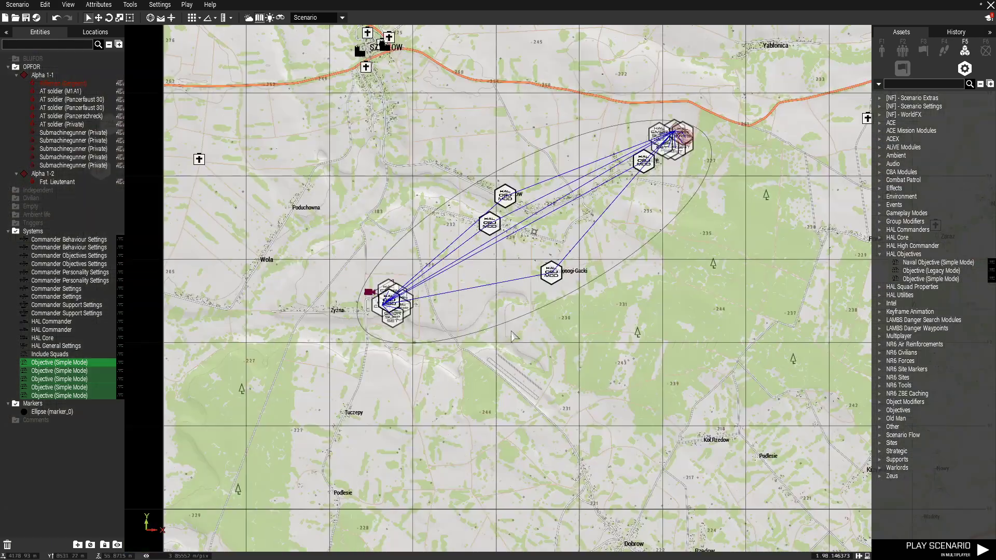
# Examine the objectives synced to both commanders and the OPFOR squad near Mokre across the ellipse-marked area.
pyautogui.scroll(-2, 511, 327)
pyautogui.scroll(2, 549, 257)
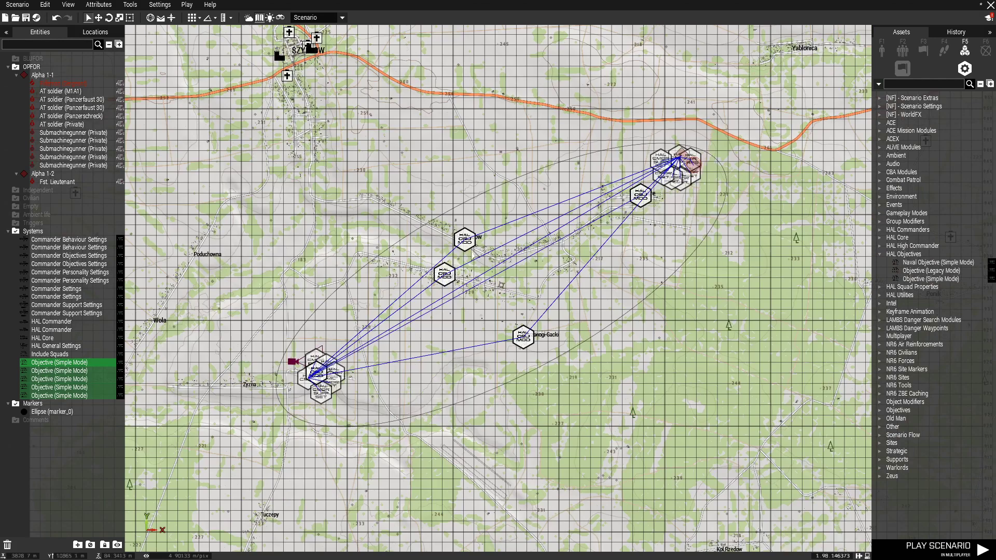
pyautogui.scroll(2, 455, 311)
pyautogui.scroll(-2, 455, 313)
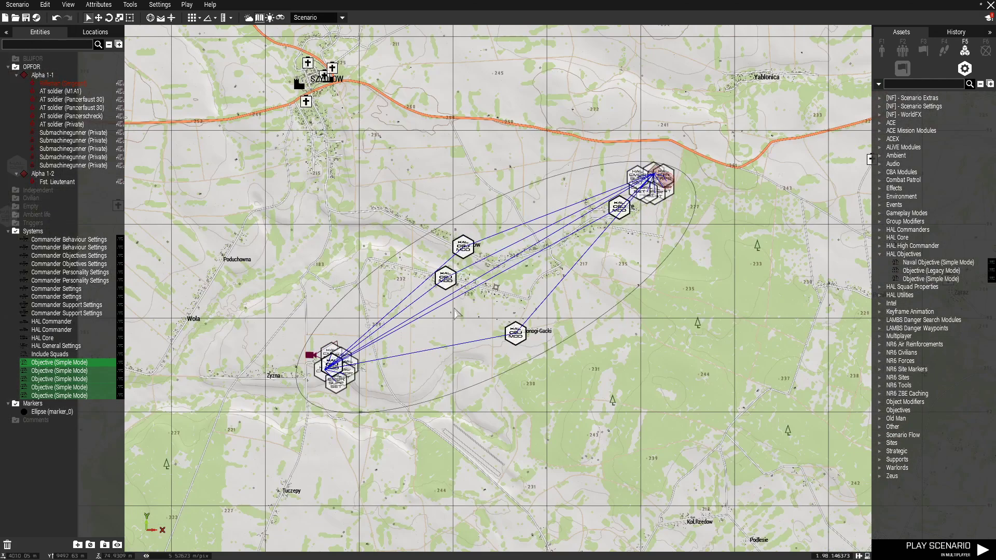
pyautogui.scroll(2, 334, 363)
pyautogui.moveTo(769, 178); pyautogui.dragTo(402, 358, button='right')
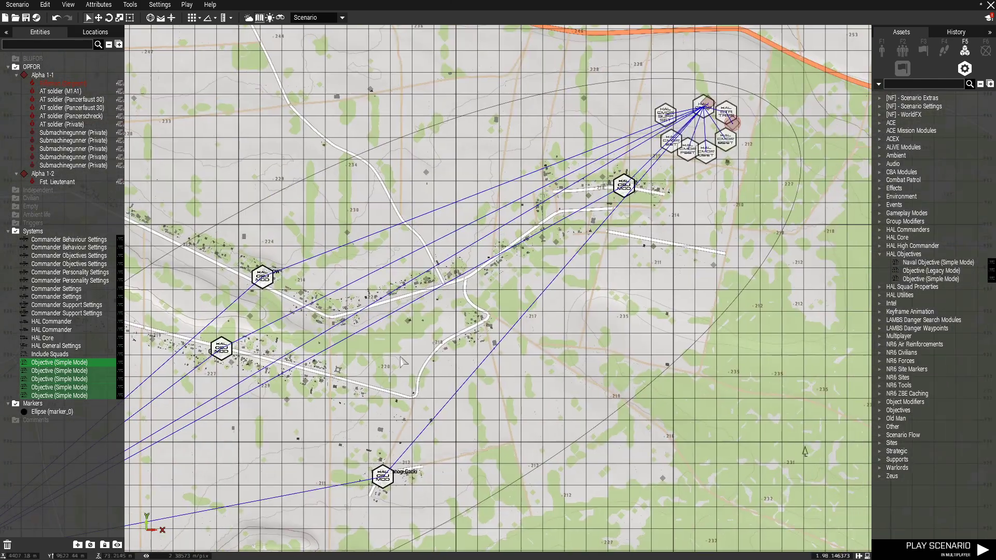
pyautogui.scroll(1, 716, 126)
pyautogui.moveTo(762, 124); pyautogui.dragTo(567, 305, button='right')
pyautogui.scroll(6, 568, 305)
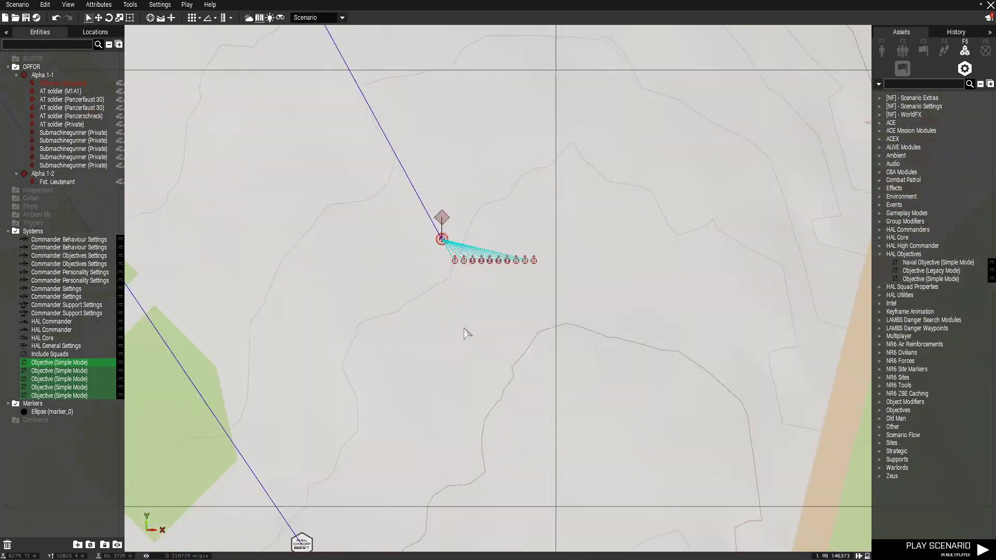
pyautogui.scroll(-7, 430, 314)
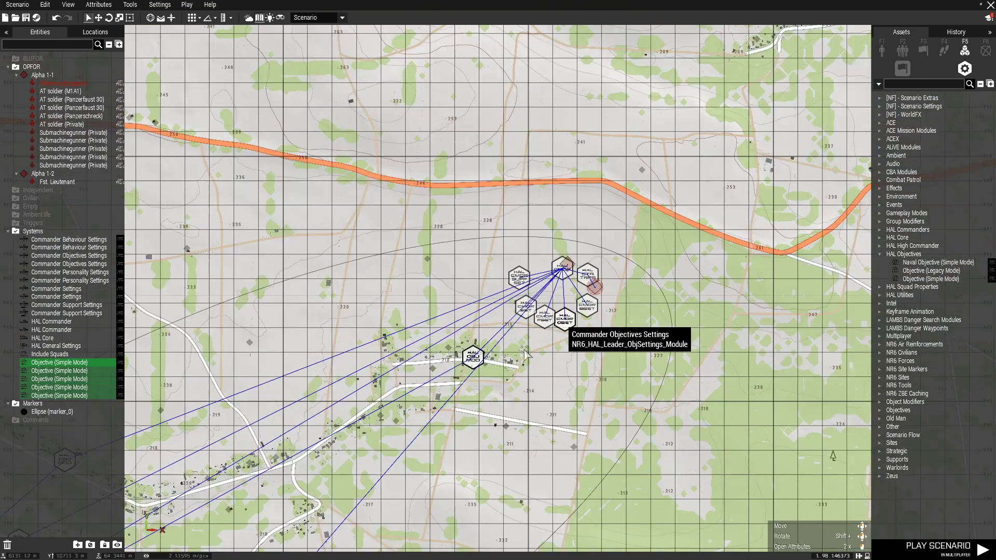
pyautogui.moveTo(319, 462); pyautogui.dragTo(568, 294, button='right')
pyautogui.scroll(-2, 558, 305)
pyautogui.moveTo(456, 357); pyautogui.dragTo(586, 241, button='right')
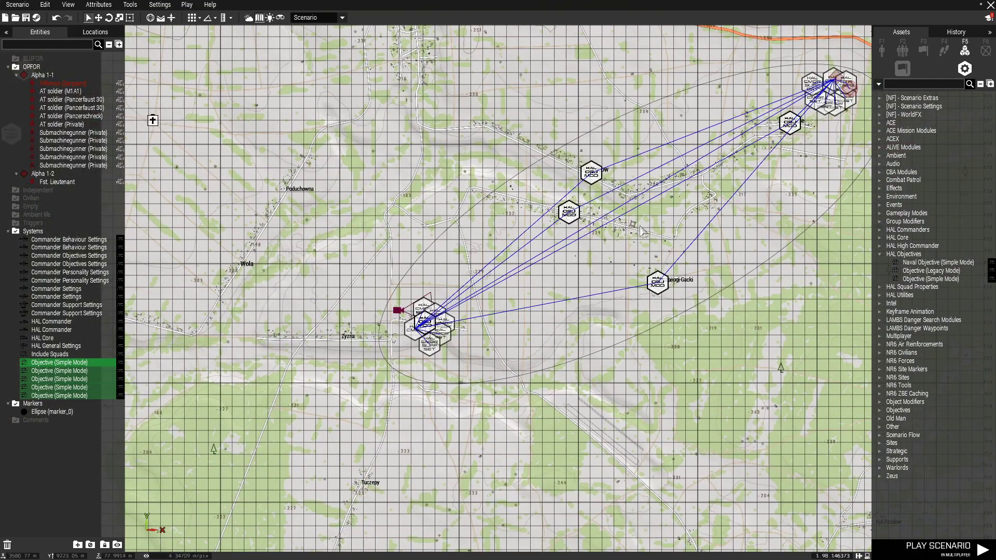
pyautogui.moveTo(672, 208); pyautogui.dragTo(585, 257, button='right')
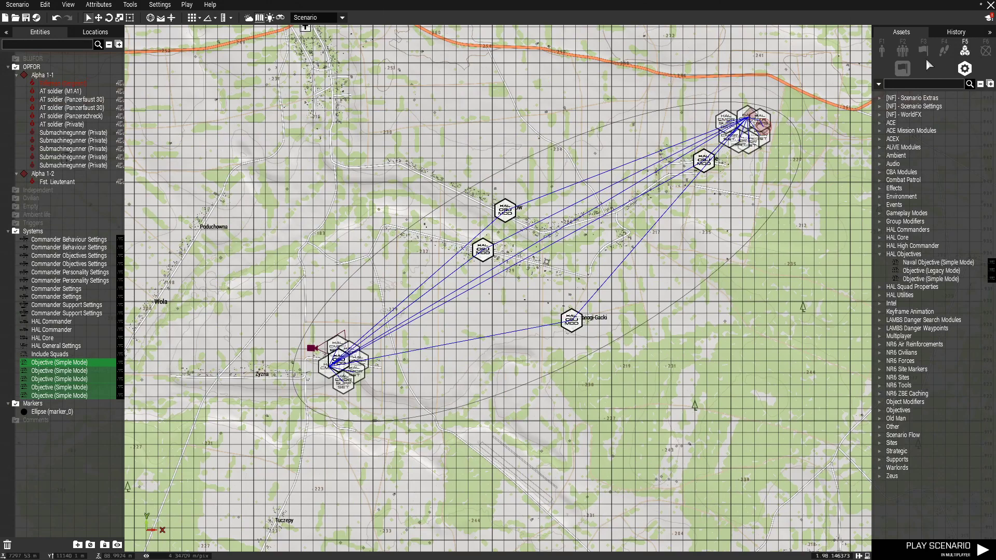
# Place a BLUFOR Heer (GEIST) 1° Kampfgruppe from (Großdeutschland) Groupes de Combat southeast of Gacki Nw.
pyautogui.click(903, 51)
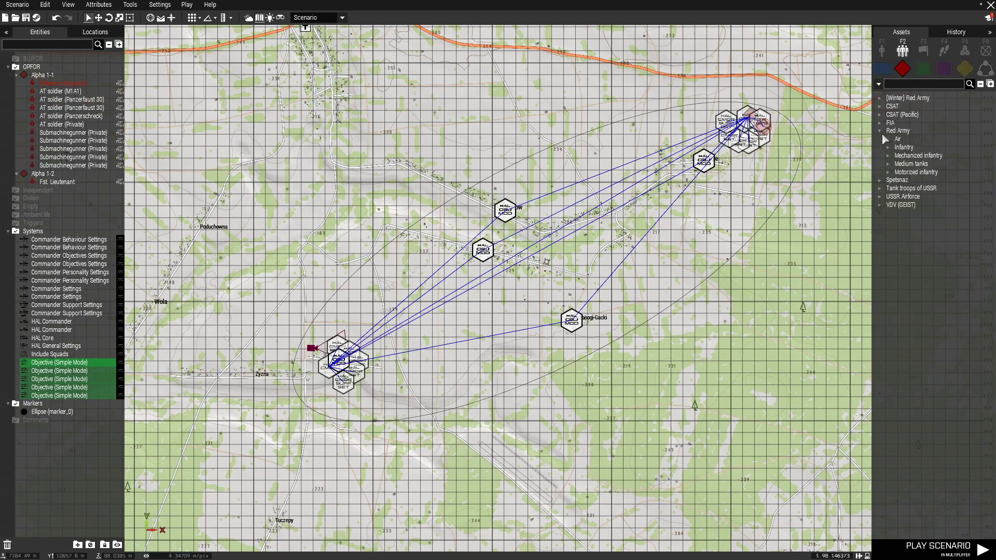
pyautogui.click(885, 68)
pyautogui.click(888, 172)
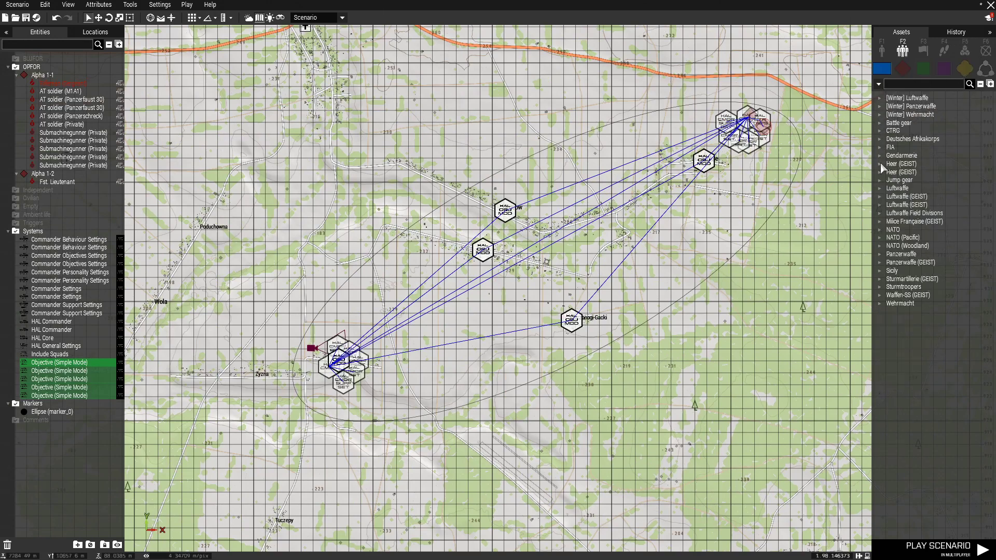
pyautogui.click(888, 172)
pyautogui.click(929, 180)
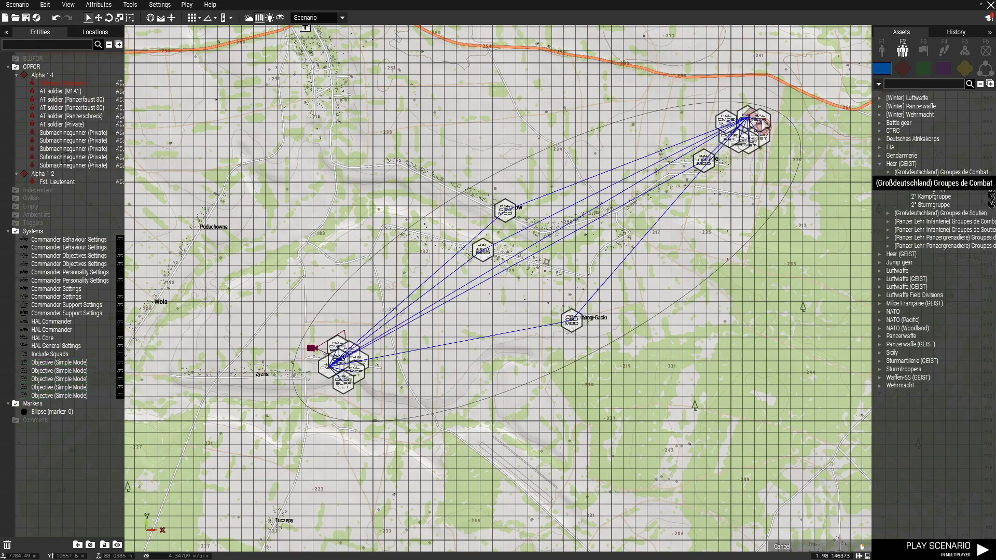
pyautogui.scroll(3, 747, 133)
pyautogui.scroll(-3, 536, 263)
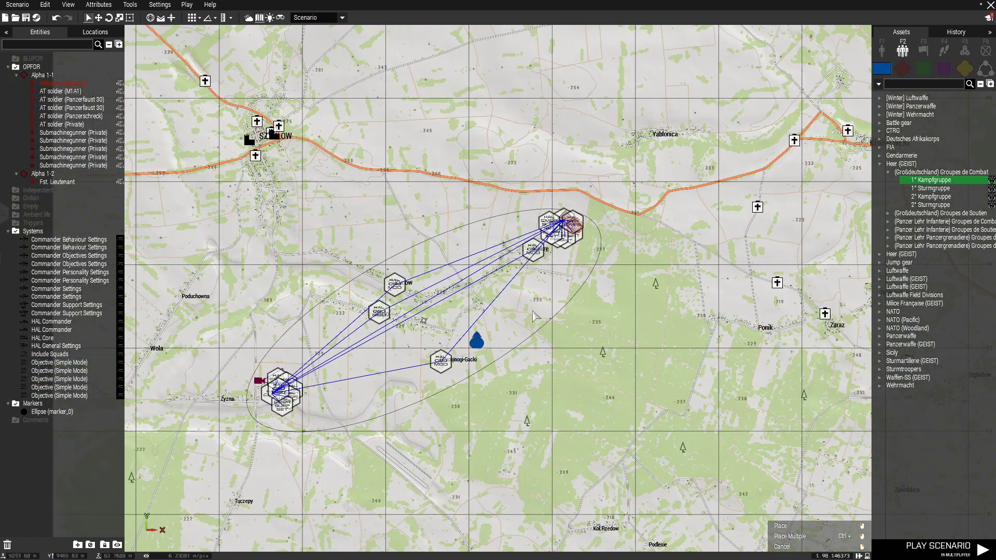
pyautogui.scroll(6, 418, 342)
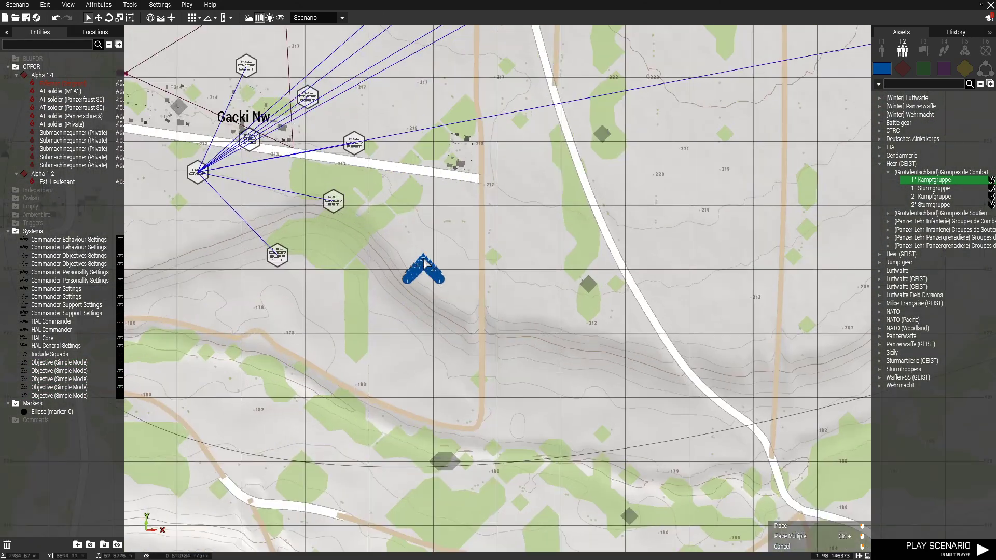
pyautogui.click(425, 264)
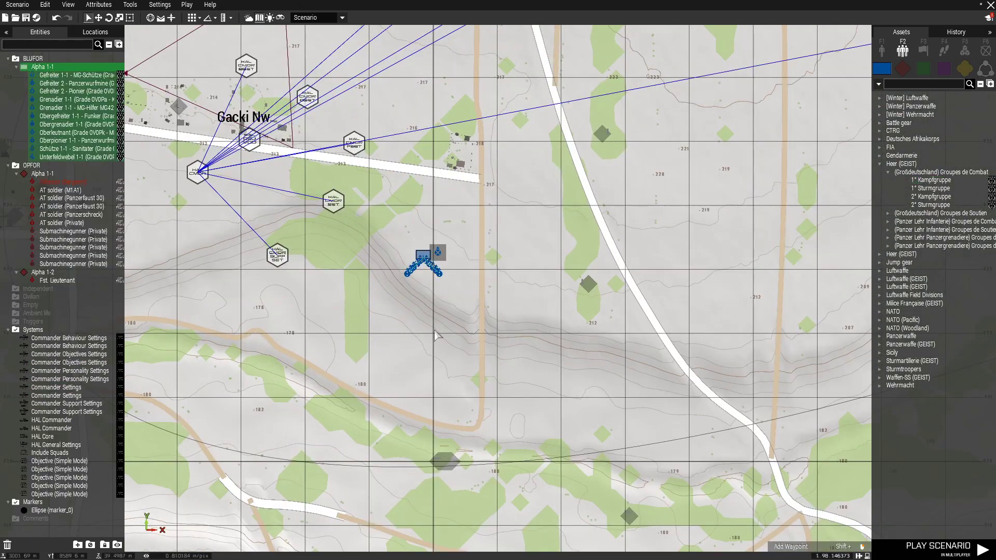
# Turn the Kampfgruppe to face northeast and place two copies of it east and north of Gacki Nw.
pyautogui.moveTo(412, 199); pyautogui.dragTo(491, 347, button='right')
pyautogui.hotkey('ctrl', 'v')
pyautogui.hotkey('ctrl', 'v')
pyautogui.scroll(-3, 554, 259)
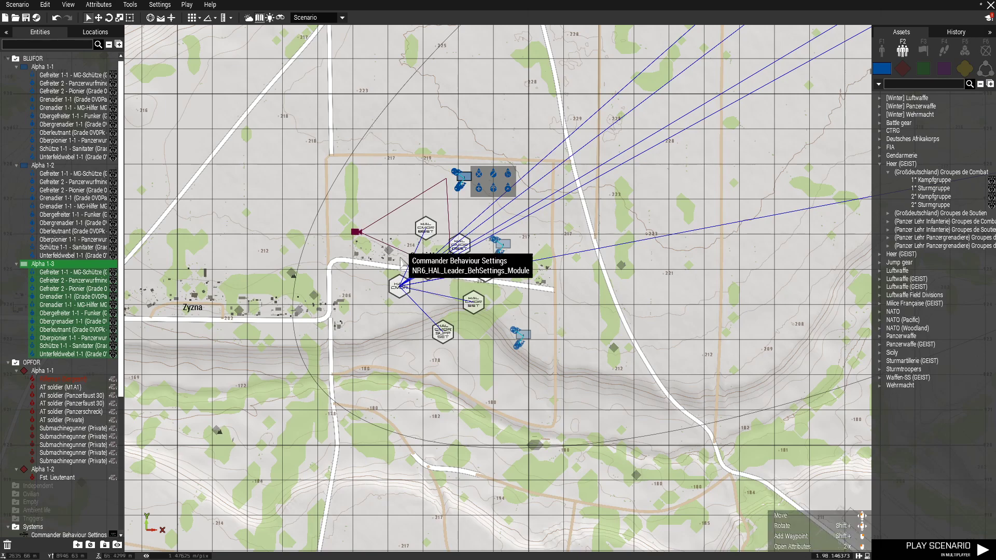
pyautogui.scroll(4, 397, 290)
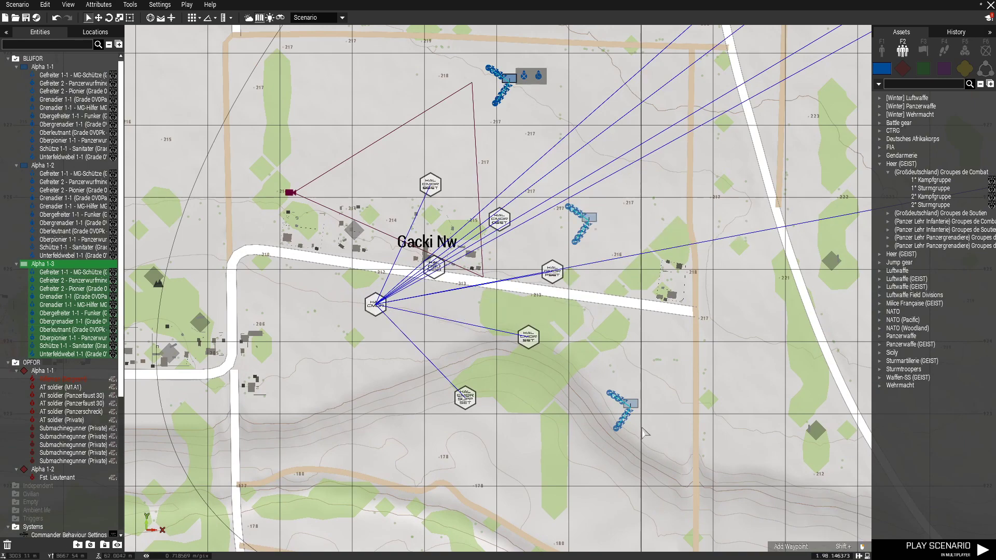
# Place three OPFOR Red Army Infantry Squads around Mokre: one east, one northeast and one northwest of the village.
pyautogui.scroll(-3, 616, 421)
pyautogui.moveTo(726, 255); pyautogui.dragTo(336, 465, button='right')
pyautogui.scroll(-2, 336, 466)
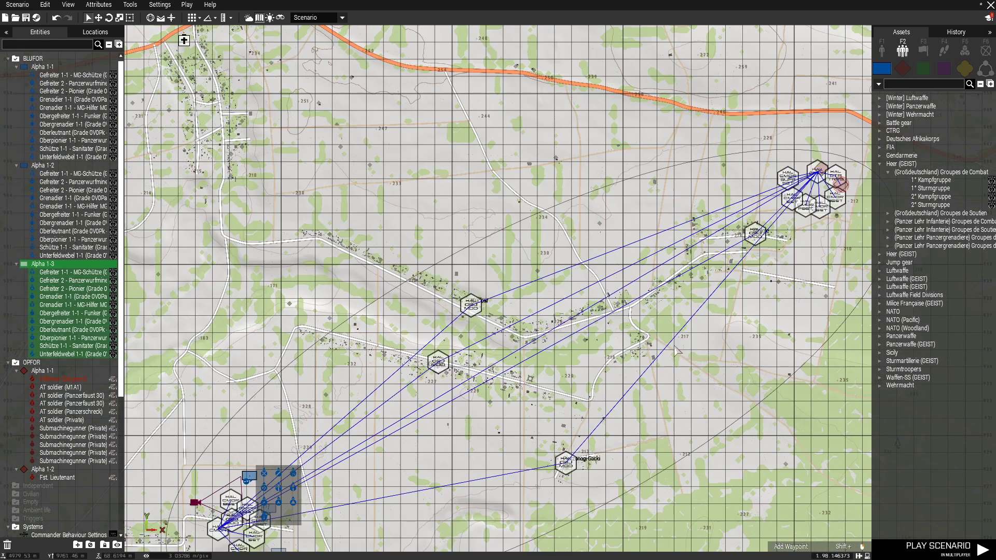
pyautogui.moveTo(675, 351); pyautogui.dragTo(496, 398, button='right')
pyautogui.scroll(2, 495, 384)
pyautogui.scroll(2, 618, 225)
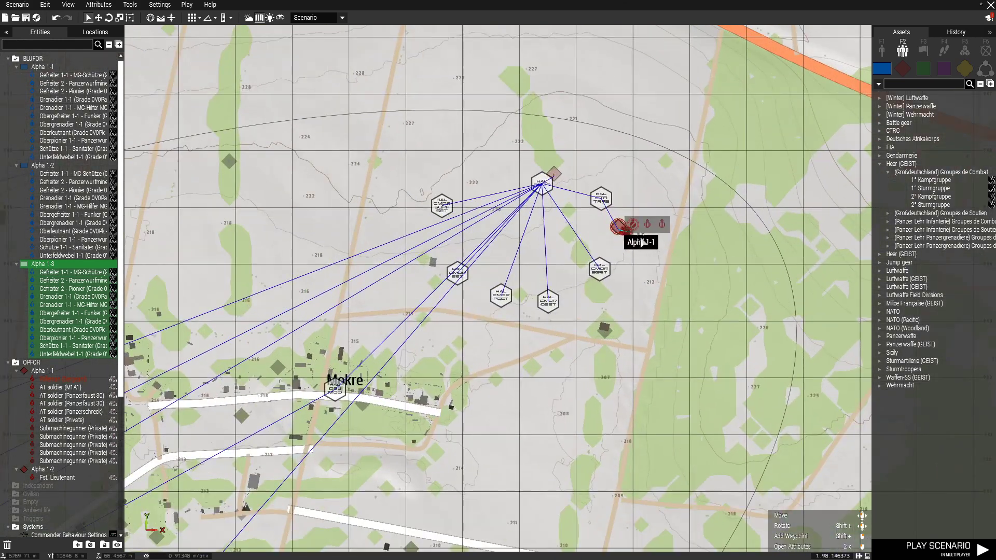
pyautogui.click(903, 68)
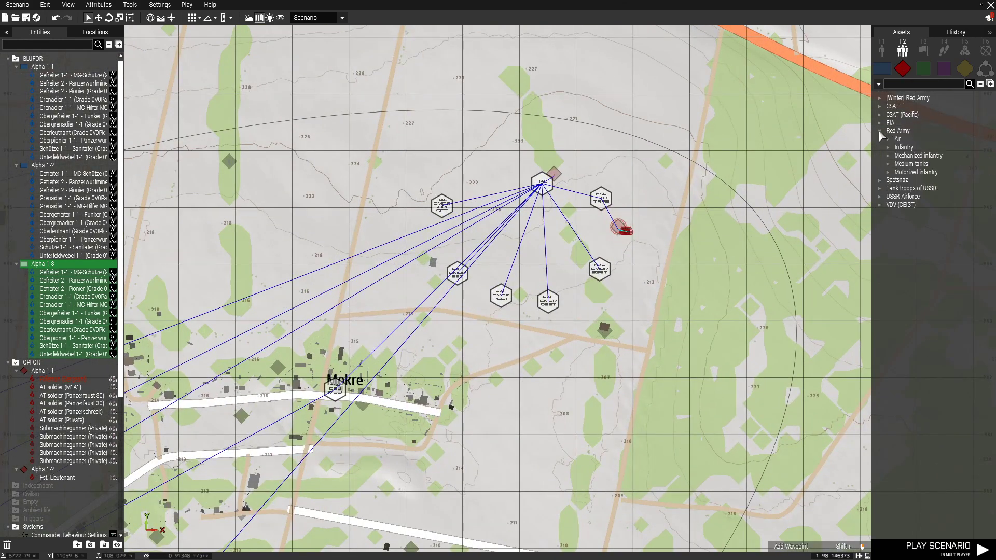
pyautogui.click(887, 147)
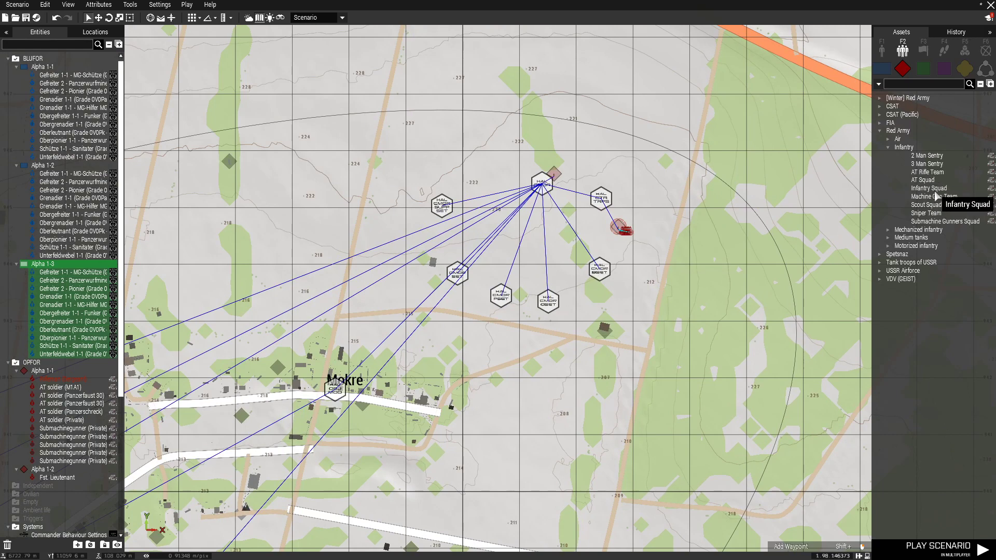
pyautogui.click(523, 411)
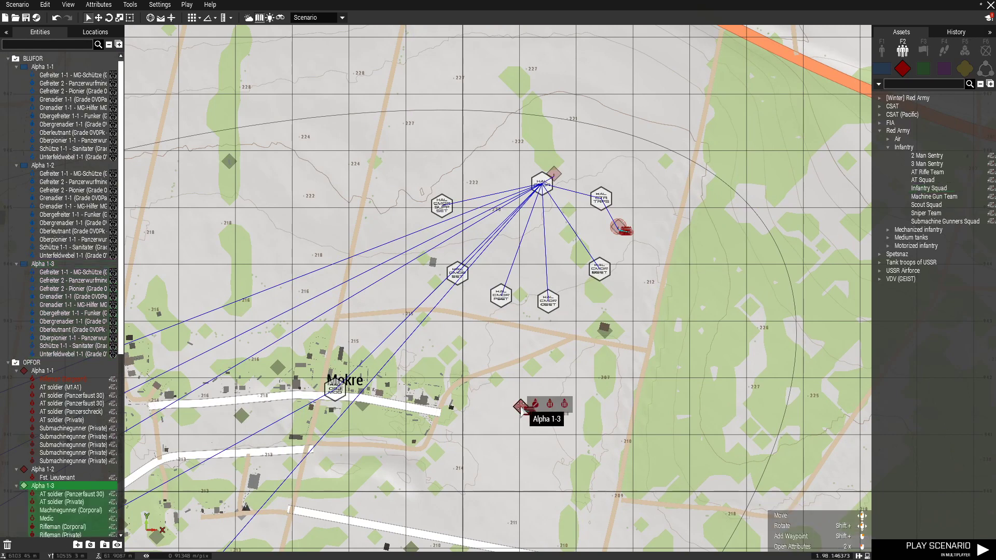
pyautogui.click(424, 346)
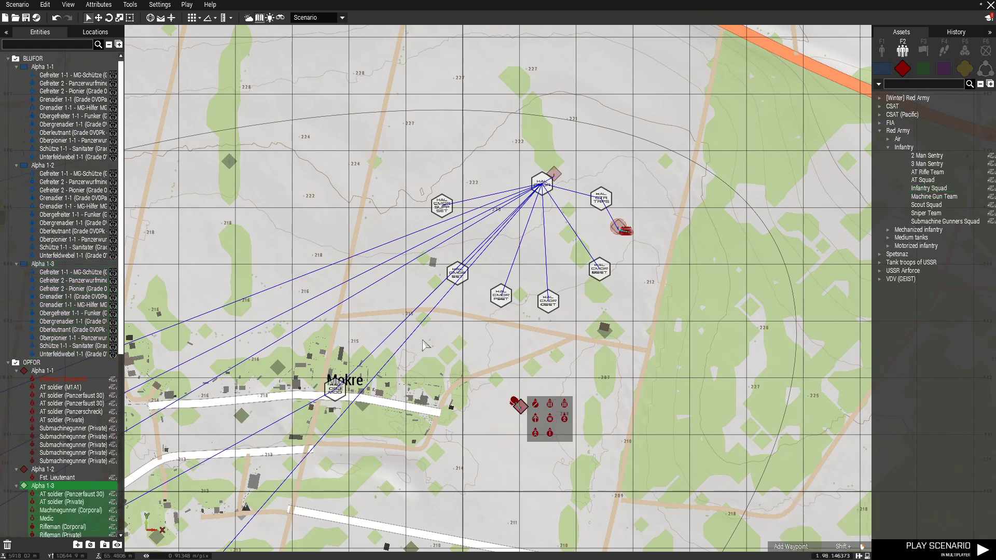
pyautogui.click(310, 243)
# Sync the Rifleman (Sergeant) leaders of the three new Red Army squads to the Include Squads module near the eastern HAL Commander.
pyautogui.scroll(8, 306, 248)
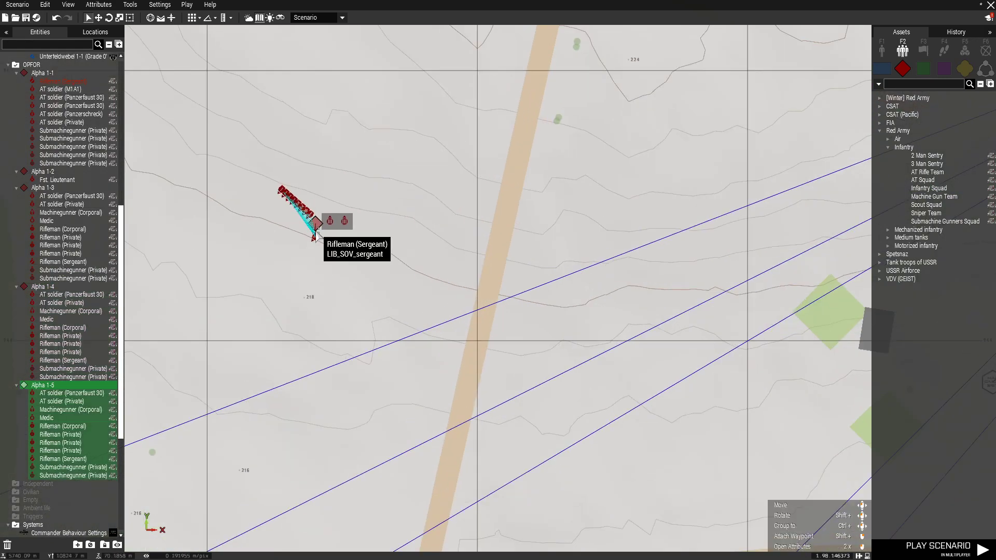
pyautogui.click(311, 206)
pyautogui.scroll(-1, 398, 325)
pyautogui.scroll(-5, 397, 321)
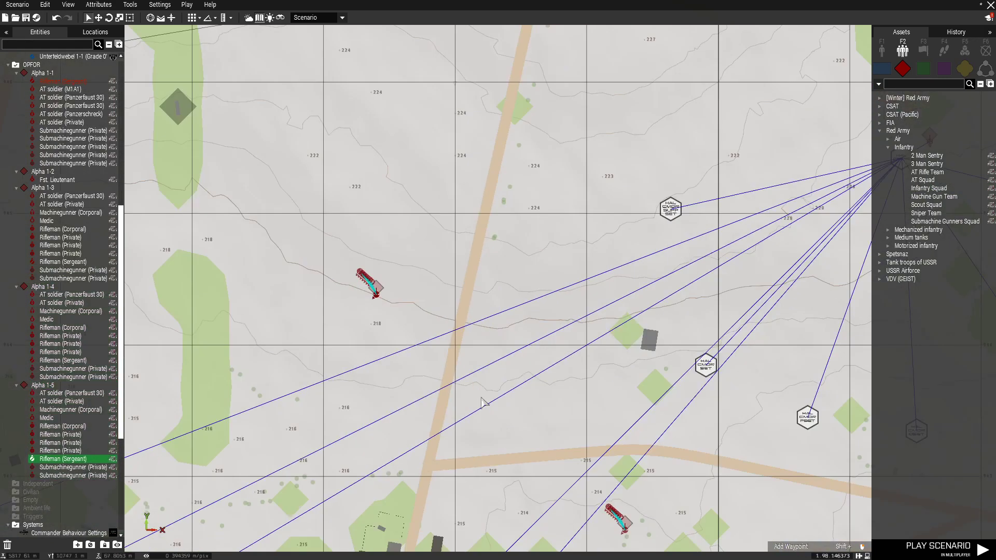
pyautogui.moveTo(645, 548); pyautogui.dragTo(492, 226, button='right')
pyautogui.scroll(2, 493, 228)
pyautogui.moveTo(822, 427); pyautogui.dragTo(555, 239, button='right')
pyautogui.scroll(2, 555, 236)
pyautogui.rightClick(553, 234)
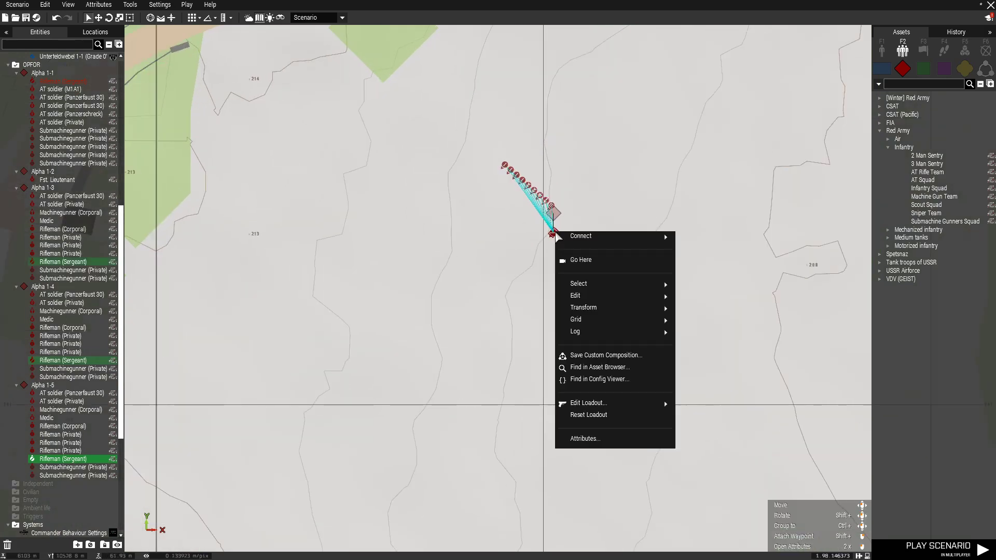
pyautogui.moveTo(623, 237)
pyautogui.click(685, 242)
pyautogui.scroll(-5, 494, 311)
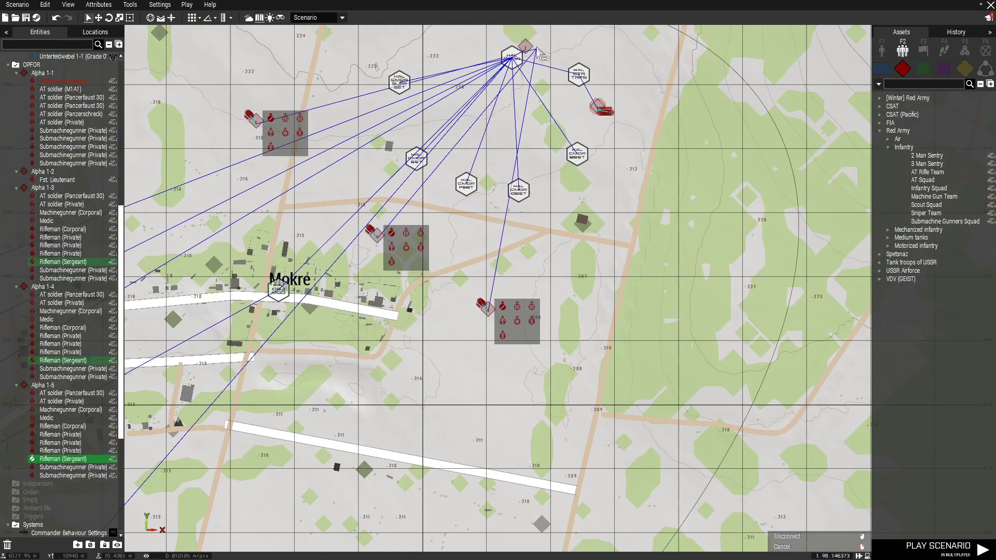
pyautogui.moveTo(539, 52); pyautogui.dragTo(451, 127, button='right')
pyautogui.click(490, 150)
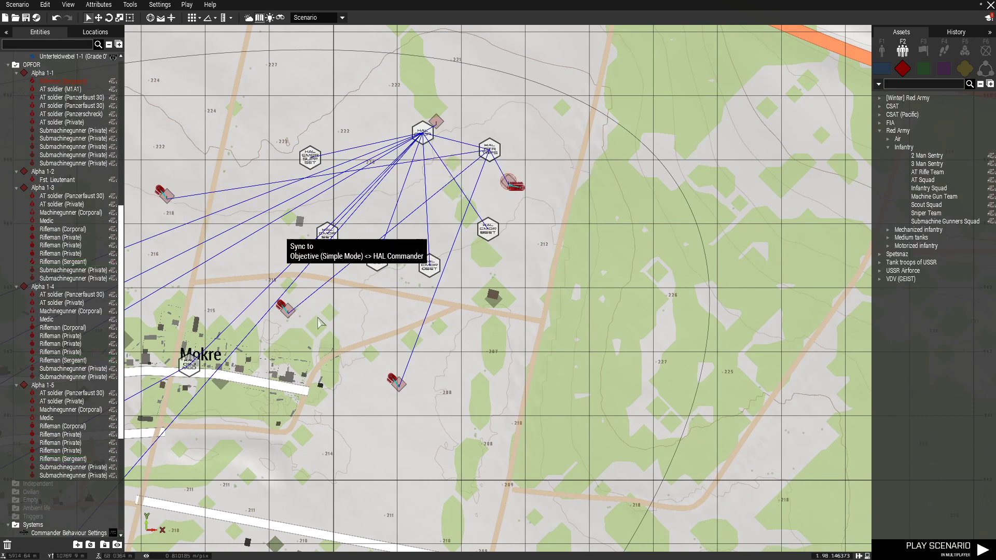
# Place an NR6 Forces Spawn Forces module in the open field northeast of Mokre, between the two nearest OPFOR squads.
pyautogui.scroll(-3, 423, 418)
pyautogui.scroll(-3, 423, 415)
pyautogui.scroll(5, 443, 418)
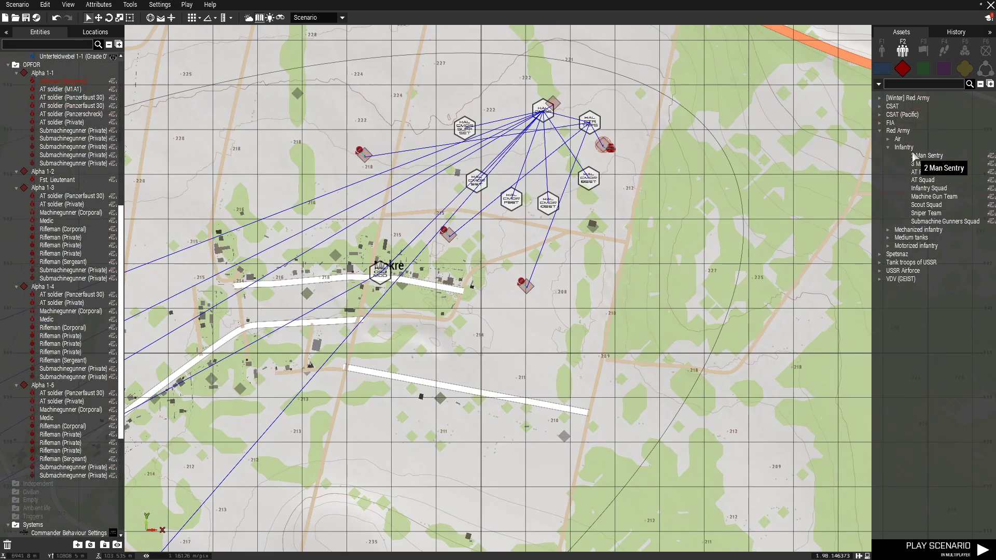
pyautogui.click(880, 131)
pyautogui.click(965, 68)
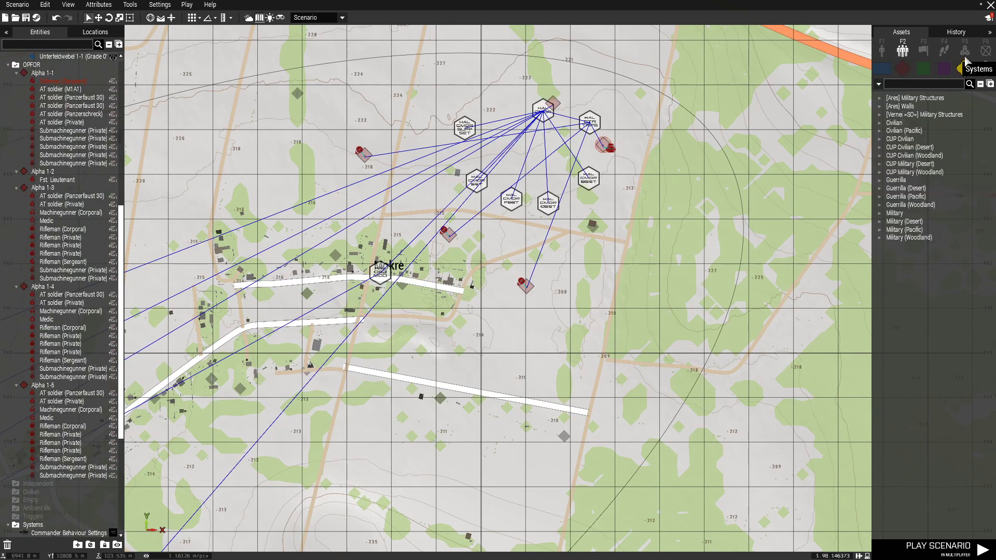
pyautogui.click(965, 55)
pyautogui.click(881, 254)
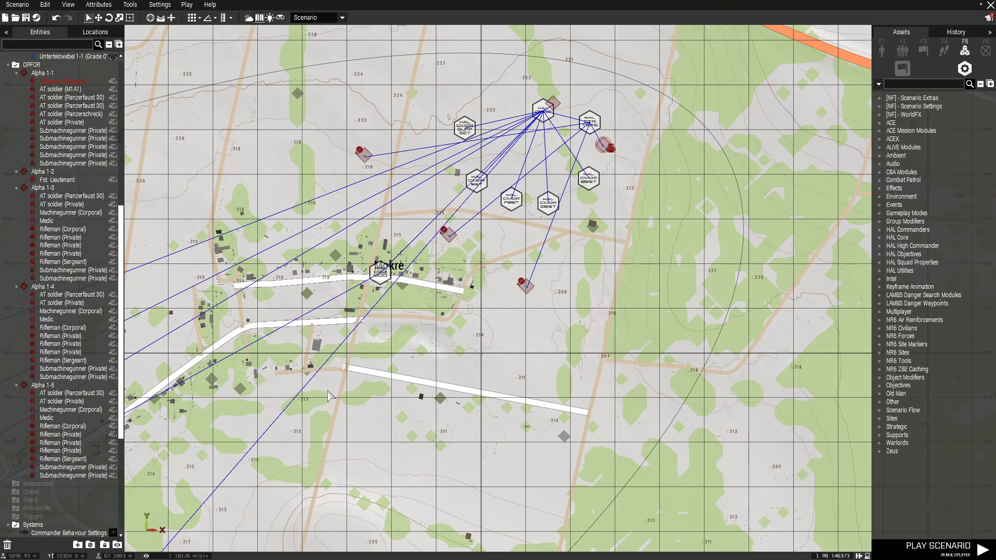
pyautogui.scroll(-3, 472, 404)
pyautogui.moveTo(469, 409); pyautogui.dragTo(635, 327, button='right')
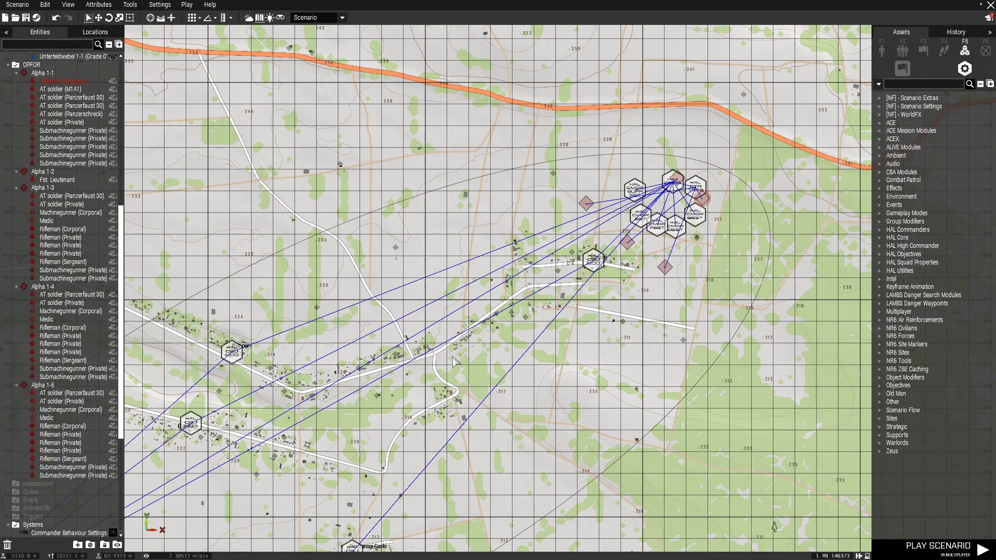
pyautogui.moveTo(452, 356); pyautogui.dragTo(586, 288, button='right')
pyautogui.moveTo(427, 365); pyautogui.dragTo(468, 333, button='right')
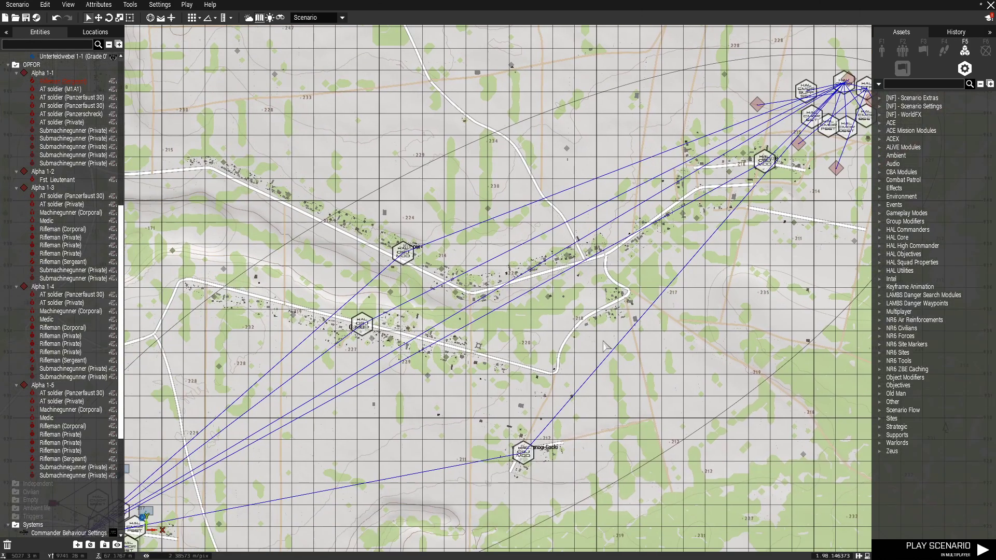
pyautogui.moveTo(604, 346); pyautogui.dragTo(411, 378, button='right')
pyautogui.scroll(-2, 411, 376)
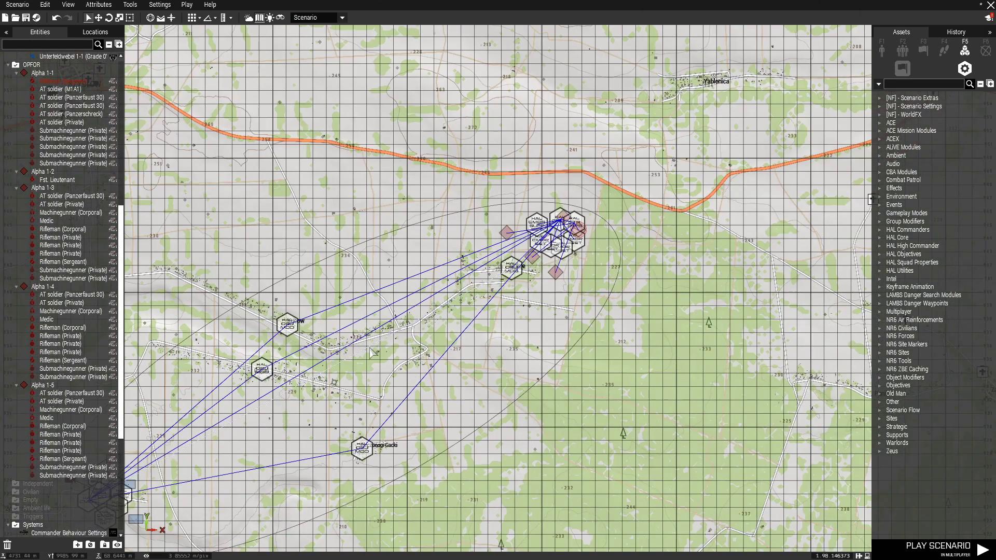
pyautogui.scroll(6, 552, 265)
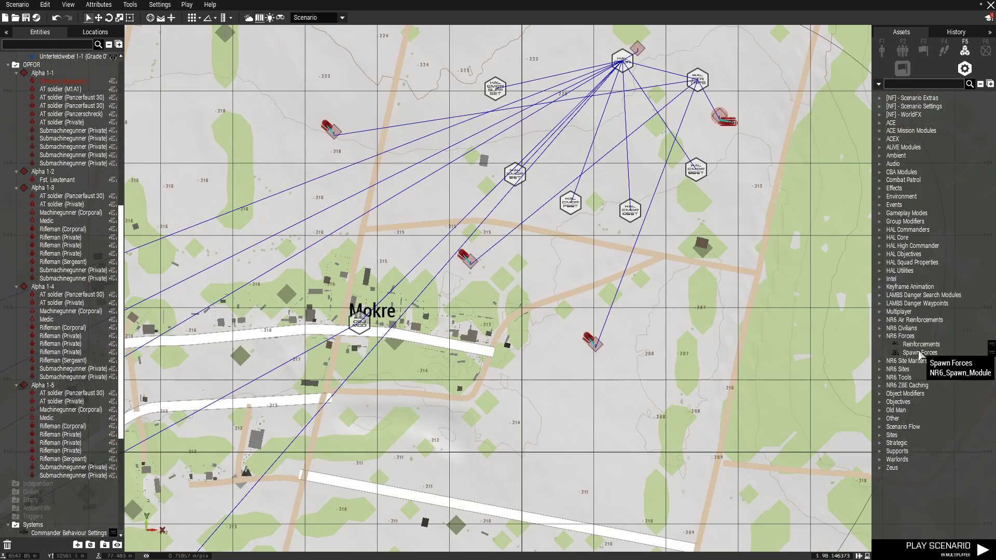
pyautogui.click(547, 273)
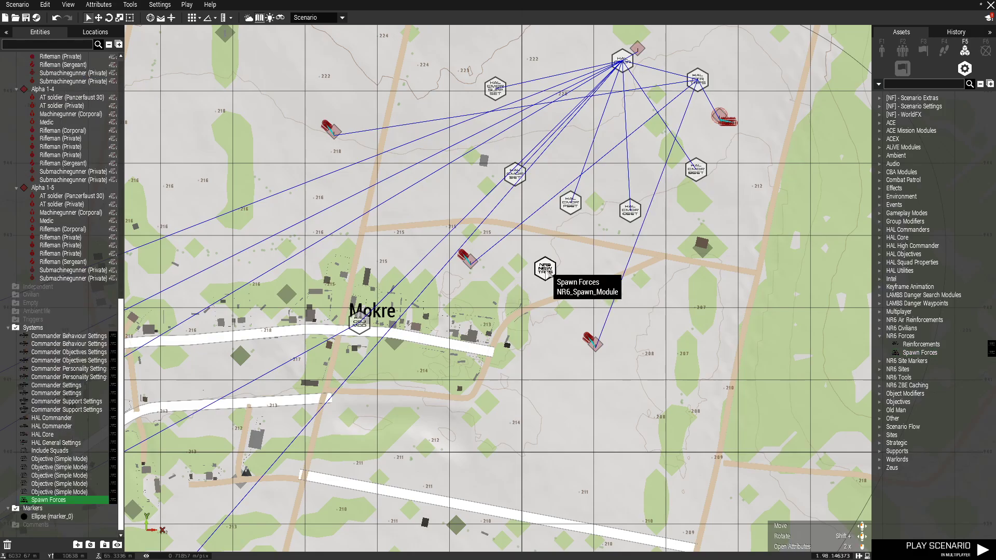
# Configure the Spawn Forces module with side OPFOR, 3 spawns at once, spawn radius 500 and faction custom.
pyautogui.click(468, 263)
pyautogui.click(468, 285)
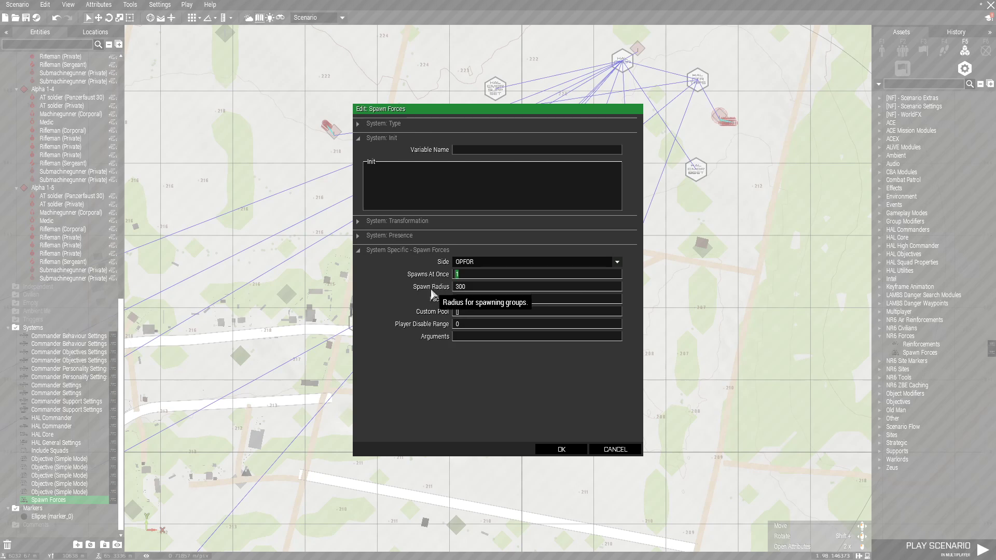
pyautogui.doubleClick(467, 287)
pyautogui.write('500')
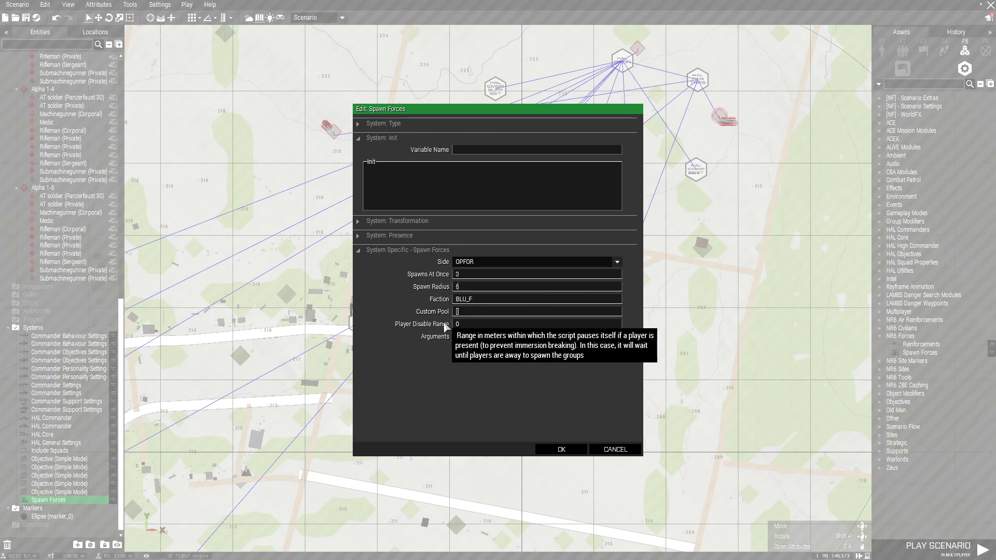
pyautogui.doubleClick(481, 300)
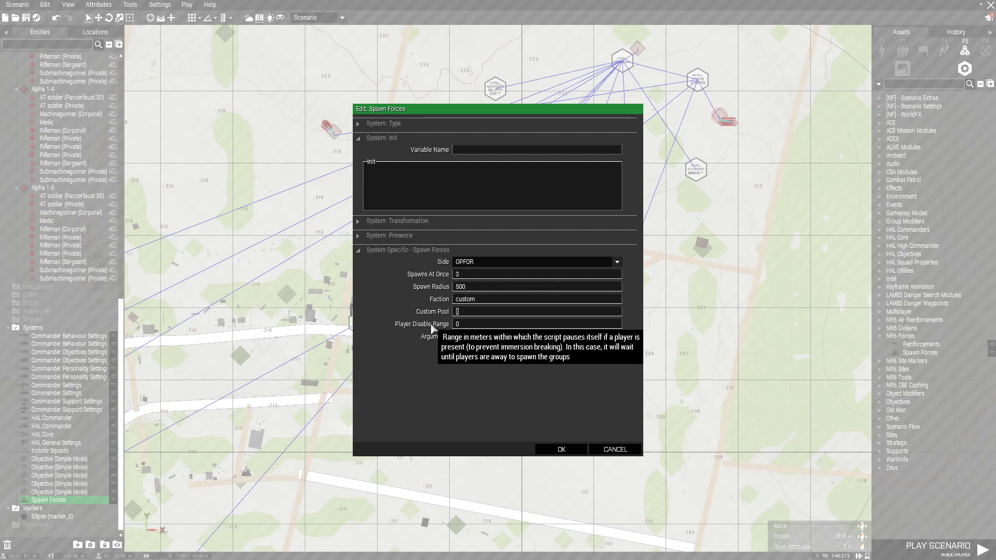
pyautogui.click(554, 450)
# Place an NR6 Tools Asset Compiler module beside the Spawn Forces module and sync the two.
pyautogui.scroll(3, 571, 282)
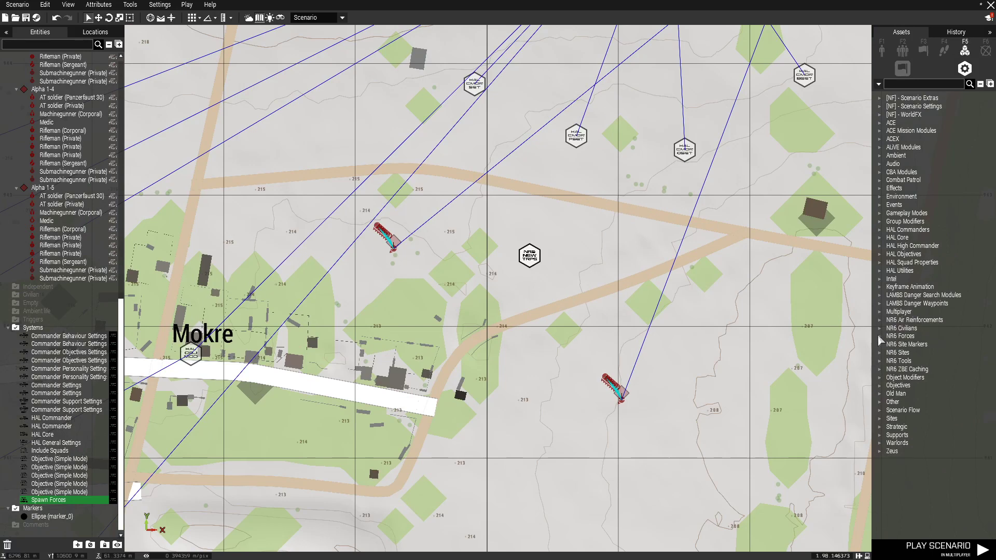
pyautogui.click(880, 363)
pyautogui.click(921, 370)
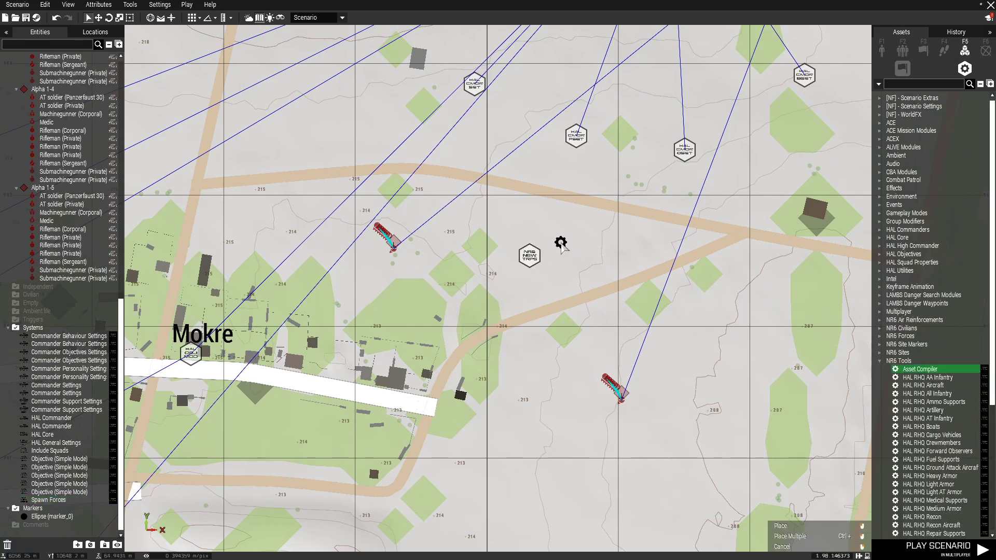
pyautogui.click(560, 243)
pyautogui.rightClick(561, 242)
pyautogui.moveTo(585, 248)
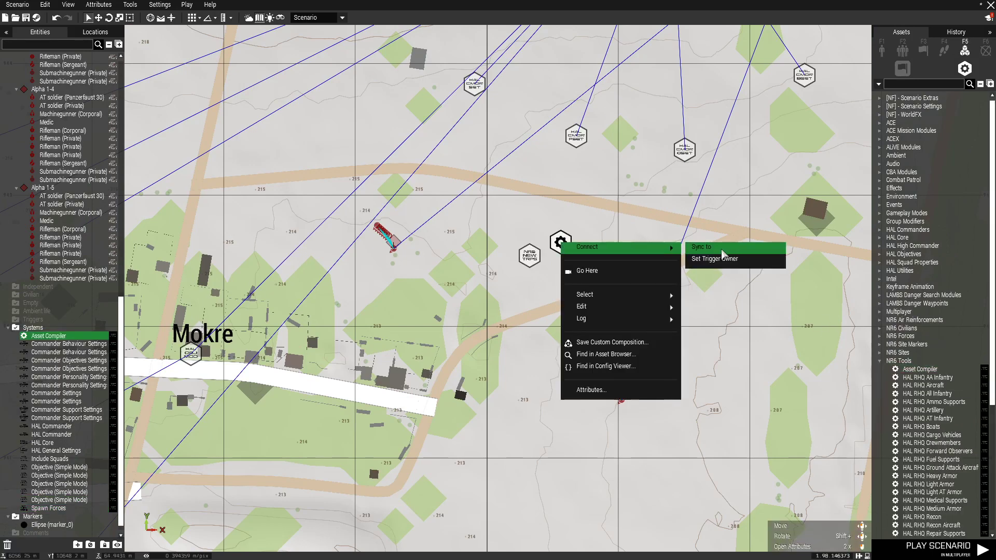
pyautogui.click(724, 256)
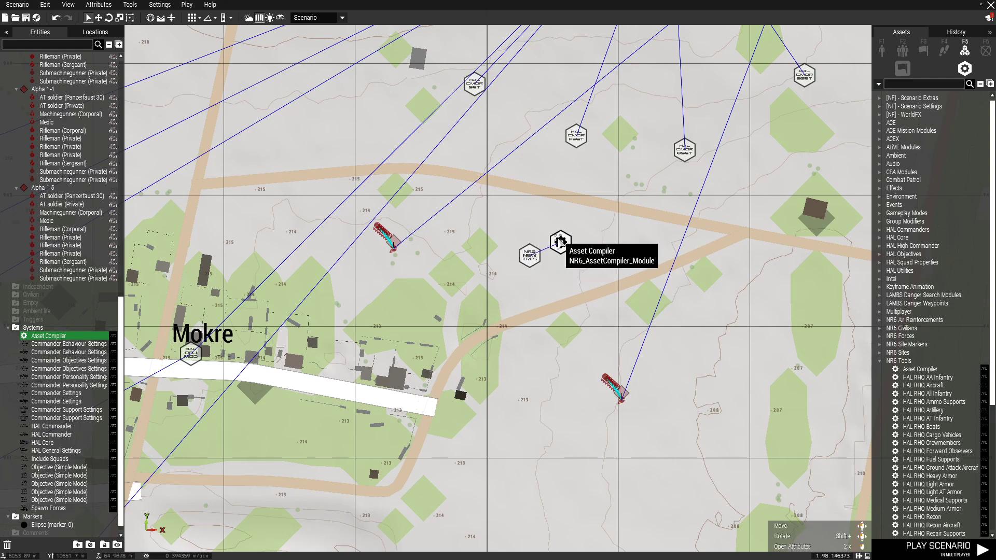
# Move the Asset Compiler module further southeast, away from the Spawn Forces module.
pyautogui.moveTo(560, 241); pyautogui.dragTo(596, 265)
pyautogui.scroll(3, 605, 262)
pyautogui.scroll(-2, 587, 263)
pyautogui.scroll(2, 589, 264)
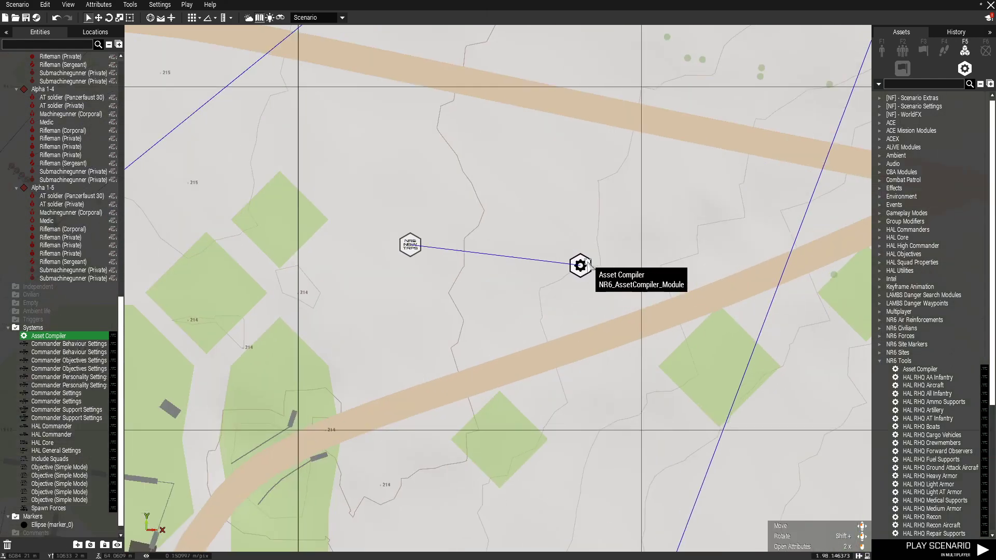
pyautogui.scroll(-2, 589, 264)
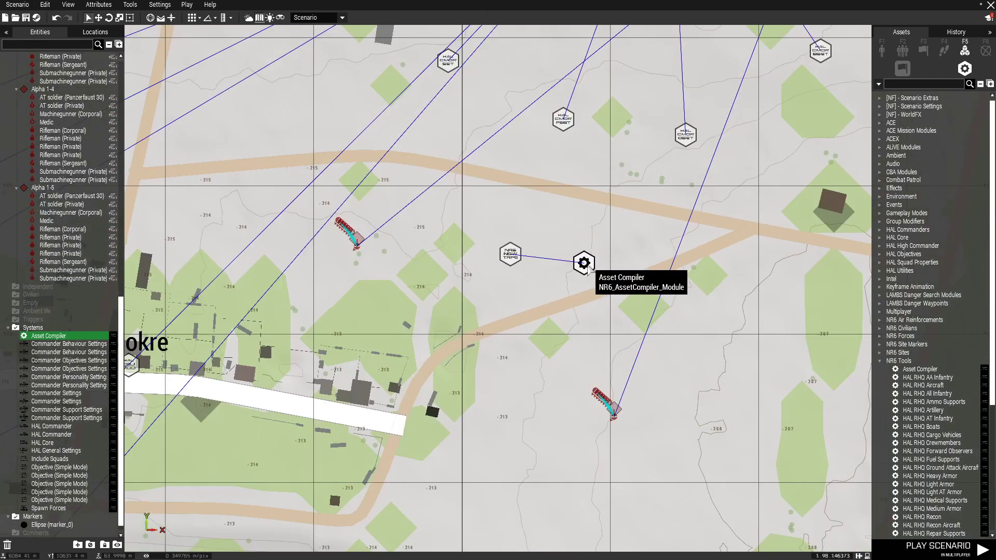
# Place an OPFOR Red Army AT Squad just north of the Asset Compiler module and rotate it to face south.
pyautogui.press('F2')
pyautogui.click(903, 68)
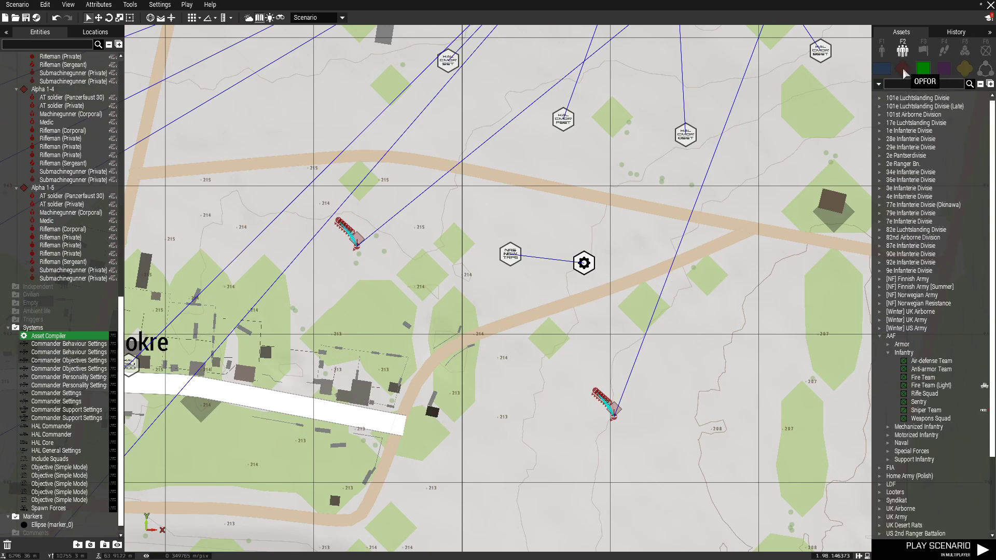
pyautogui.click(889, 147)
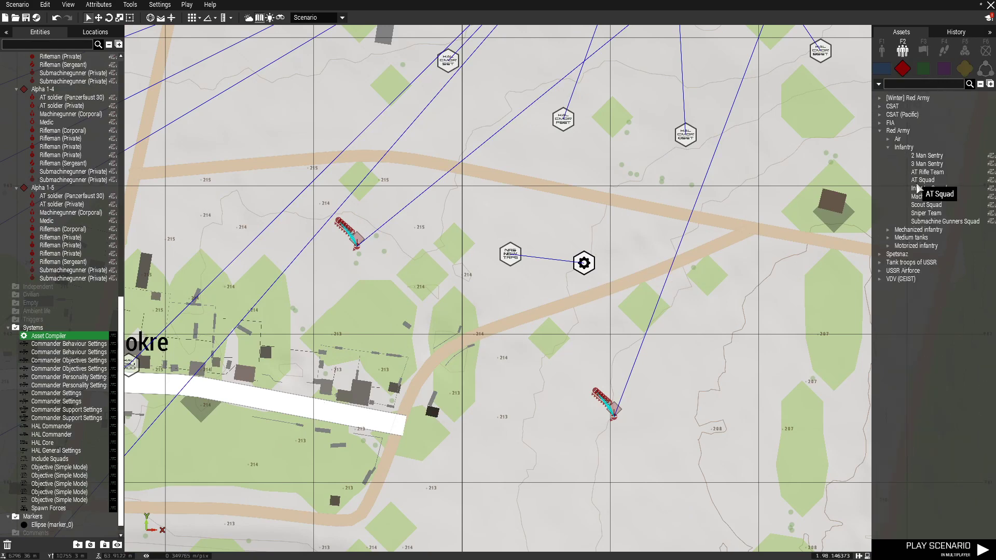
pyautogui.scroll(5, 597, 239)
pyautogui.click(588, 219)
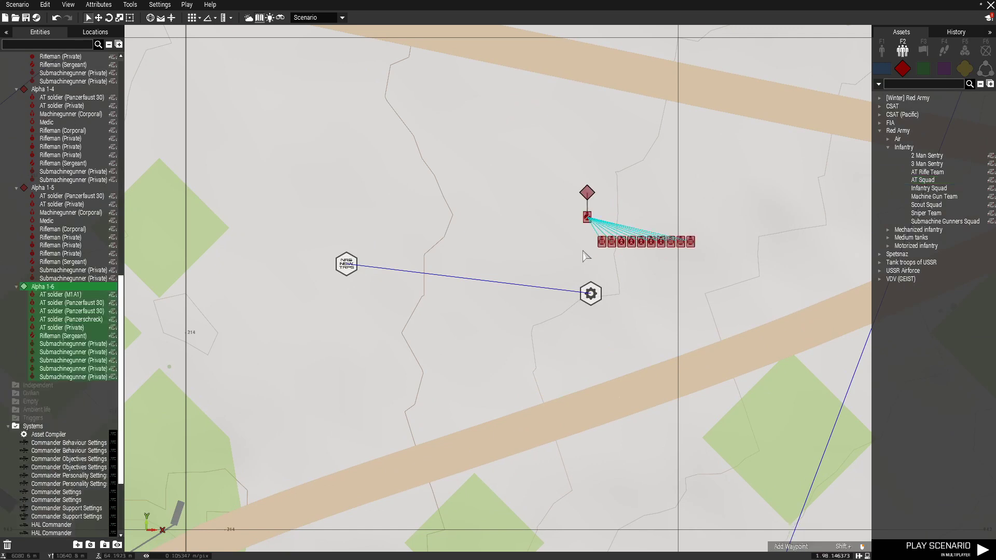
pyautogui.keyDown('shift'); pyautogui.moveTo(588, 221); pyautogui.dragTo(587, 233); pyautogui.keyUp('shift')
pyautogui.click(587, 233)
# Sync the AT Squad's Rifleman (Sergeant) leader to the Asset Compiler module.
pyautogui.rightClick(586, 216)
pyautogui.moveTo(648, 222)
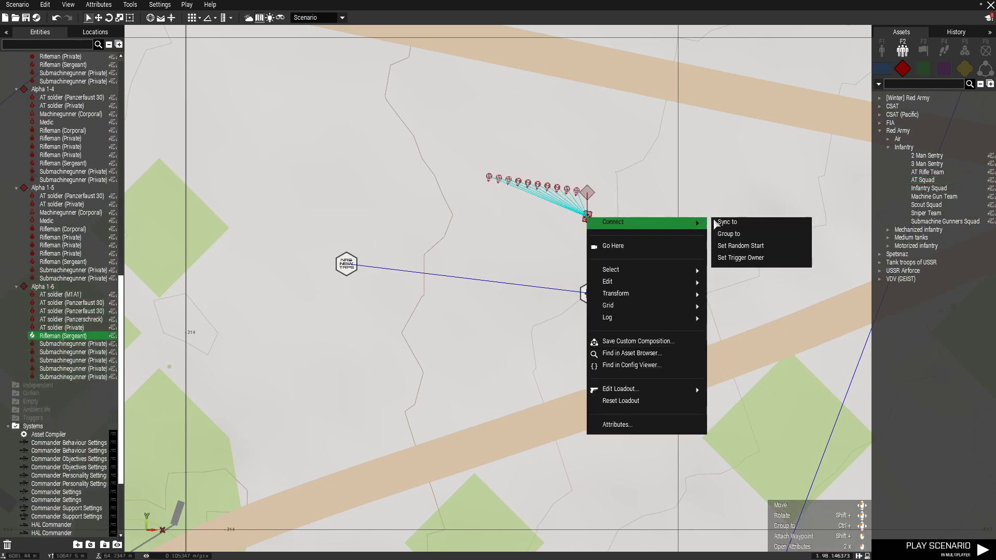
pyautogui.click(715, 226)
pyautogui.rightClick(587, 217)
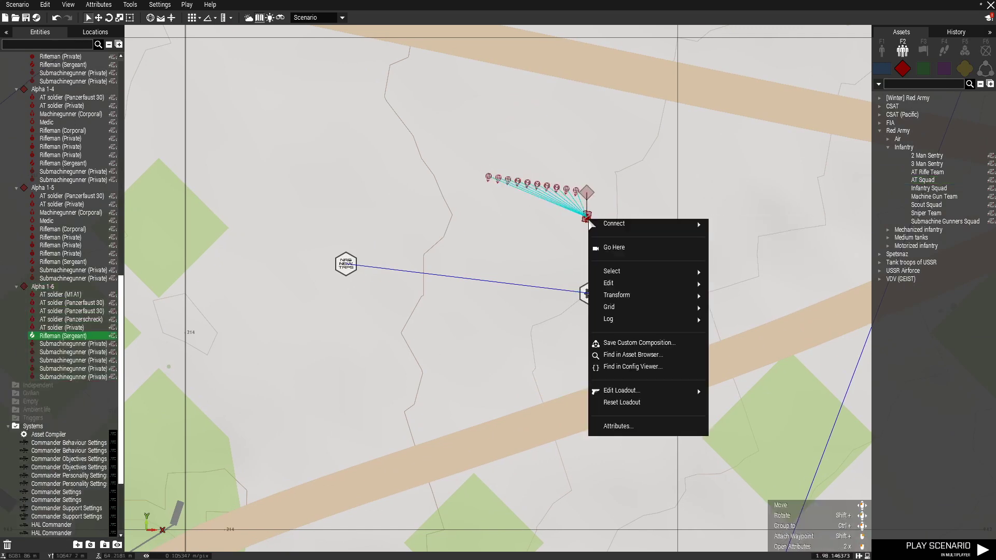
pyautogui.click(717, 224)
pyautogui.click(590, 294)
# Bring the editor camera to the ground just south of the Asset Compiler module to view the squad in 3D.
pyautogui.rightClick(558, 341)
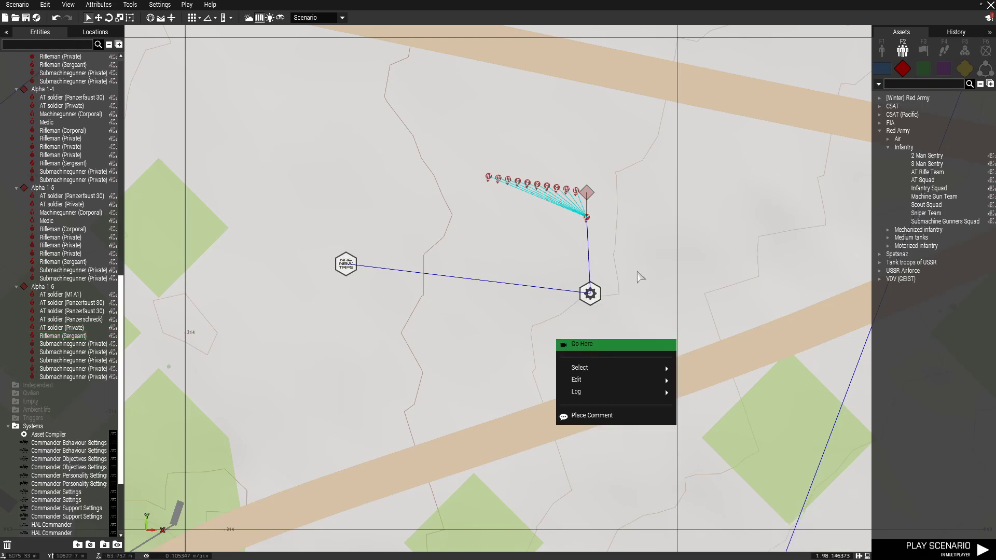
pyautogui.click(602, 344)
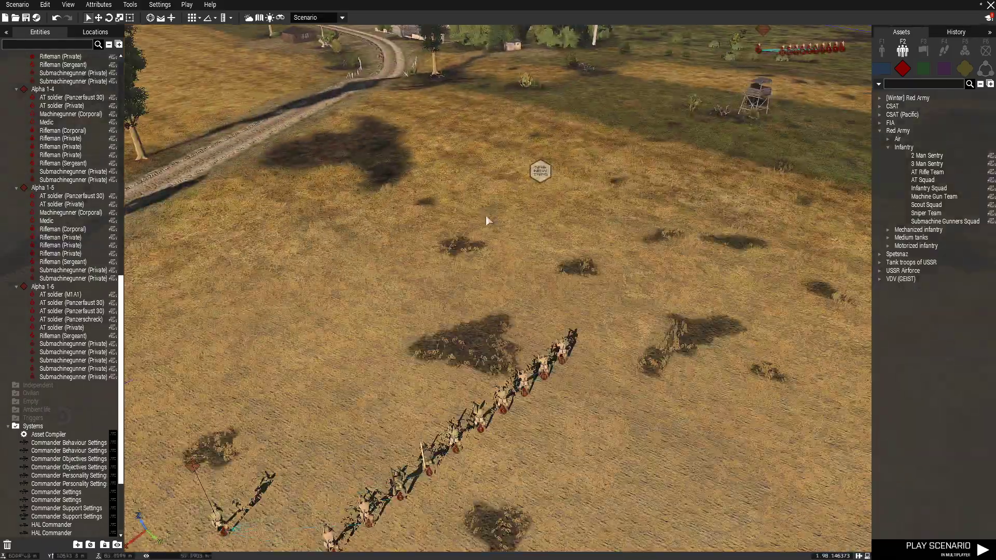
# Open the ACE Arsenal for a Submachinegunner (Private) in the middle of the AT Squad's line.
pyautogui.scroll(5, 587, 221)
pyautogui.scroll(-5, 497, 380)
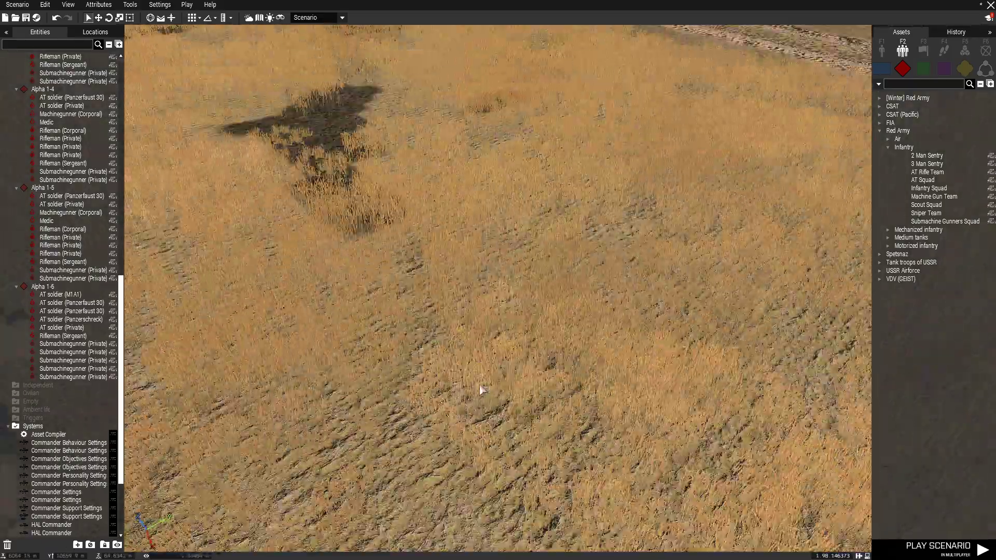
pyautogui.scroll(-4, 480, 390)
pyautogui.moveTo(478, 392); pyautogui.dragTo(532, 365, button='right')
pyautogui.scroll(5, 532, 369)
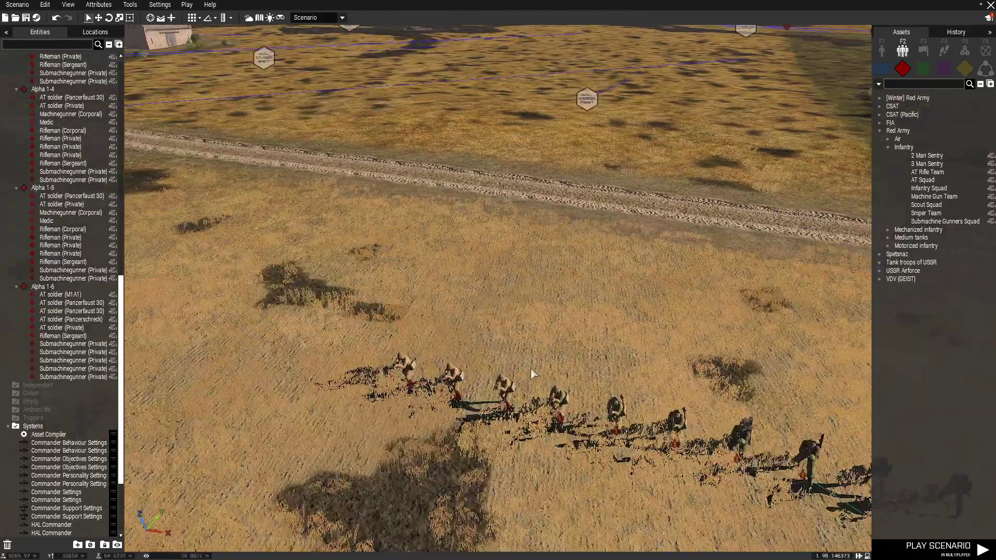
pyautogui.rightClick(441, 388)
pyautogui.moveTo(537, 519)
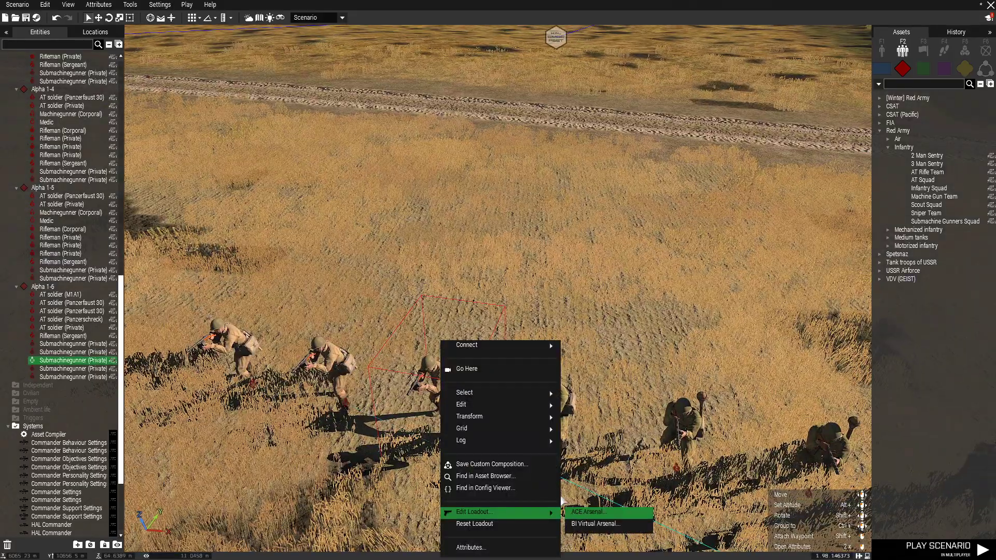
pyautogui.click(588, 512)
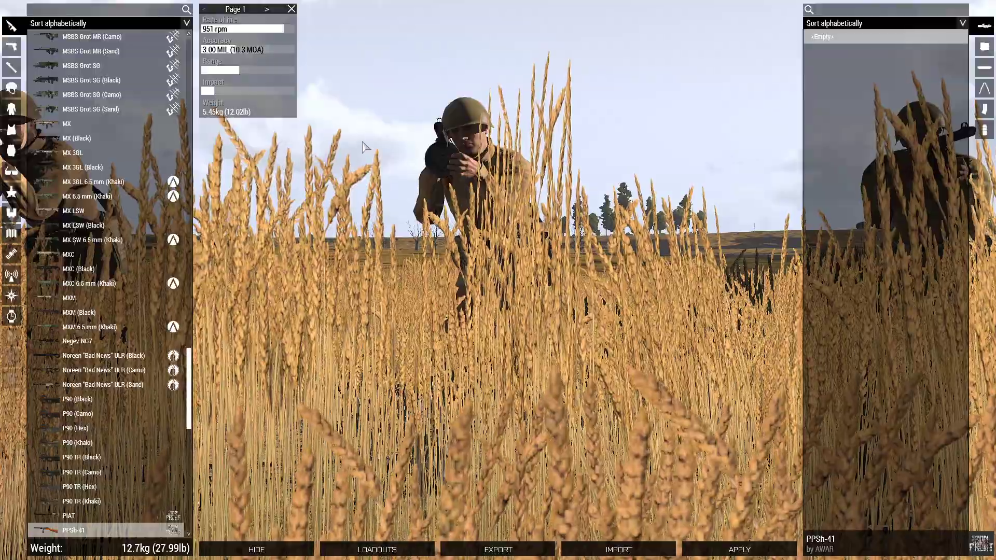
# Equip the soldier with a PTRD-41 as primary weapon and add a .30-06 50Rnd Belt to his vest.
pyautogui.scroll(-2, 104, 340)
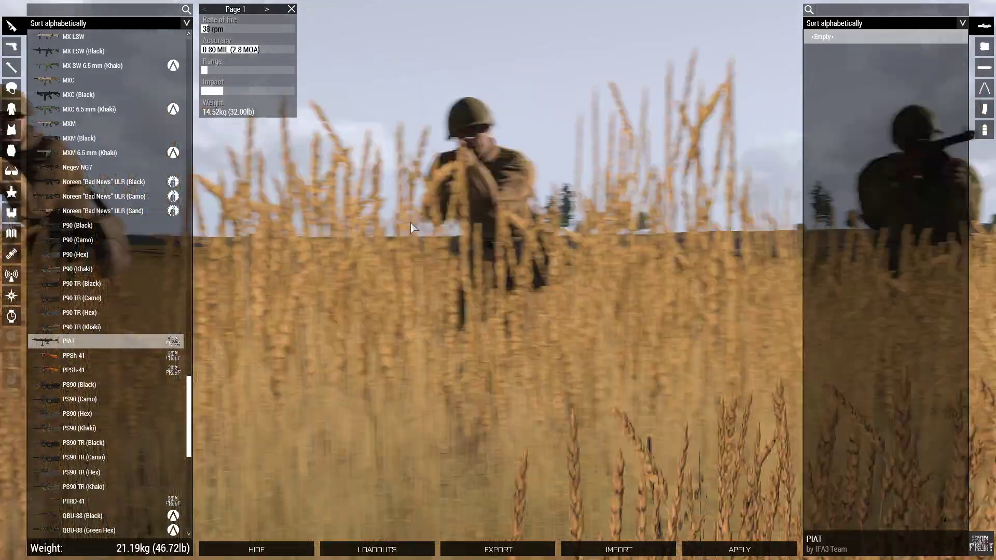
pyautogui.moveTo(410, 224); pyautogui.dragTo(456, 284, button='right')
pyautogui.scroll(-3, 114, 366)
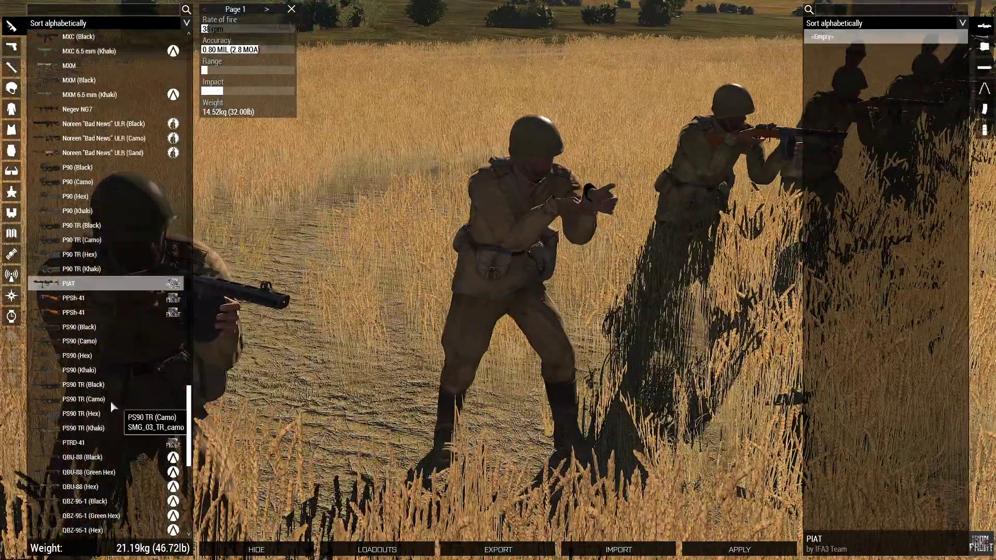
pyautogui.click(86, 384)
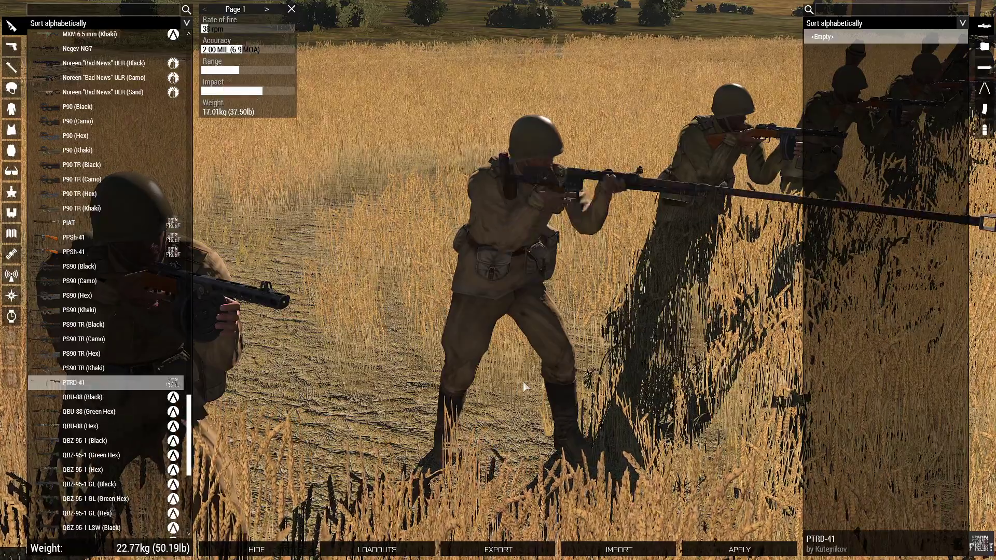
pyautogui.moveTo(524, 385); pyautogui.dragTo(475, 385, button='right')
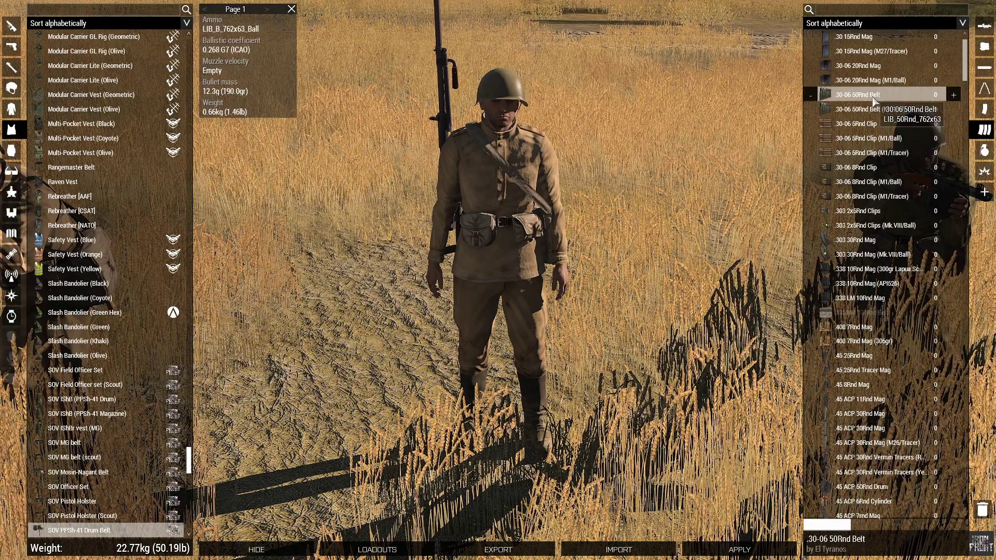
pyautogui.click(953, 95)
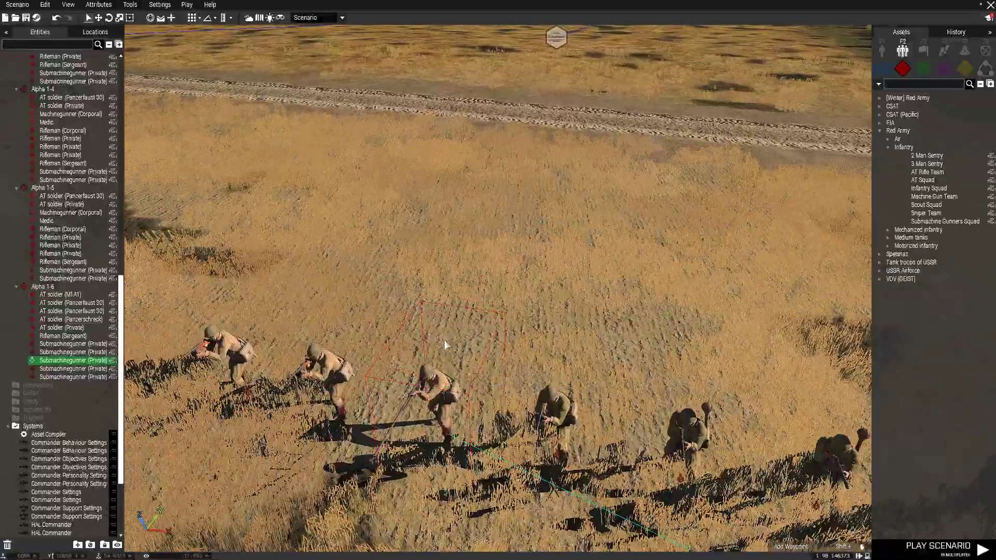
# Select the Asset Compiler module and examine its sync lines to the AT Squad leader and the Spawn Forces module.
pyautogui.scroll(-2, 350, 268)
pyautogui.scroll(3, 490, 241)
pyautogui.scroll(-5, 522, 345)
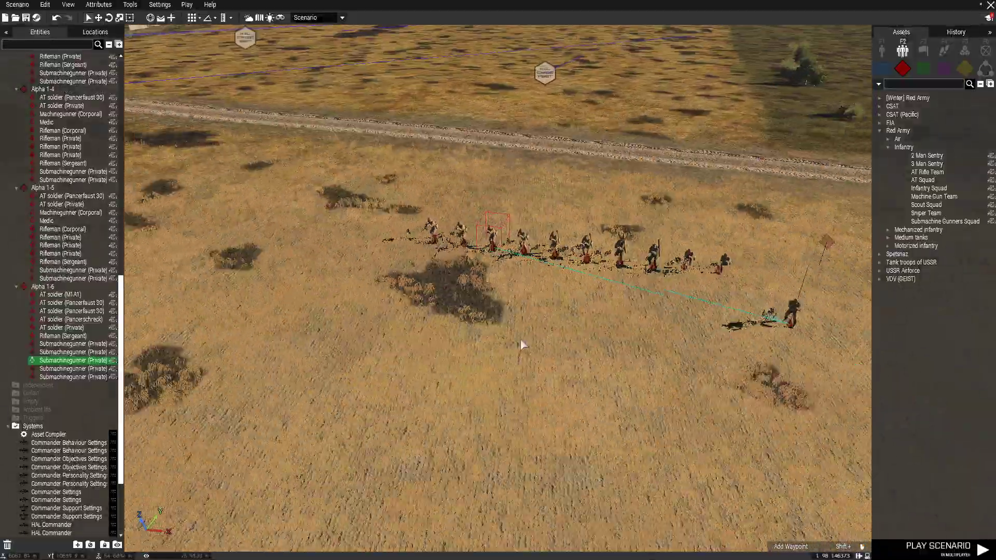
pyautogui.moveTo(522, 344); pyautogui.dragTo(558, 370, button='right')
pyautogui.press('d')
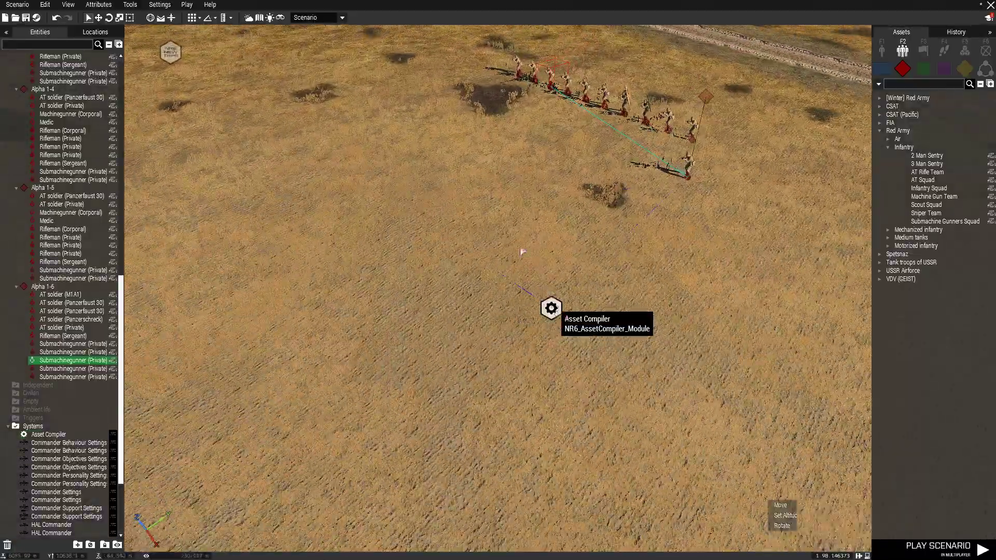
pyautogui.click(552, 306)
pyautogui.moveTo(552, 307); pyautogui.dragTo(629, 365, button='right')
pyautogui.press('d')
pyautogui.press('s')
pyautogui.press('a')
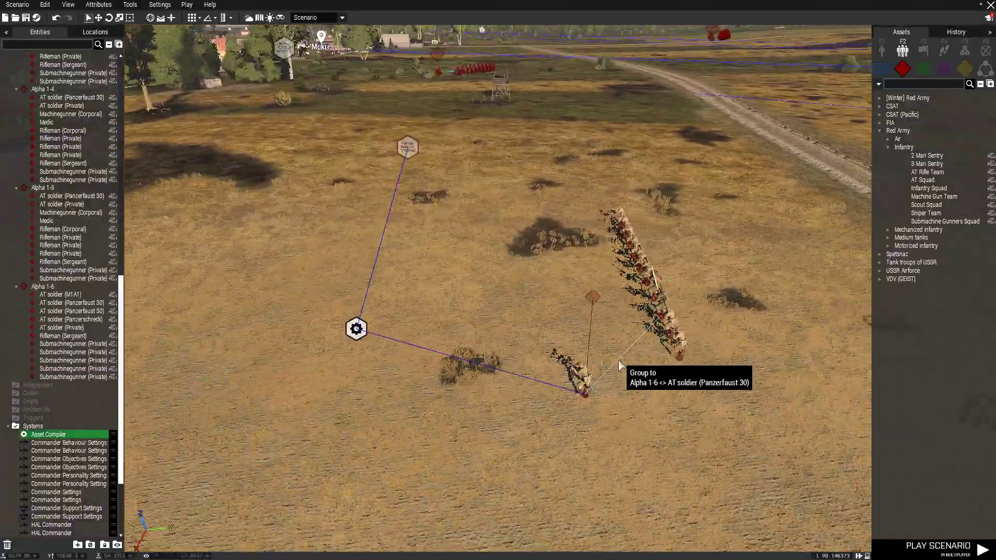
pyautogui.press('w')
pyautogui.press('d')
pyautogui.press('s')
pyautogui.press('d')
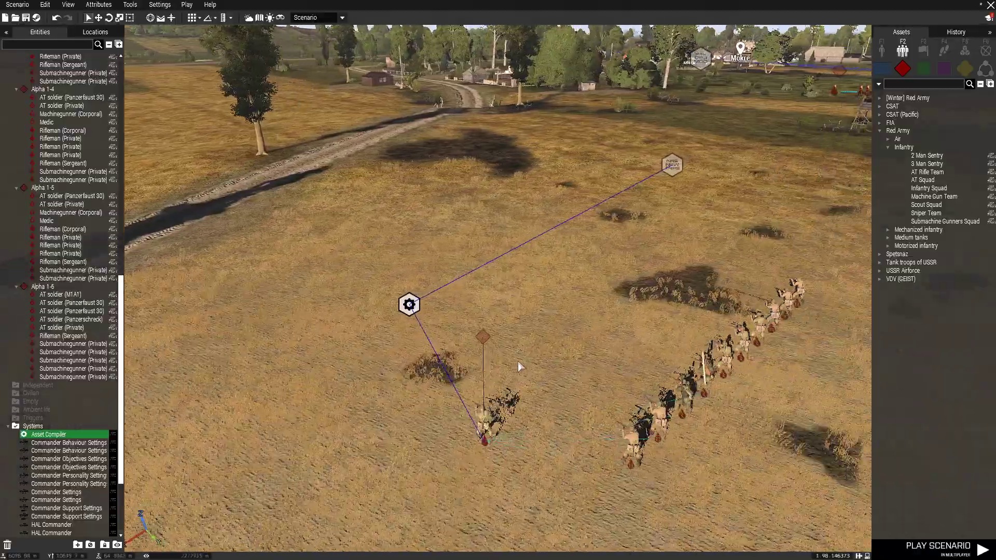
# Move the AT Squad slightly farther away from the Asset Compiler module.
pyautogui.moveTo(487, 344); pyautogui.dragTo(552, 296)
pyautogui.press('s')
pyautogui.click(494, 479)
pyautogui.press('d')
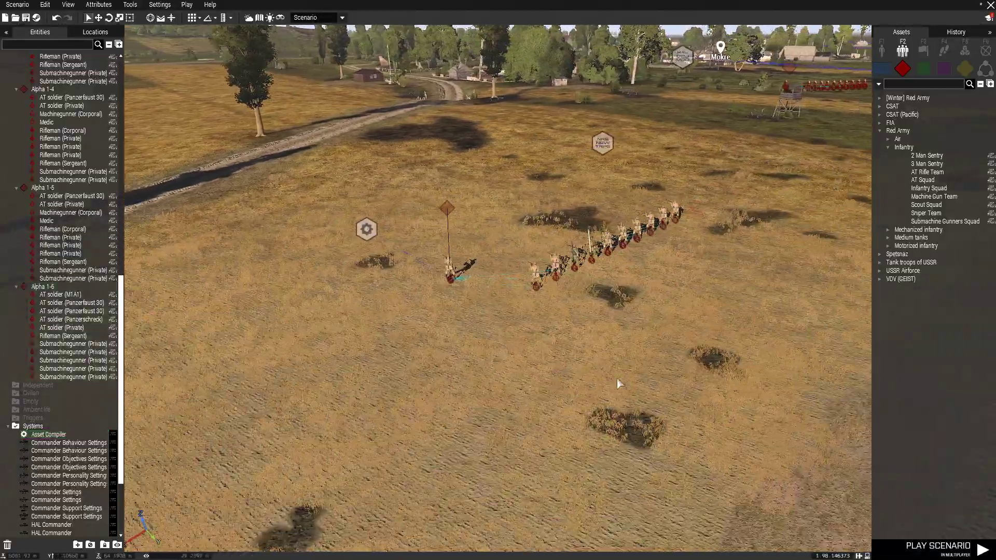
# Place an NKVD group of a Rifleman (Private), a Rifleman (Serg. 1st.cl.) and a Snd. Lieutenant between the Asset Compiler and the AT Squad.
pyautogui.moveTo(618, 379); pyautogui.dragTo(770, 300, button='right')
pyautogui.press('a')
pyautogui.click(882, 51)
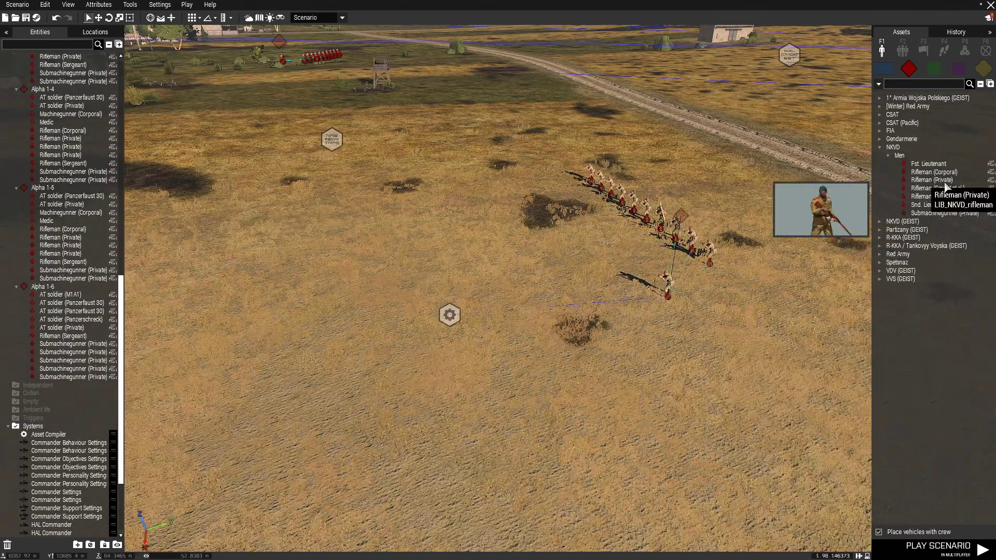
pyautogui.click(932, 180)
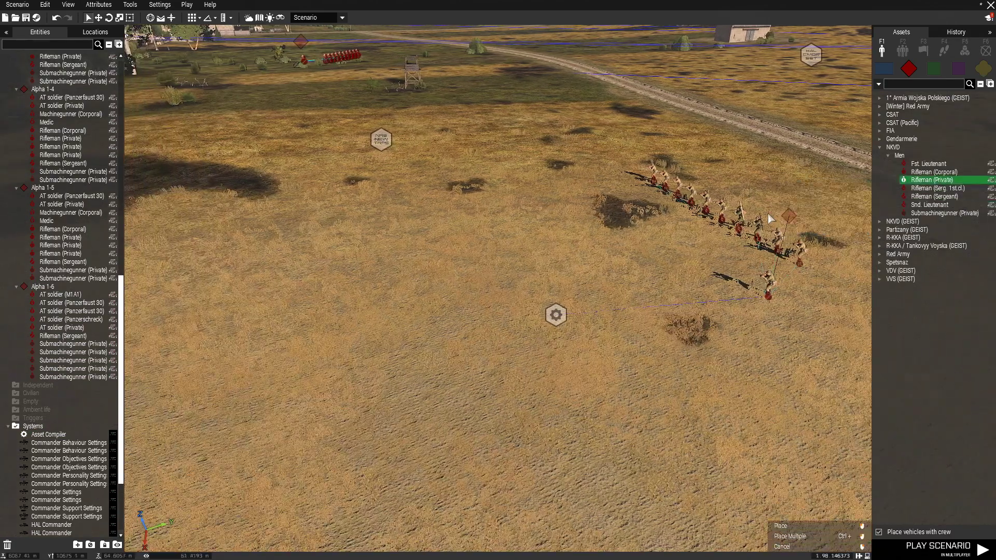
pyautogui.click(574, 267)
pyautogui.click(934, 189)
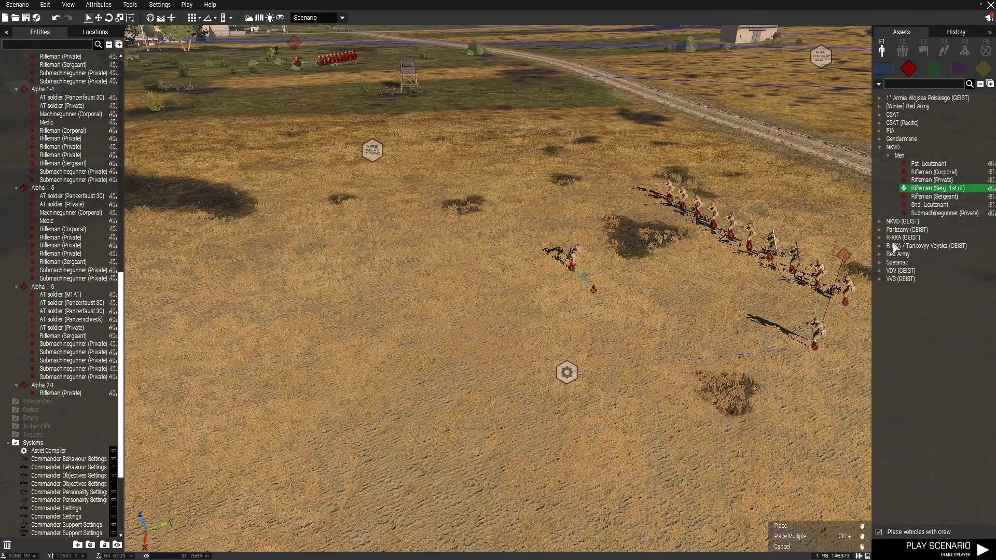
pyautogui.click(623, 314)
# Sync the NKVD group's Rifleman (Private) leader to the Asset Compiler module.
pyautogui.rightClick(567, 269)
pyautogui.click(718, 276)
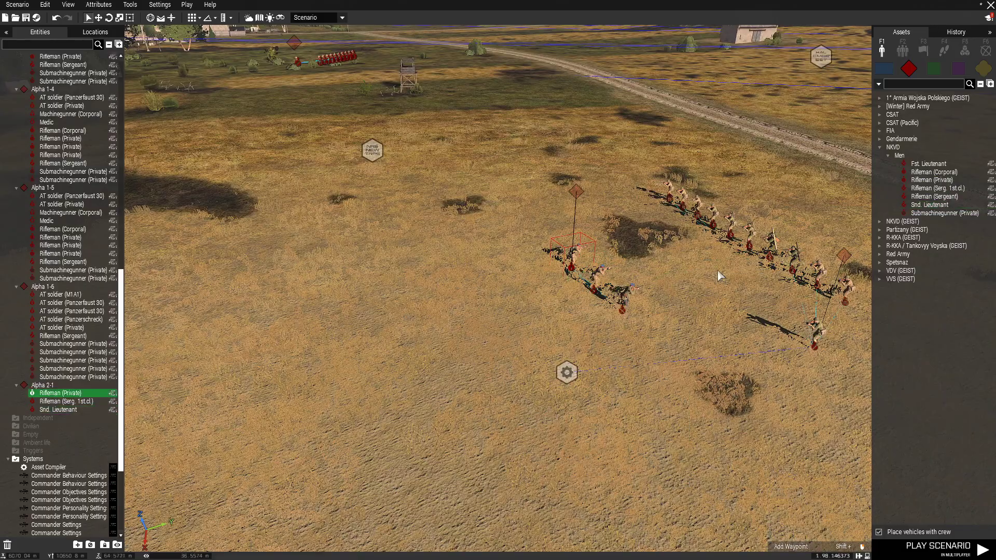
pyautogui.rightClick(570, 275)
pyautogui.click(725, 281)
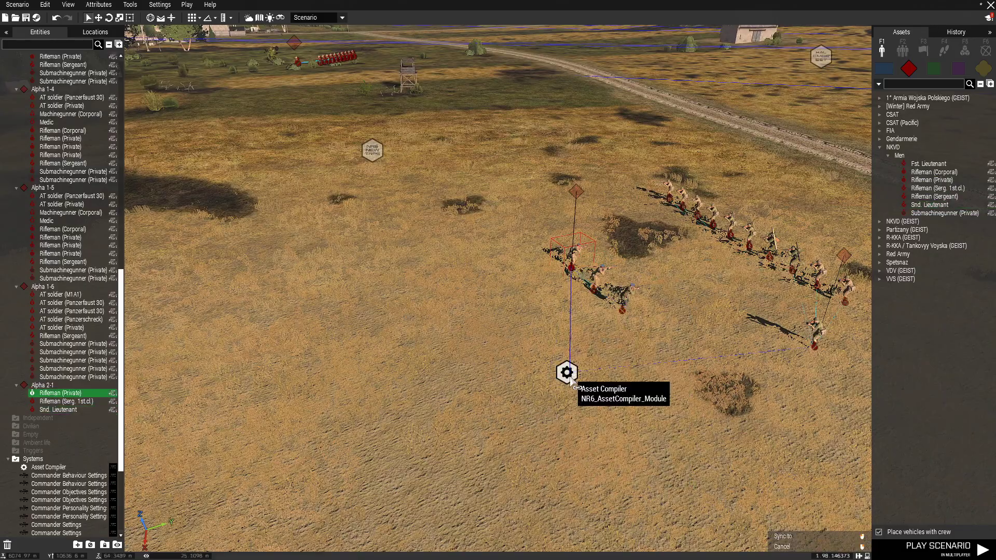
# Move the three-man NKVD group up close to the AT Squad's line.
pyautogui.press('d')
pyautogui.press('a')
pyautogui.press('w')
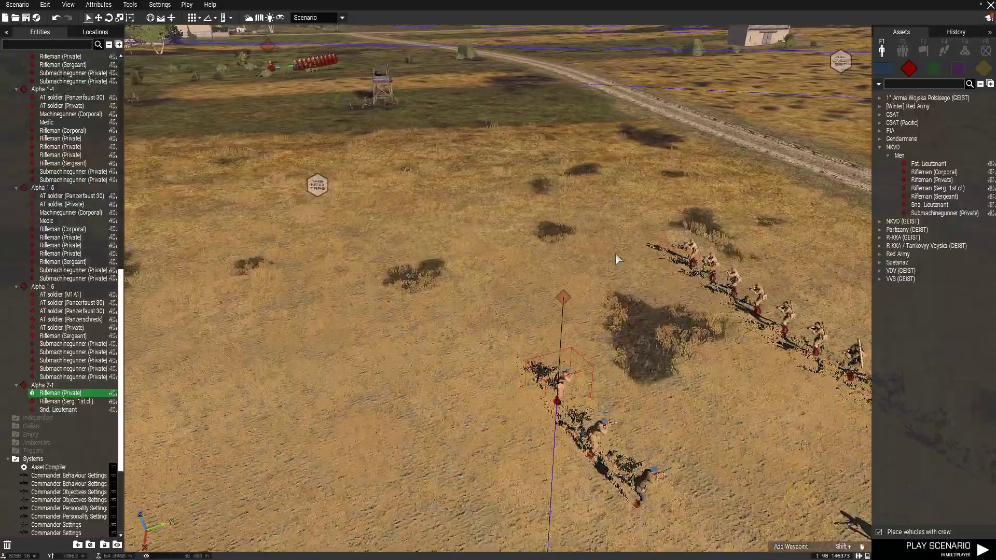
pyautogui.press('a')
pyautogui.moveTo(616, 258); pyautogui.dragTo(567, 311, button='right')
pyautogui.press('s')
pyautogui.press('a')
pyautogui.press('w')
pyautogui.press('d')
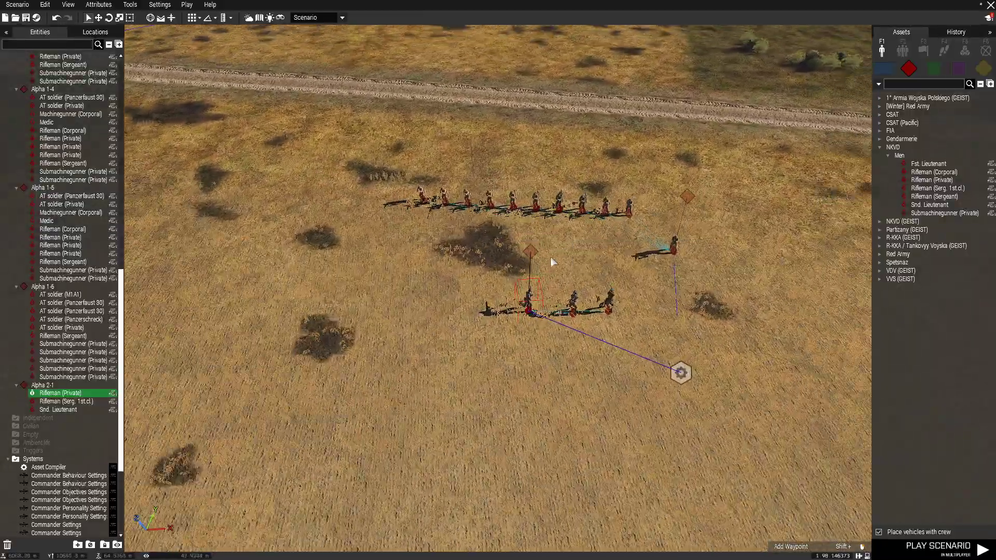
pyautogui.moveTo(529, 252); pyautogui.dragTo(541, 182)
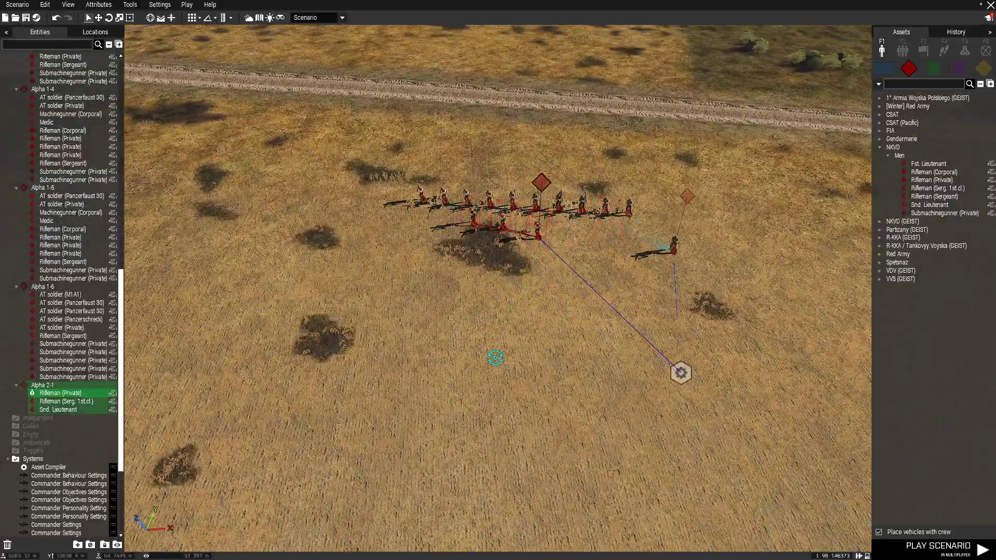
pyautogui.click(548, 327)
# Duplicate the Alpha 1-6 AT Squad and line the copy up in a row just north of the original.
pyautogui.press('s')
pyautogui.press('w')
pyautogui.press('s')
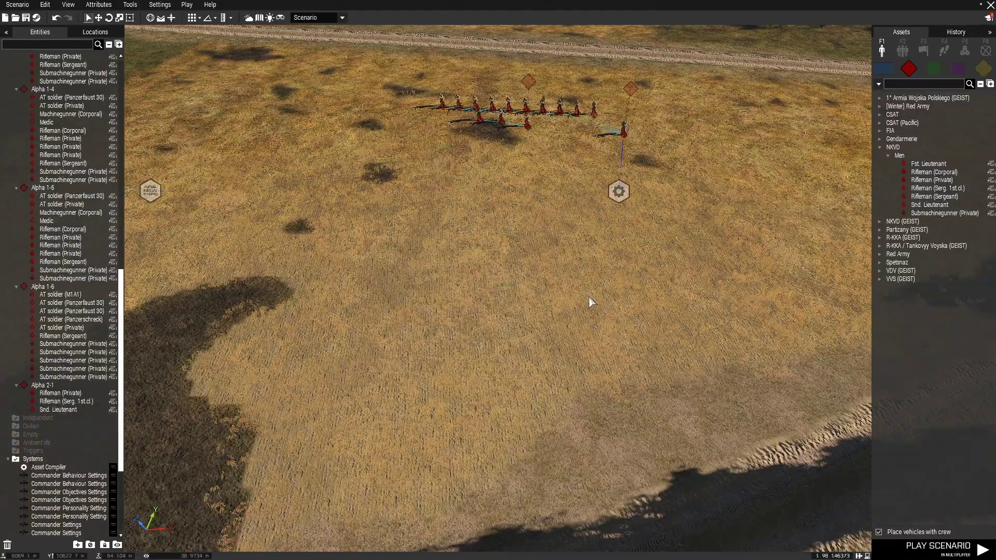
pyautogui.press('w')
pyautogui.press('d')
pyautogui.press('s')
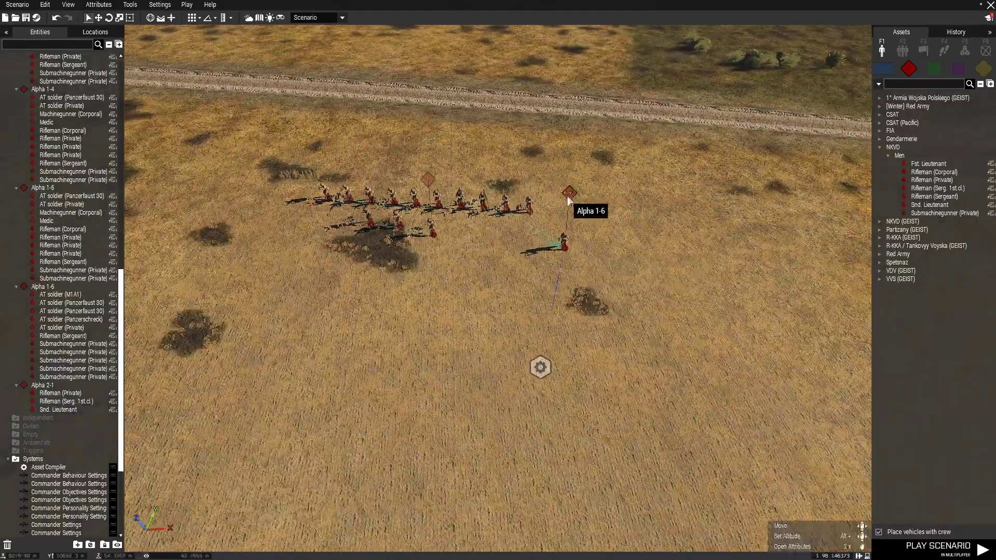
pyautogui.click(568, 198)
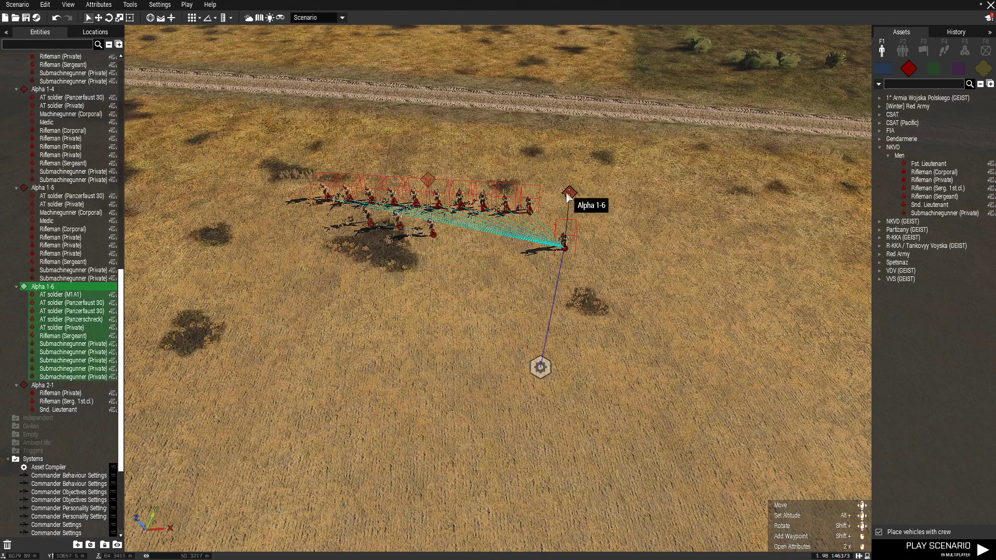
pyautogui.hotkey('ctrl', 'c')
pyautogui.hotkey('ctrl', 'v')
pyautogui.moveTo(588, 201); pyautogui.dragTo(705, 208)
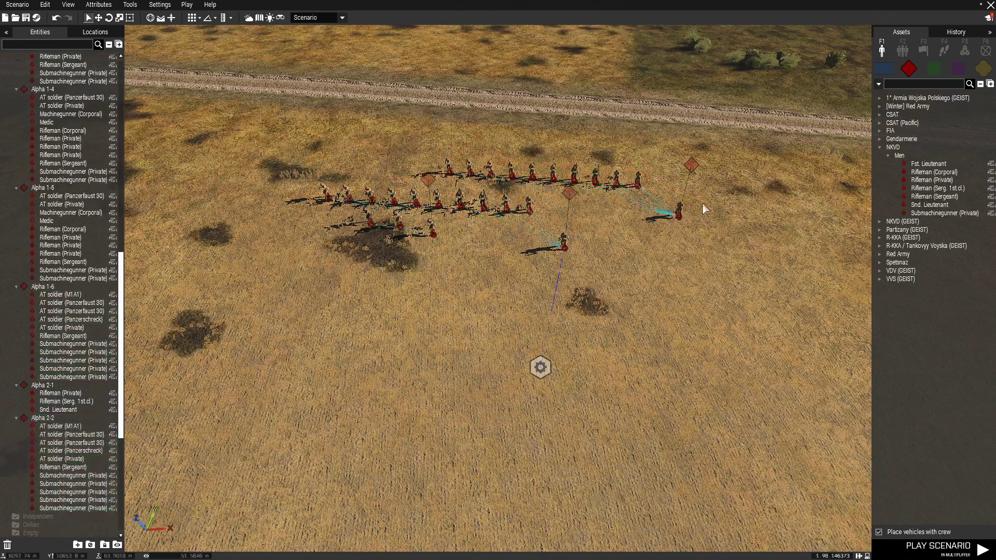
pyautogui.moveTo(691, 165); pyautogui.dragTo(574, 134)
pyautogui.click(651, 224)
# Paste another copy of the AT Squad beside the existing rows and shift the original Alpha 1-6 squad slightly west.
pyautogui.press('w')
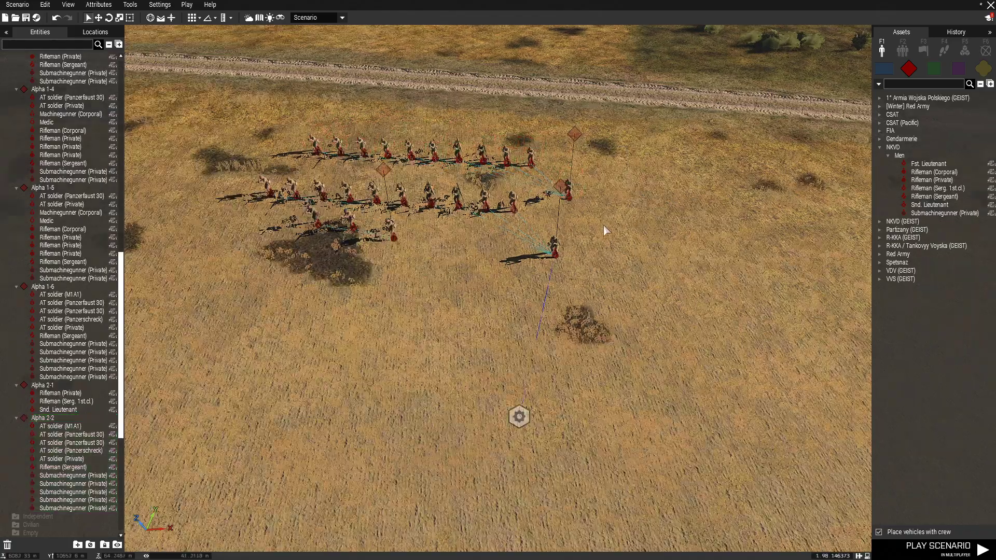
pyautogui.moveTo(605, 231); pyautogui.dragTo(529, 175, button='right')
pyautogui.press('s')
pyautogui.hotkey('ctrl', 'v')
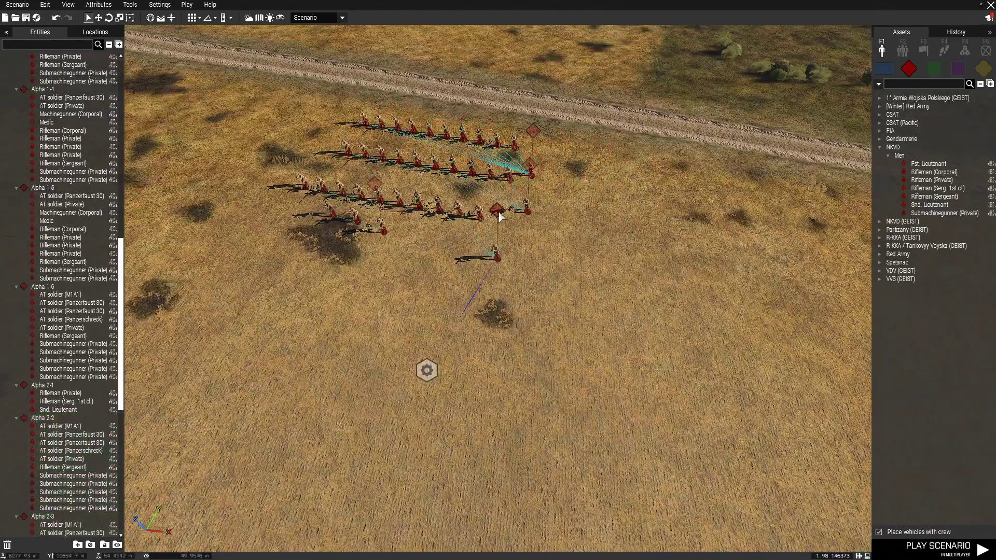
pyautogui.moveTo(497, 210); pyautogui.dragTo(465, 201)
pyautogui.press('w')
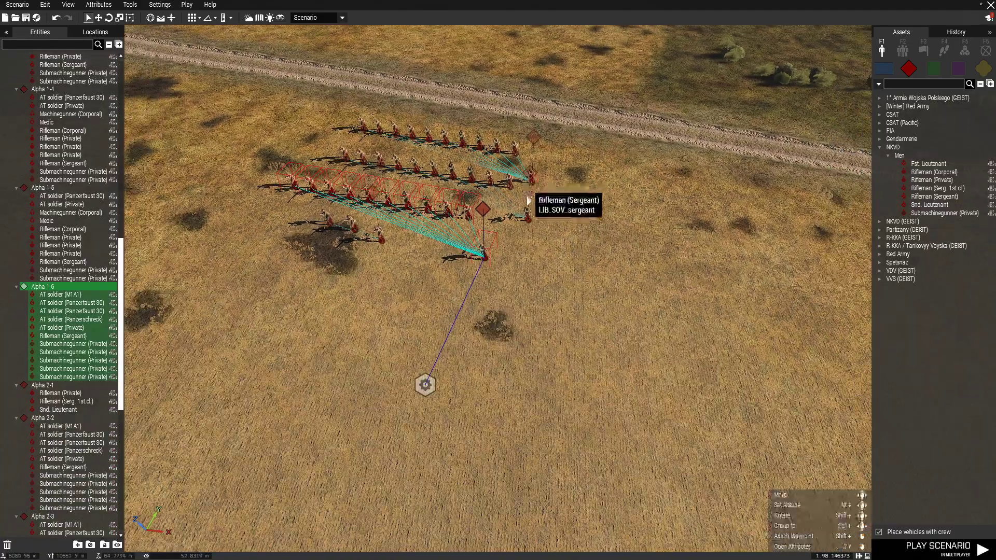
# Sync the Rifleman (Sergeant) of the copied Alpha 2-2 squad to the Asset Compiler module.
pyautogui.click(533, 187)
pyautogui.rightClick(534, 183)
pyautogui.moveTo(557, 187)
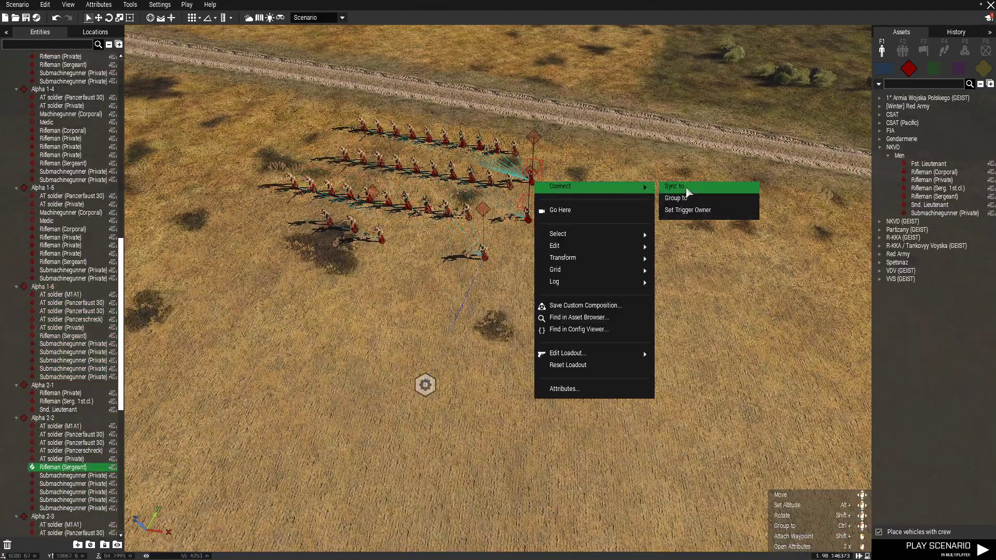
pyautogui.click(685, 188)
pyautogui.click(423, 385)
pyautogui.moveTo(425, 383); pyautogui.dragTo(621, 192, button='right')
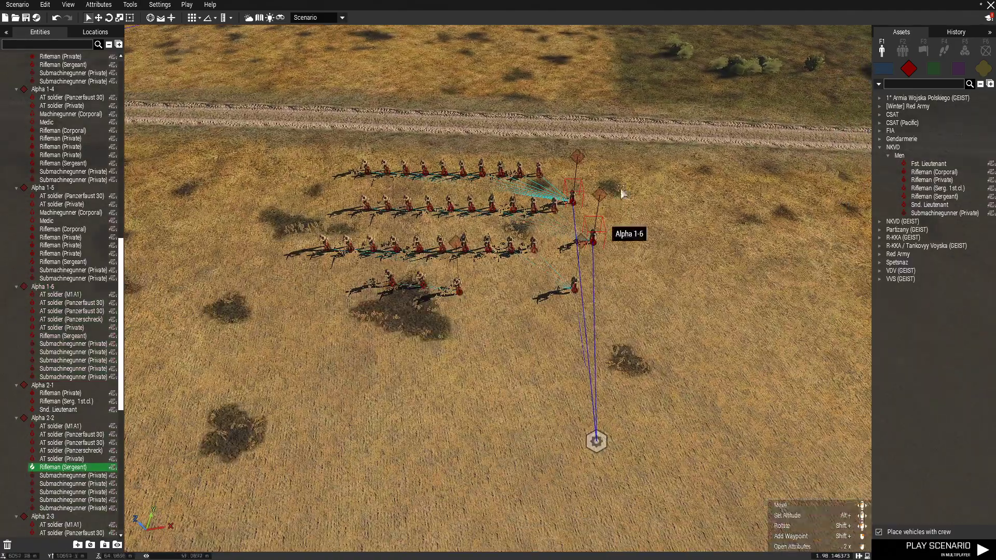
# Move the Alpha 2-1 NKVD group slightly south, away from the rows of AT Squads.
pyautogui.moveTo(461, 268); pyautogui.dragTo(436, 342)
pyautogui.scroll(3, 435, 332)
pyautogui.scroll(-3, 537, 339)
pyautogui.press('s')
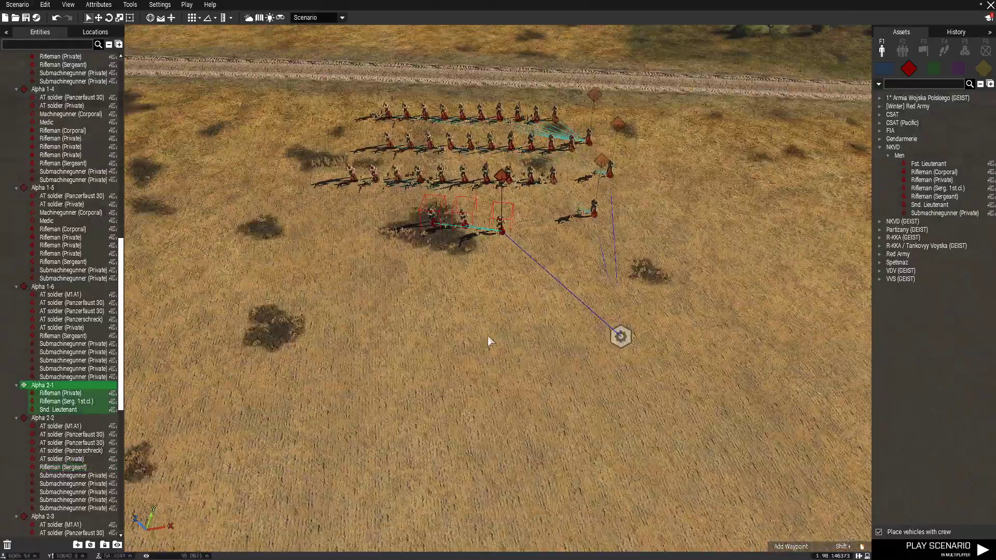
# Examine the layout of the pool squads and their sync lines to the Asset Compiler module.
pyautogui.press('a')
pyautogui.press('w')
pyautogui.press('d')
pyautogui.press('d')
pyautogui.press('a')
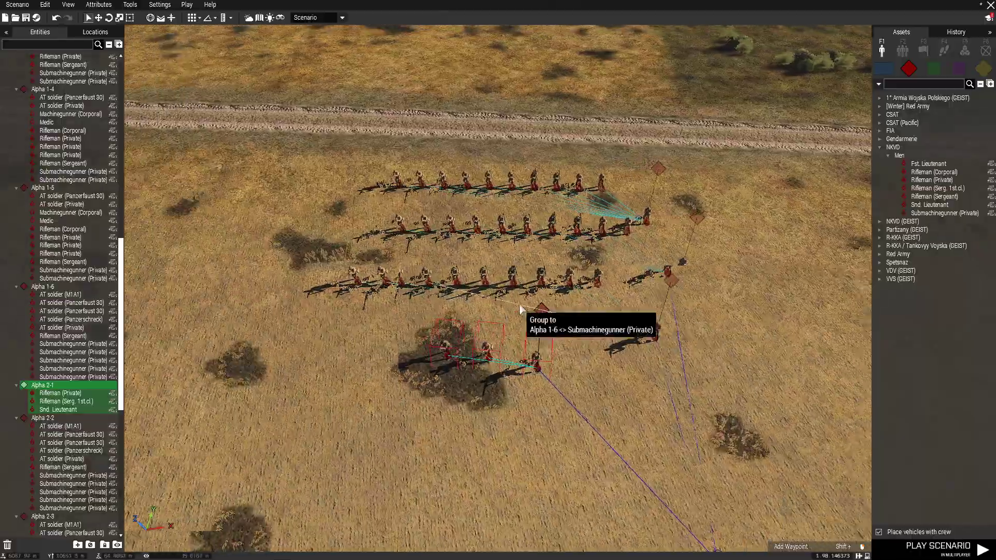
pyautogui.press('s')
pyautogui.press('d')
pyautogui.moveTo(754, 383); pyautogui.dragTo(656, 360, button='right')
pyautogui.press('a')
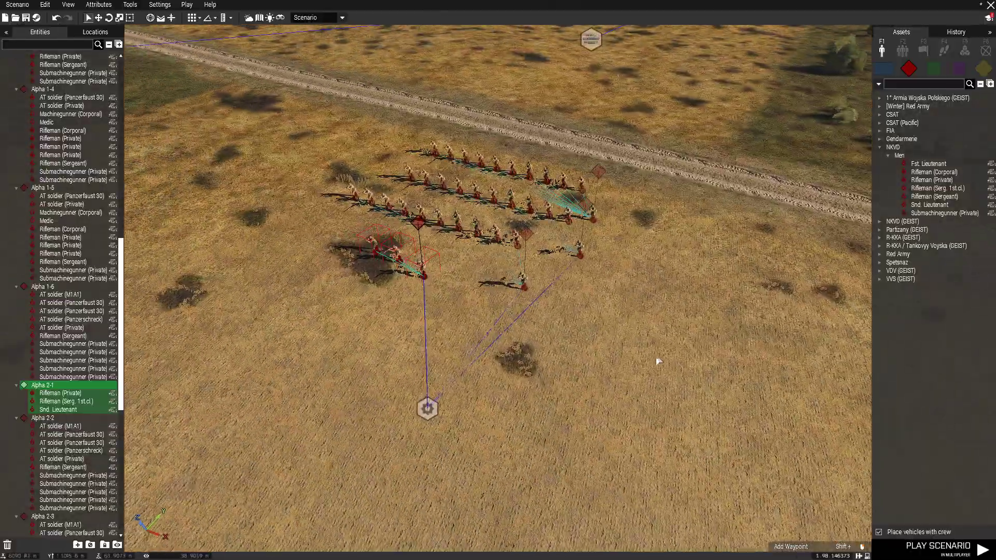
pyautogui.press('w')
pyautogui.press('d')
pyautogui.press('s')
pyautogui.press('w')
pyautogui.press('a')
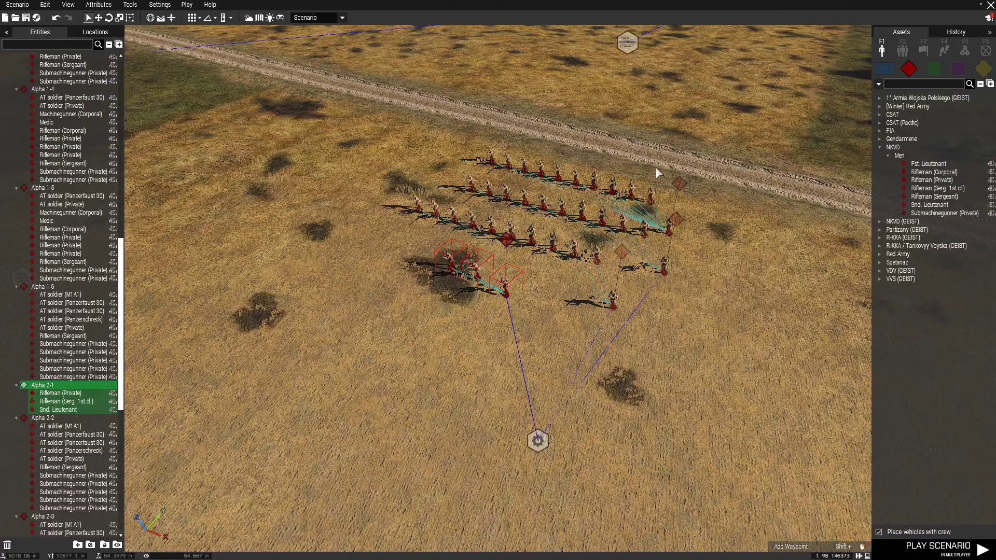
# Look over the rows of AT Squads and the separate NKVD group from several angles.
pyautogui.press('w')
pyautogui.moveTo(656, 167); pyautogui.dragTo(536, 166, button='right')
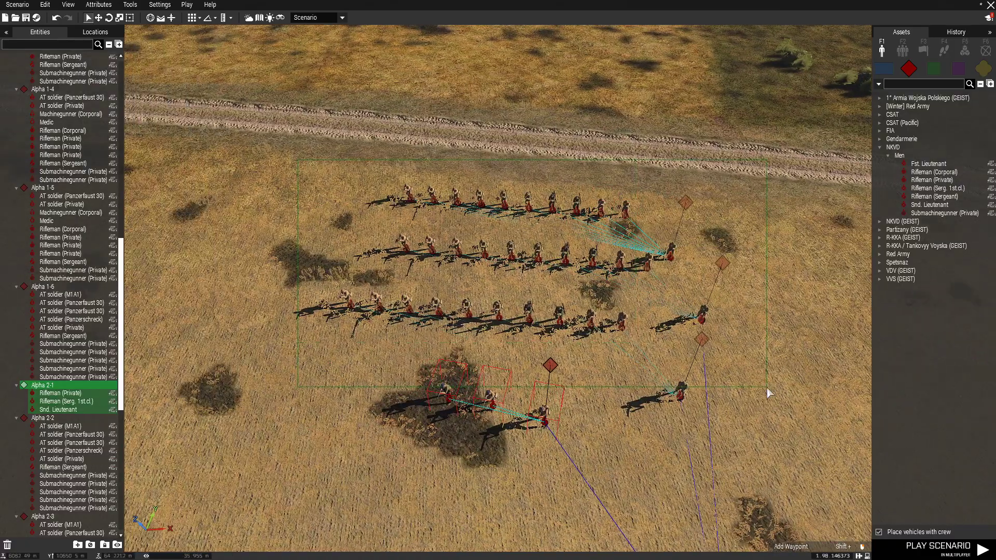
pyautogui.moveTo(767, 387); pyautogui.dragTo(767, 385)
pyautogui.click(390, 286)
pyautogui.press('s')
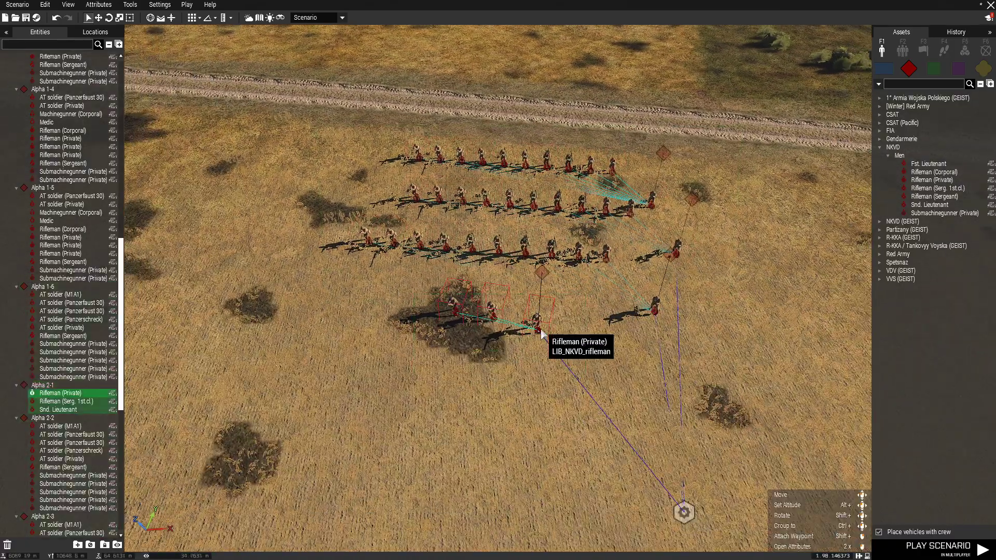
pyautogui.scroll(3, 541, 330)
pyautogui.click(535, 403)
pyautogui.scroll(-5, 535, 403)
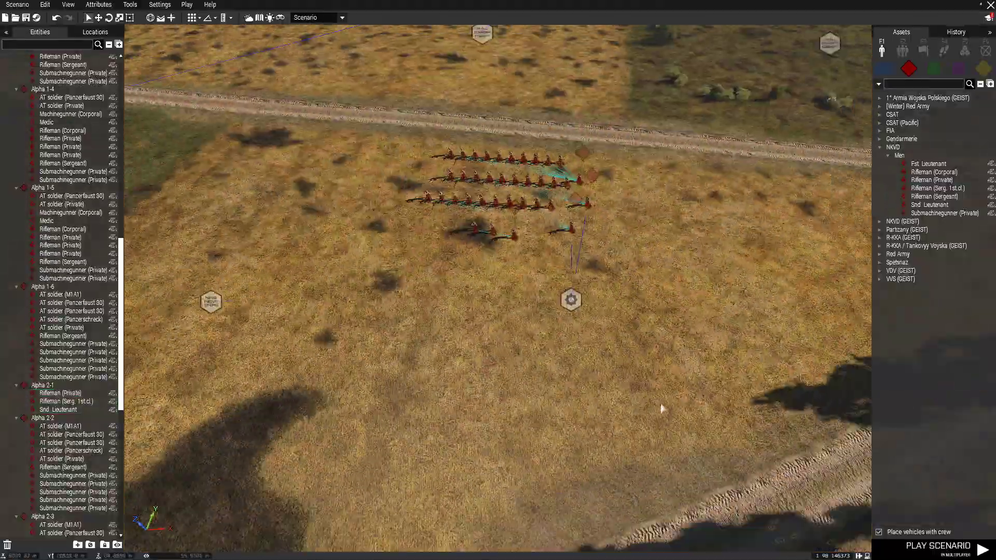
pyautogui.press('d')
pyautogui.moveTo(661, 404); pyautogui.dragTo(679, 385, button='right')
pyautogui.press('s')
pyautogui.scroll(4, 537, 379)
pyautogui.press('w')
pyautogui.press('s')
pyautogui.press('d')
pyautogui.scroll(3, 612, 361)
pyautogui.press('s')
pyautogui.press('d')
pyautogui.press('w')
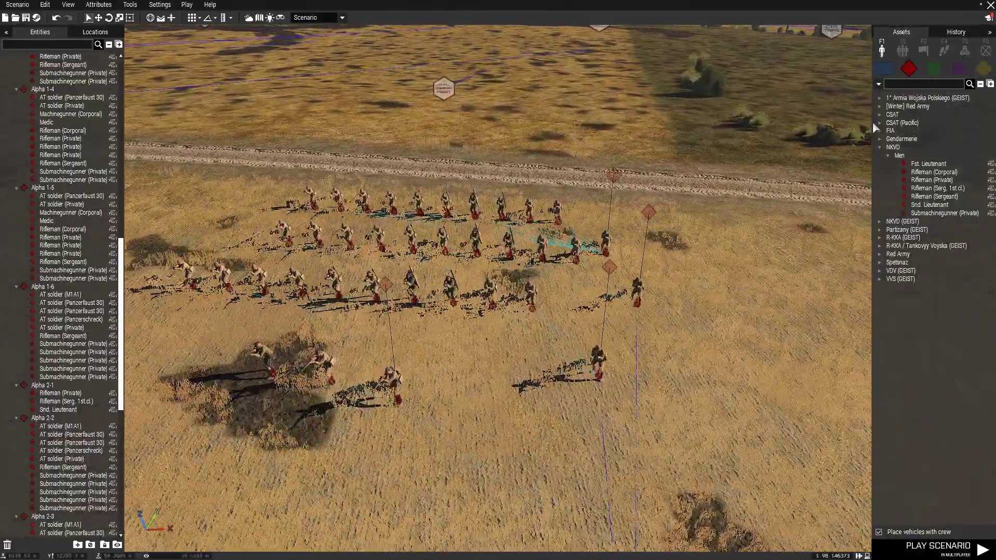
# Place a HAL RHQ AT Infantry module from NR6 Tools in the field near the pool squads.
pyautogui.press('a')
pyautogui.press('s')
pyautogui.click(965, 50)
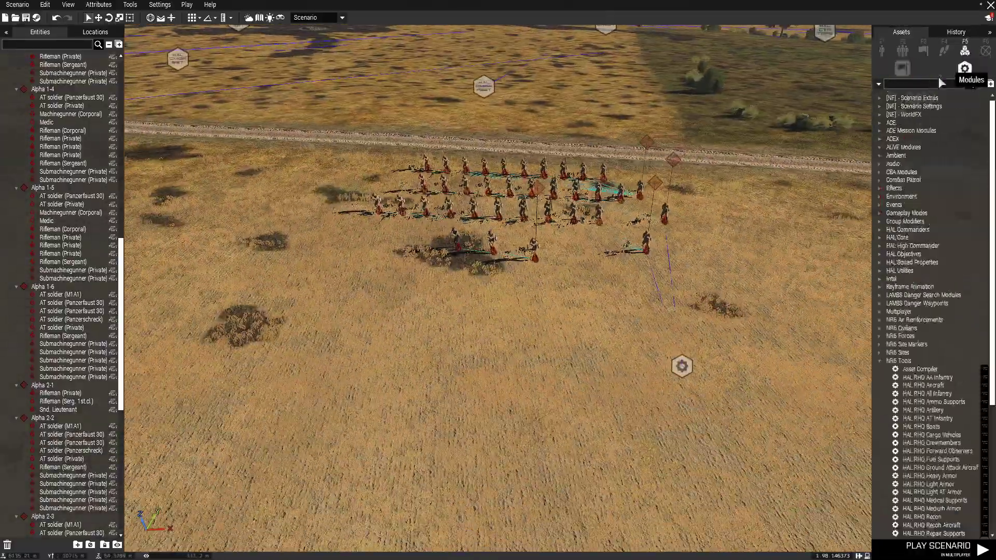
pyautogui.scroll(-3, 919, 353)
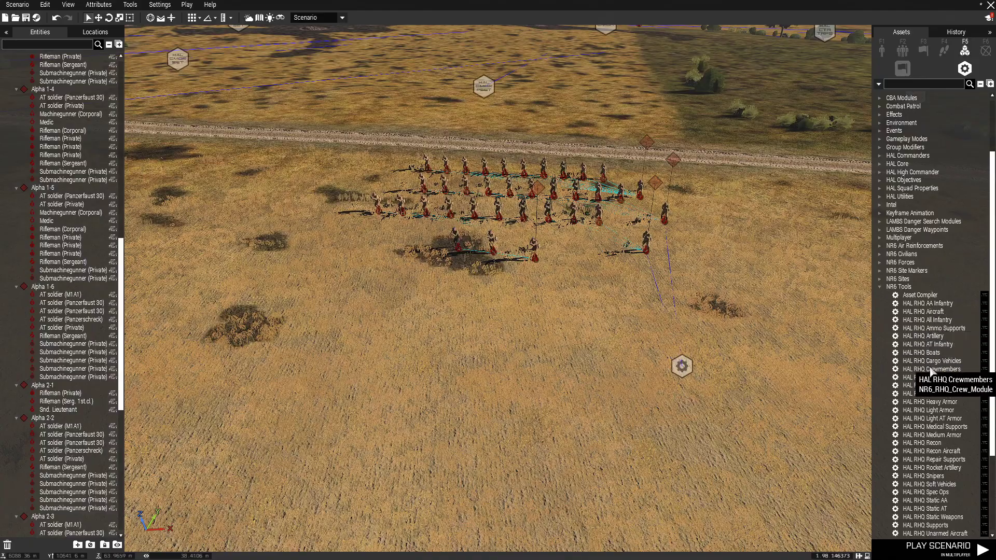
pyautogui.moveTo(944, 345); pyautogui.dragTo(574, 336)
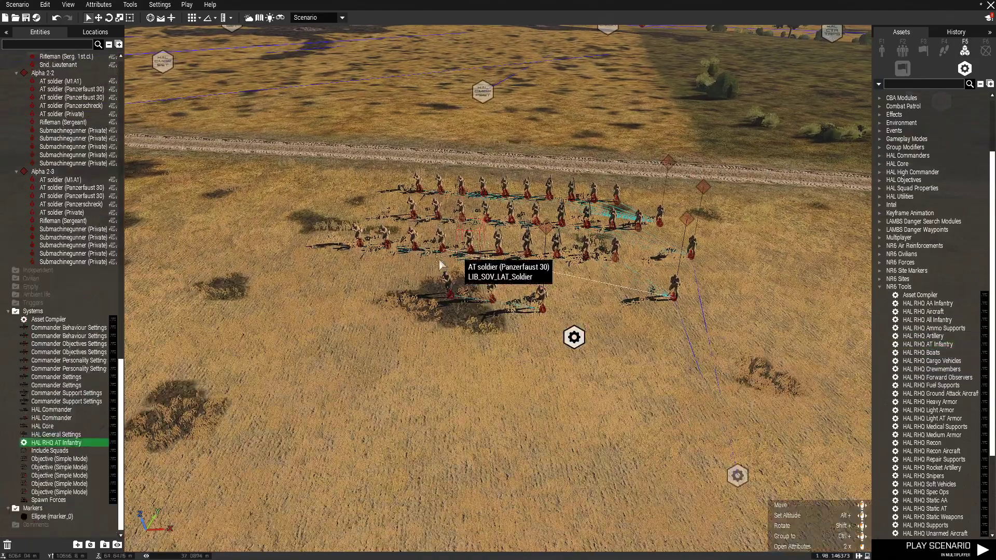
# Sync the leaders of the three AT Squads, including the Alpha 2-2 and 2-3 sergeants, to the HAL RHQ AT Infantry module.
pyautogui.press('w')
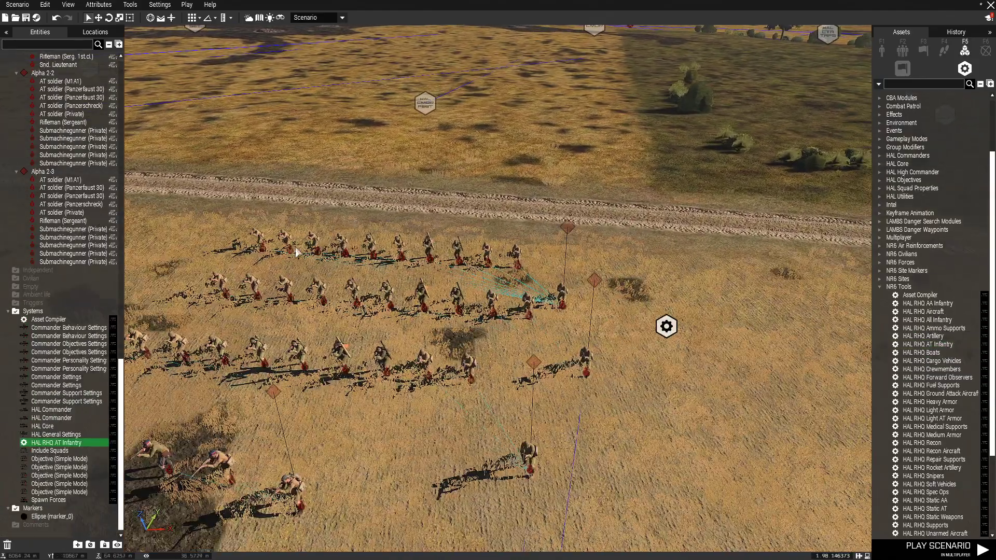
pyautogui.press('a')
pyautogui.scroll(4, 603, 291)
pyautogui.scroll(-2, 573, 286)
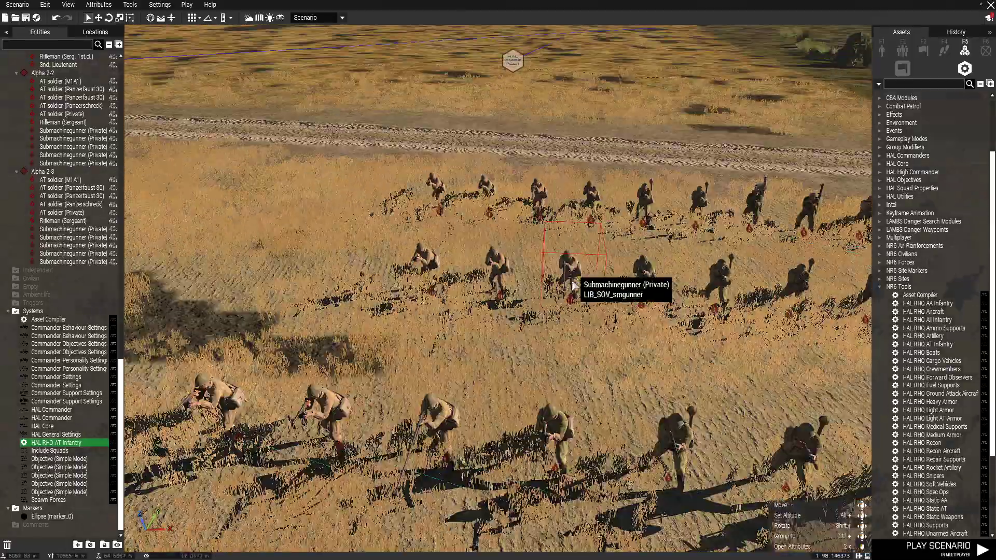
pyautogui.scroll(-5, 574, 285)
pyautogui.scroll(4, 579, 318)
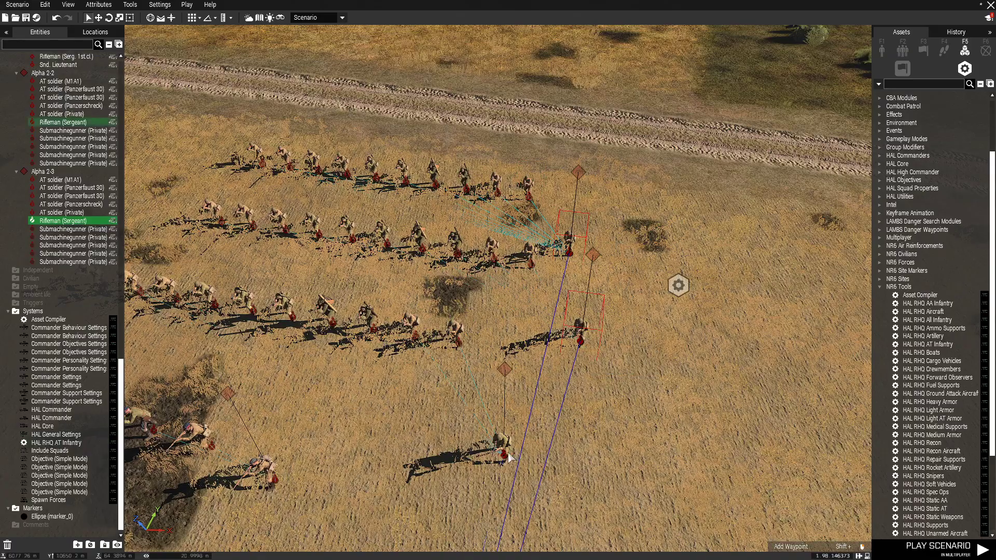
pyautogui.rightClick(581, 347)
pyautogui.moveTo(675, 349)
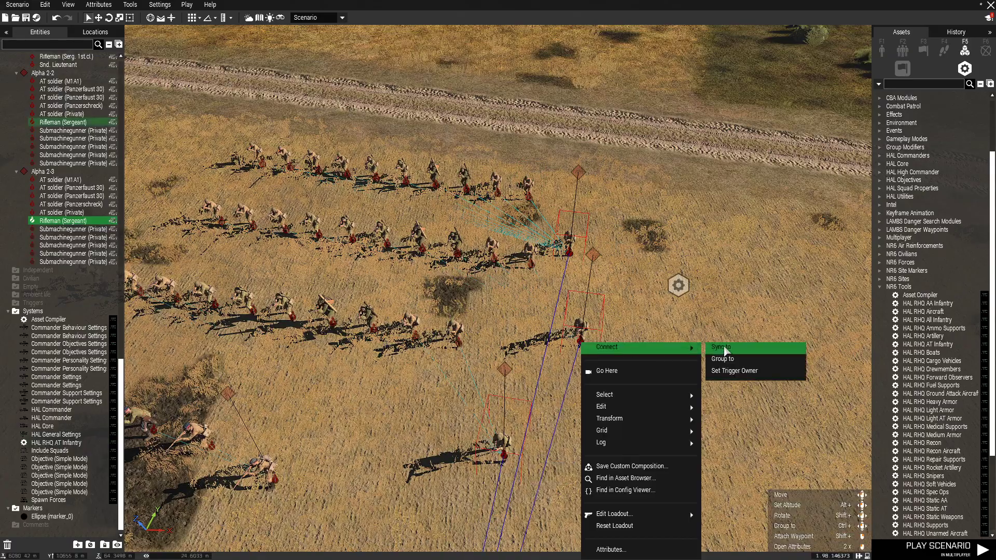
pyautogui.click(726, 349)
pyautogui.click(678, 286)
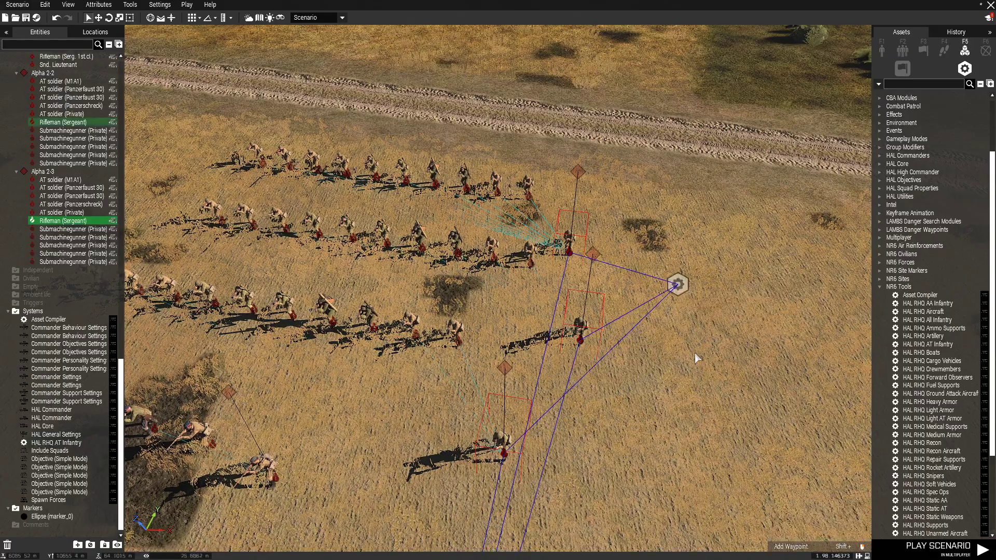
# Move the HAL RHQ AT Infantry module slightly south, keeping it east of the squad leaders.
pyautogui.scroll(-4, 671, 340)
pyautogui.scroll(3, 648, 311)
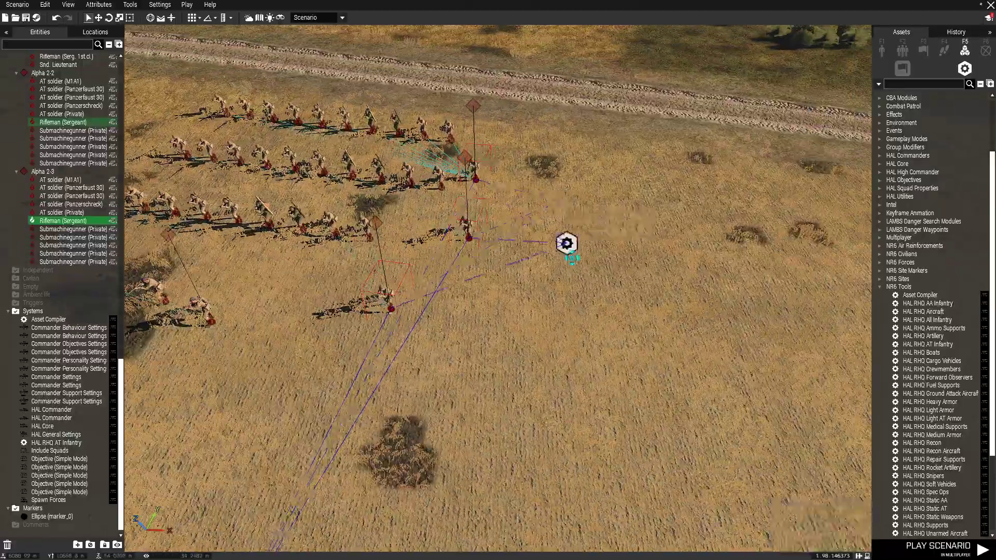
pyautogui.moveTo(572, 259); pyautogui.dragTo(586, 300)
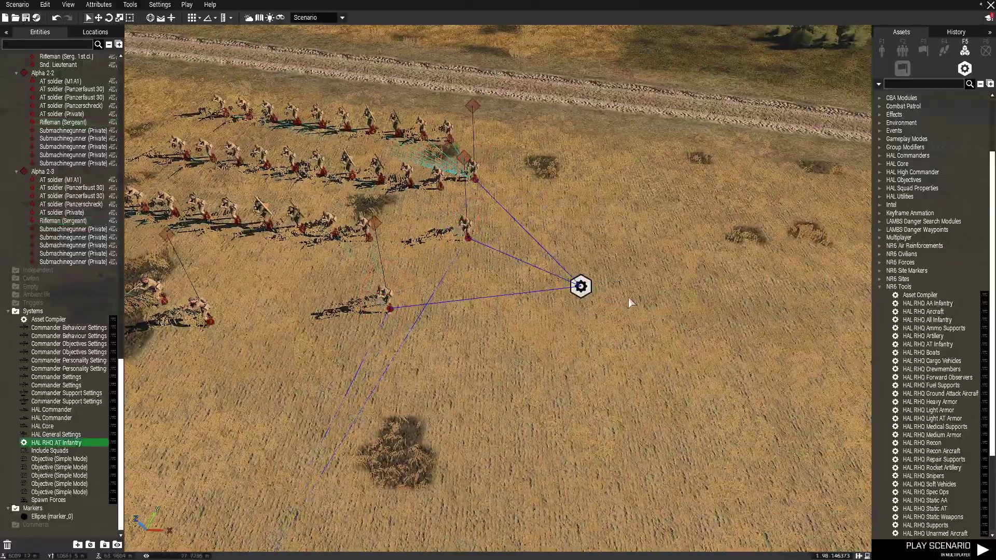
# Examine the sync lines from the squad leaders to the HAL RHQ AT Infantry and Asset Compiler modules.
pyautogui.moveTo(629, 299); pyautogui.dragTo(502, 296, button='right')
pyautogui.press('d')
pyautogui.press('w')
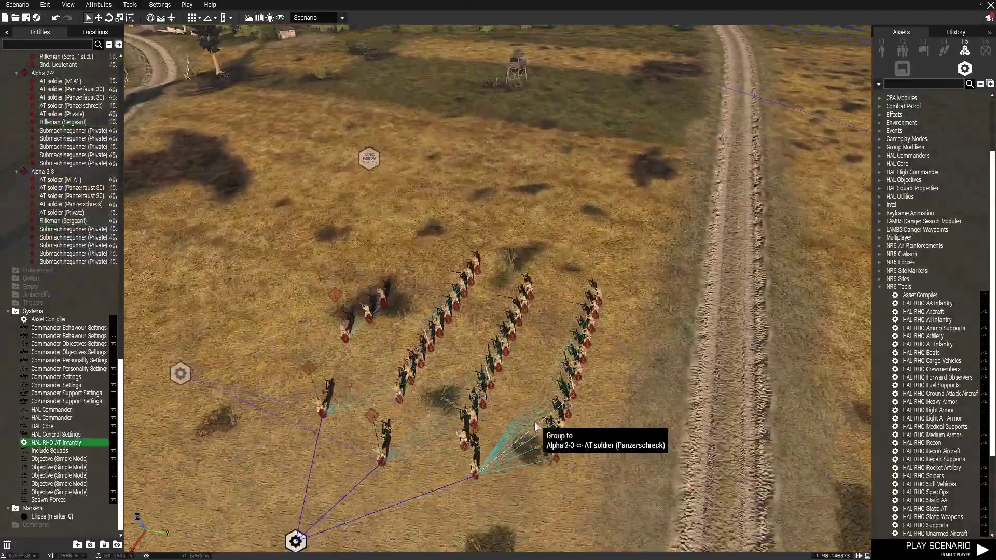
pyautogui.press('a')
pyautogui.scroll(3, 534, 409)
pyautogui.press('d')
pyautogui.press('s')
pyautogui.press('w')
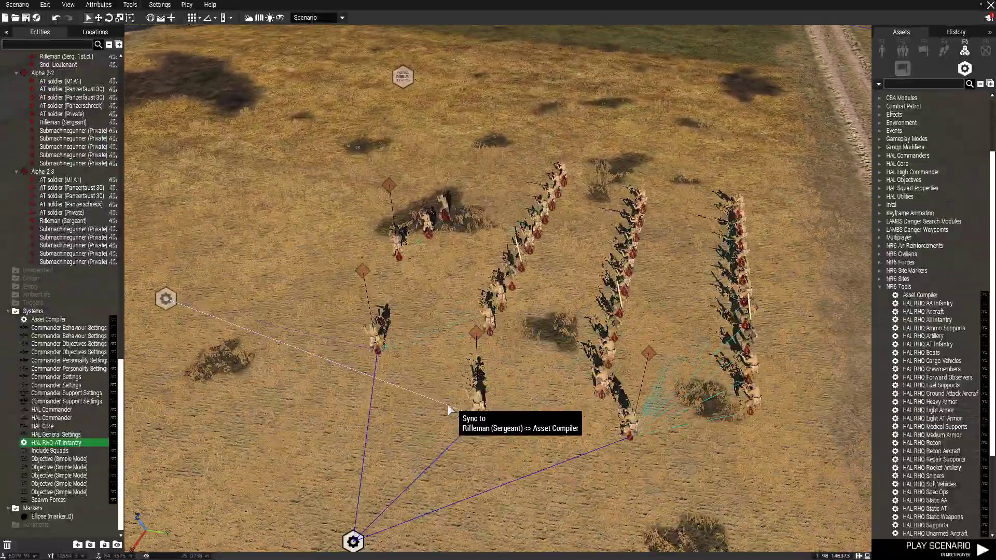
pyautogui.press('a')
pyautogui.scroll(3, 444, 396)
pyautogui.moveTo(443, 392); pyautogui.dragTo(565, 380, button='right')
pyautogui.press('s')
pyautogui.press('w')
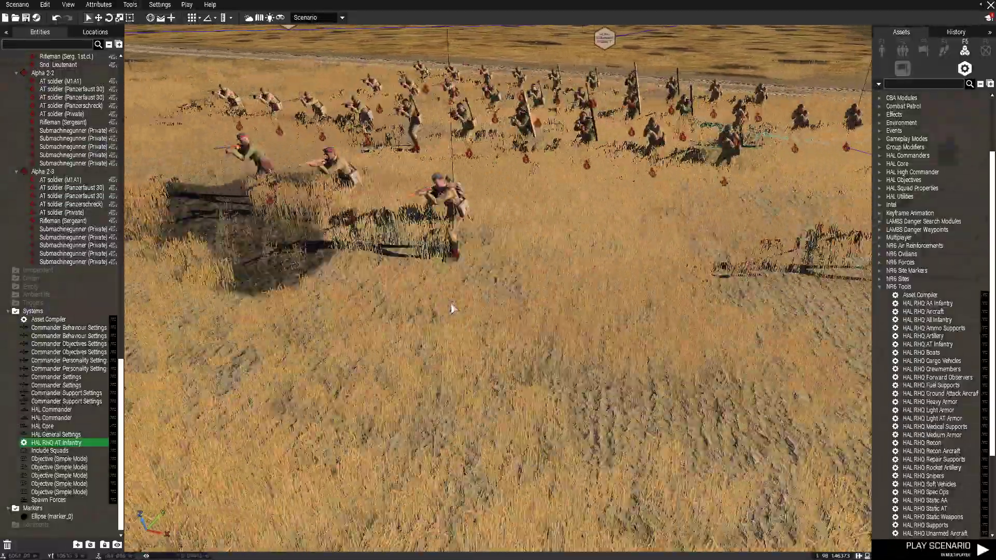
pyautogui.moveTo(452, 309); pyautogui.dragTo(475, 317, button='right')
pyautogui.press('s')
pyautogui.press('d')
pyautogui.press('w')
pyautogui.press('a')
pyautogui.press('a')
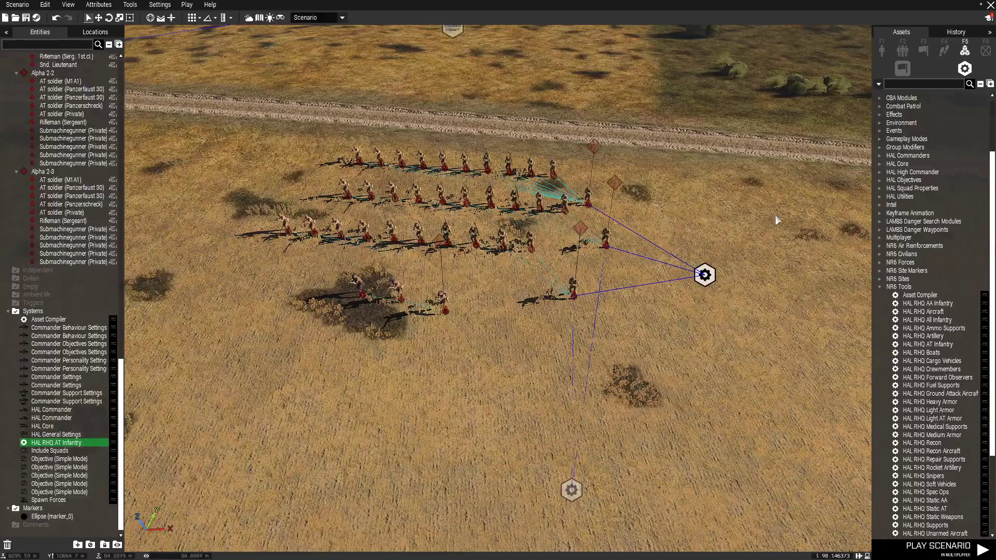
# Sync the Spawn Forces module to the HAL Commander of the OPFOR side on the map.
pyautogui.click(879, 286)
pyautogui.press('s')
pyautogui.press('d')
pyautogui.moveTo(743, 325); pyautogui.dragTo(417, 312, button='right')
pyautogui.click(618, 328)
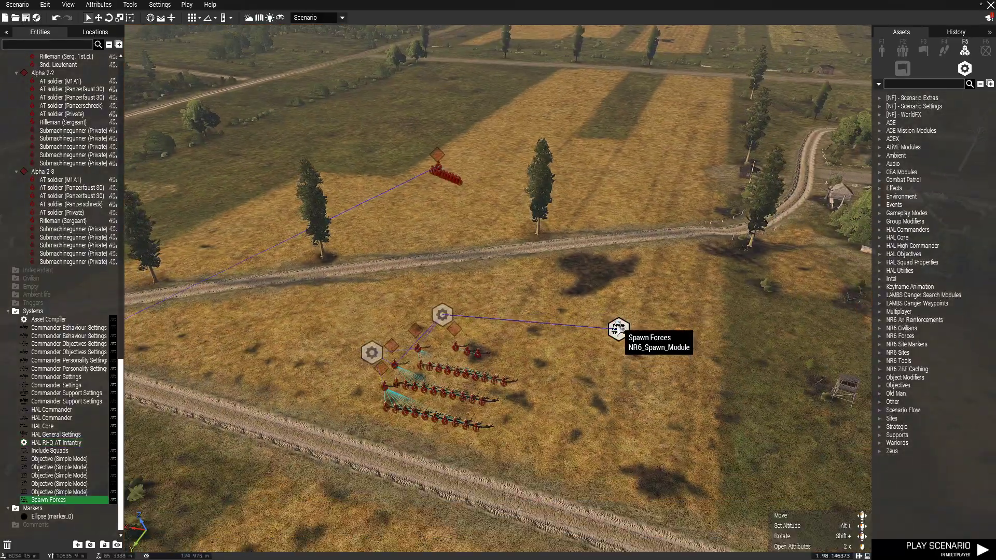
pyautogui.press('m')
pyautogui.scroll(-5, 467, 306)
pyautogui.rightClick(435, 314)
pyautogui.moveTo(435, 326)
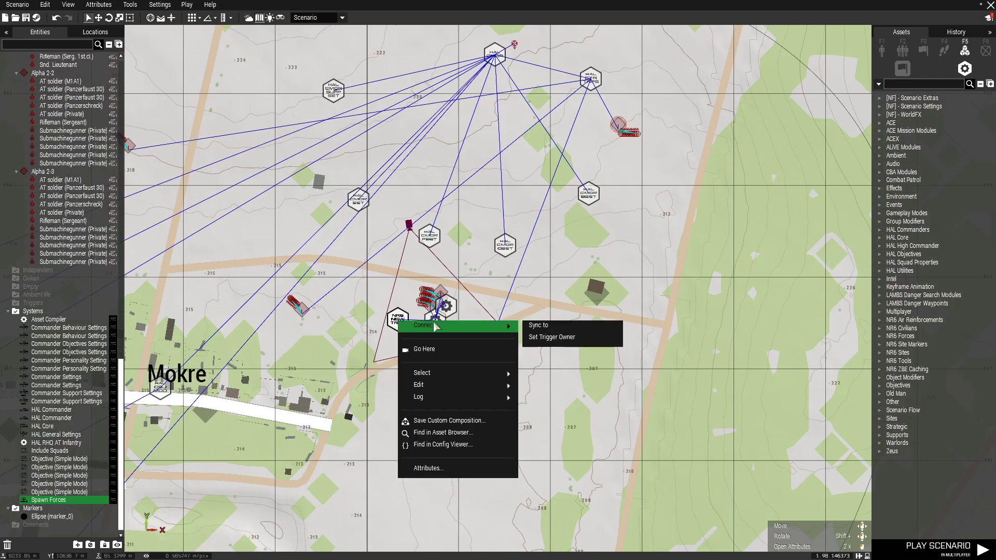
pyautogui.click(539, 326)
pyautogui.scroll(3, 442, 236)
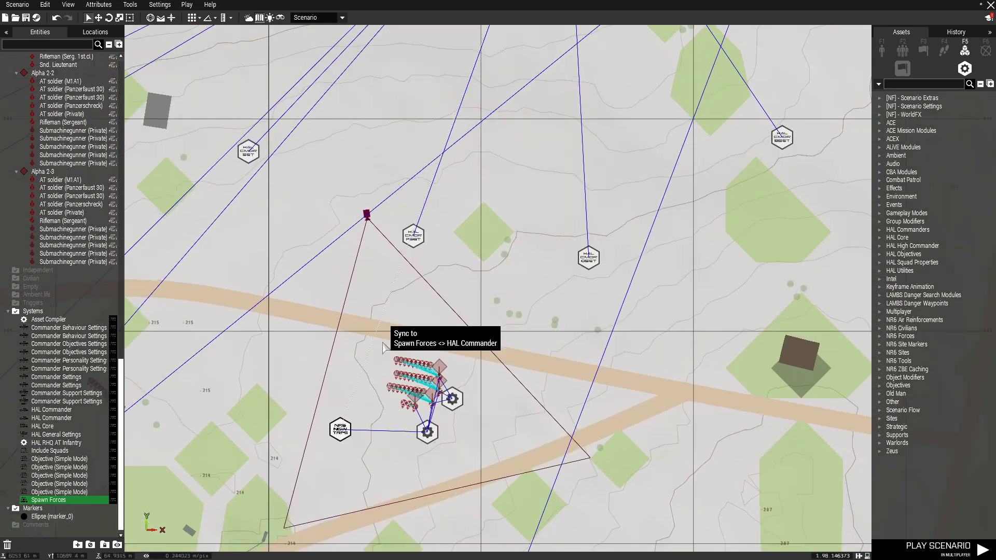
pyautogui.scroll(-2, 362, 344)
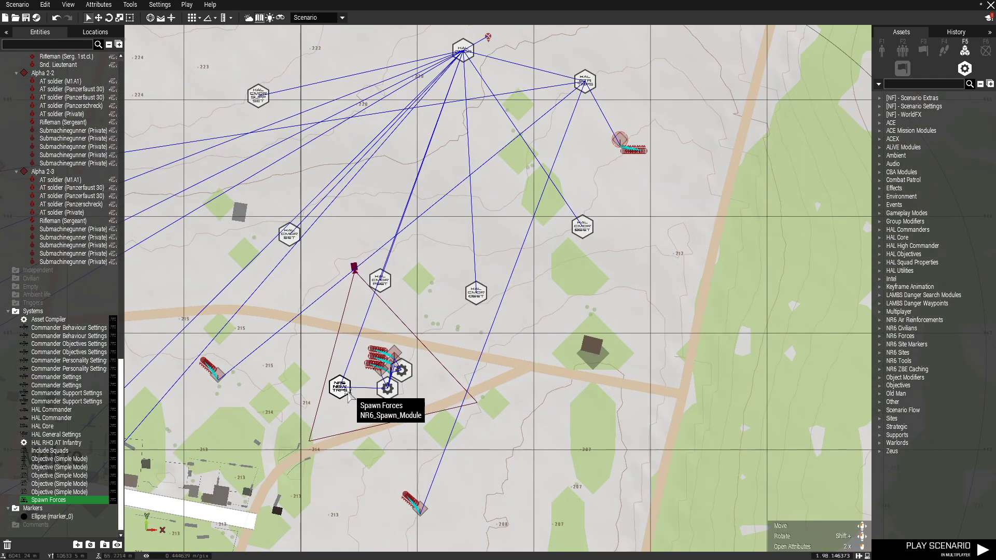
# Reposition the Spawn Forces module on the map, a short distance northwest of the Asset Compiler module.
pyautogui.moveTo(328, 366); pyautogui.dragTo(294, 356)
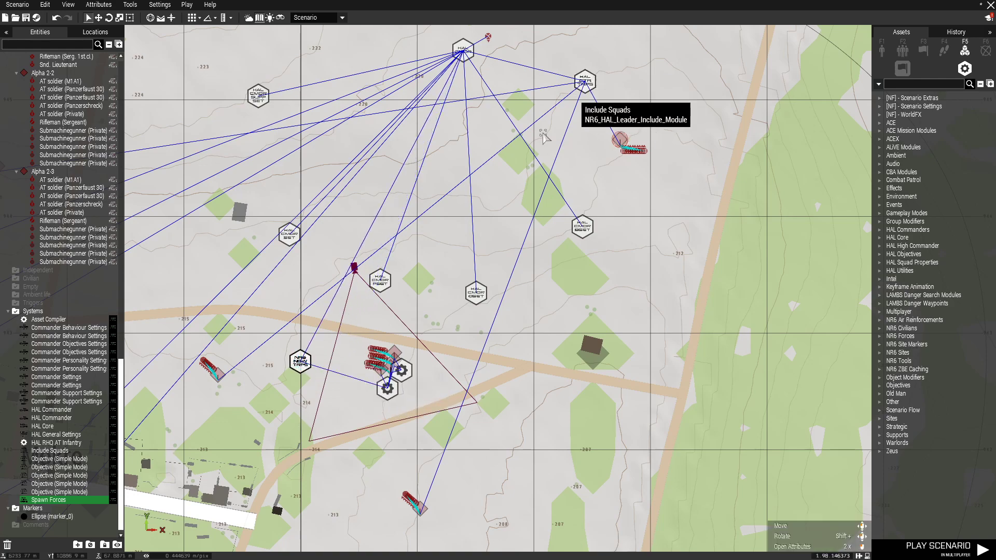
pyautogui.scroll(-5, 293, 381)
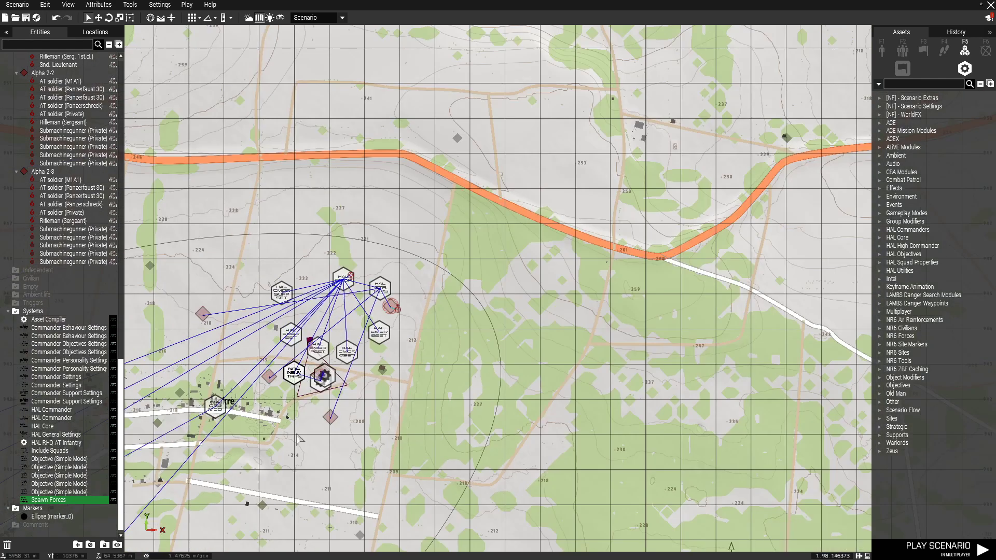
pyautogui.scroll(3, 297, 439)
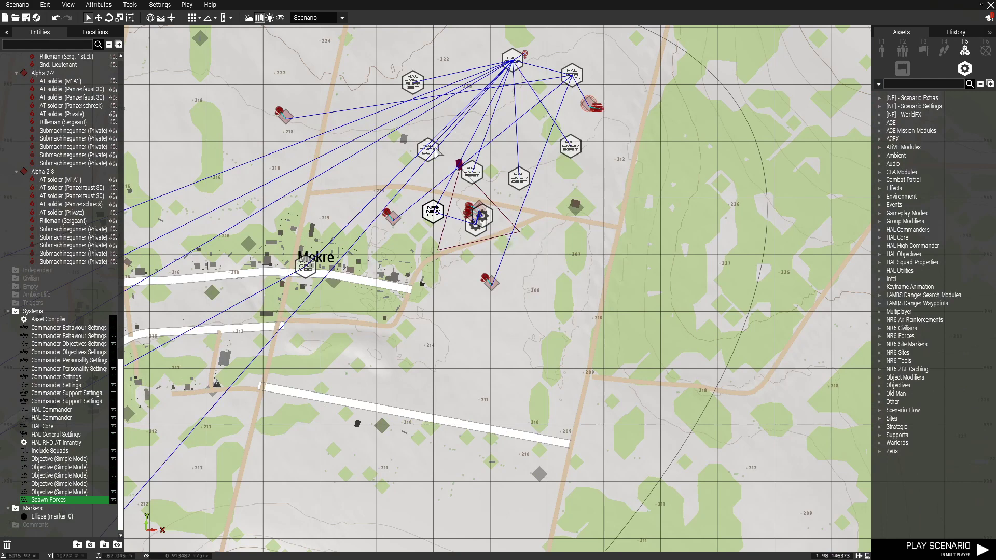
pyautogui.scroll(4, 439, 153)
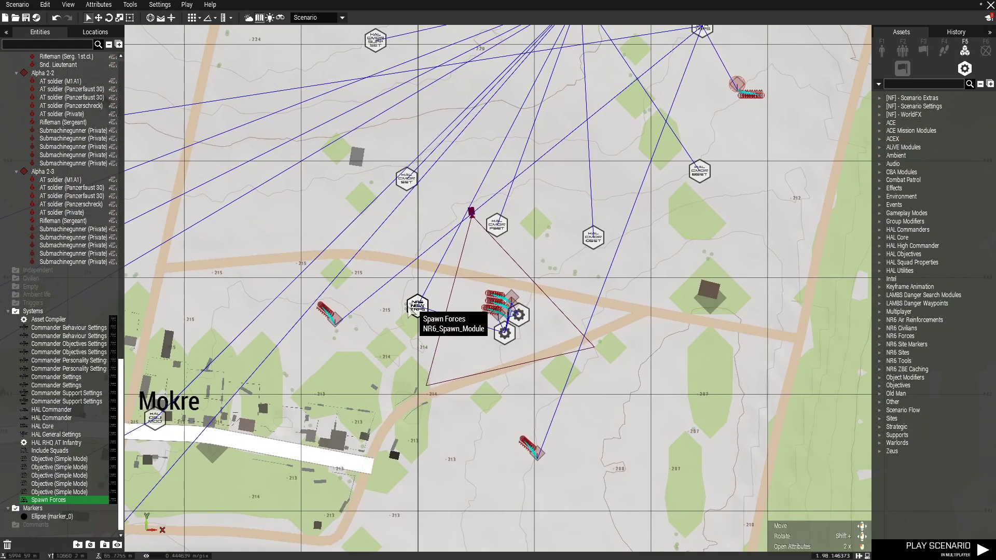
pyautogui.moveTo(411, 306); pyautogui.dragTo(418, 290)
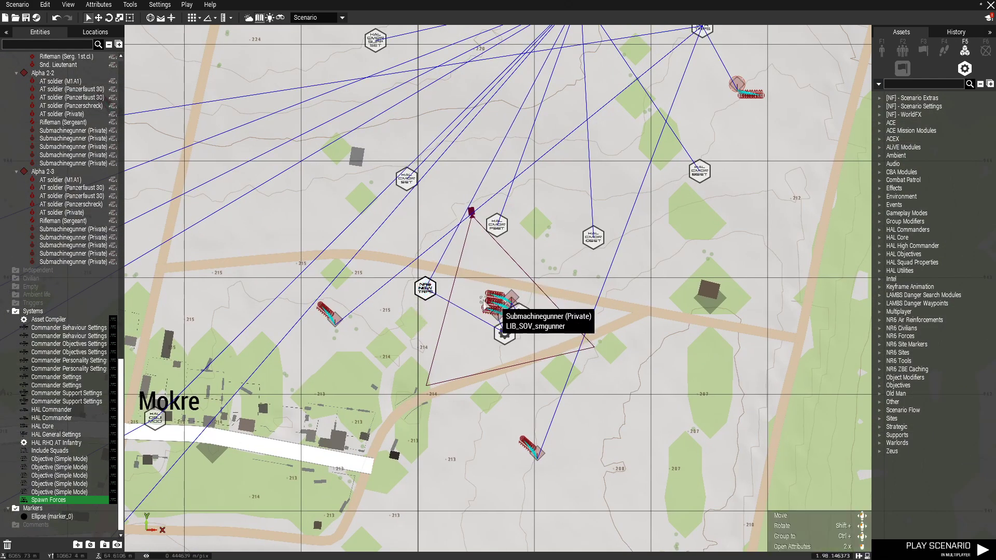
# Examine the sync connection between the Spawn Forces module and the HAL Commander on the map.
pyautogui.moveTo(427, 290); pyautogui.dragTo(404, 388, button='right')
pyautogui.rightClick(405, 388)
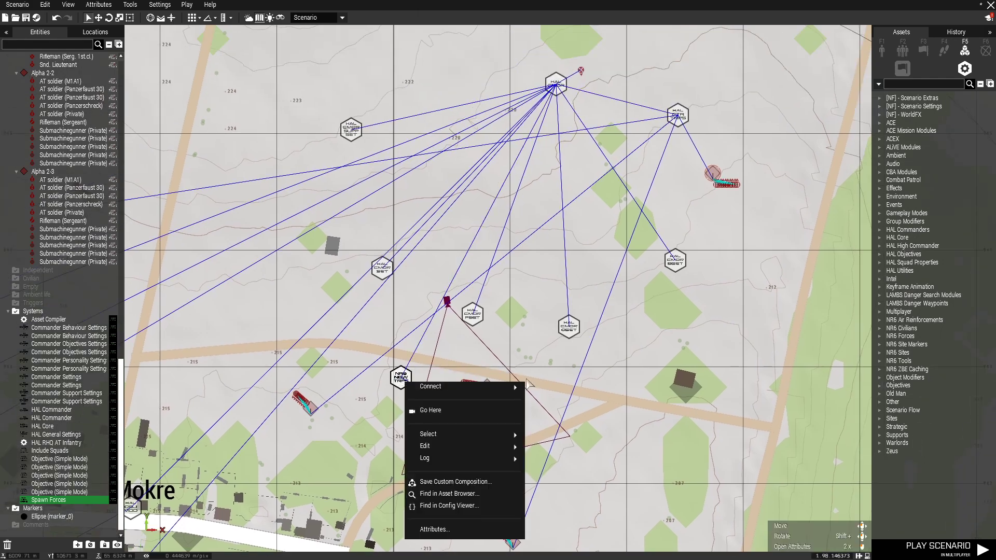
pyautogui.moveTo(498, 384)
pyautogui.click(555, 396)
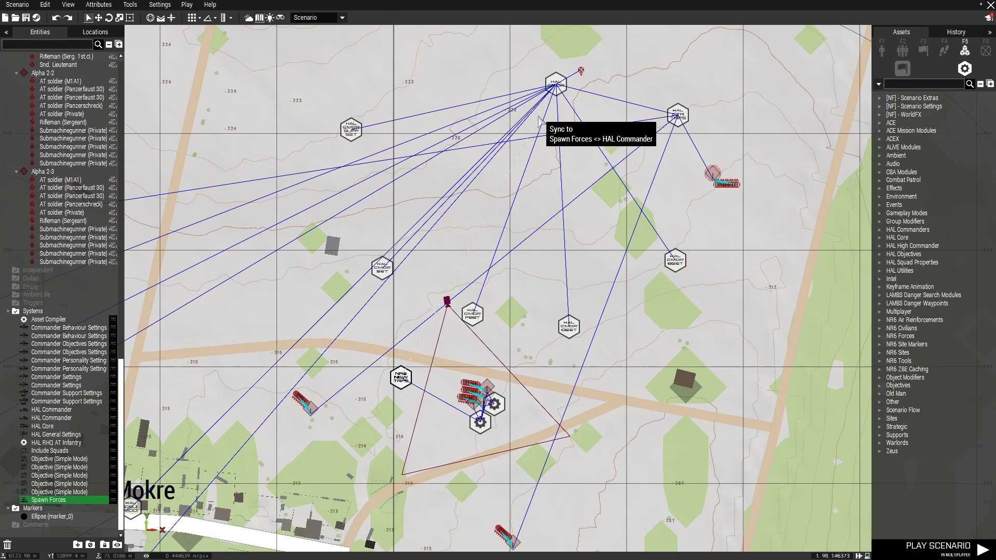
pyautogui.scroll(-10, 467, 289)
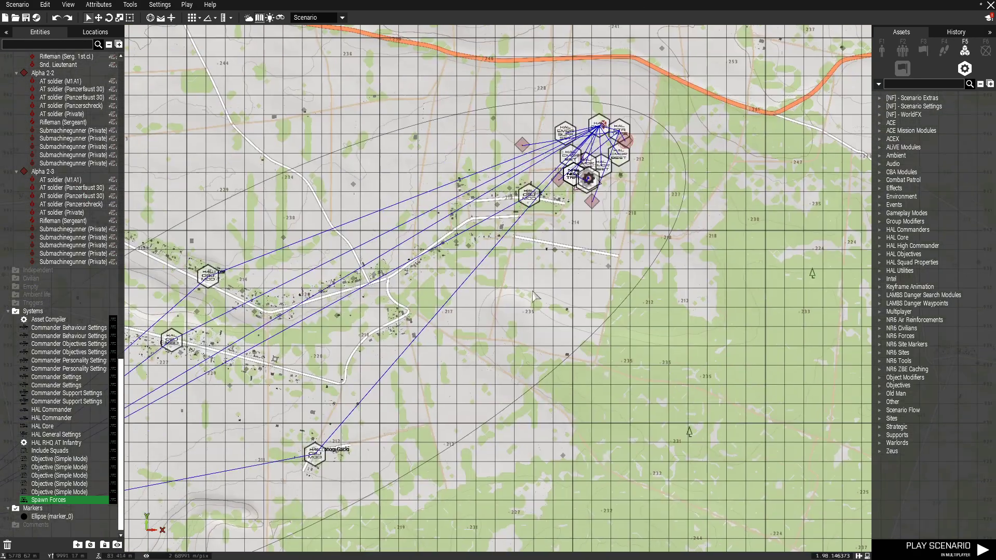
pyautogui.scroll(6, 535, 296)
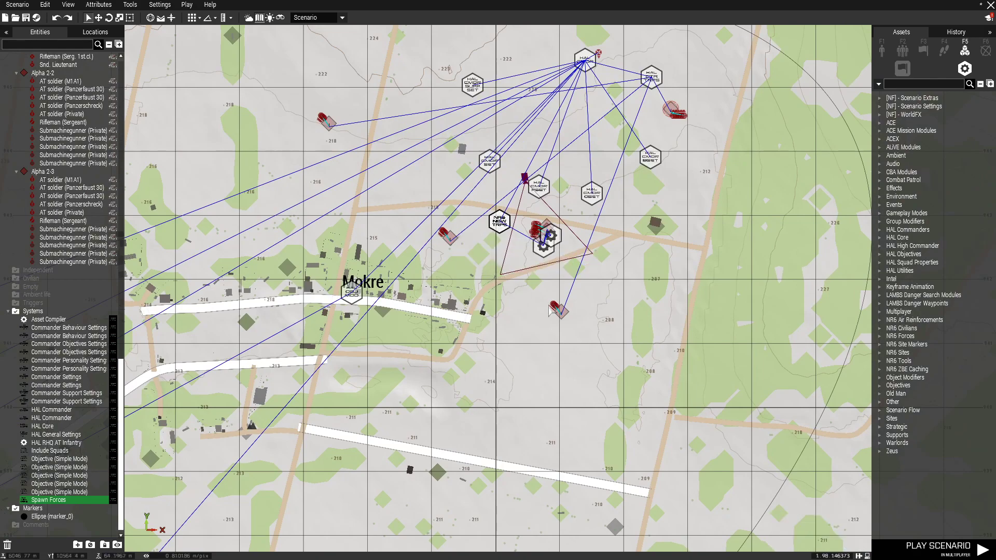
pyautogui.scroll(4, 572, 262)
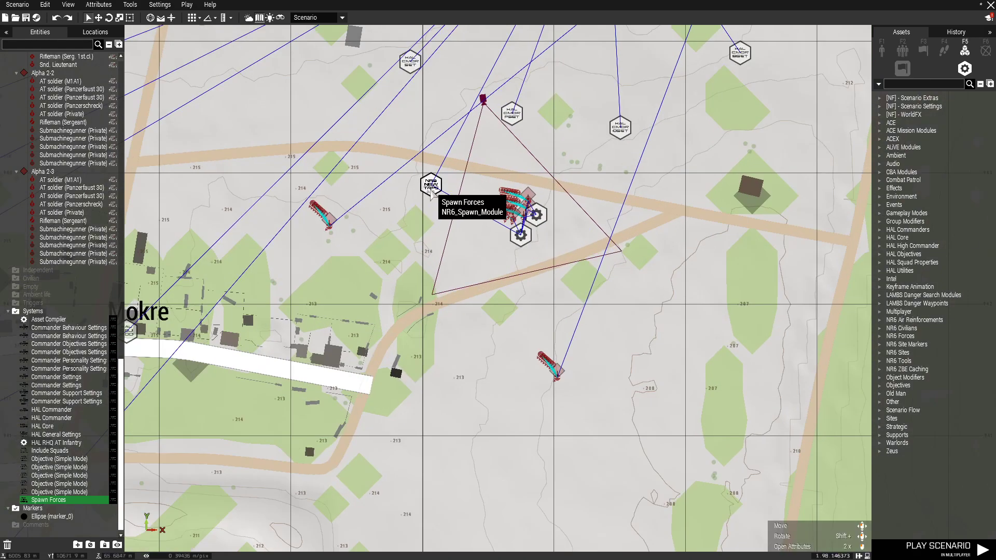
# Copy the middle BLUFOR squad east of Gacki Nw and paste the duplicate just north of it.
pyautogui.scroll(-8, 431, 186)
pyautogui.moveTo(379, 323); pyautogui.dragTo(815, 8, button='right')
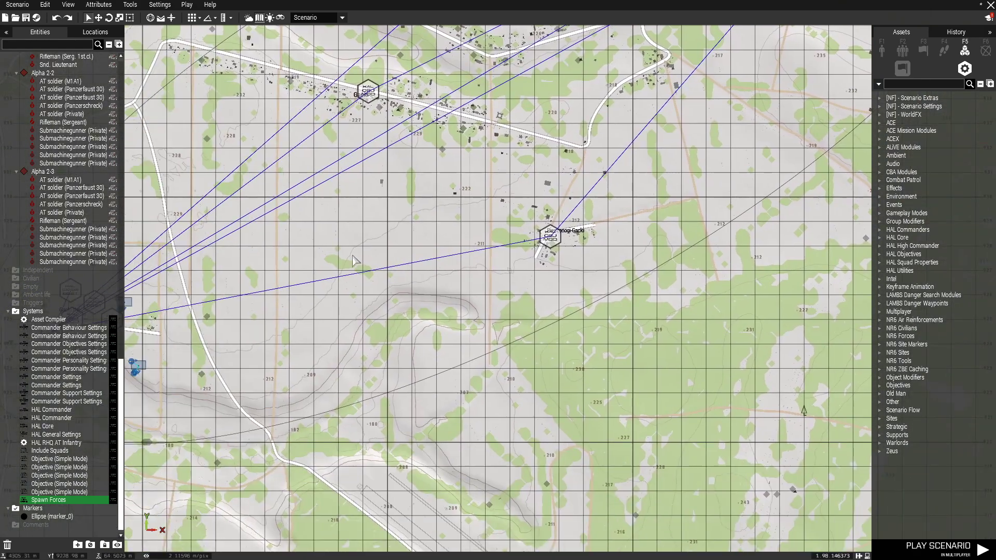
pyautogui.moveTo(218, 324); pyautogui.dragTo(476, 253, button='right')
pyautogui.moveTo(335, 253); pyautogui.dragTo(465, 250, button='right')
pyautogui.scroll(3, 467, 253)
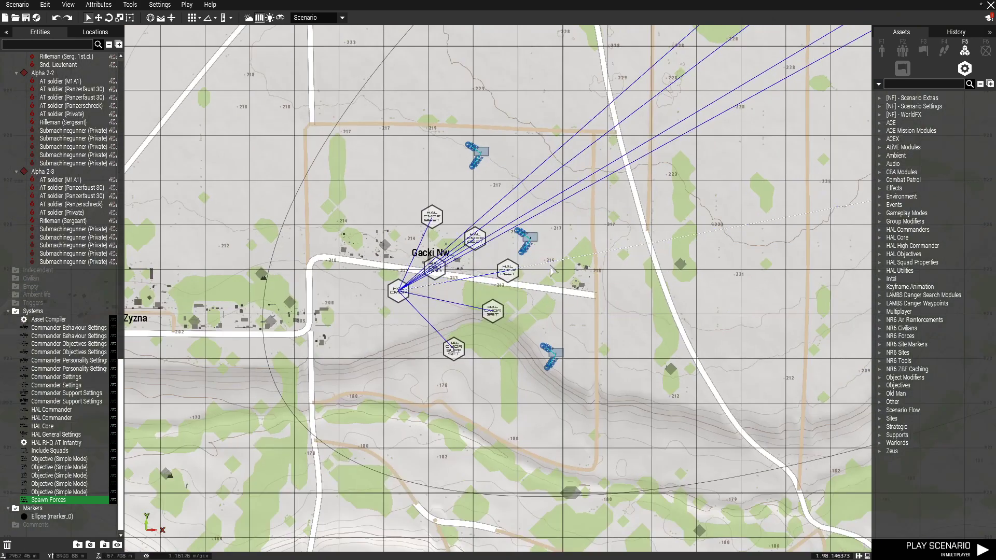
pyautogui.click(533, 238)
pyautogui.hotkey('ctrl', 'c')
pyautogui.hotkey('ctrl', 'v')
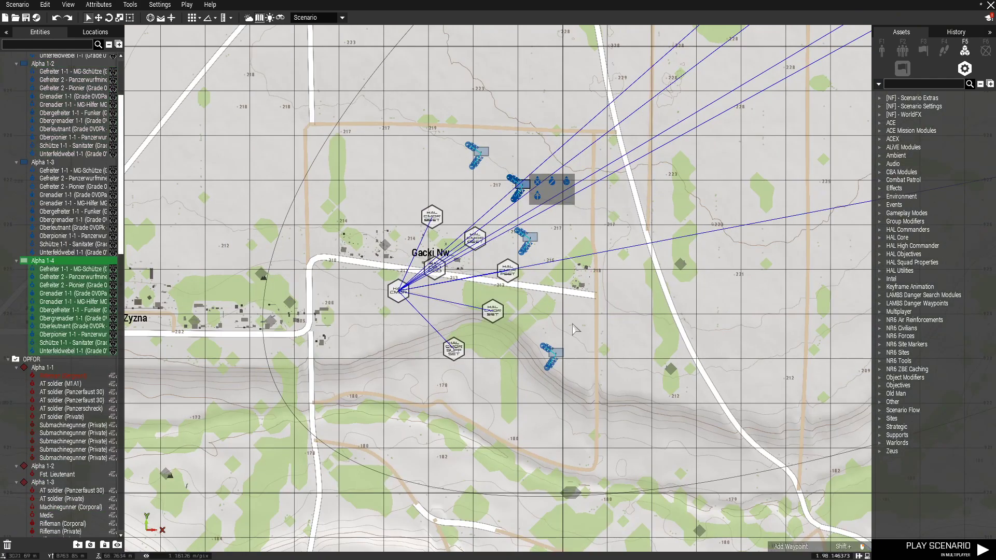
# Paste another copy of the BLUFOR squad southeast of Gacki Nw, just northeast of the southernmost squad.
pyautogui.hotkey('ctrl', 'v')
pyautogui.click(615, 375)
pyautogui.scroll(-7, 389, 378)
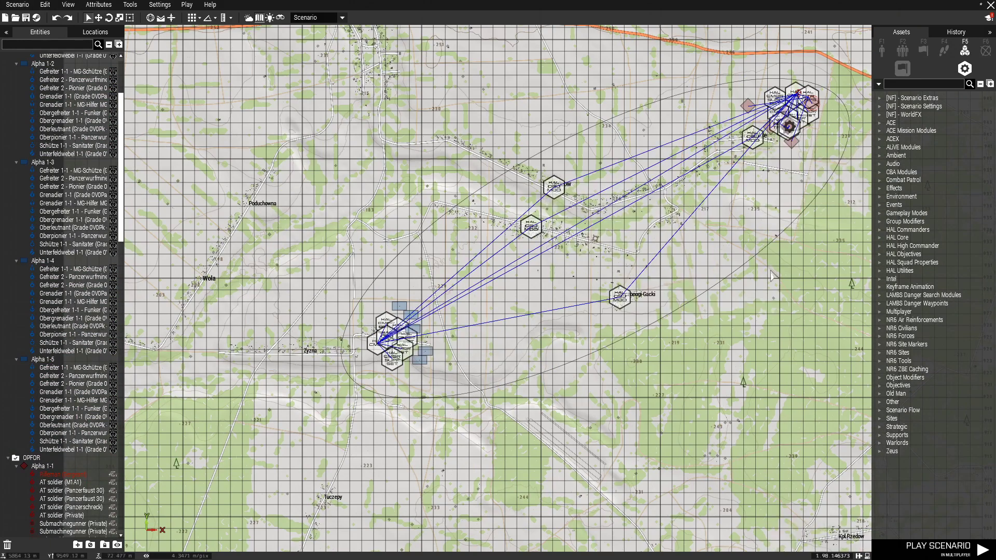
pyautogui.scroll(4, 552, 389)
pyautogui.scroll(-3, 553, 370)
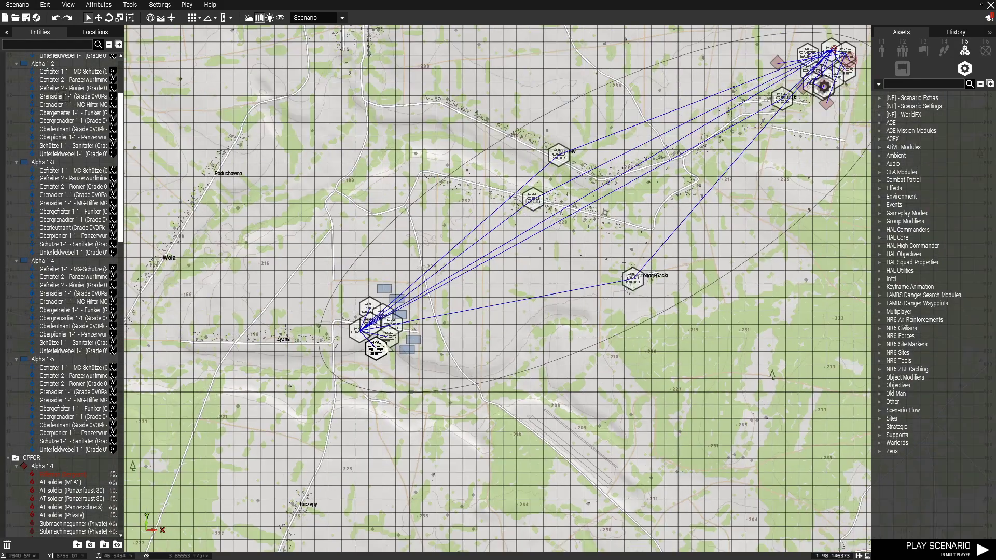
pyautogui.scroll(7, 327, 343)
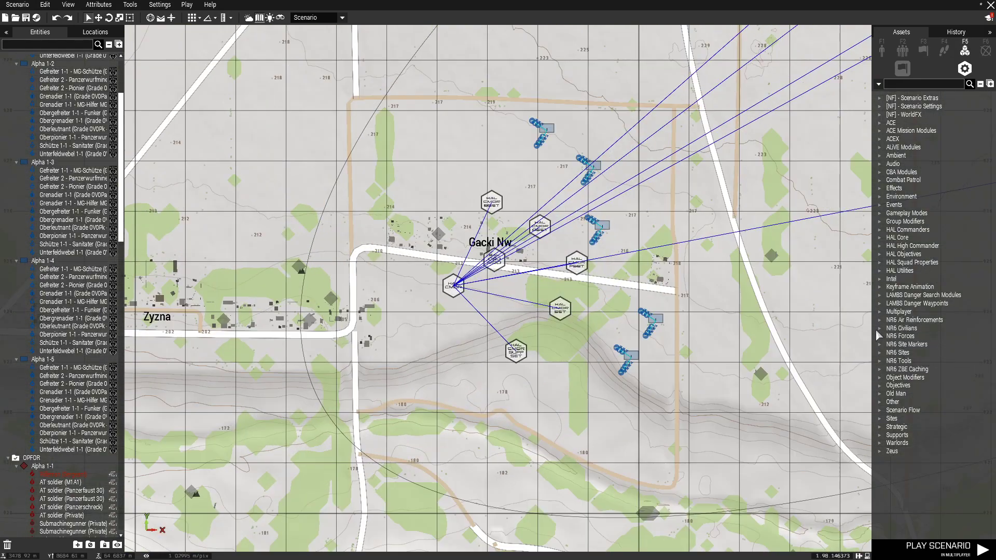
# Place an NR6 Reinforcements module northeast of Mokre, just east of the OPFOR HAL Commander.
pyautogui.scroll(-9, 563, 356)
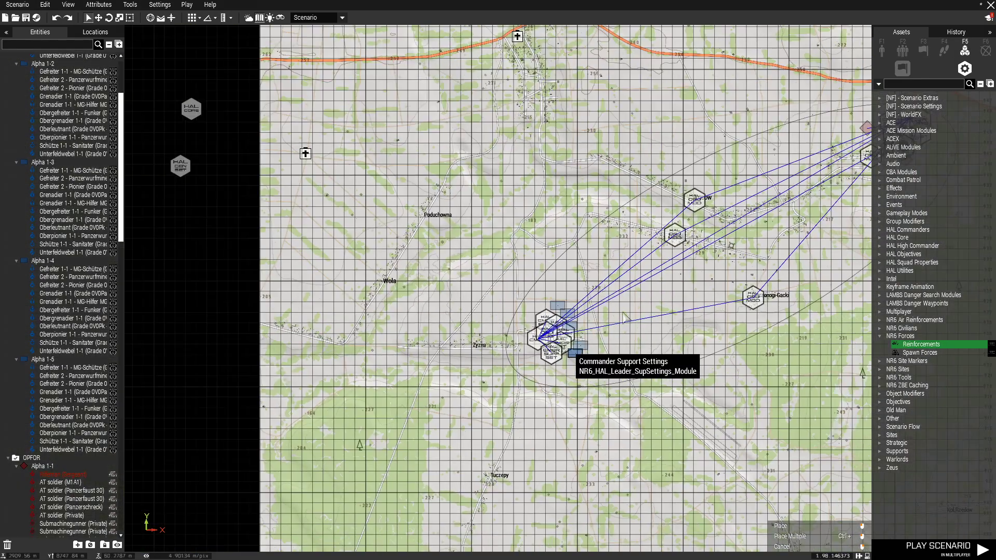
pyautogui.moveTo(865, 134); pyautogui.dragTo(563, 250, button='right')
pyautogui.scroll(1, 570, 249)
pyautogui.scroll(8, 612, 238)
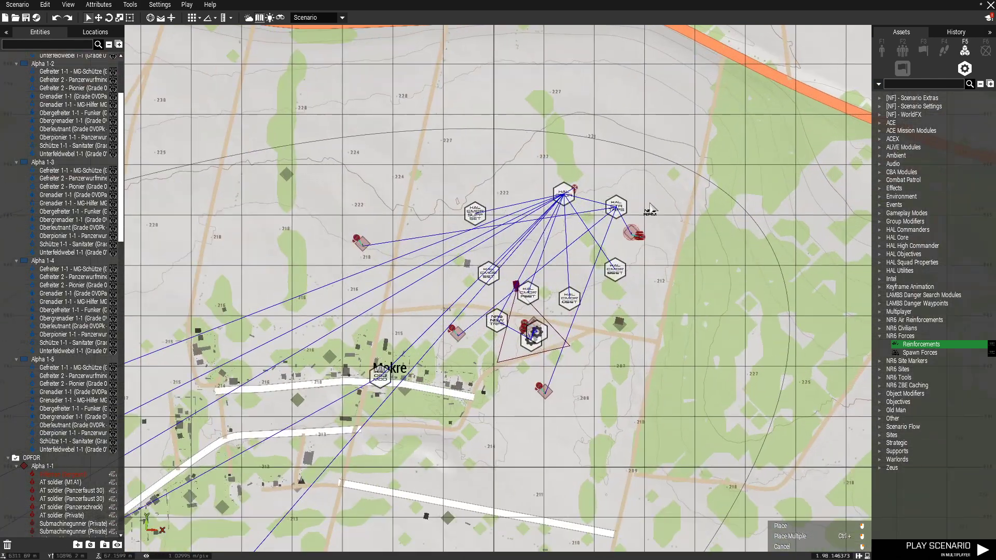
pyautogui.click(650, 203)
# Sync the Reinforcements module to the Asset Compiler module northeast of Mokre.
pyautogui.scroll(-6, 618, 383)
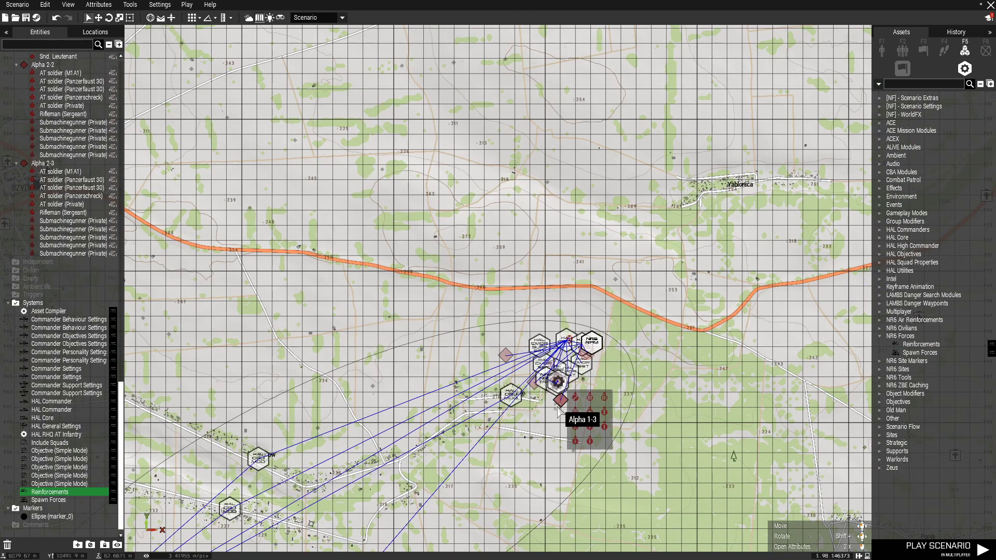
pyautogui.scroll(7, 573, 380)
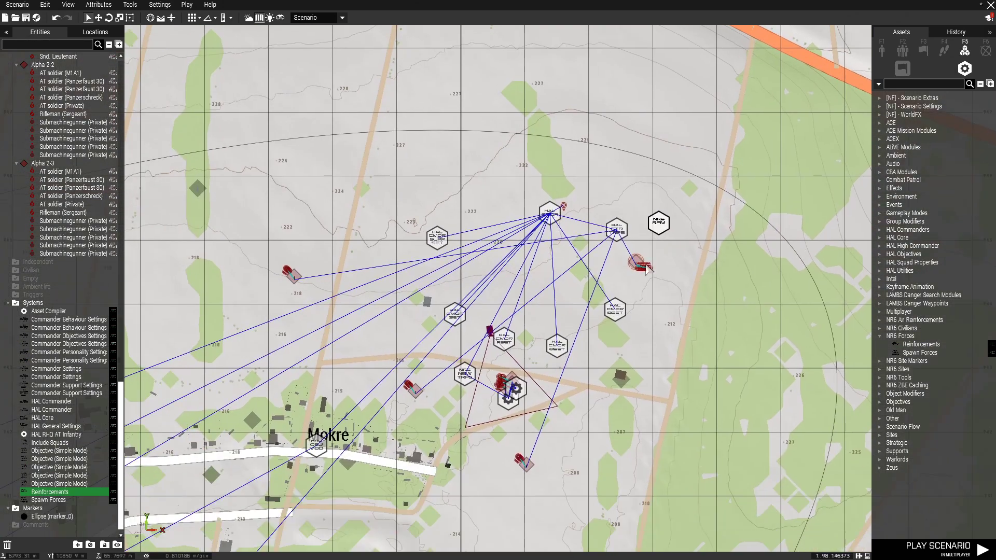
pyautogui.scroll(2, 509, 358)
pyautogui.rightClick(734, 124)
pyautogui.moveTo(780, 134)
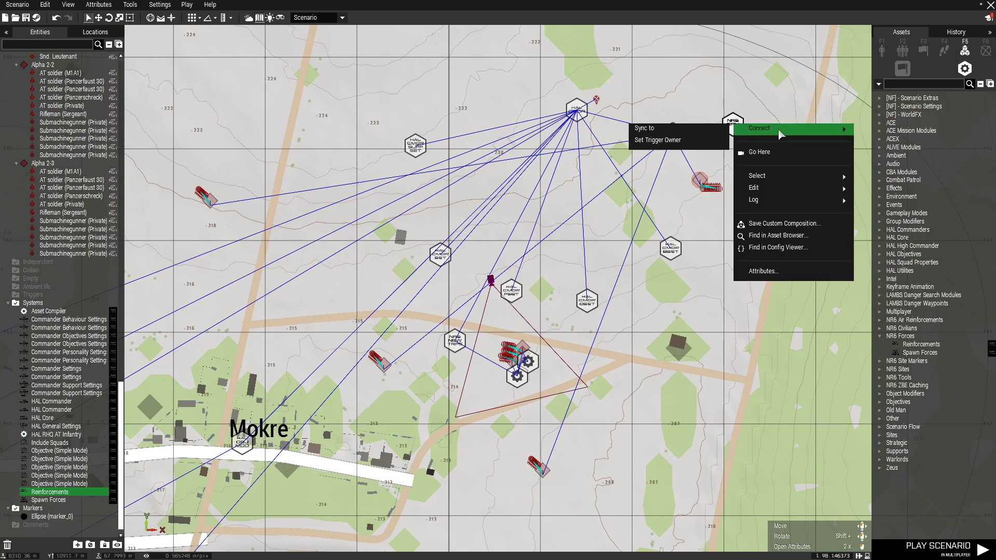
pyautogui.click(716, 130)
pyautogui.scroll(4, 517, 375)
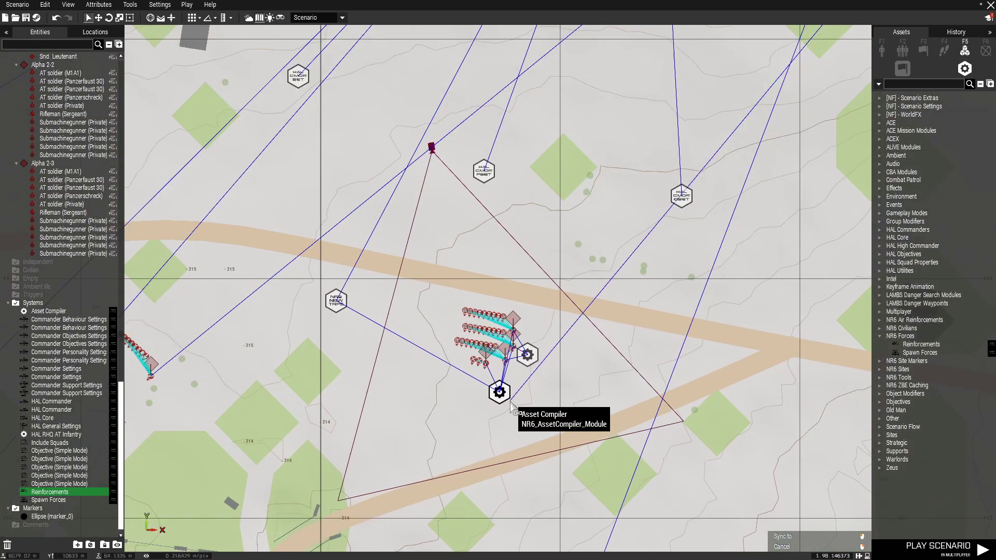
pyautogui.scroll(-4, 510, 397)
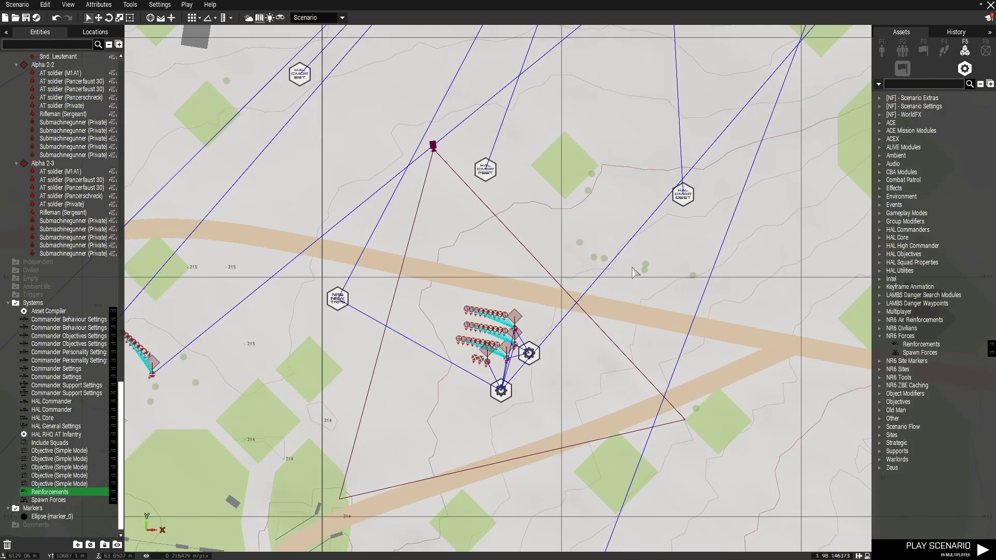
# Examine the Asset Compiler's synced template squads and its connection to the Reinforcements module.
pyautogui.scroll(3, 567, 296)
pyautogui.scroll(3, 567, 289)
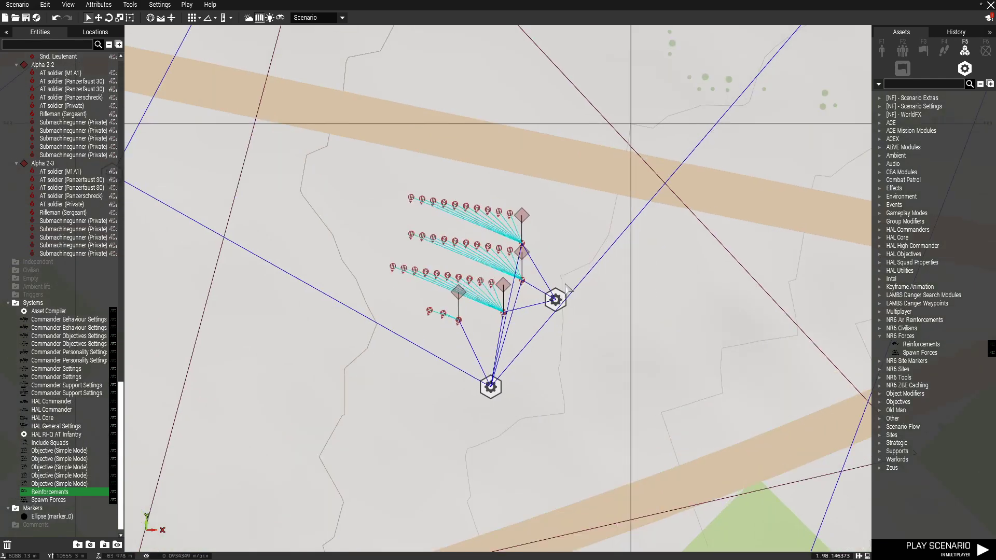
pyautogui.scroll(-3, 550, 306)
pyautogui.scroll(2, 535, 320)
pyautogui.scroll(-4, 535, 316)
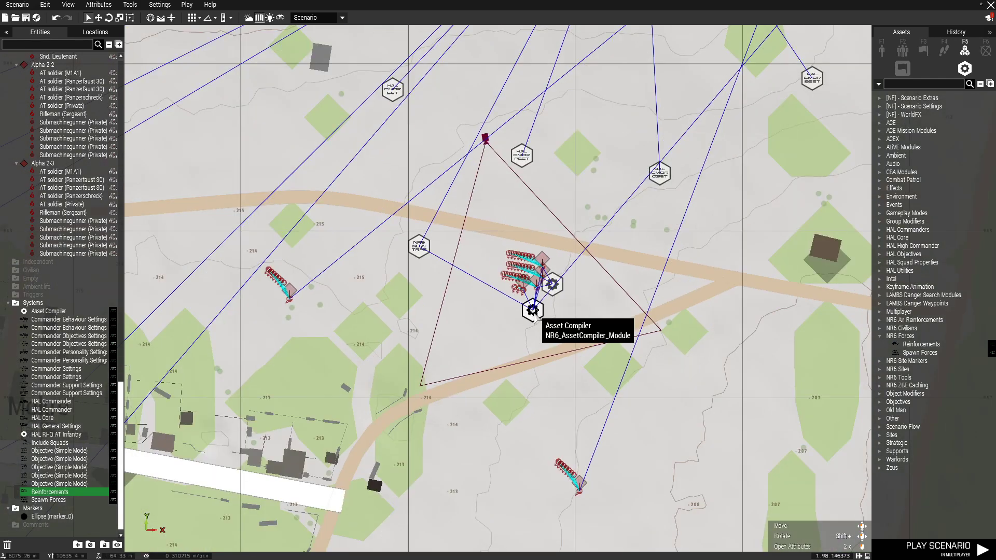
pyautogui.scroll(3, 550, 300)
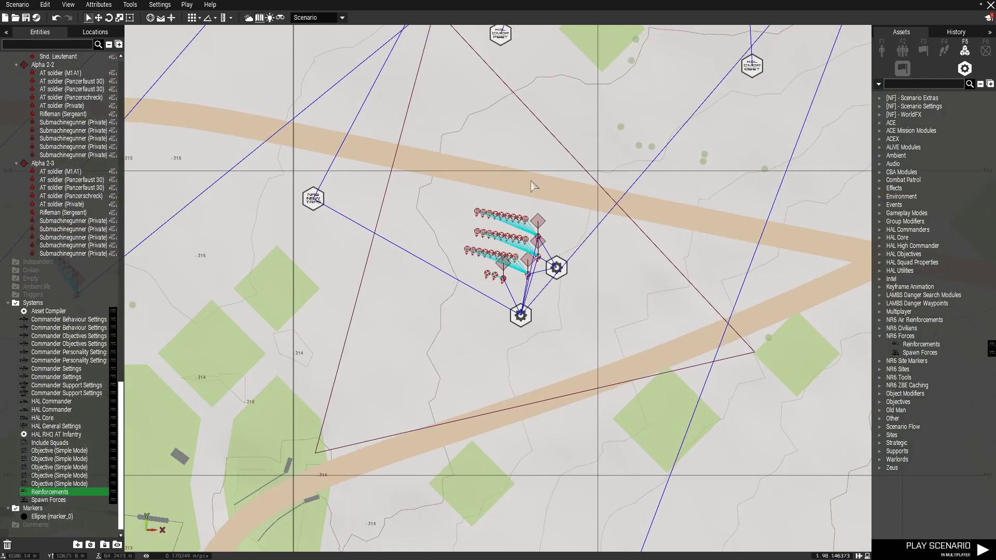
pyautogui.scroll(3, 551, 271)
pyautogui.scroll(-6, 521, 292)
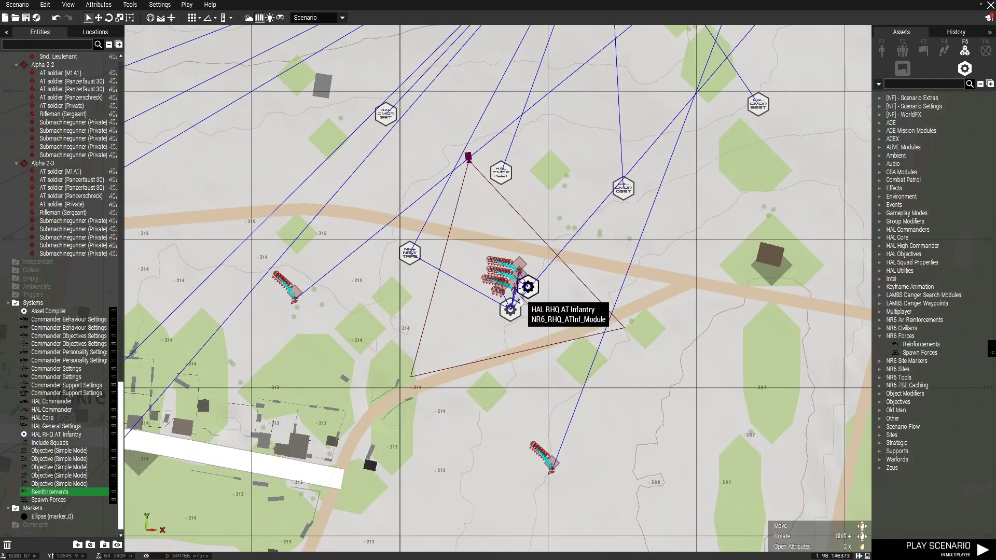
pyautogui.moveTo(598, 177); pyautogui.dragTo(433, 394, button='right')
pyautogui.moveTo(695, 133); pyautogui.dragTo(609, 236, button='right')
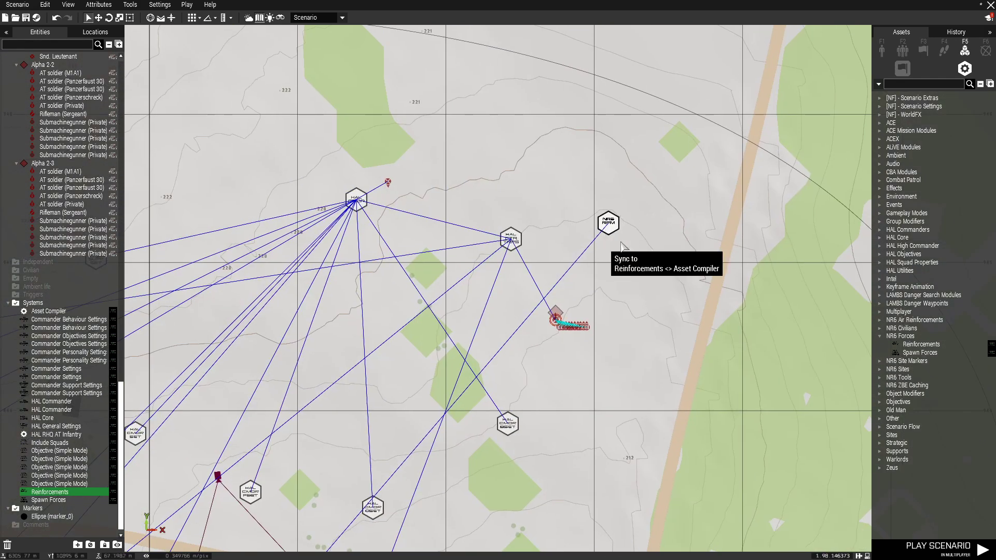
pyautogui.moveTo(628, 283); pyautogui.dragTo(633, 192, button='right')
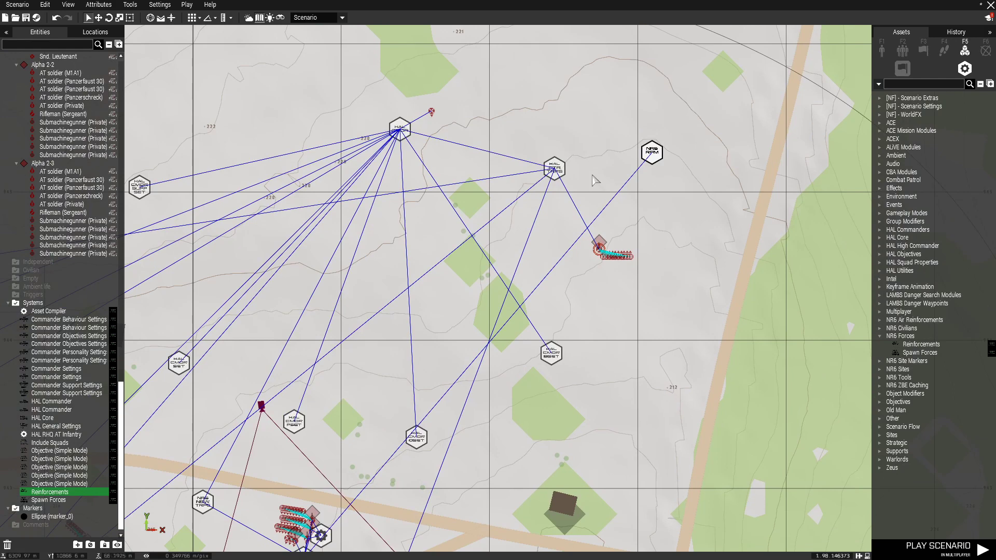
# Place a second NR6 Asset Compiler module a short distance southeast of the Reinforcements module.
pyautogui.click(878, 337)
pyautogui.click(880, 361)
pyautogui.click(920, 369)
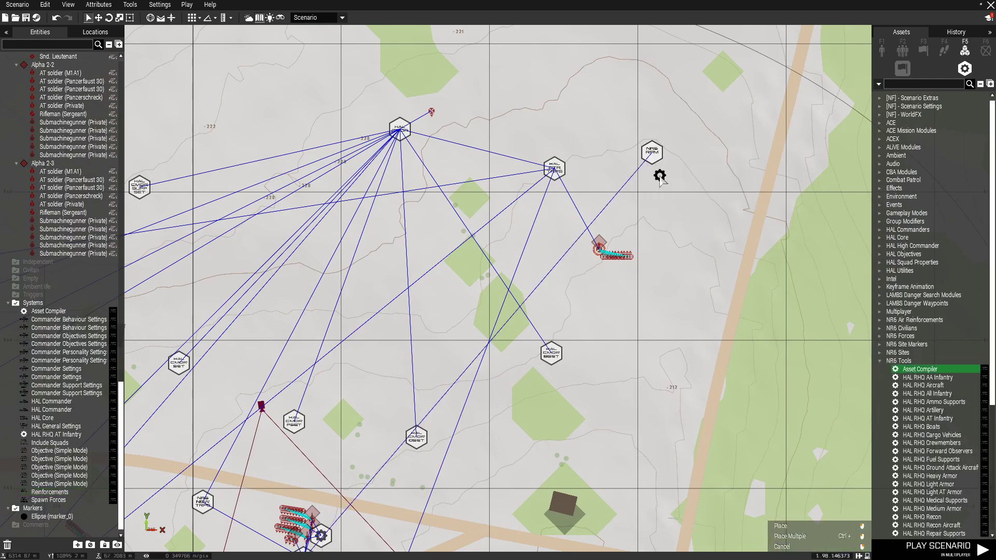
pyautogui.click(659, 177)
pyautogui.rightClick(660, 176)
pyautogui.click(690, 151)
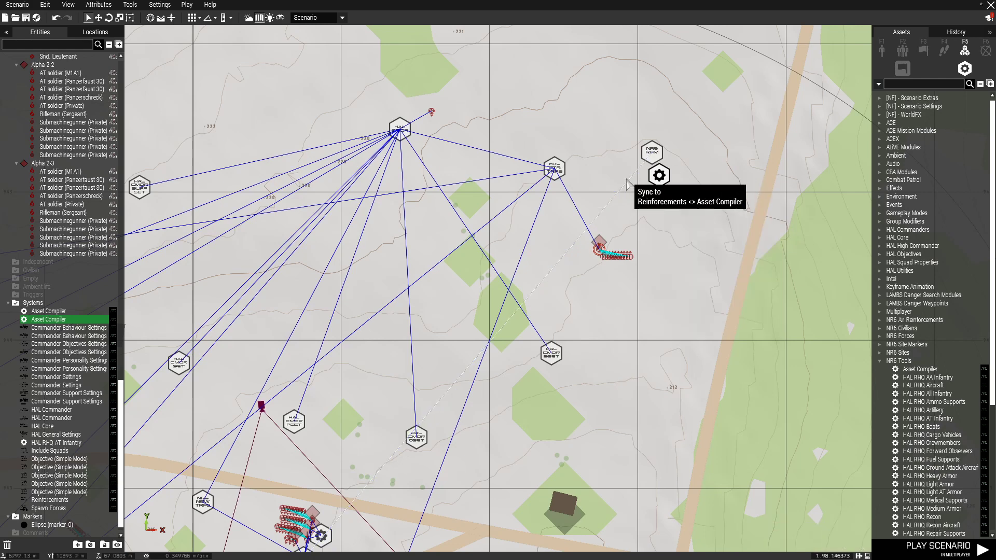
pyautogui.moveTo(659, 176); pyautogui.dragTo(667, 193)
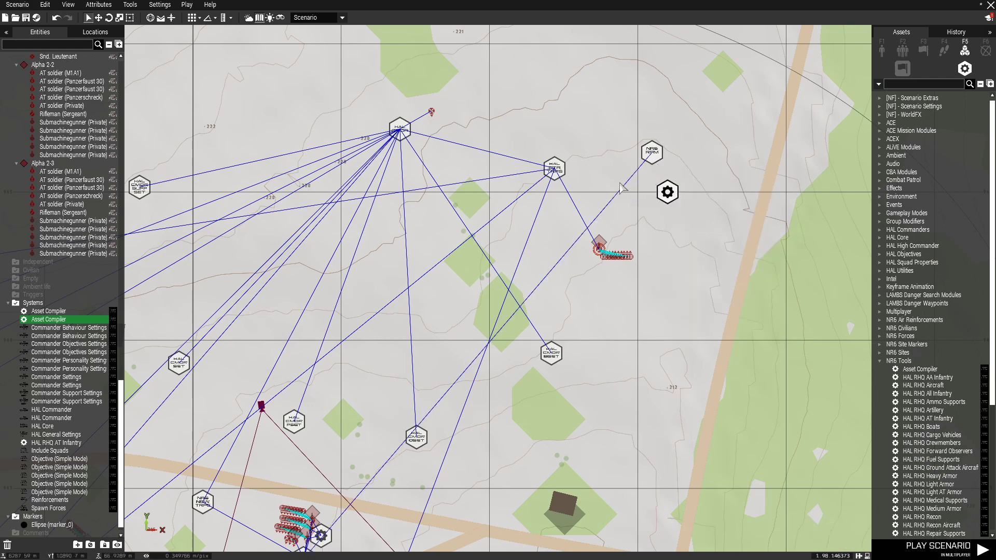
# Delete the second Asset Compiler module beside the Reinforcements module.
pyautogui.click(652, 152)
pyautogui.rightClick(652, 152)
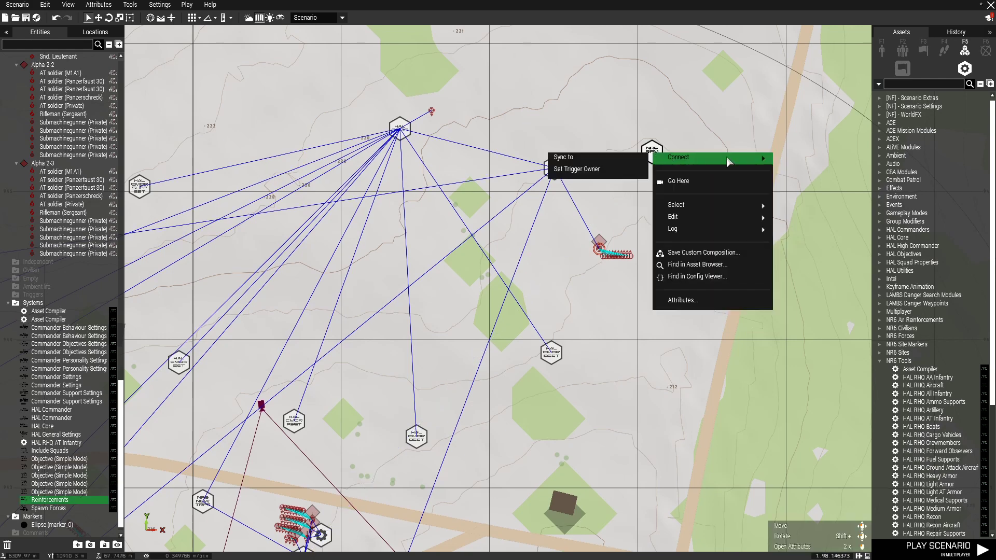
pyautogui.press('Escape')
pyautogui.press('Delete')
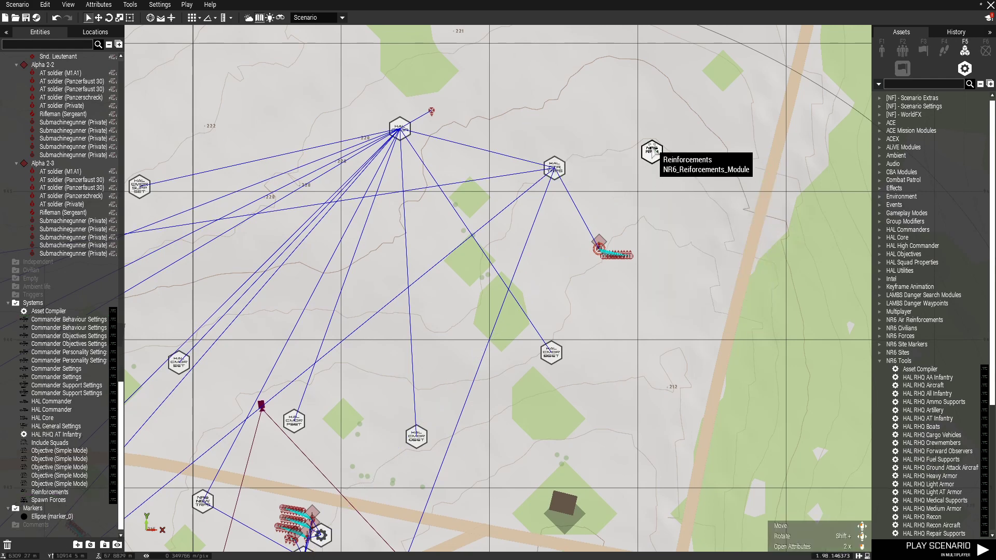
# Sync the Reinforcements module to the Asset Compiler next to the OPFOR template squads.
pyautogui.rightClick(652, 152)
pyautogui.moveTo(664, 152)
pyautogui.click(631, 152)
pyautogui.scroll(-3, 519, 344)
pyautogui.moveTo(457, 384); pyautogui.dragTo(651, 182, button='right')
pyautogui.scroll(3, 462, 303)
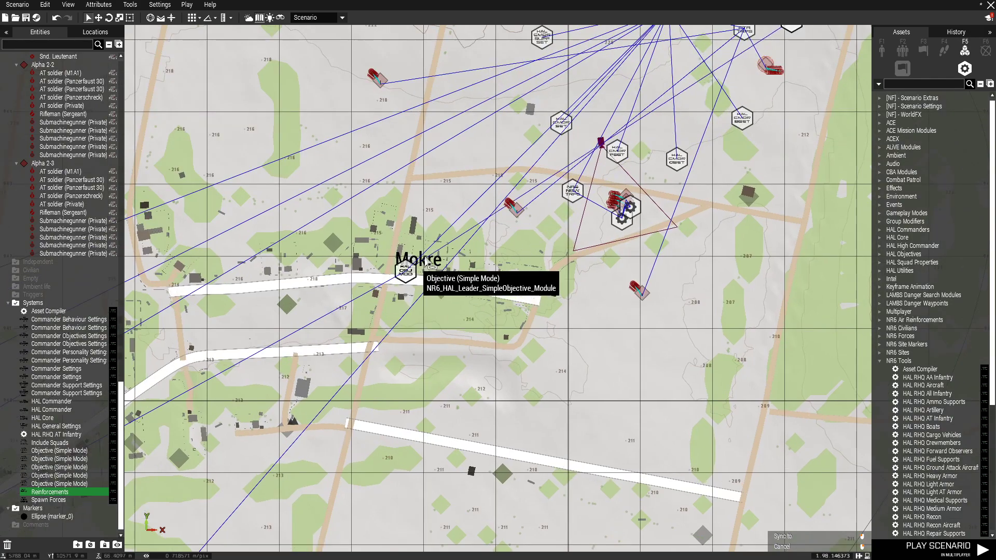
pyautogui.moveTo(764, 151); pyautogui.dragTo(530, 315, button='right')
pyautogui.scroll(2, 420, 327)
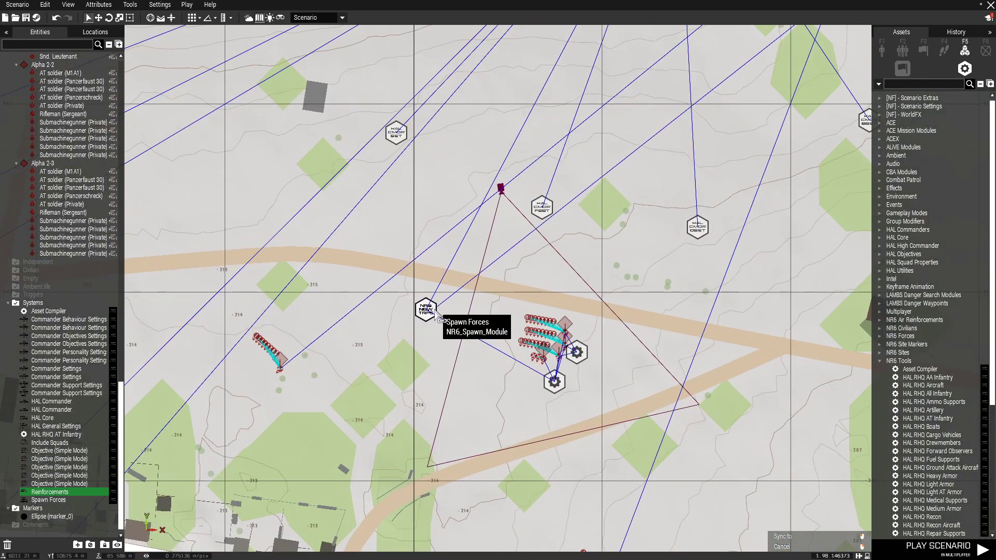
pyautogui.scroll(2, 550, 386)
pyautogui.scroll(-4, 608, 393)
pyautogui.scroll(-4, 608, 393)
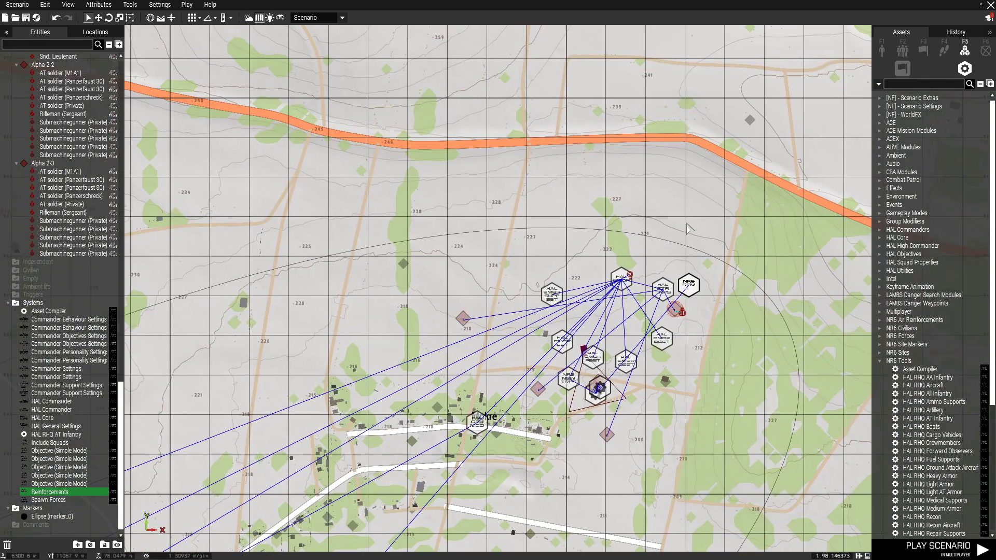
# Move the Reinforcements module just northeast of the OPFOR HAL Commander and set its side to OPFOR.
pyautogui.scroll(3, 682, 354)
pyautogui.moveTo(696, 211); pyautogui.dragTo(594, 179)
pyautogui.doubleClick(593, 177)
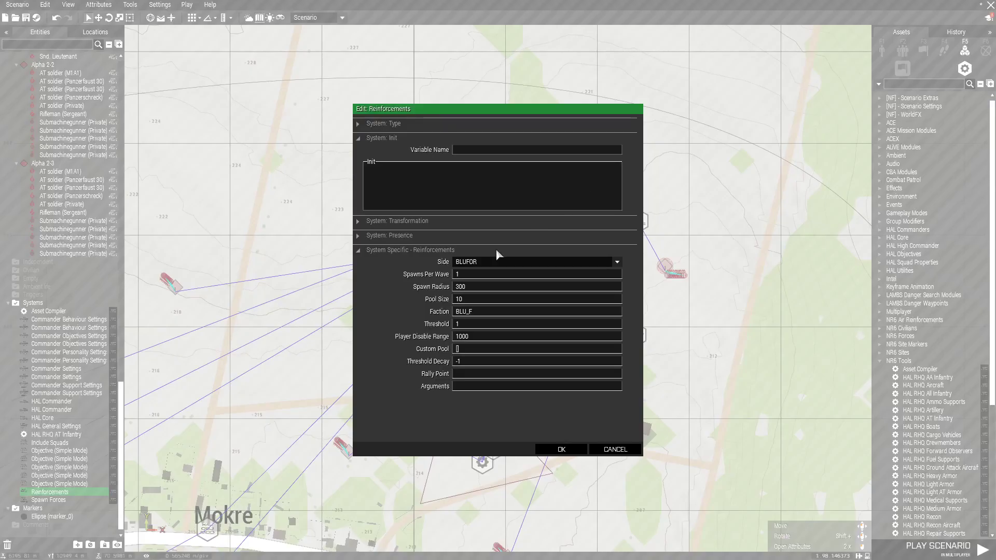
pyautogui.click(472, 262)
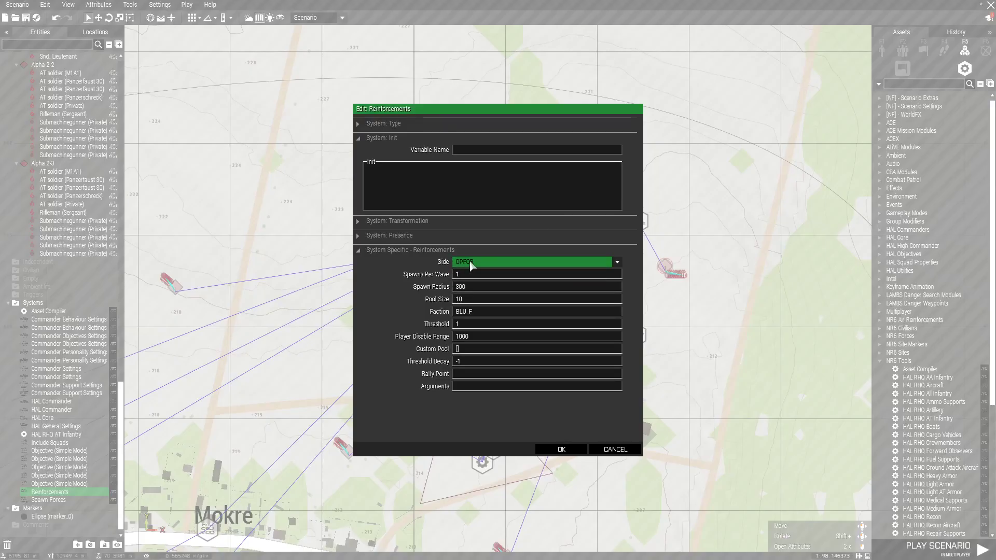
pyautogui.click(471, 263)
pyautogui.click(473, 275)
pyautogui.click(467, 263)
pyautogui.click(468, 283)
pyautogui.doubleClick(464, 287)
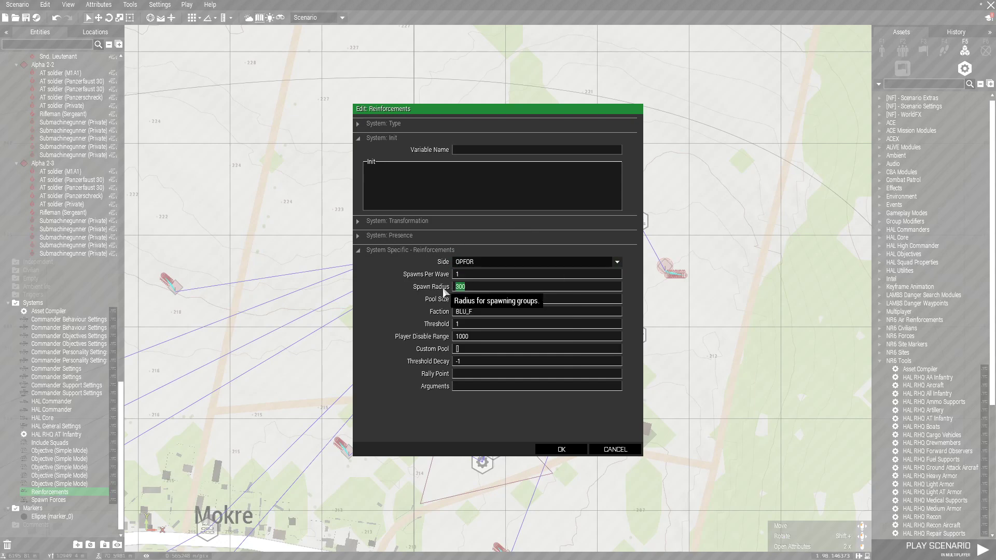
pyautogui.click(561, 449)
# Reposition the Reinforcements module slightly farther north of the OPFOR HAL Commander.
pyautogui.scroll(-3, 600, 218)
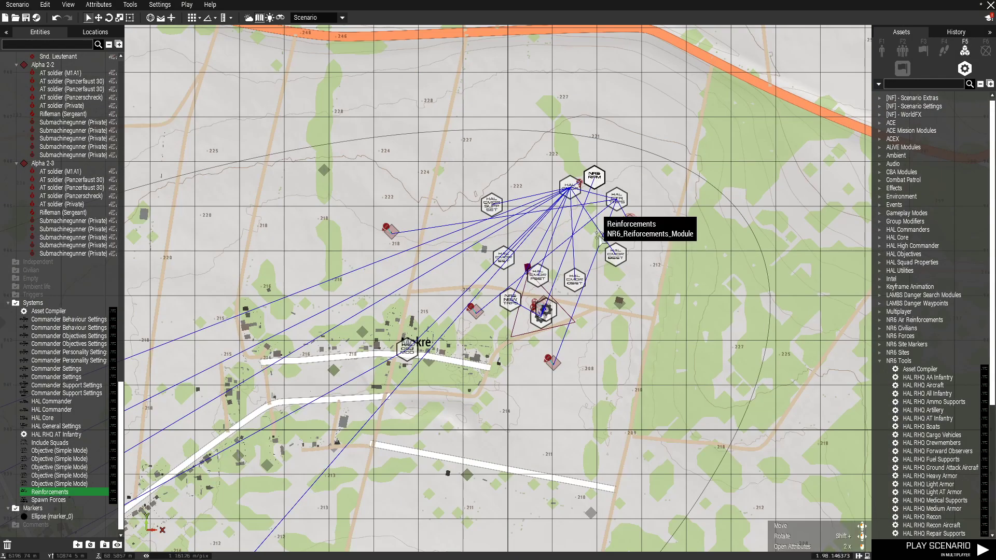
pyautogui.moveTo(595, 175)
pyautogui.mouseDown()
pyautogui.moveTo(621, 156)
pyautogui.moveTo(601, 171)
pyautogui.moveTo(598, 162)
pyautogui.mouseUp()
pyautogui.scroll(2, 634, 110)
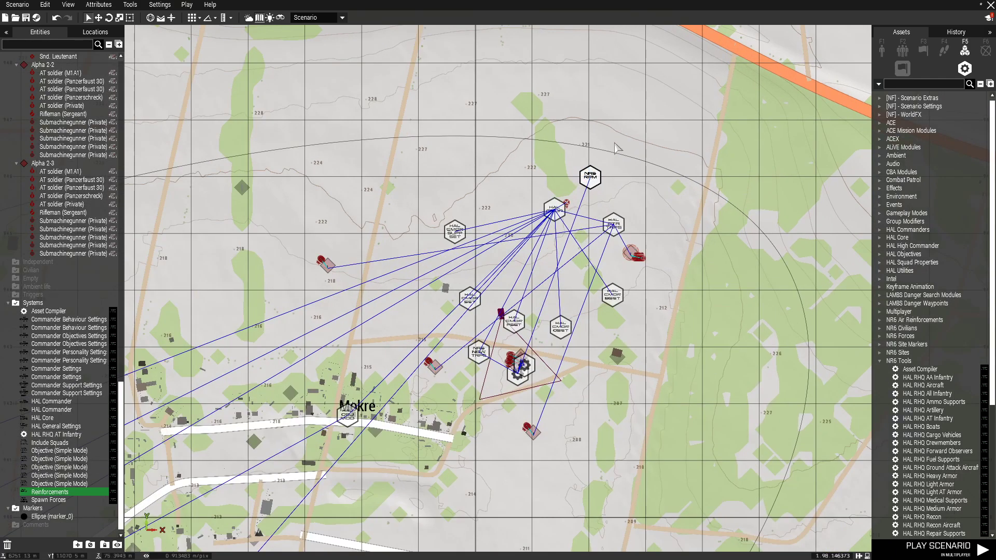
pyautogui.moveTo(633, 111); pyautogui.dragTo(571, 304, button='right')
pyautogui.scroll(-2, 570, 304)
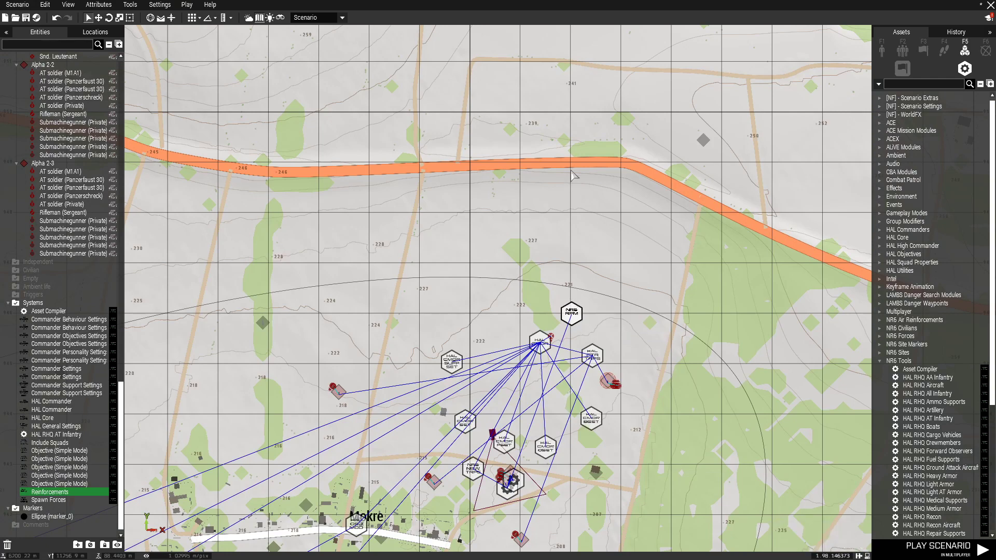
pyautogui.moveTo(590, 240); pyautogui.dragTo(575, 472)
pyautogui.scroll(3, 576, 332)
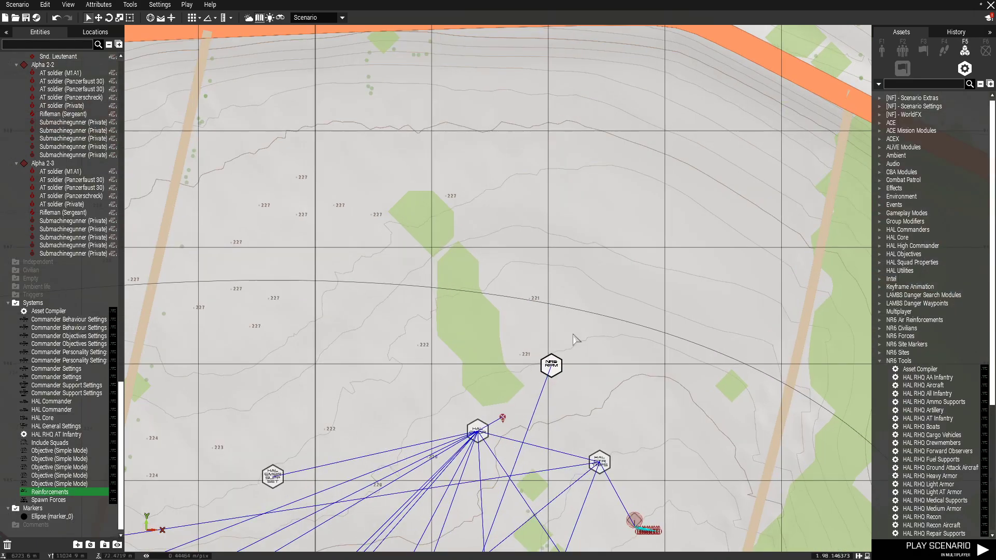
pyautogui.scroll(-2, 574, 339)
# Set the Reinforcements module's pool size to 20 and its faction to custom.
pyautogui.doubleClick(590, 270)
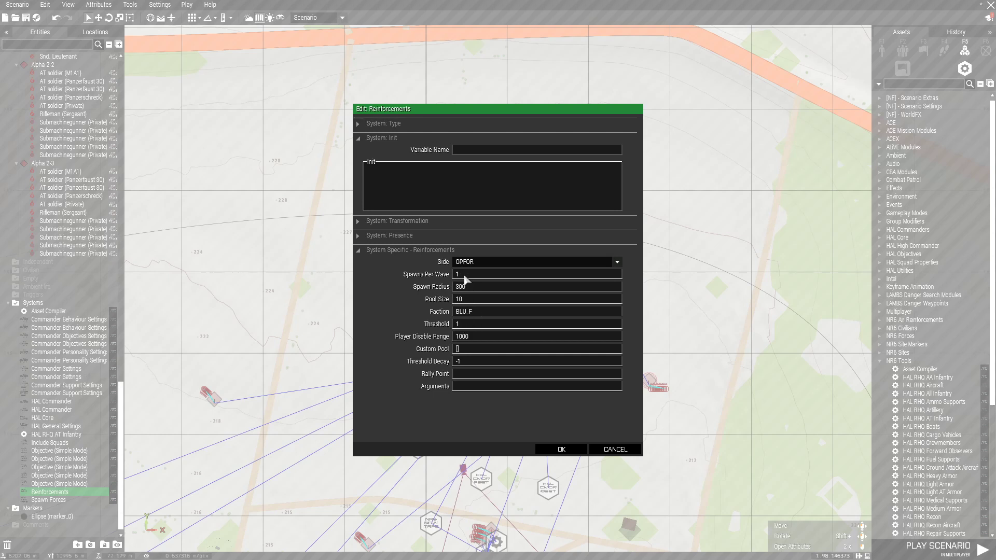
pyautogui.doubleClick(475, 299)
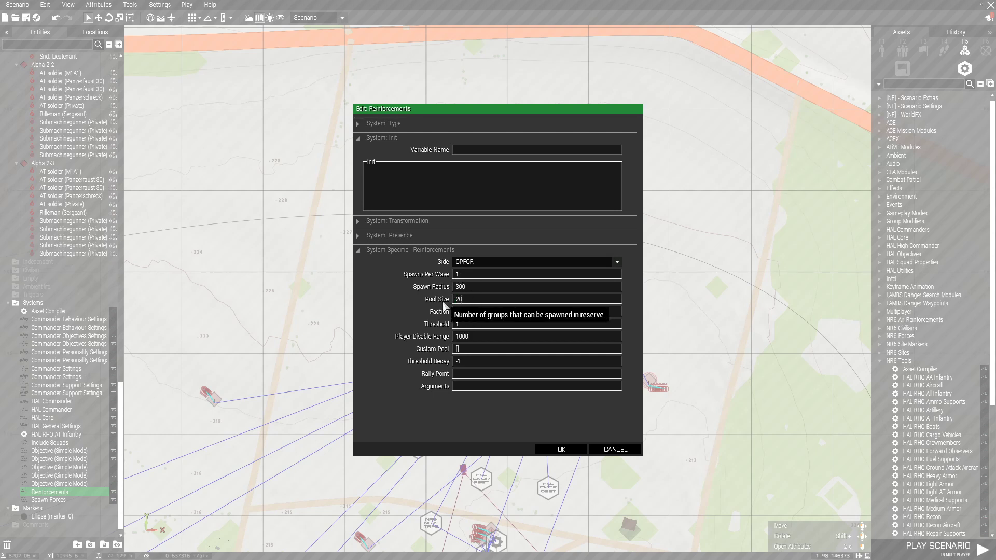
pyautogui.press('Tab')
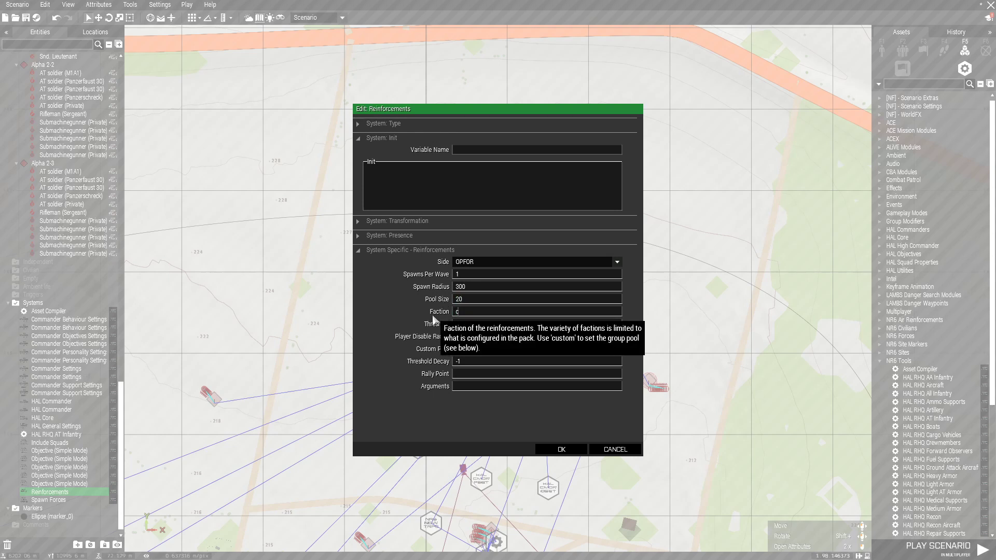
pyautogui.write('custom')
pyautogui.press('Tab')
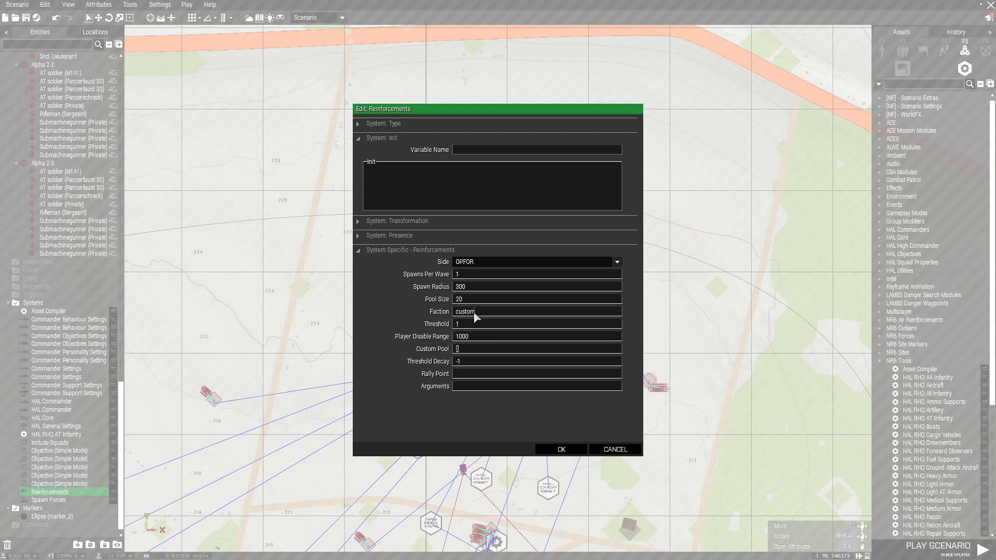
# Review the Reinforcements module's player disable range and remaining attributes, and apply its settings.
pyautogui.hotkey('shift', 'Tab')
pyautogui.doubleClick(473, 340)
pyautogui.moveTo(594, 115); pyautogui.dragTo(445, 127)
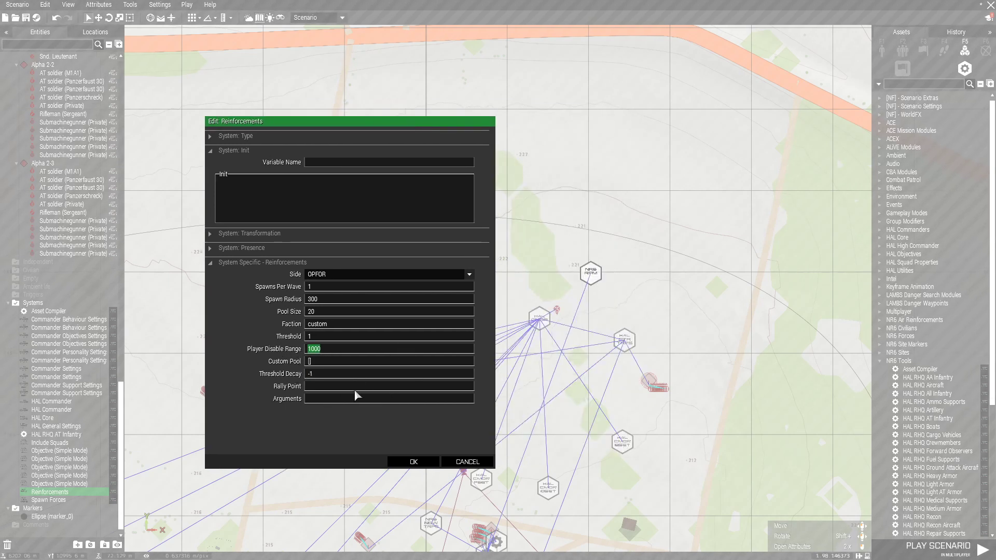
pyautogui.click(414, 462)
# Sync the Reinforcements module to the OPFOR HAL Commander.
pyautogui.scroll(3, 558, 284)
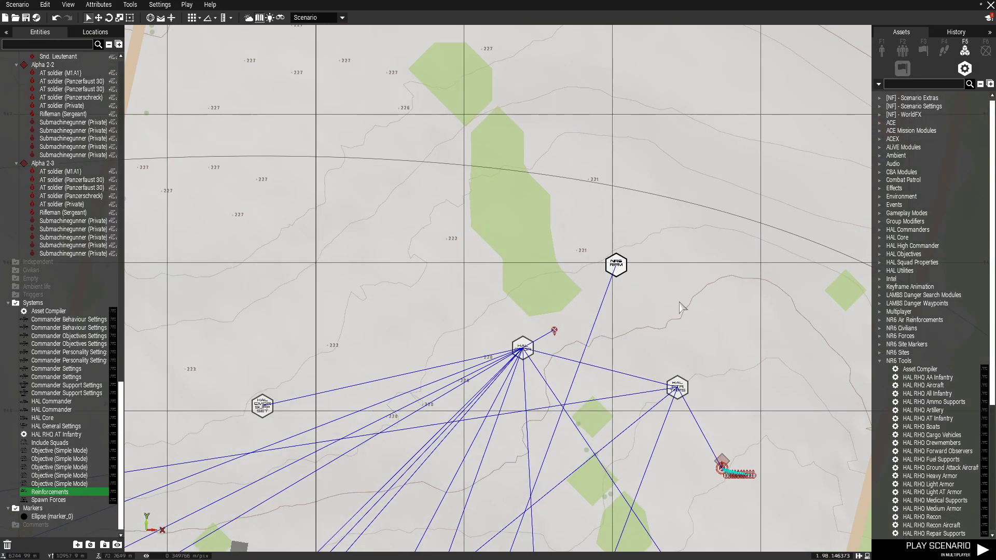
pyautogui.scroll(-4, 678, 305)
pyautogui.rightClick(655, 287)
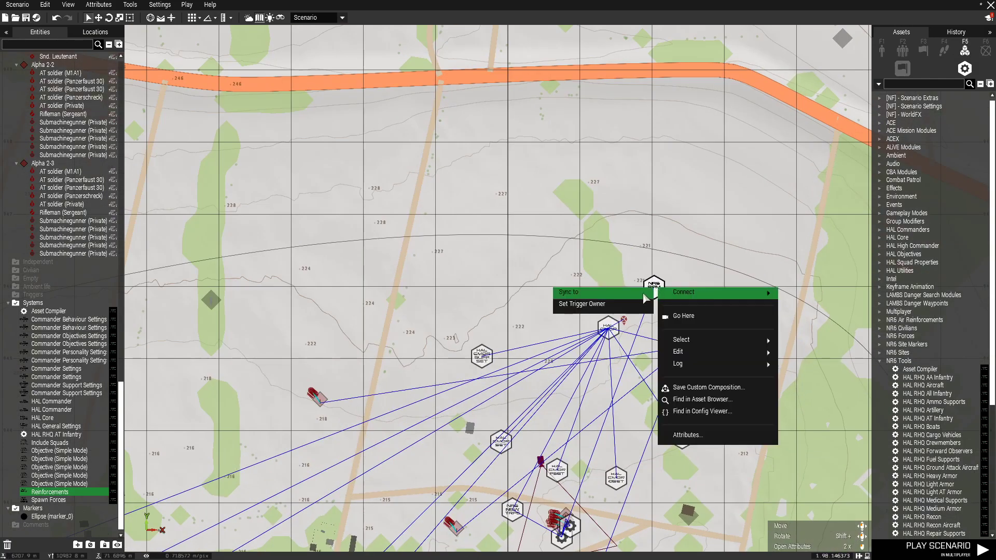
pyautogui.click(644, 294)
pyautogui.moveTo(535, 259); pyautogui.dragTo(545, 141, button='right')
pyautogui.scroll(3, 617, 210)
pyautogui.click(618, 212)
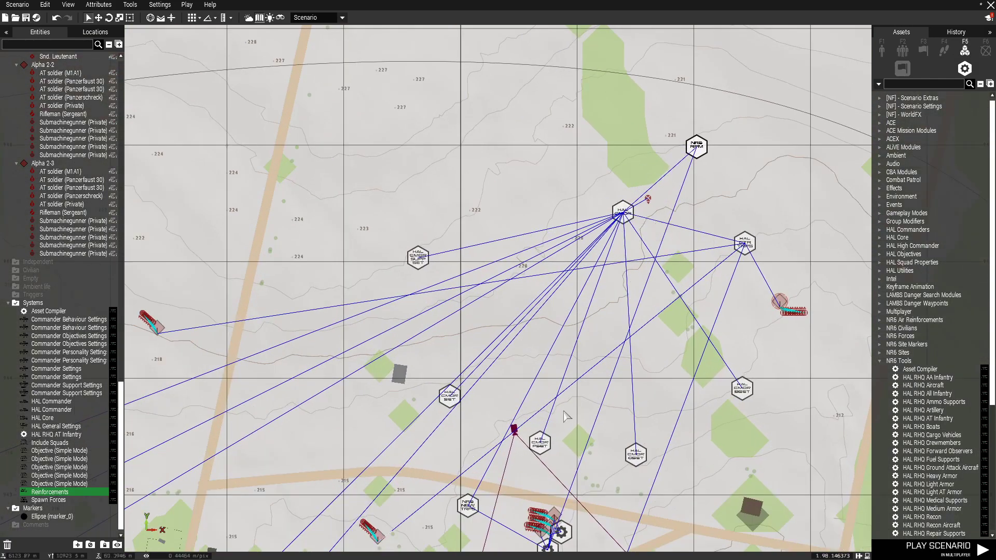
pyautogui.scroll(-5, 560, 420)
pyautogui.moveTo(622, 314); pyautogui.dragTo(603, 214, button='right')
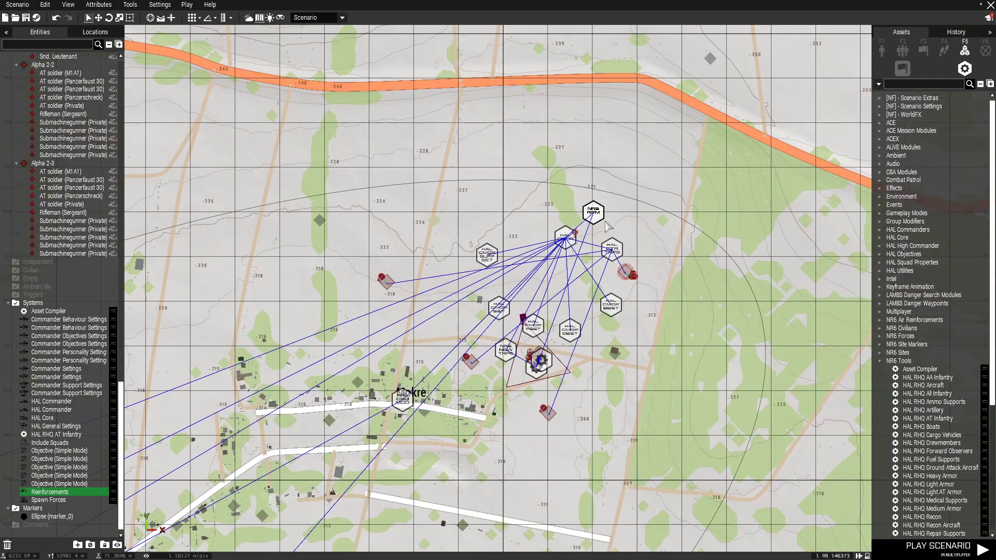
pyautogui.scroll(4, 604, 247)
pyautogui.rightClick(634, 258)
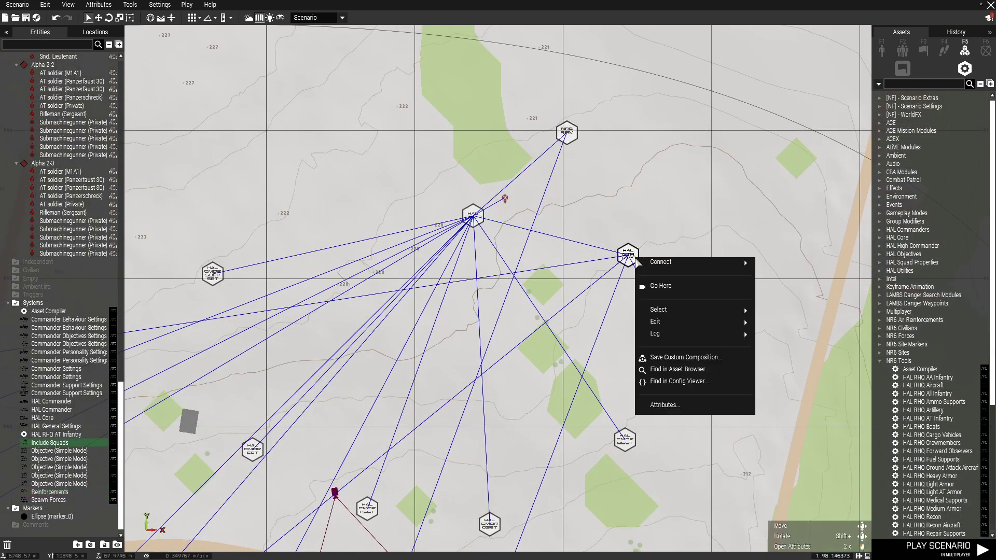
pyautogui.moveTo(670, 266)
pyautogui.press('Escape')
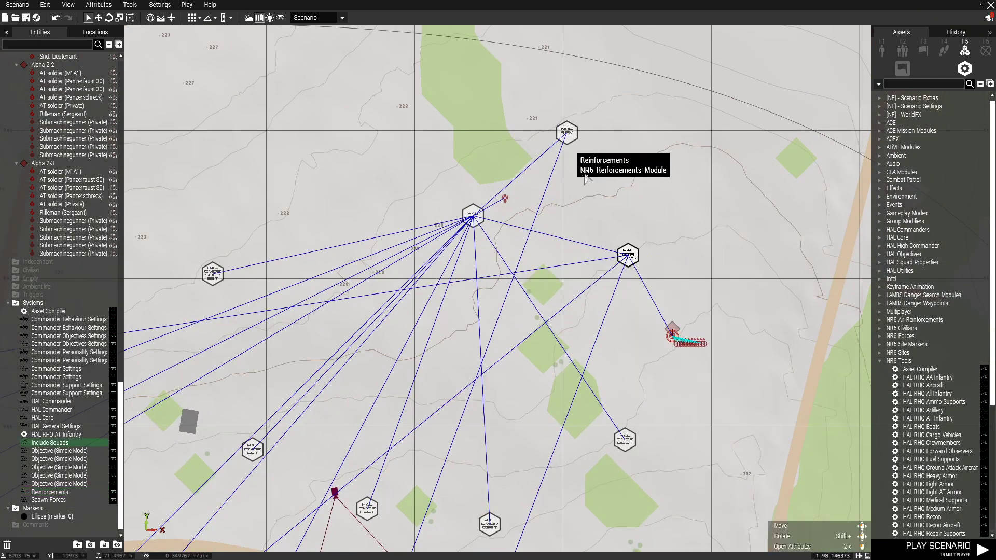
# Look over the map from the OPFOR base to the BLUFOR base, examining the squads, modules, objectives and their sync links.
pyautogui.scroll(-3, 629, 255)
pyautogui.scroll(1, 615, 339)
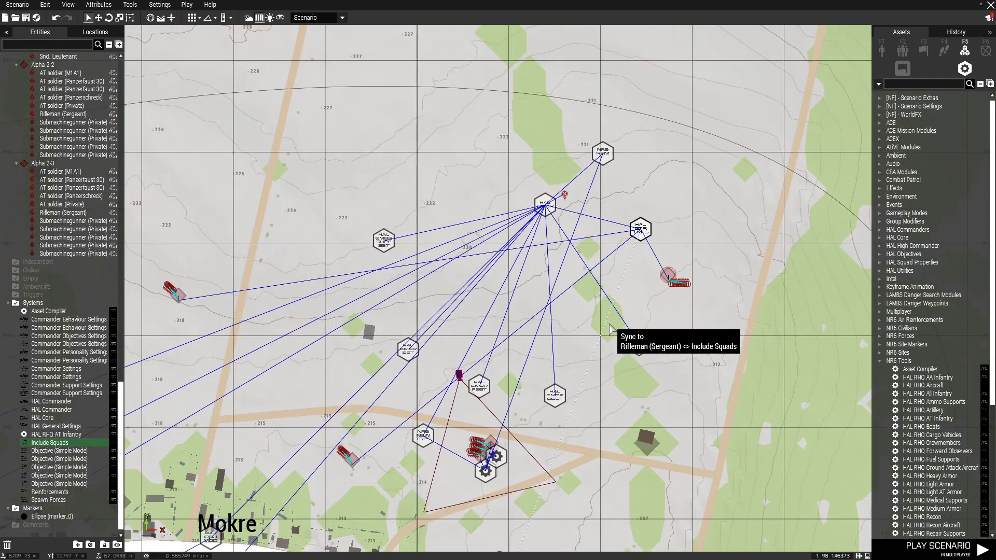
pyautogui.scroll(-5, 737, 335)
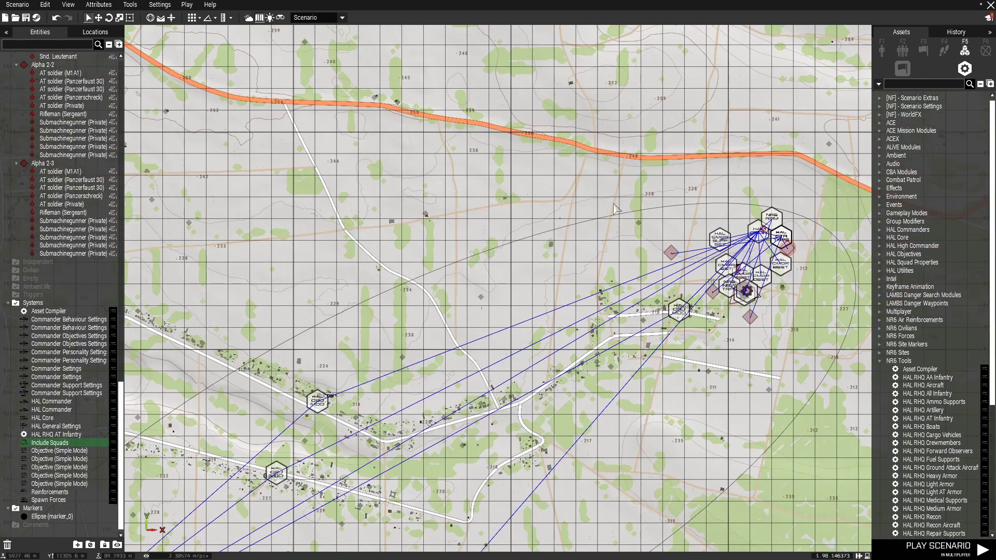
pyautogui.scroll(3, 806, 279)
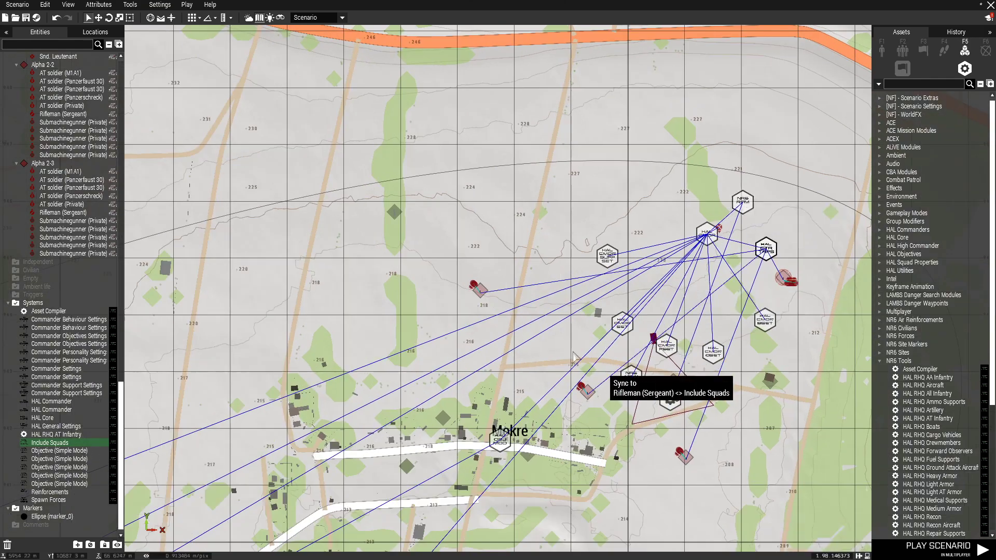
pyautogui.scroll(-2, 554, 341)
pyautogui.moveTo(481, 367); pyautogui.dragTo(699, 175, button='right')
pyautogui.scroll(-3, 453, 372)
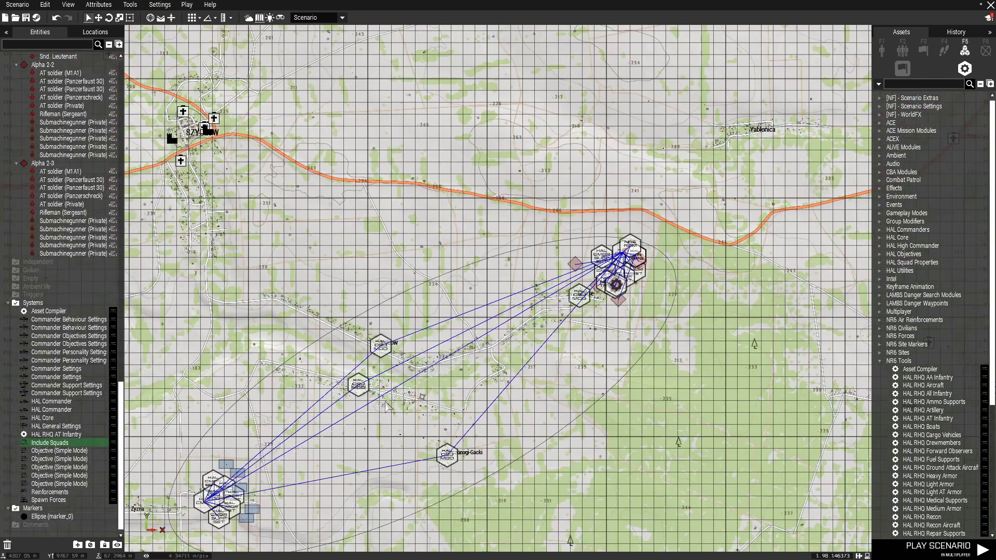
pyautogui.moveTo(365, 425); pyautogui.dragTo(431, 351, button='right')
pyautogui.scroll(2, 689, 185)
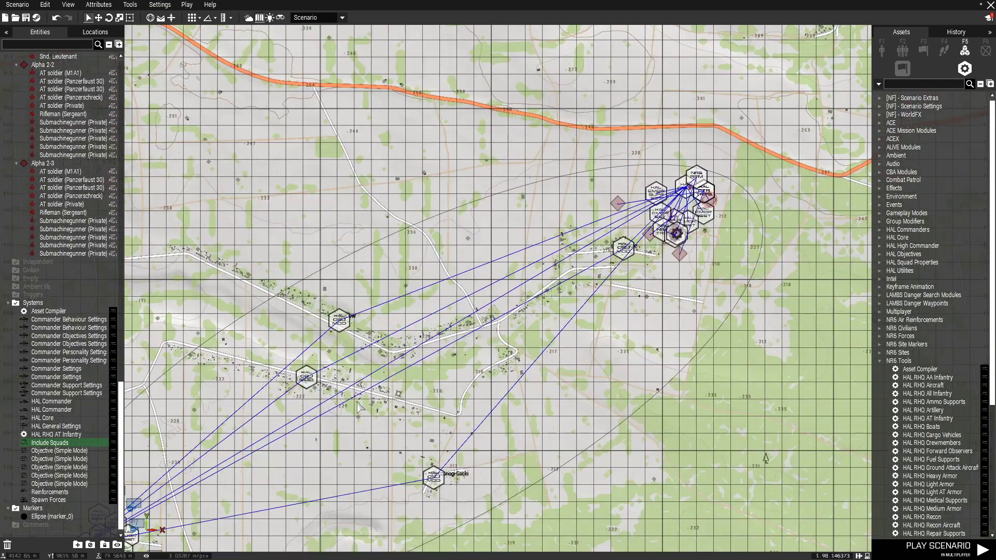
pyautogui.moveTo(155, 508); pyautogui.dragTo(366, 383, button='right')
pyautogui.scroll(3, 347, 393)
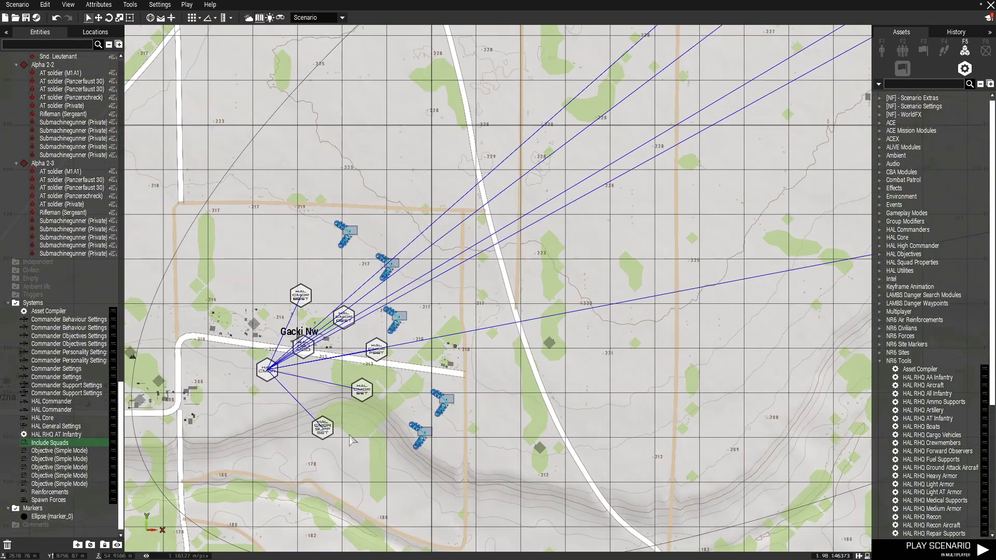
pyautogui.scroll(-2, 377, 419)
pyautogui.moveTo(608, 268)
pyautogui.mouseDown(button='right')
pyautogui.moveTo(366, 376)
pyautogui.moveTo(436, 340)
pyautogui.mouseUp(button='right')
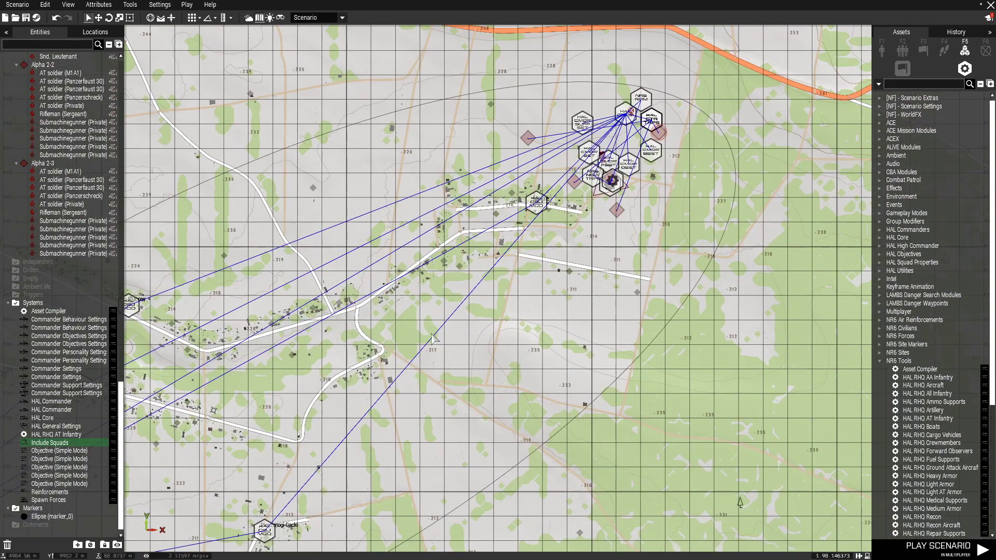
pyautogui.scroll(-4, 611, 180)
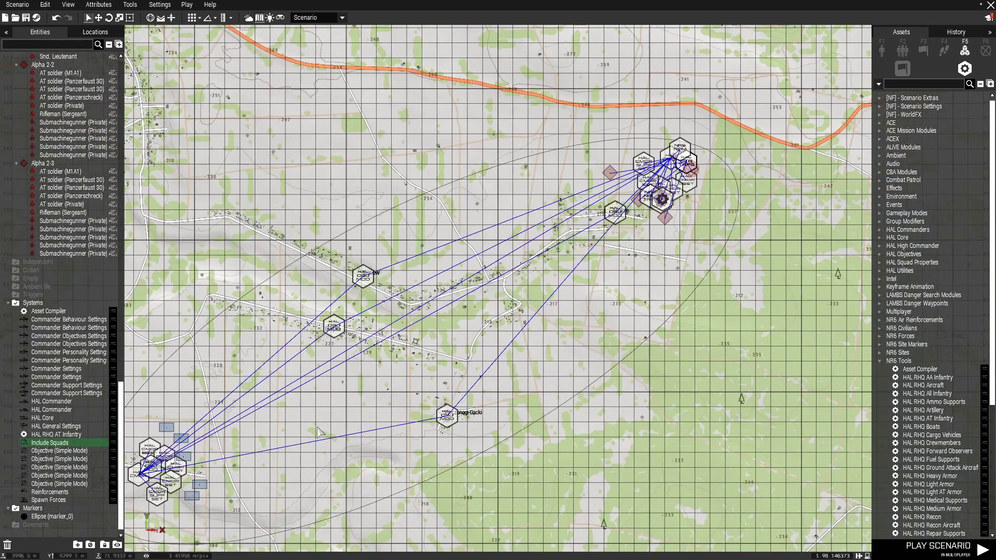
pyautogui.moveTo(301, 432); pyautogui.dragTo(488, 324, button='right')
pyautogui.scroll(4, 372, 341)
pyautogui.scroll(-2, 372, 342)
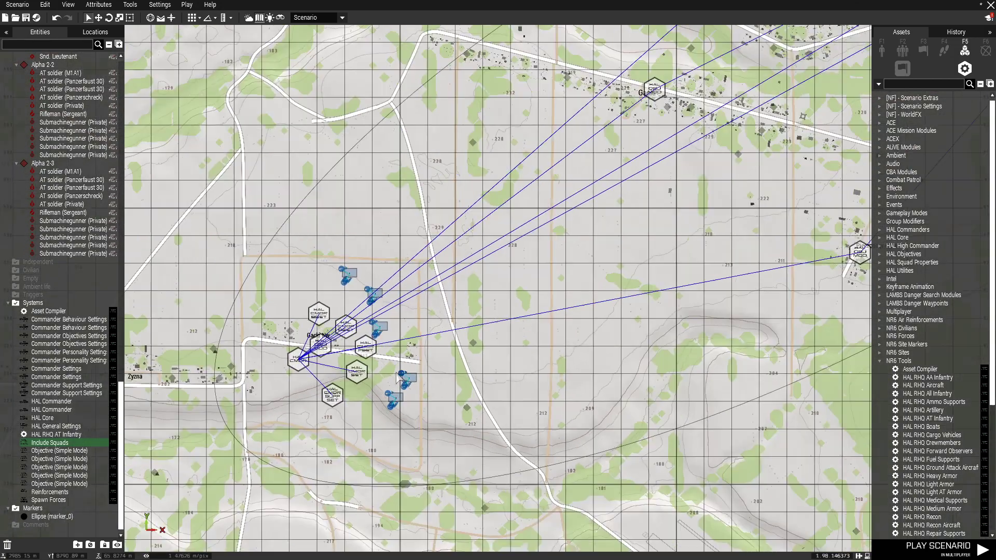
pyautogui.moveTo(683, 325); pyautogui.dragTo(608, 314, button='right')
# Place an NR6 ZBE Caching System module between the objectives near the middle of the battle area.
pyautogui.click(880, 360)
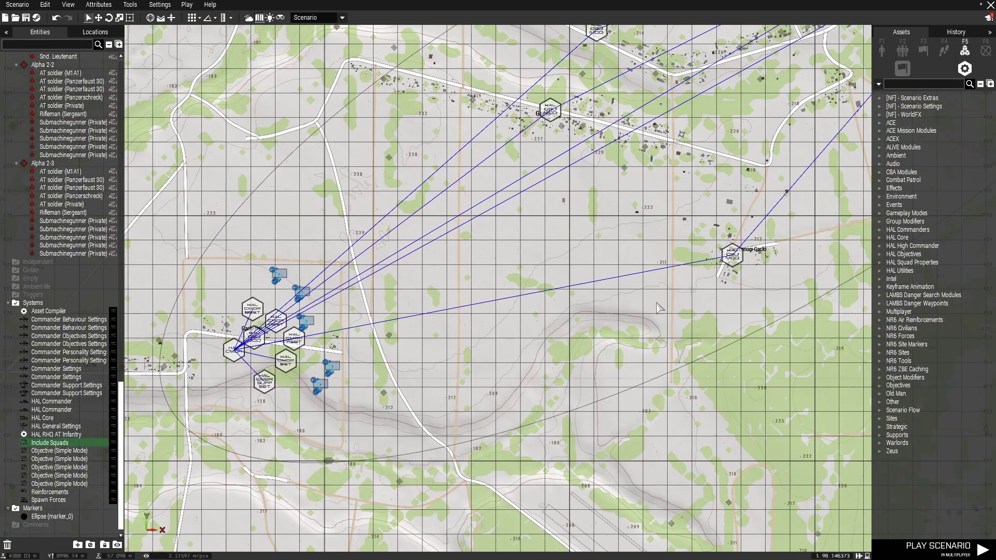
pyautogui.moveTo(664, 279); pyautogui.dragTo(488, 396, button='right')
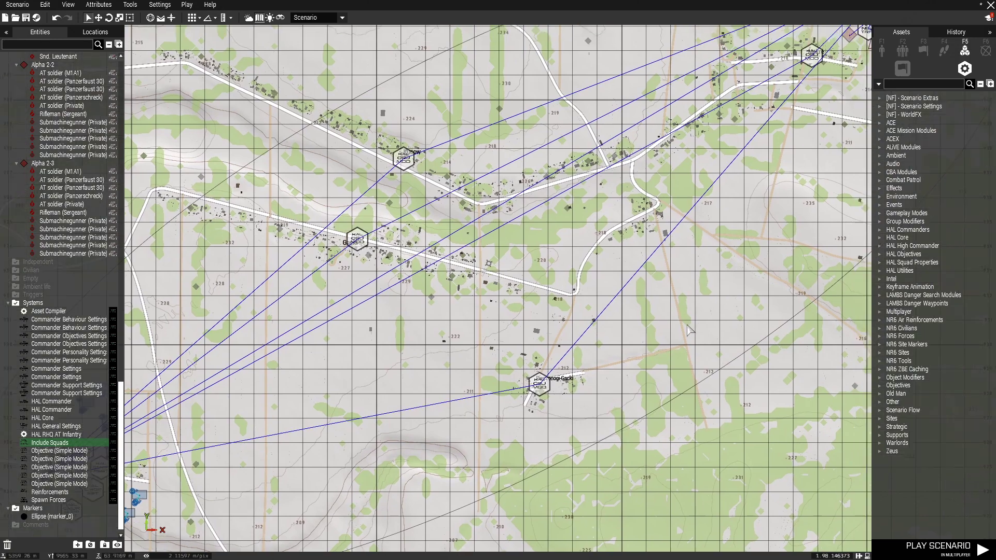
pyautogui.scroll(-3, 639, 378)
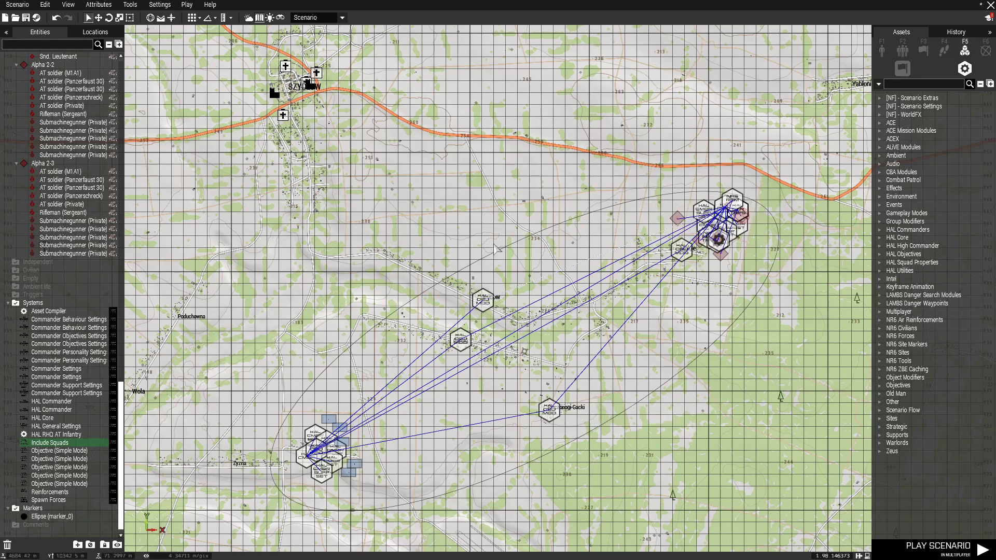
pyautogui.doubleClick(908, 369)
pyautogui.click(922, 378)
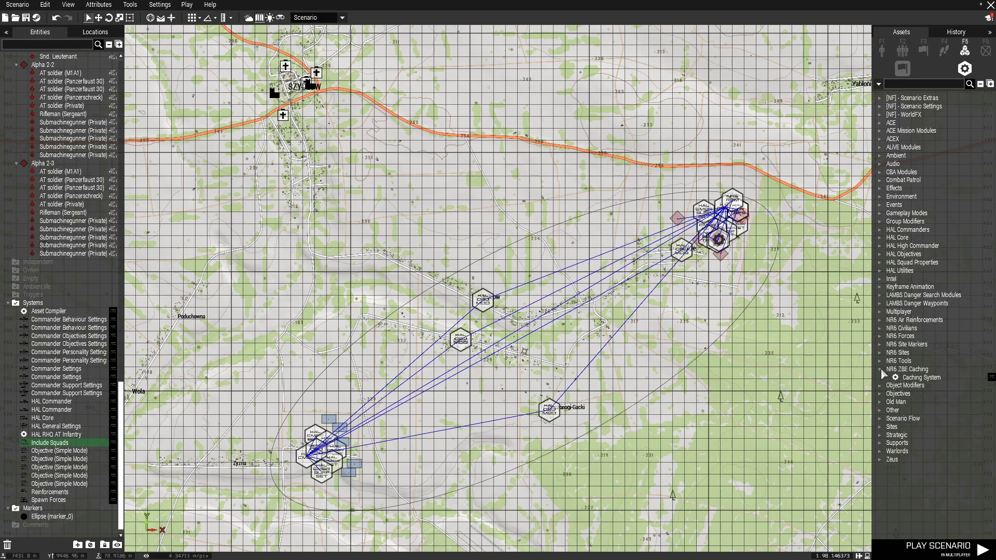
pyautogui.click(551, 350)
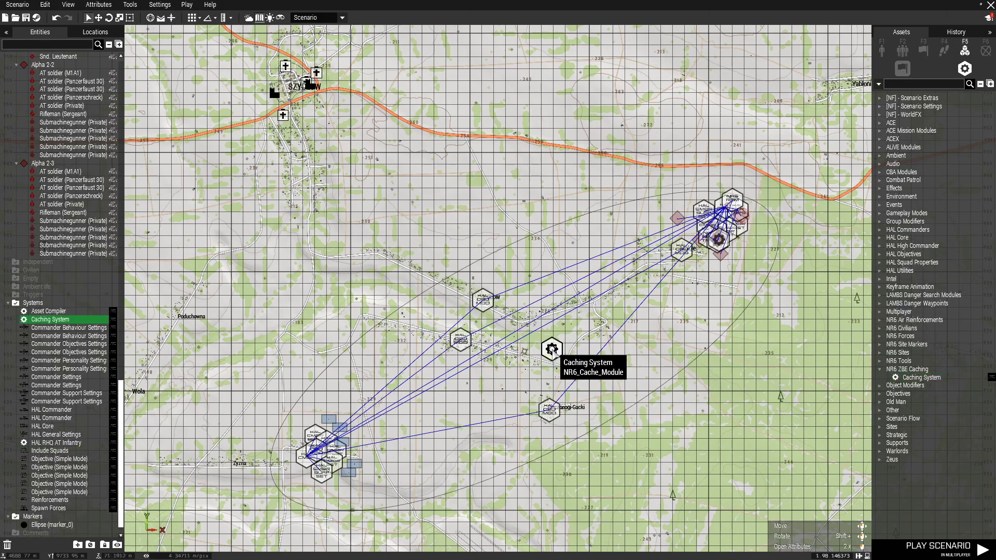
# Check the Caching System module's AI and vehicle caching distances and its other attributes.
pyautogui.scroll(3, 551, 393)
pyautogui.scroll(-3, 550, 393)
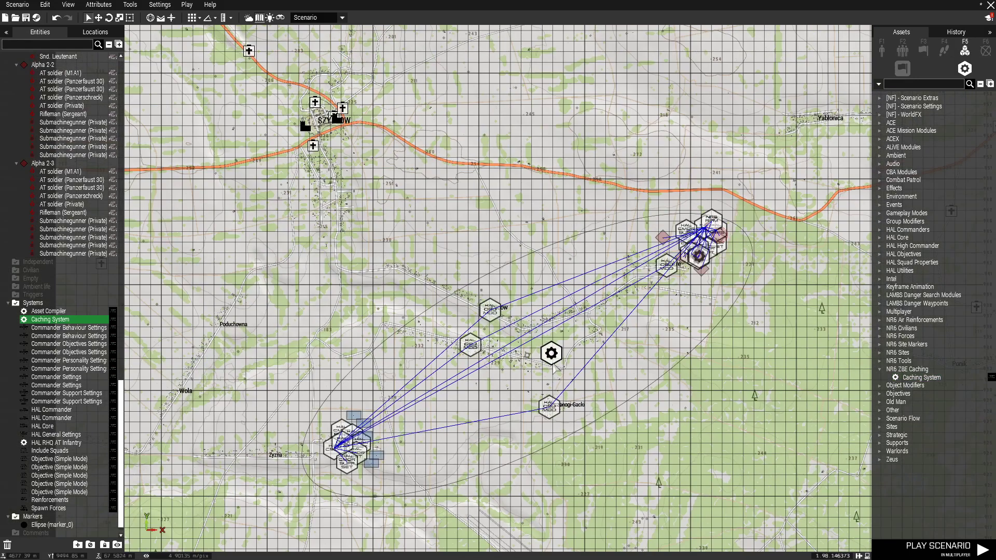
pyautogui.scroll(4, 555, 366)
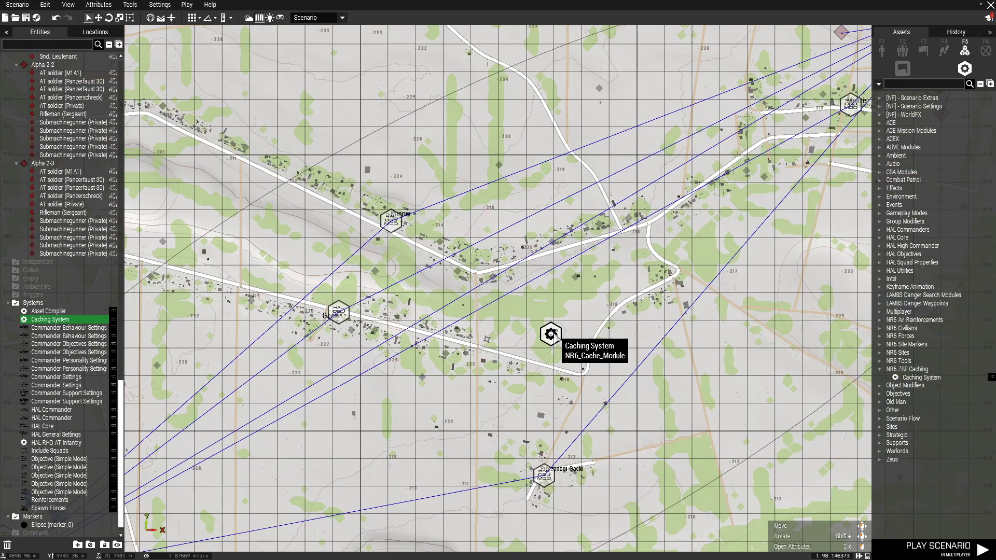
pyautogui.scroll(-3, 551, 333)
pyautogui.doubleClick(551, 335)
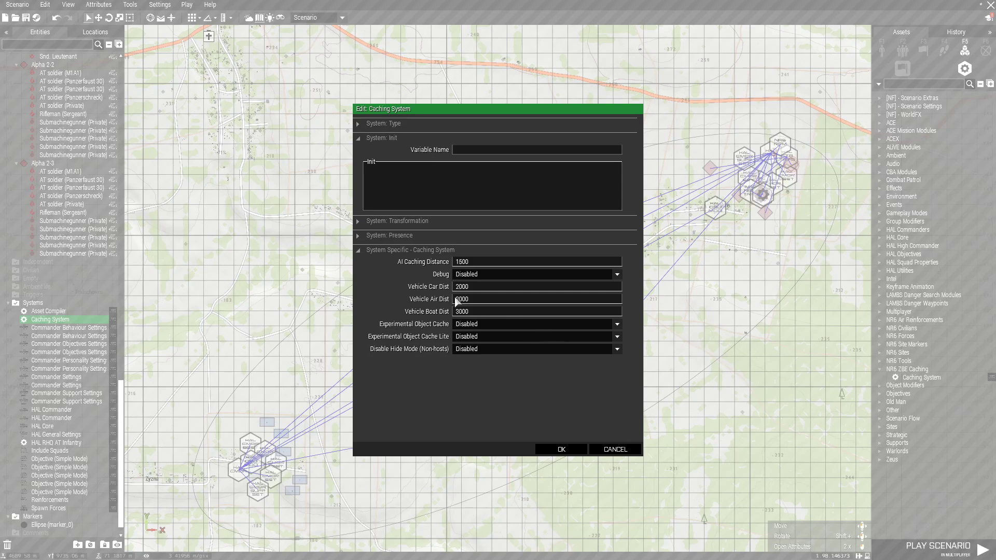
pyautogui.click(562, 449)
pyautogui.scroll(2, 552, 327)
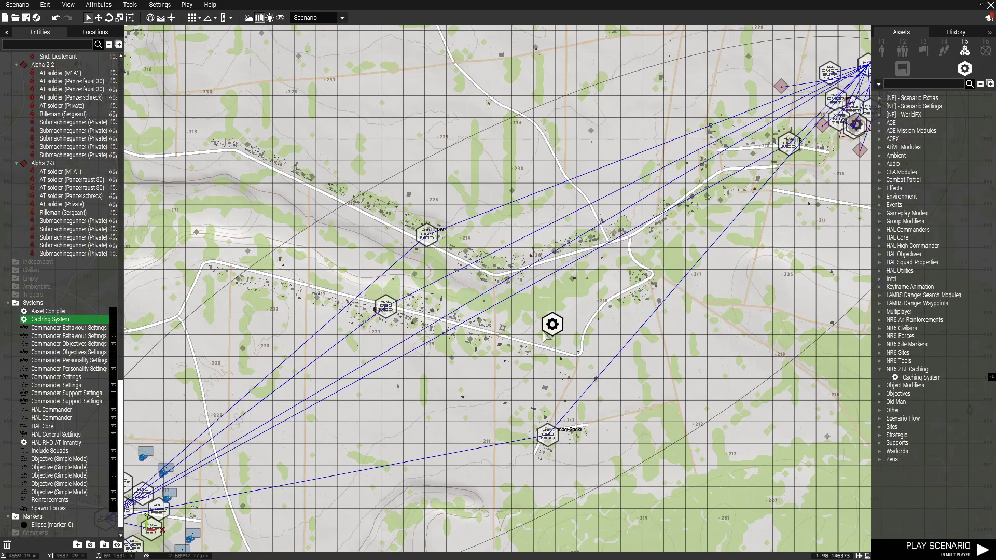
pyautogui.doubleClick(551, 325)
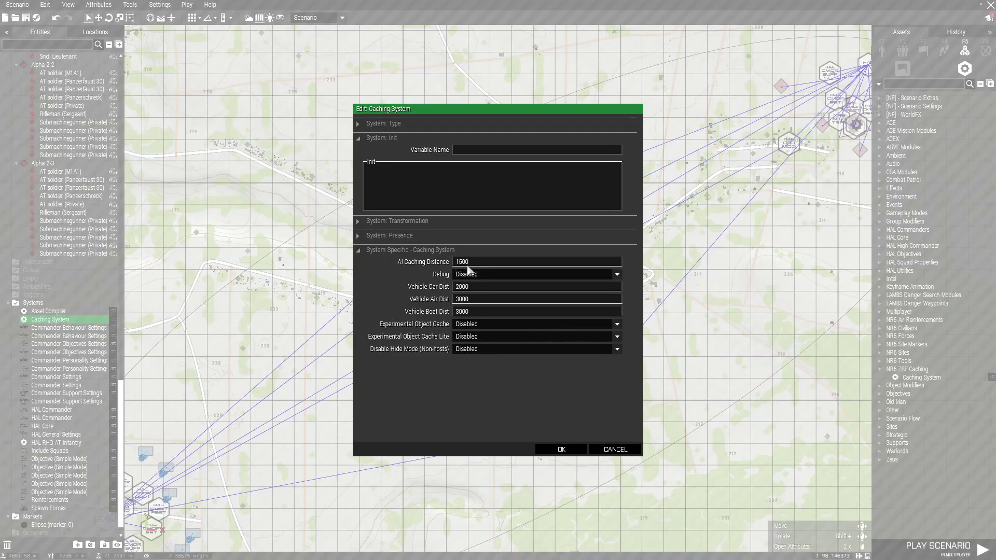
pyautogui.click(561, 449)
# Examine the southernmost OPFOR squad's leader and members, and look back over the whole battle area.
pyautogui.scroll(3, 685, 311)
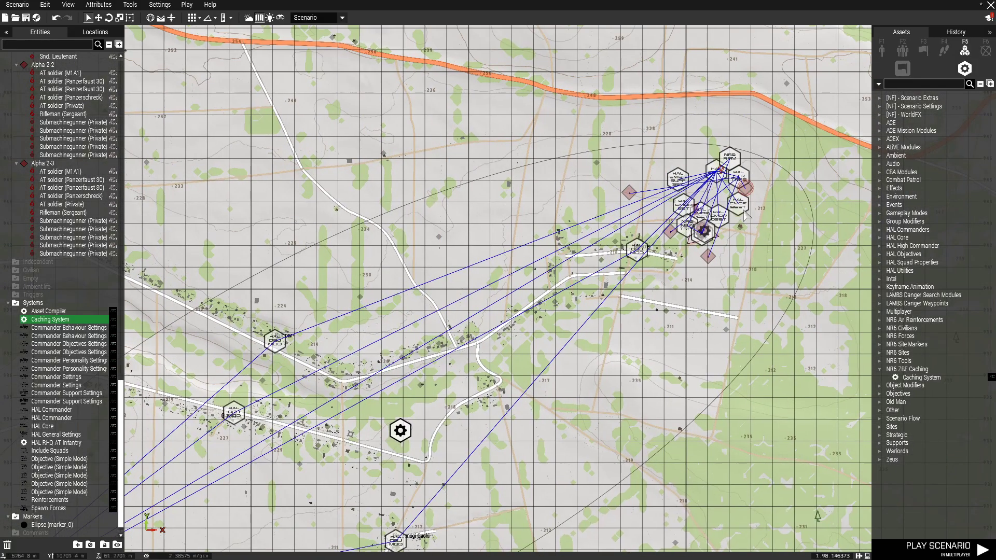
pyautogui.scroll(10, 685, 311)
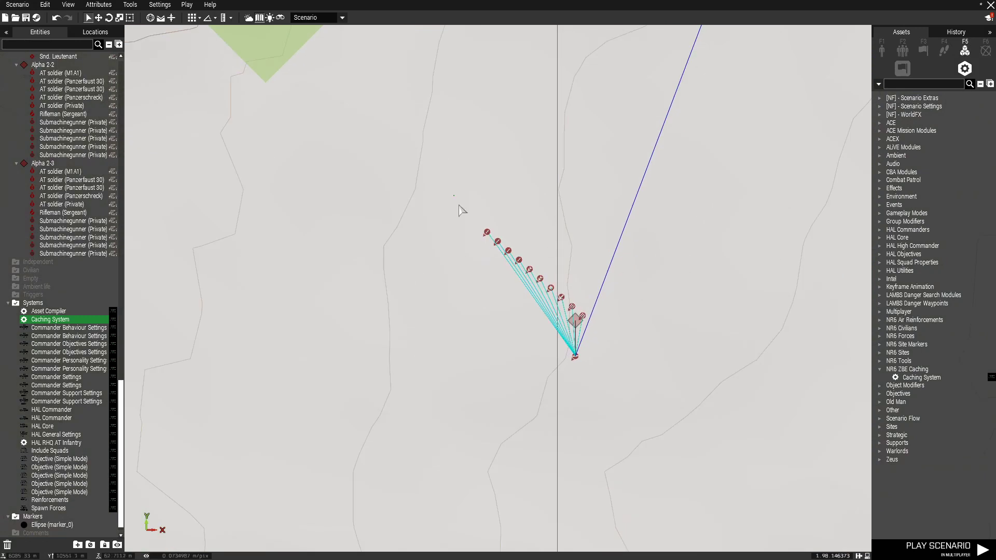
pyautogui.moveTo(613, 326); pyautogui.dragTo(612, 349)
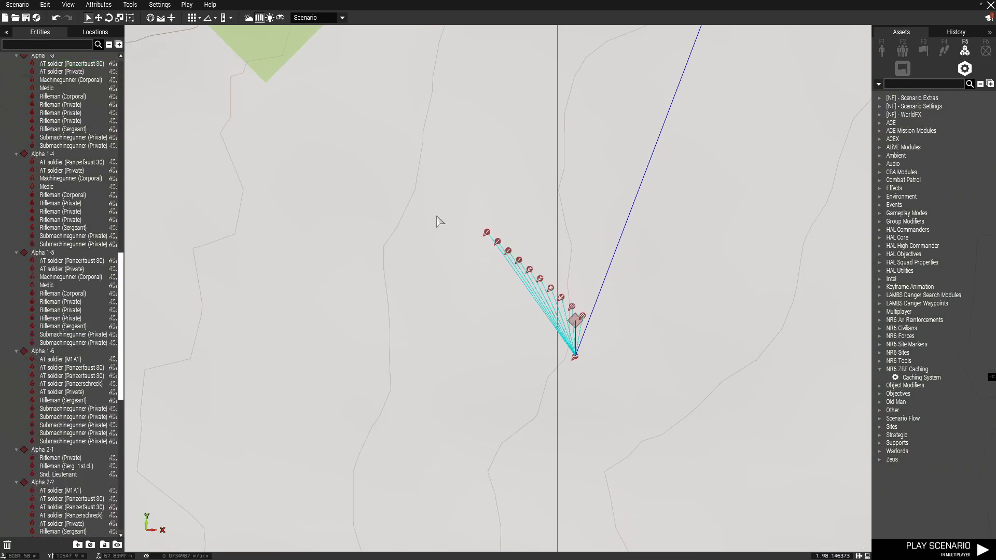
pyautogui.scroll(-1, 617, 410)
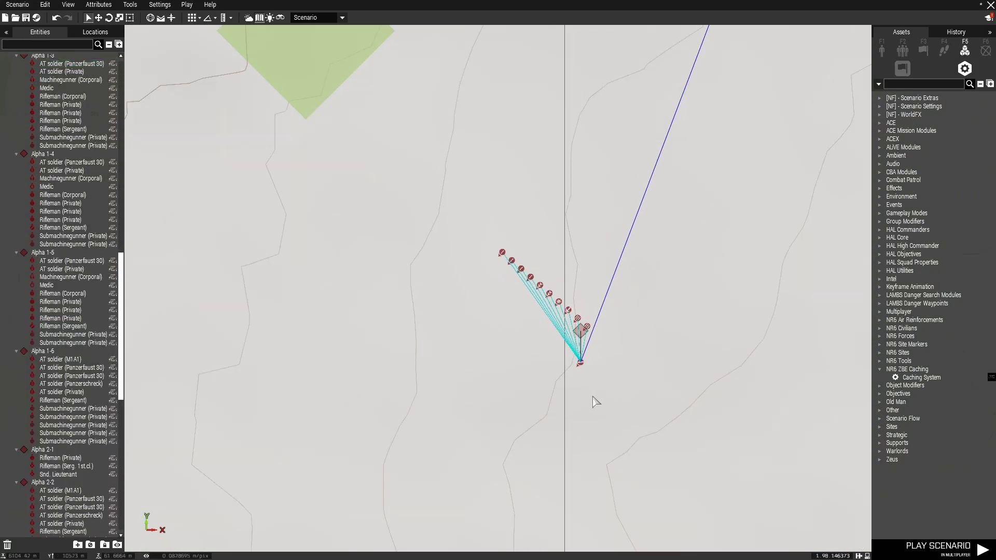
pyautogui.scroll(4, 588, 395)
pyautogui.scroll(-9, 580, 382)
pyautogui.scroll(6, 581, 377)
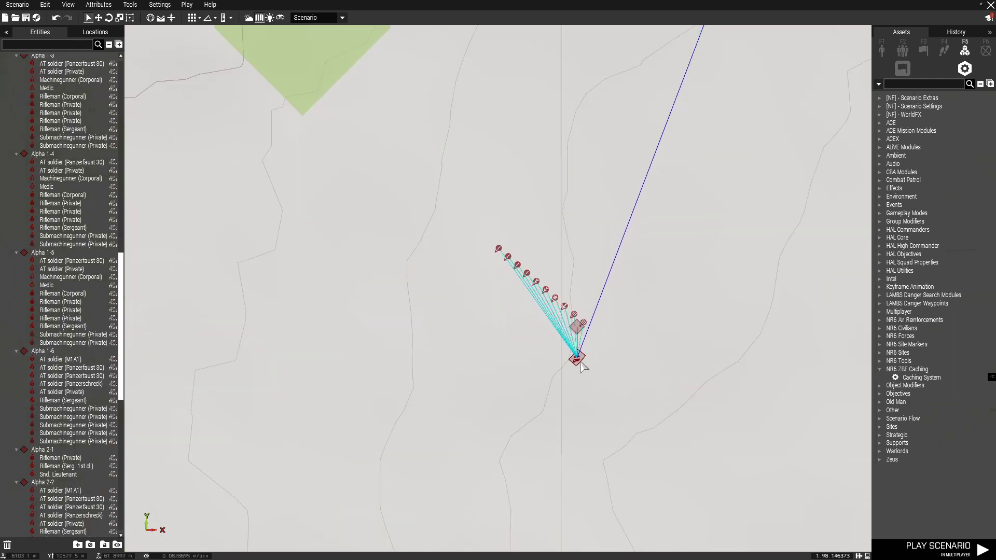
pyautogui.scroll(6, 575, 363)
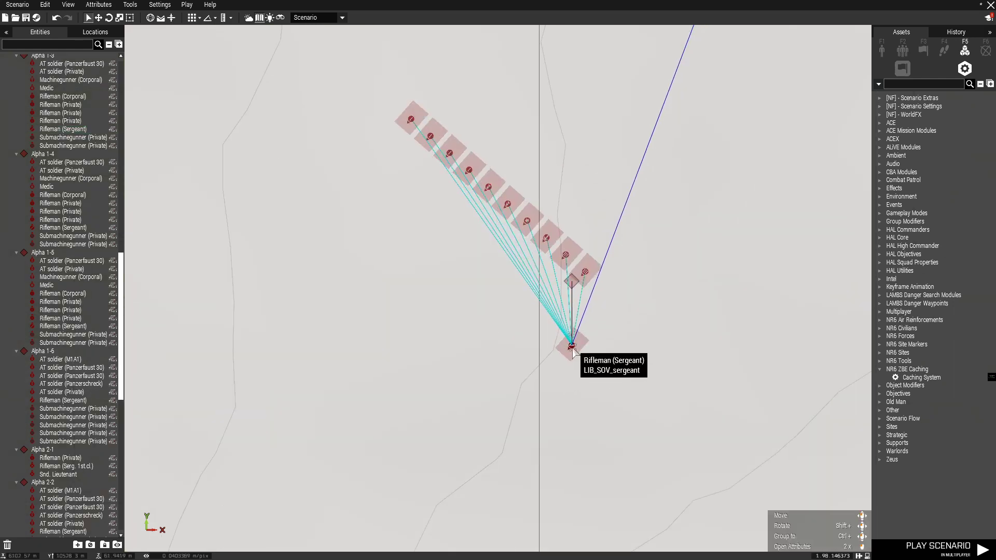
pyautogui.scroll(-7, 591, 363)
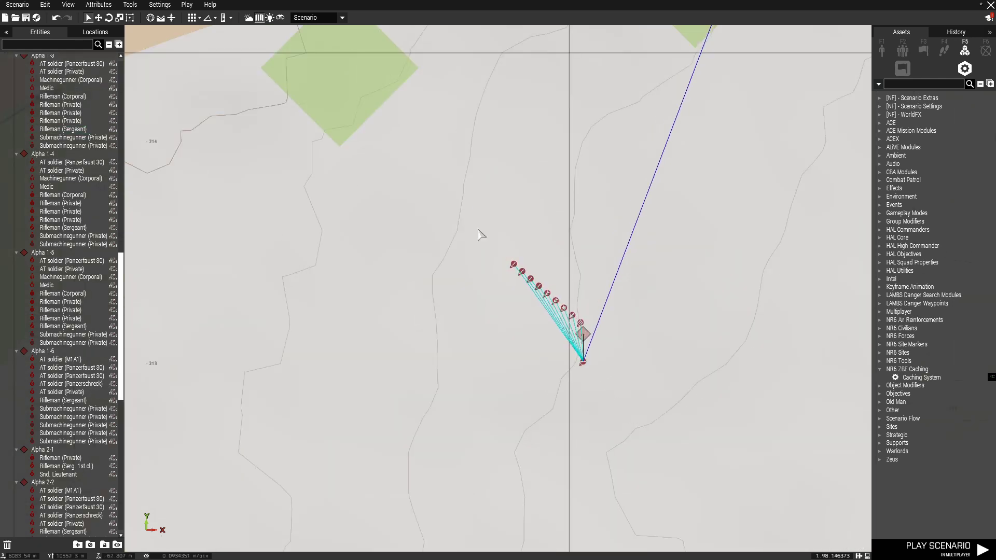
pyautogui.moveTo(478, 228); pyautogui.dragTo(630, 343)
pyautogui.click(710, 312)
pyautogui.scroll(-6, 629, 414)
pyautogui.scroll(-15, 628, 413)
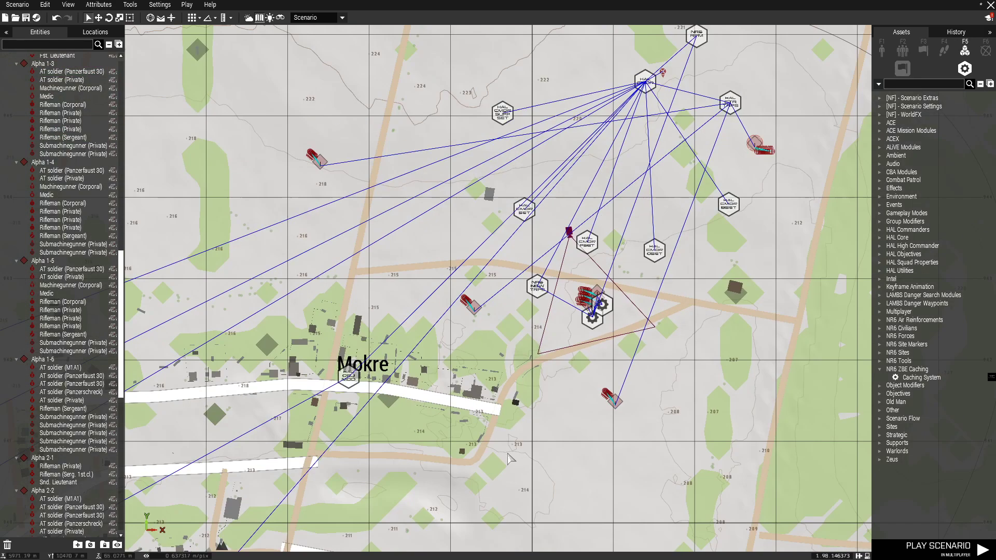
pyautogui.scroll(-4, 597, 343)
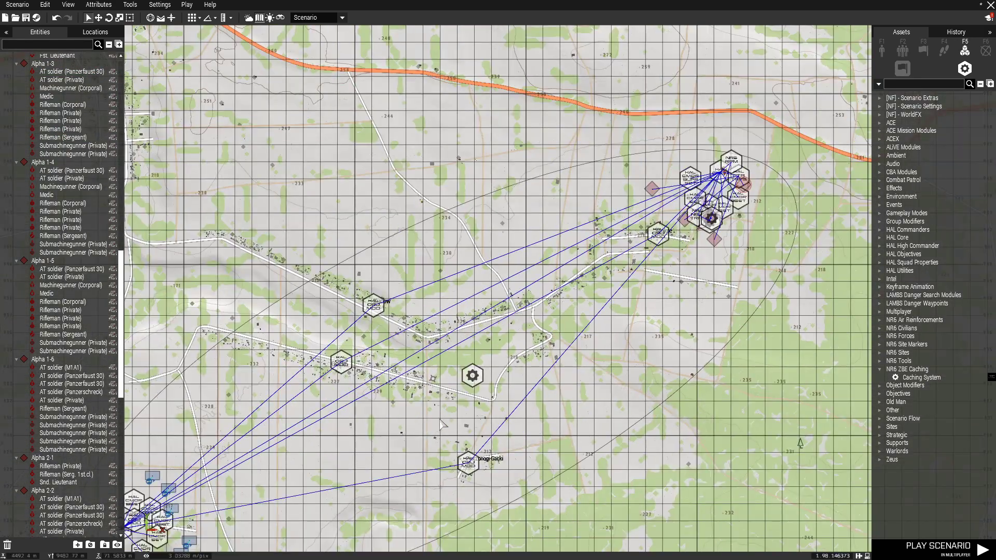
# Go to the BLUFOR base on the map and switch to the 3D view of the ground just south of it.
pyautogui.scroll(-5, 397, 418)
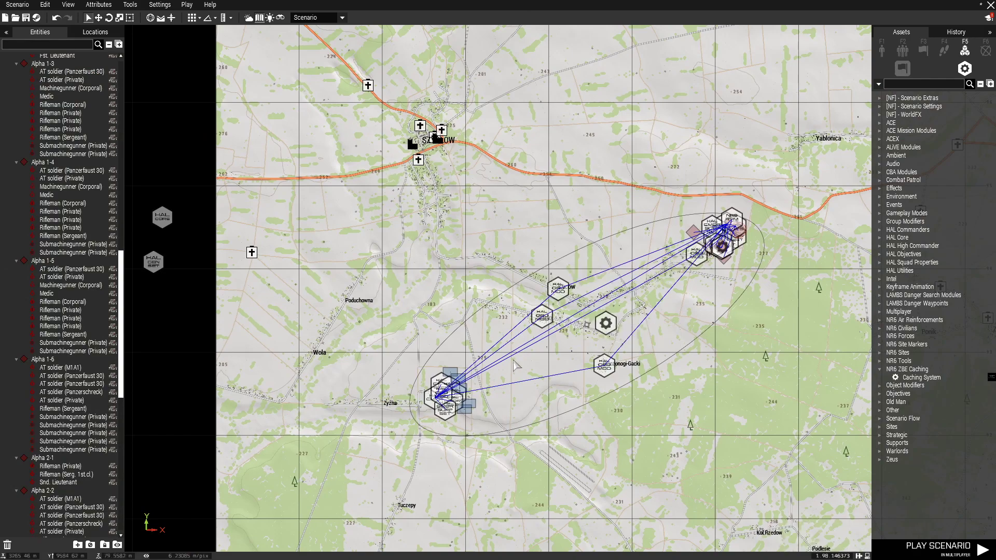
pyautogui.scroll(5, 515, 365)
pyautogui.moveTo(499, 352); pyautogui.dragTo(598, 217, button='right')
pyautogui.rightClick(478, 346)
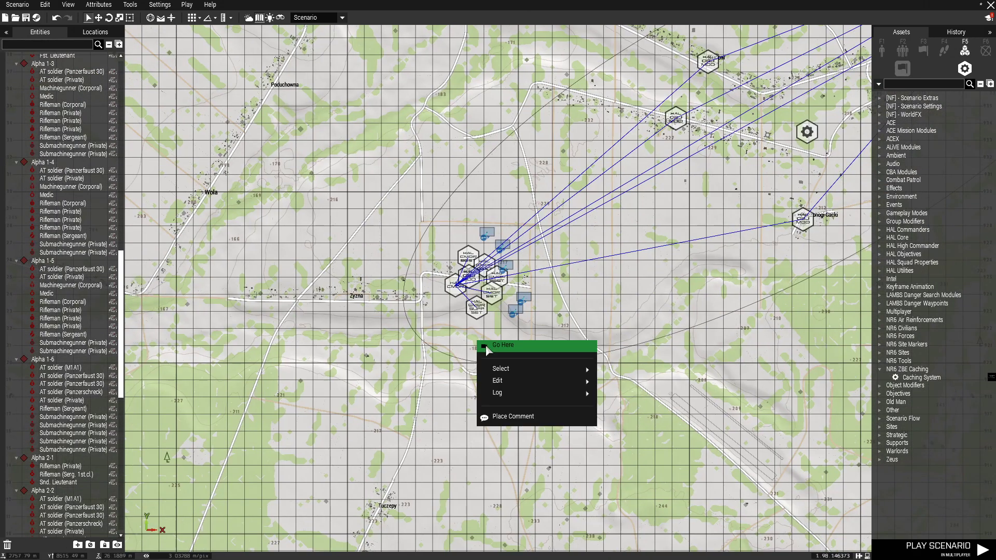
pyautogui.click(514, 414)
pyautogui.press('m')
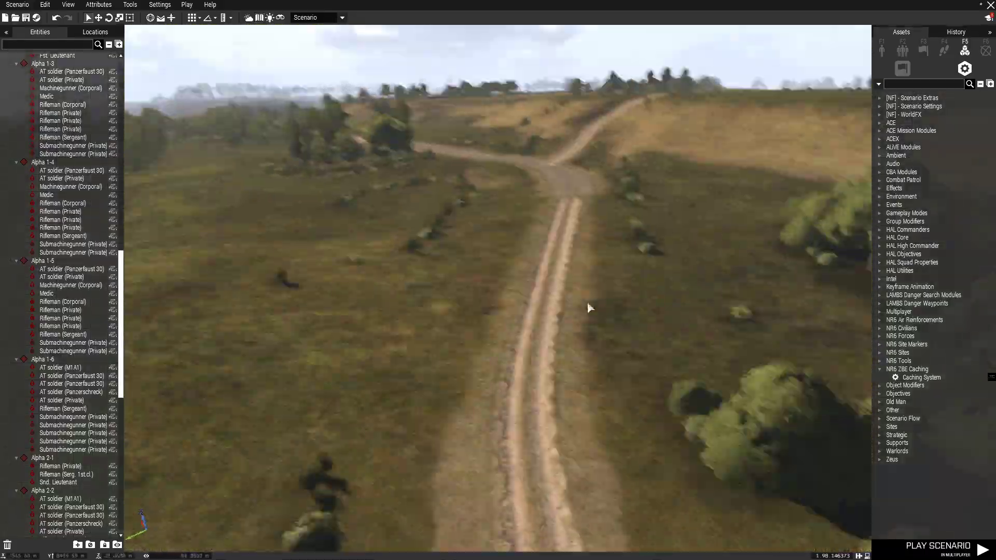
pyautogui.moveTo(587, 308); pyautogui.dragTo(583, 323, button='right')
pyautogui.press('w')
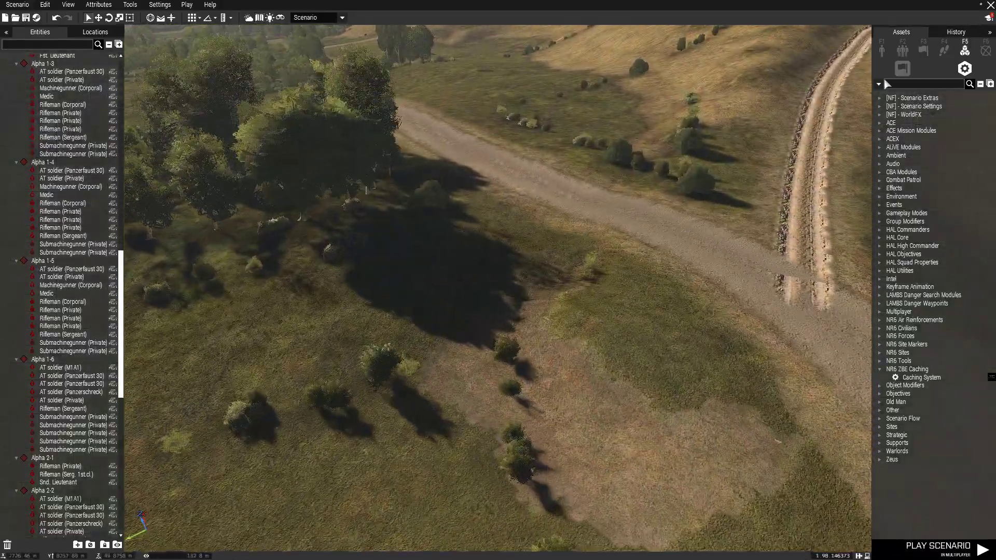
# Bring up the BLUFOR Wehrmacht turrets for placement and move the view to the open ground by Zyzna.
pyautogui.press('s')
pyautogui.press('F1')
pyautogui.click(887, 66)
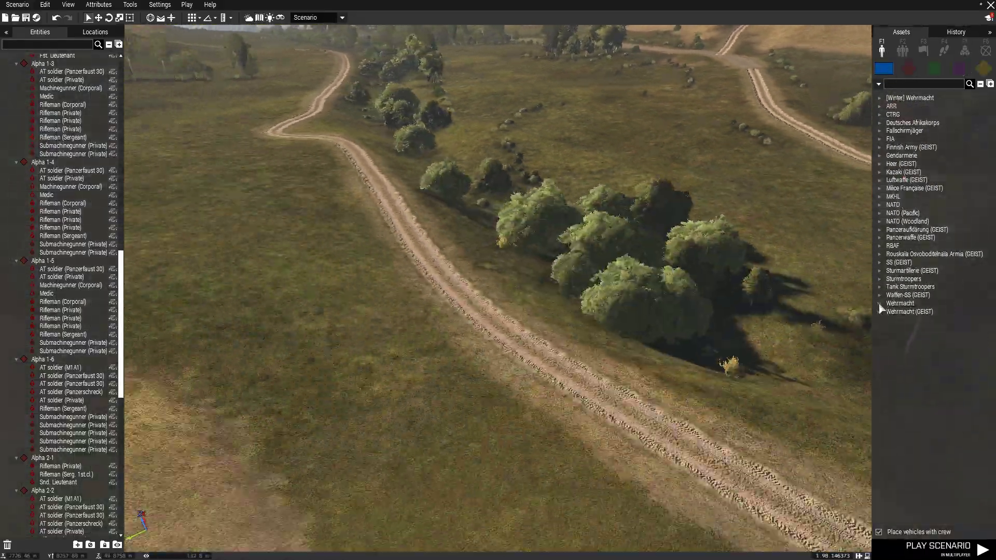
pyautogui.click(880, 303)
pyautogui.press('s')
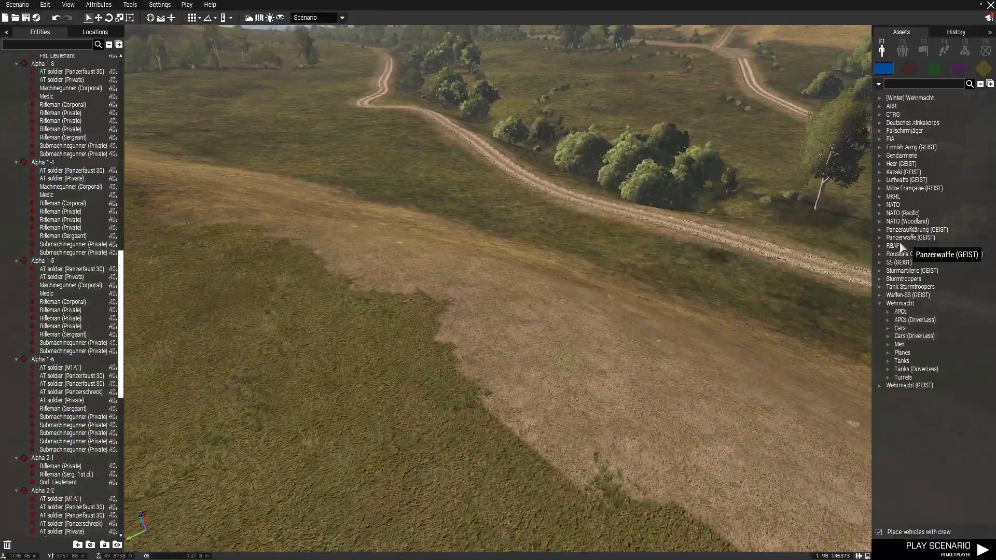
pyautogui.press('w')
pyautogui.moveTo(647, 352); pyautogui.dragTo(510, 407, button='right')
pyautogui.press('w')
pyautogui.press('s')
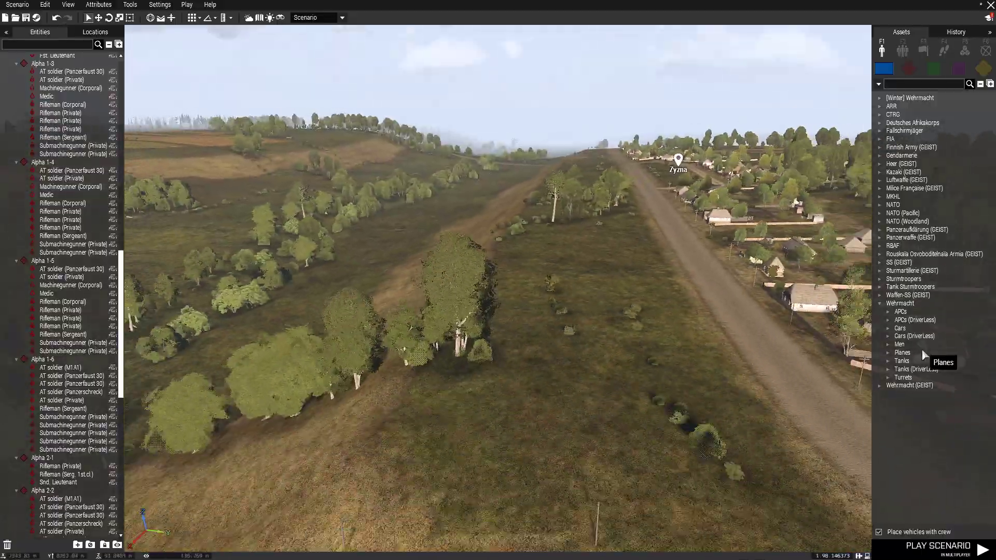
pyautogui.press('d')
pyautogui.click(889, 378)
# Place a crewed 10.5cm leFH18 (Artillery) in the open field beside the road, behind the BLUFOR squads.
pyautogui.moveTo(677, 391); pyautogui.dragTo(957, 436, button='right')
pyautogui.press('s')
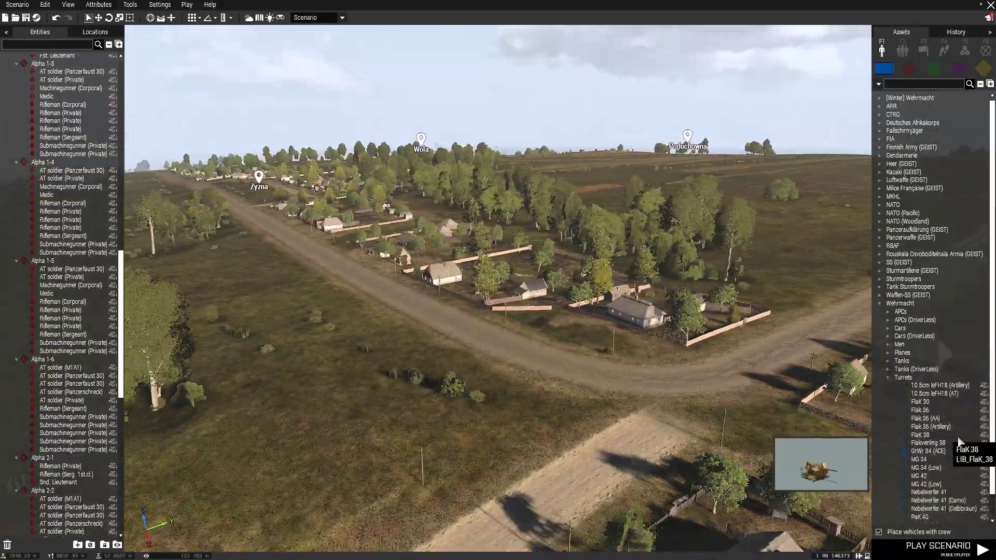
pyautogui.scroll(-1, 957, 438)
pyautogui.press('s')
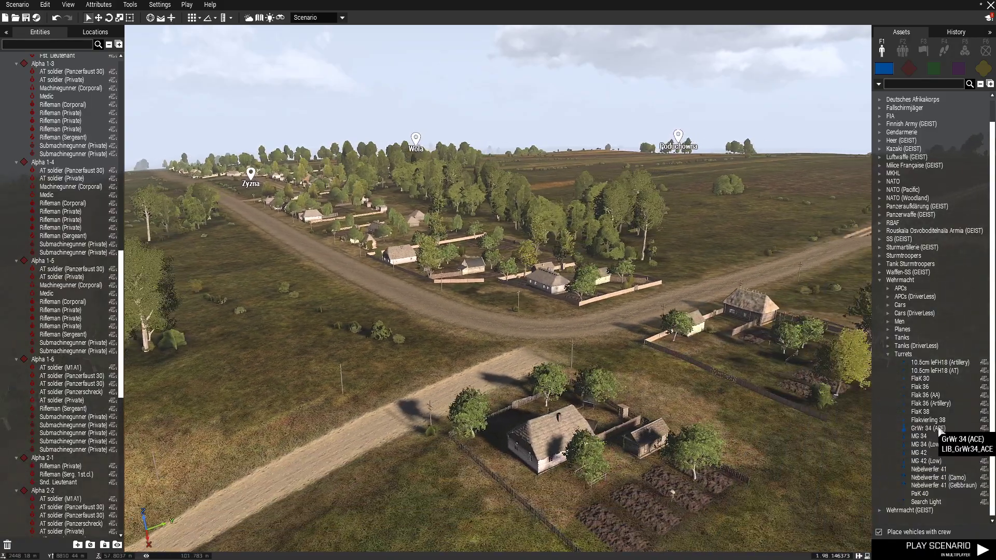
pyautogui.press('w')
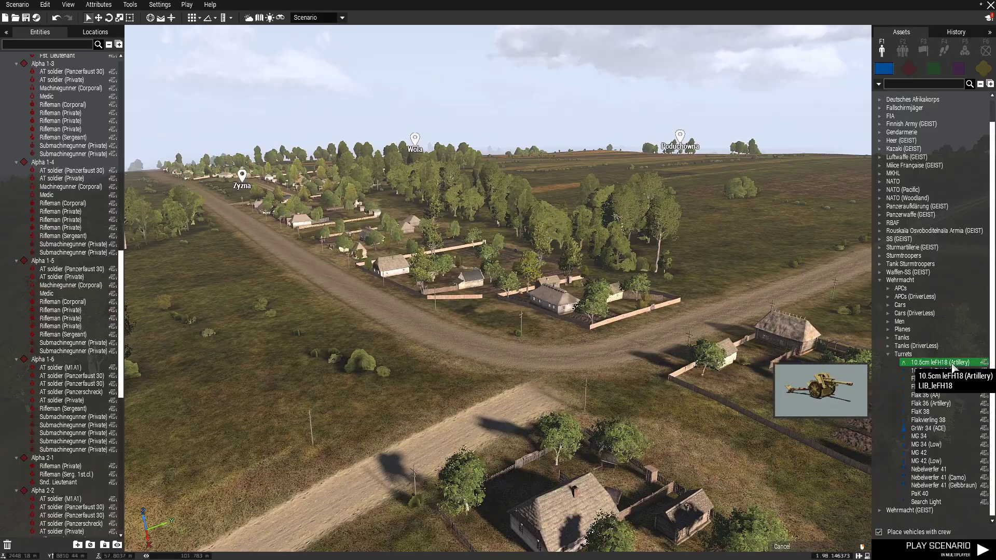
pyautogui.moveTo(467, 373); pyautogui.dragTo(574, 378, button='right')
pyautogui.press('w')
pyautogui.press('w')
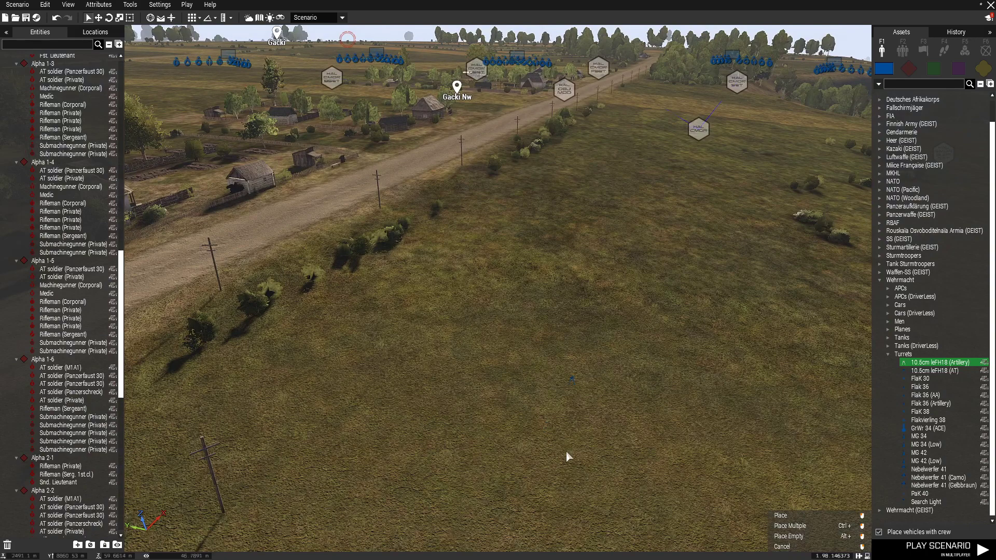
pyautogui.click(573, 378)
# Duplicate the howitzer three times to form a row of four guns across the field.
pyautogui.hotkey('ctrl', 'v')
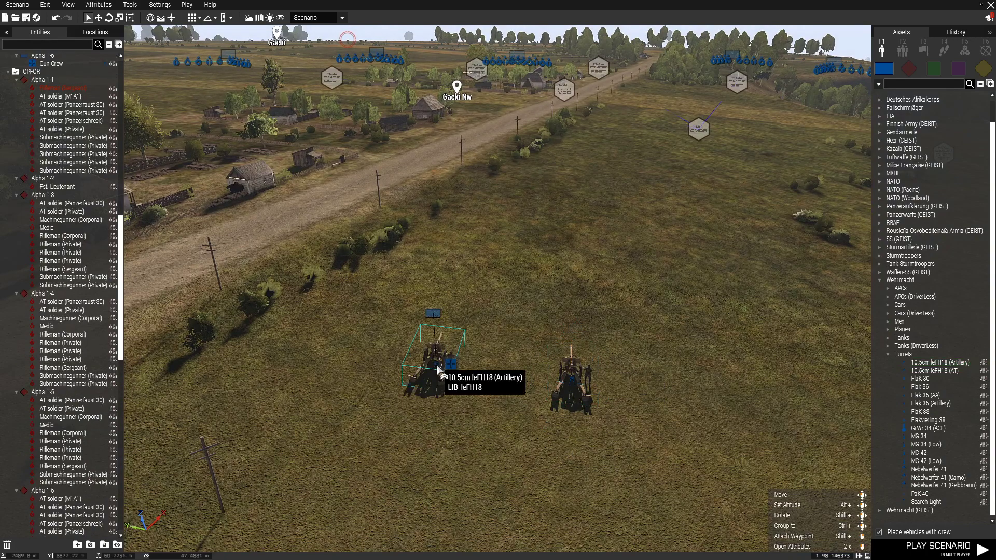
pyautogui.press('d')
pyautogui.hotkey('ctrl', 'v')
pyautogui.hotkey('ctrl', 'v')
pyautogui.press('s')
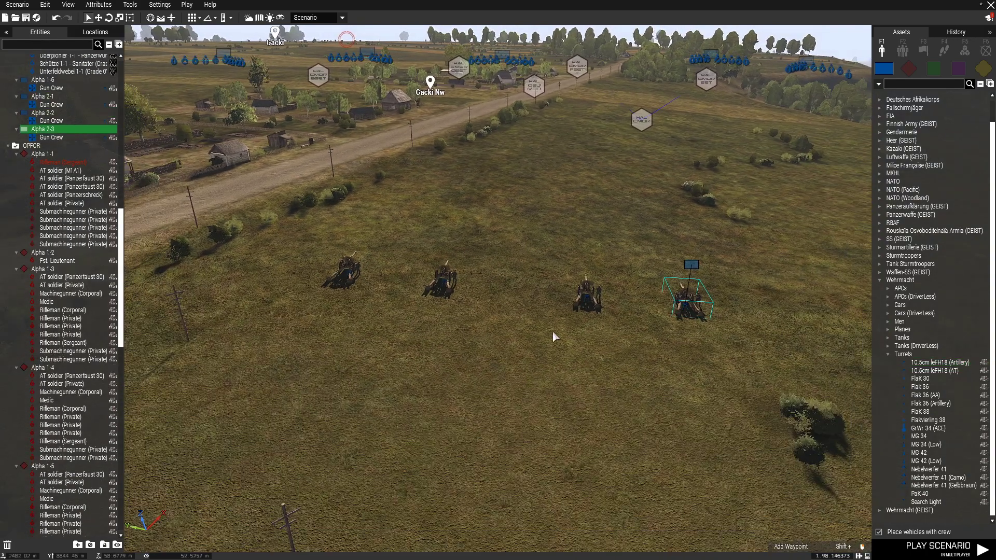
# Group the four howitzers into a single battery.
pyautogui.moveTo(416, 279); pyautogui.dragTo(346, 275)
pyautogui.press('s')
pyautogui.press('w')
pyautogui.moveTo(355, 222); pyautogui.dragTo(414, 192)
pyautogui.click(491, 239)
pyautogui.click(491, 245)
pyautogui.click(499, 234)
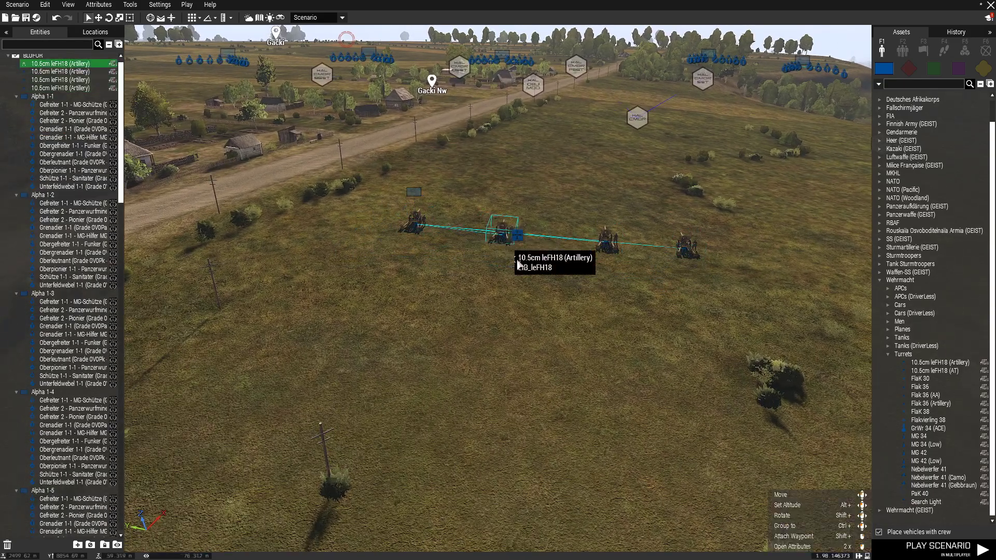
# Look over the grouped howitzer battery and check the lead gun's connection options.
pyautogui.click(540, 307)
pyautogui.press('w')
pyautogui.press('s')
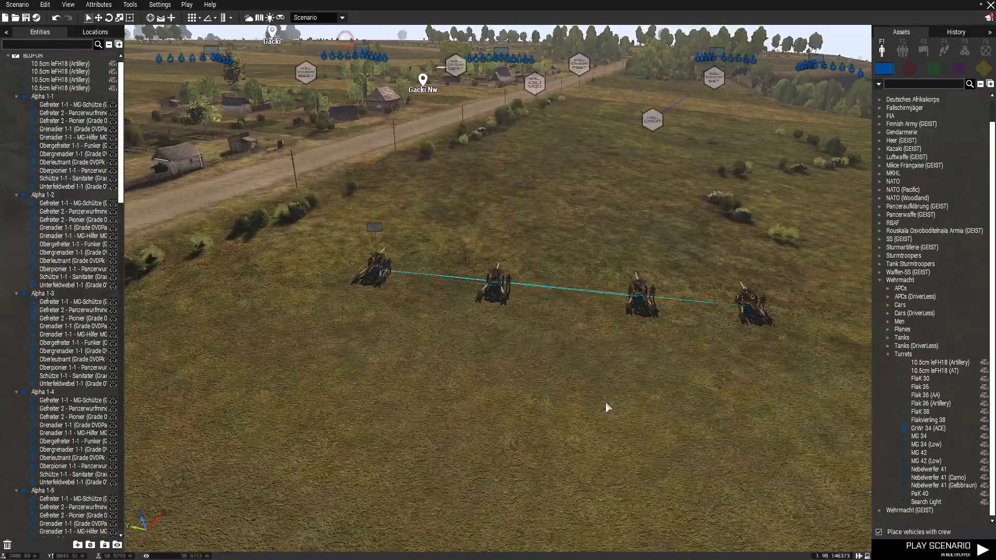
pyautogui.press('s')
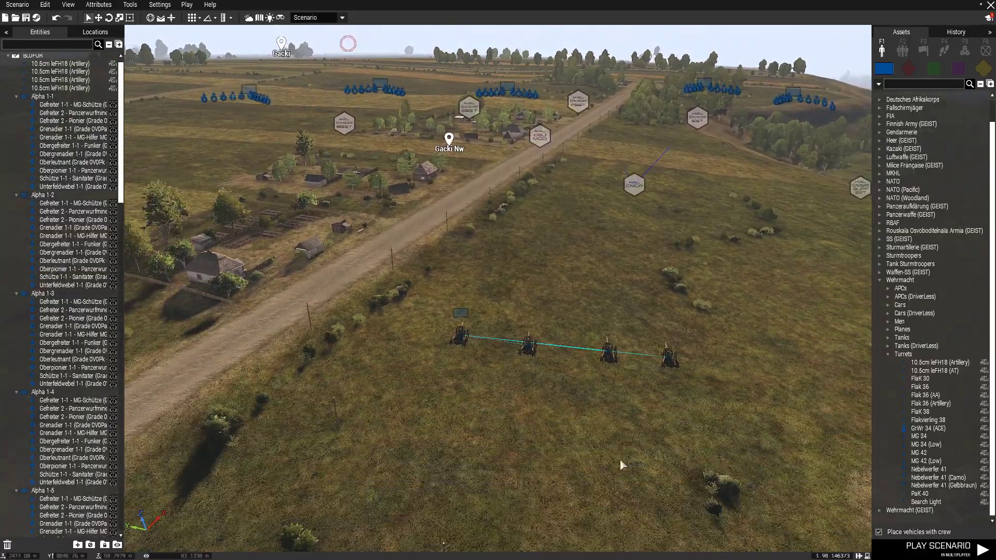
pyautogui.scroll(3, 502, 384)
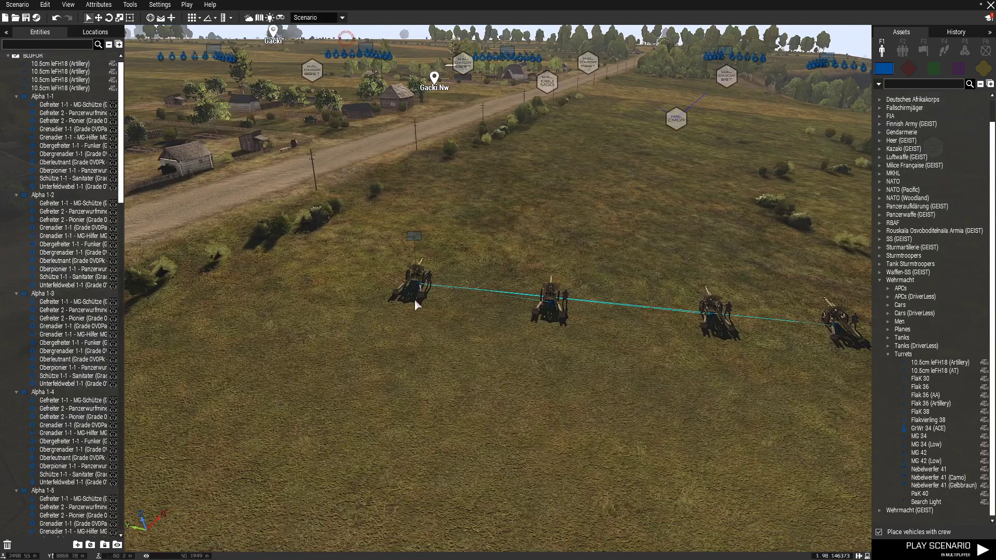
pyautogui.rightClick(414, 288)
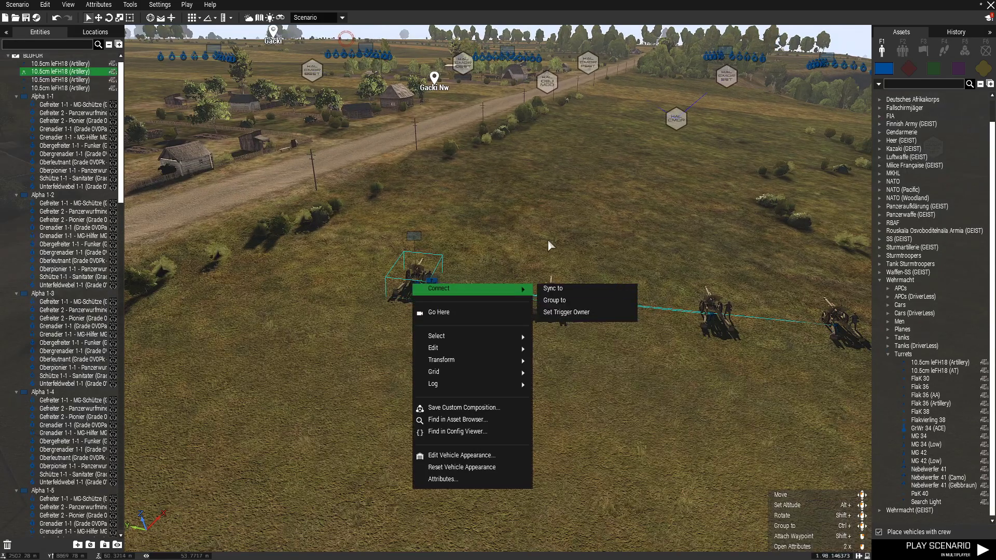
pyautogui.scroll(2, 471, 266)
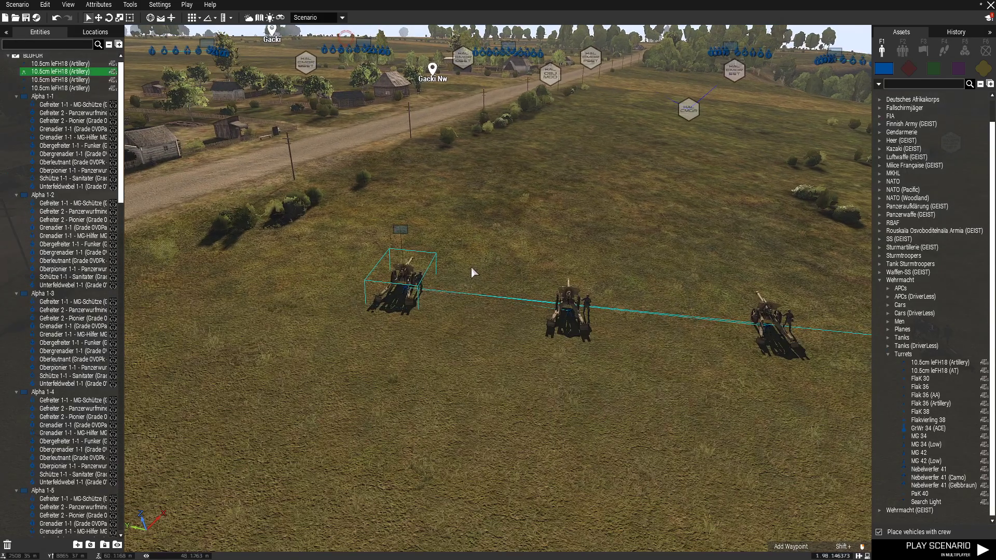
pyautogui.scroll(-2, 432, 291)
pyautogui.press('d')
pyautogui.press('s')
pyautogui.press('w')
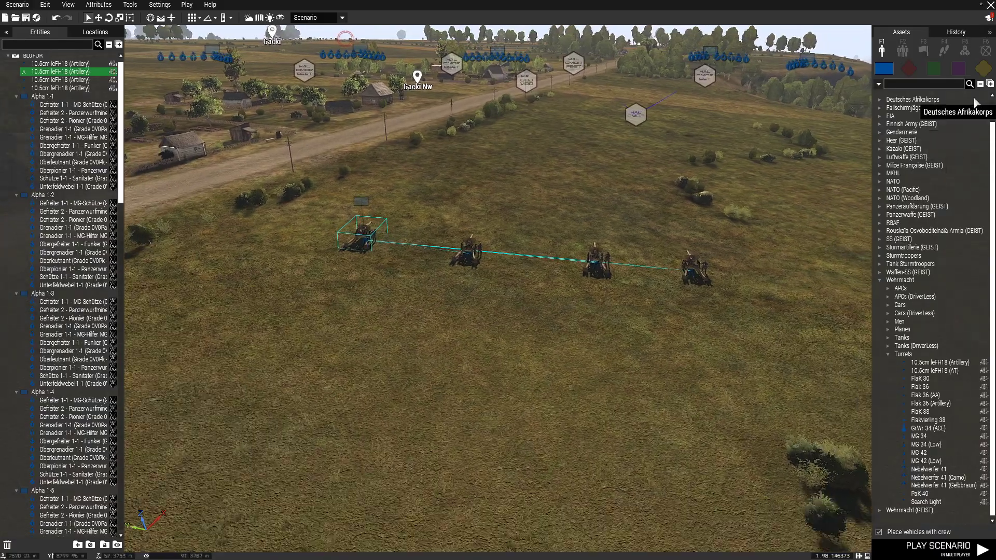
# Place an NR6 Tools HAL RHQ Artillery module beside the battery and sync it to the lead howitzer.
pyautogui.click(964, 50)
pyautogui.press('a')
pyautogui.press('w')
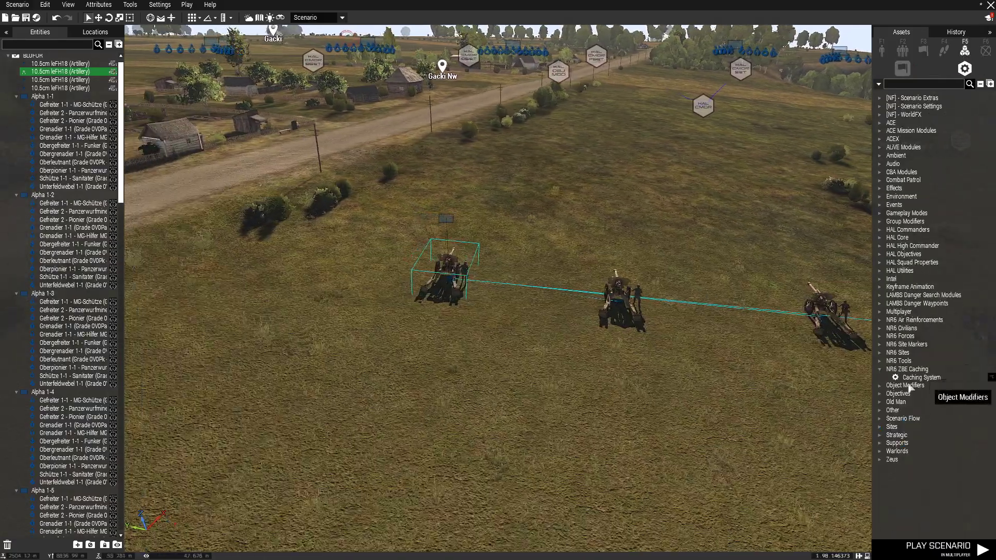
pyautogui.click(881, 361)
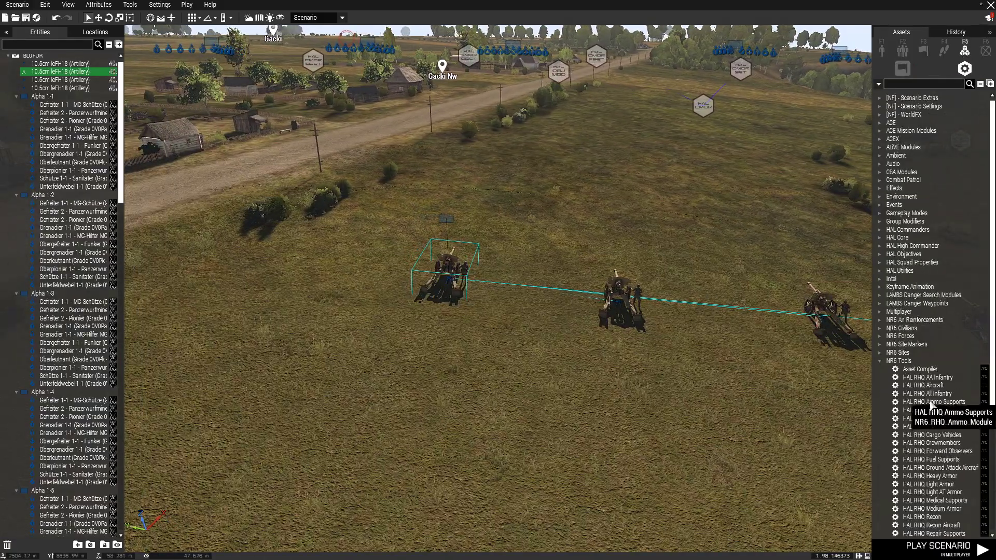
pyautogui.click(375, 279)
pyautogui.rightClick(374, 281)
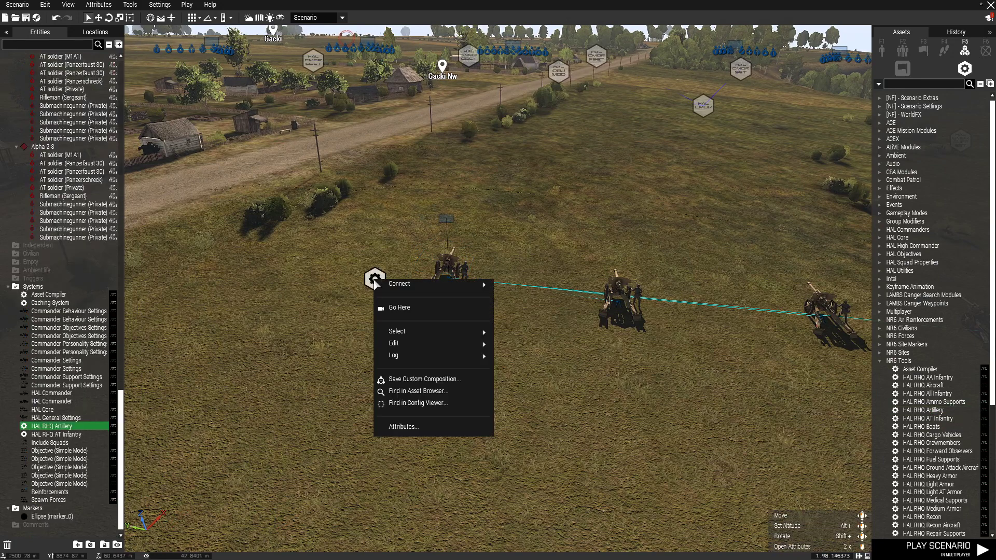
pyautogui.click(533, 288)
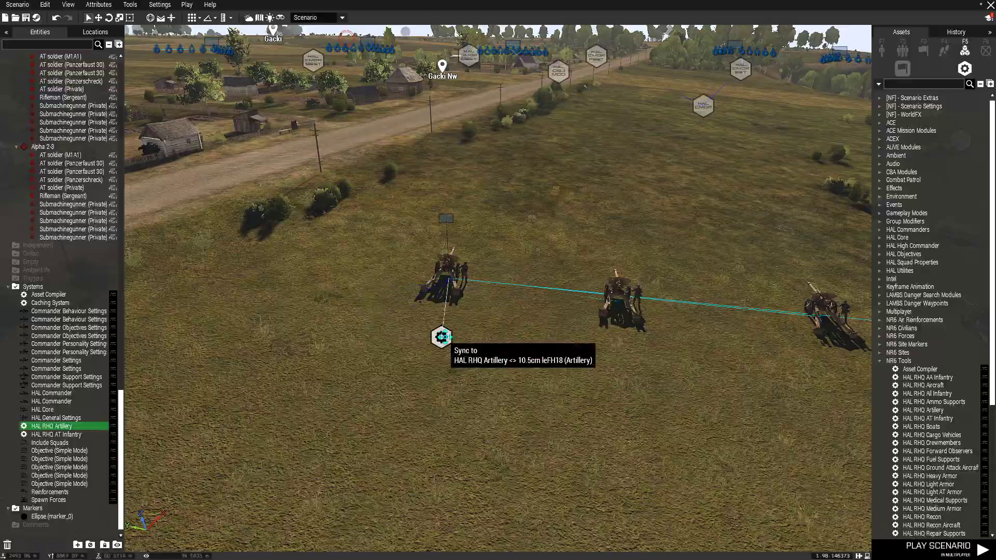
pyautogui.moveTo(603, 325); pyautogui.dragTo(465, 330)
# Examine the row of howitzers and the artillery module's sync link from several sides.
pyautogui.press('a')
pyautogui.scroll(2, 589, 302)
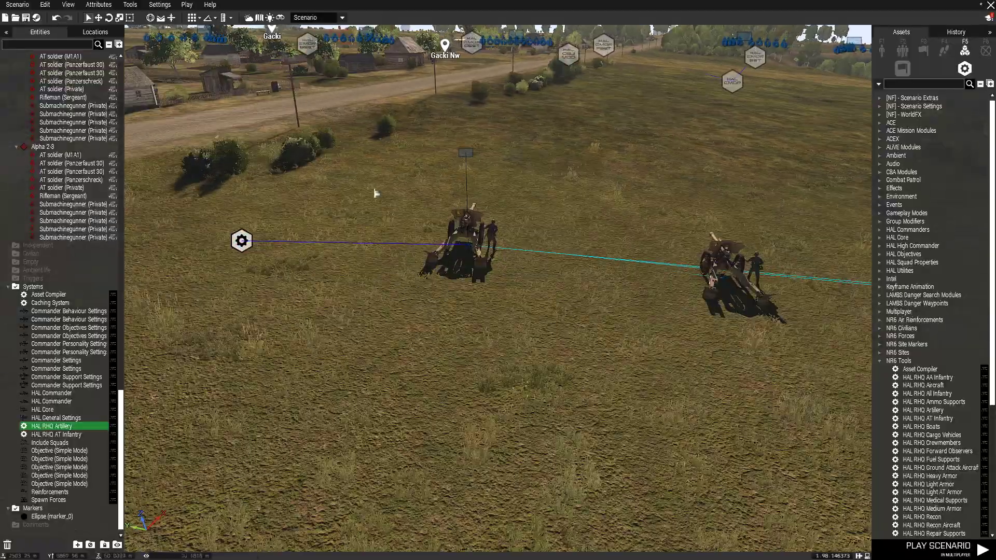
pyautogui.press('a')
pyautogui.moveTo(374, 191); pyautogui.dragTo(469, 249, button='right')
pyautogui.press('z')
pyautogui.moveTo(472, 317); pyautogui.dragTo(403, 264, button='right')
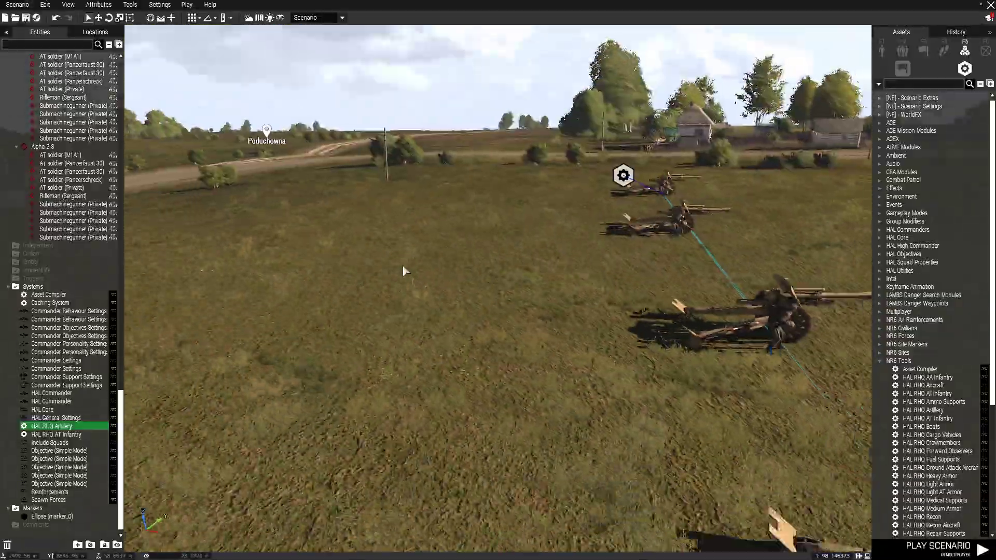
pyautogui.press('d')
pyautogui.press('a')
# Duplicate the four-howitzer battery and position the copy in a second row behind the first.
pyautogui.moveTo(525, 338); pyautogui.dragTo(661, 350, button='right')
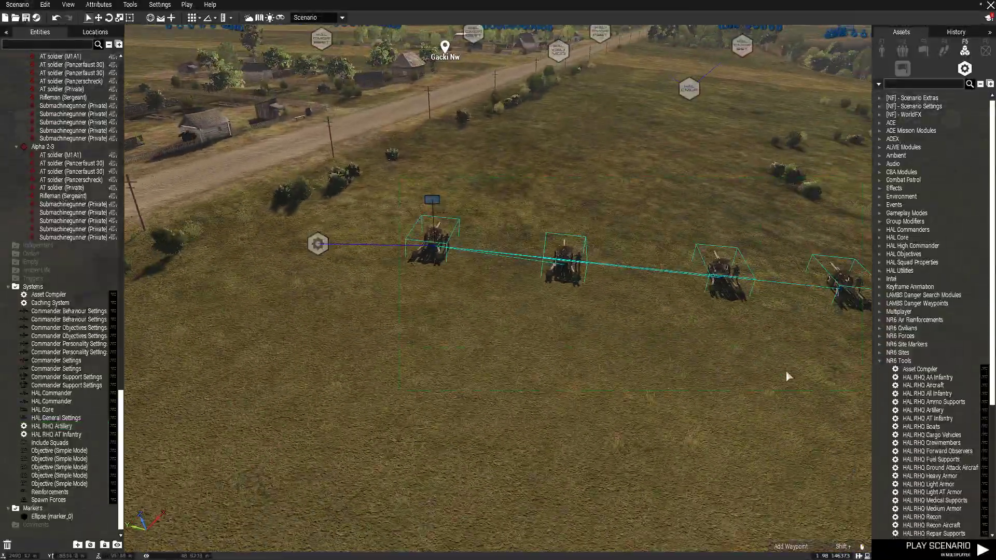
pyautogui.hotkey('ctrl', 'v')
pyautogui.press('s')
pyautogui.press('s')
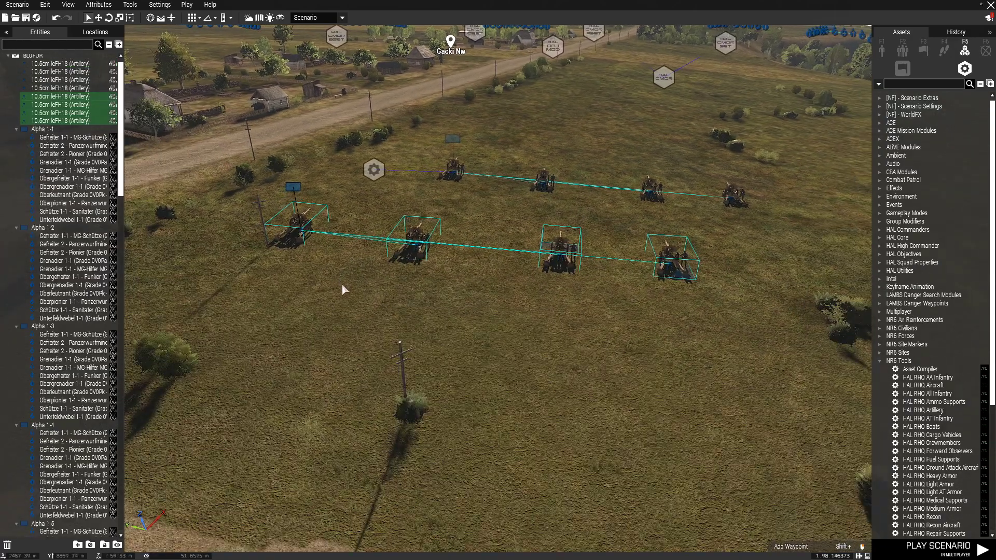
pyautogui.moveTo(297, 233); pyautogui.dragTo(514, 262)
# Sync the second battery's lead howitzer to the HAL RHQ Artillery module.
pyautogui.rightClick(473, 261)
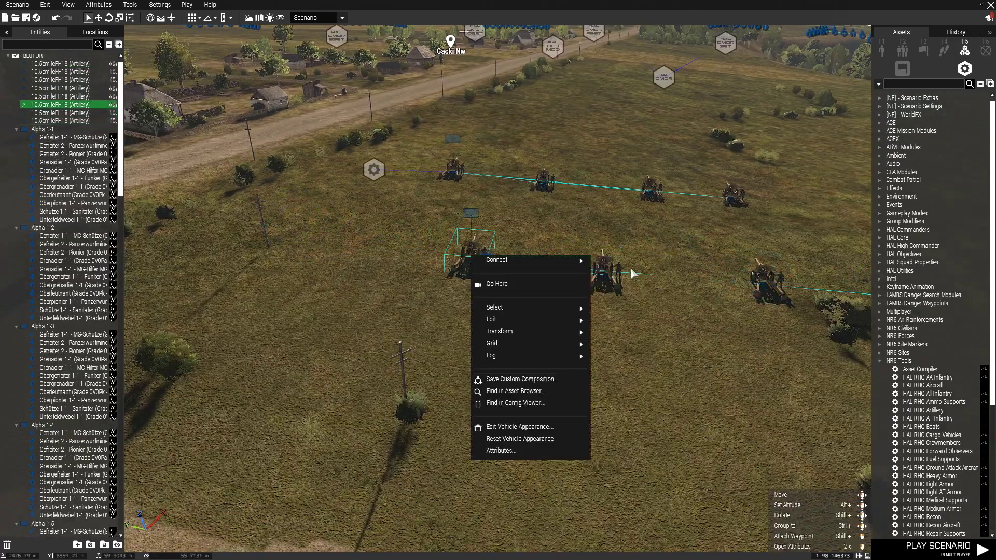
pyautogui.click(613, 260)
pyautogui.press('w')
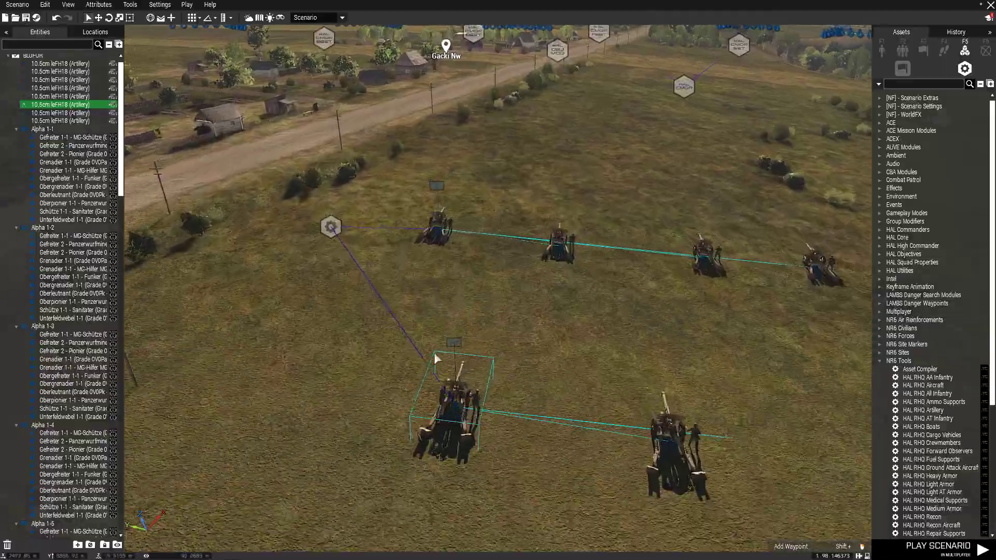
# Survey the two synced artillery batteries and the road past Gacki Nw for a place to park vehicles.
pyautogui.press('q')
pyautogui.moveTo(450, 360); pyautogui.dragTo(727, 316, button='right')
pyautogui.press('w')
pyautogui.press('s')
pyautogui.press('a')
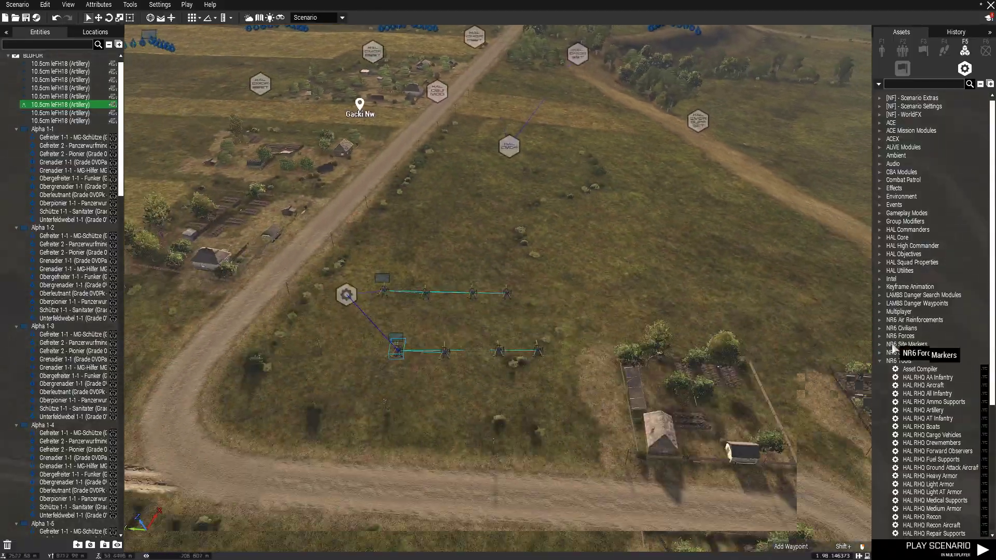
pyautogui.click(881, 360)
pyautogui.press('w')
pyautogui.press('a')
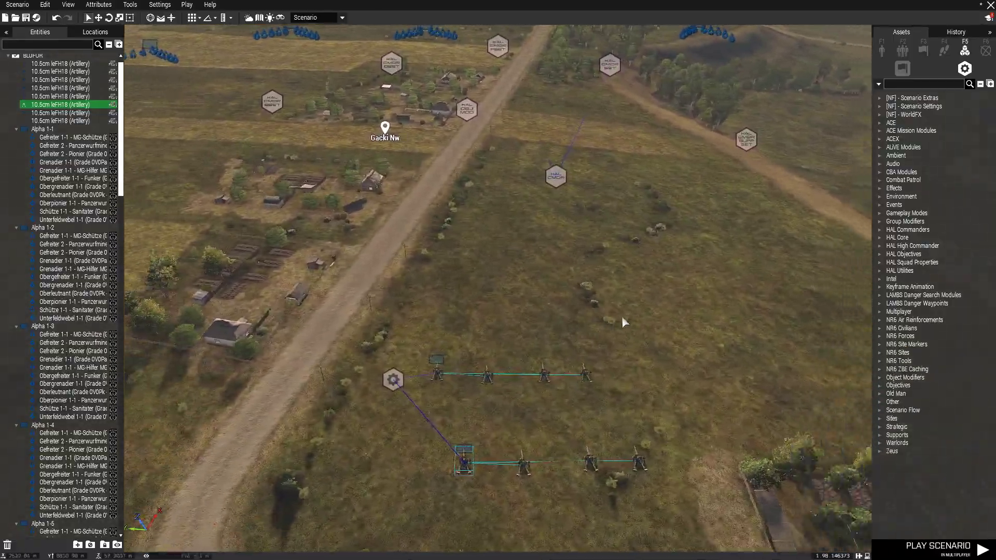
pyautogui.press('w')
pyautogui.press('d')
pyautogui.press('z')
pyautogui.press('s')
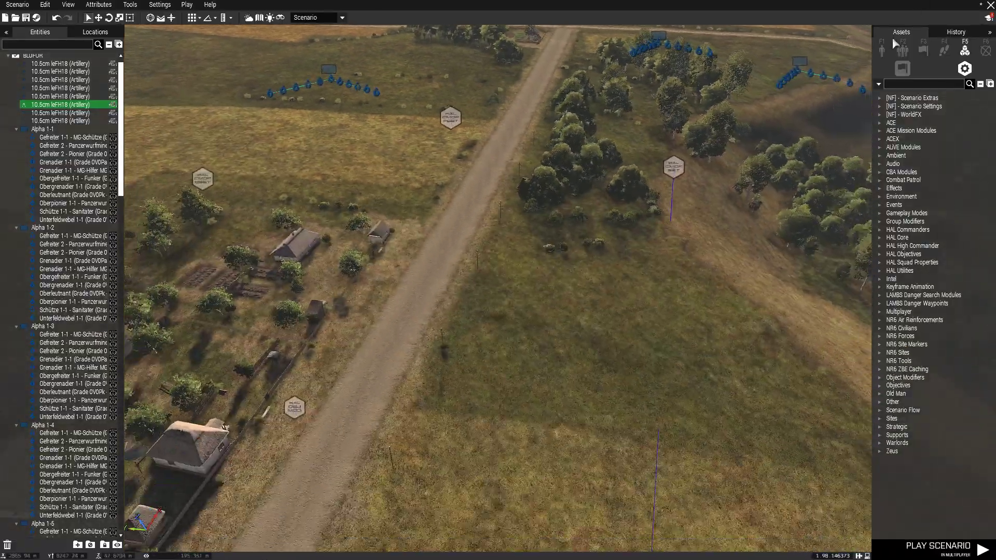
# Find the trucks of the Wehrmacht (GEIST) faction among the BLUFOR units.
pyautogui.click(883, 48)
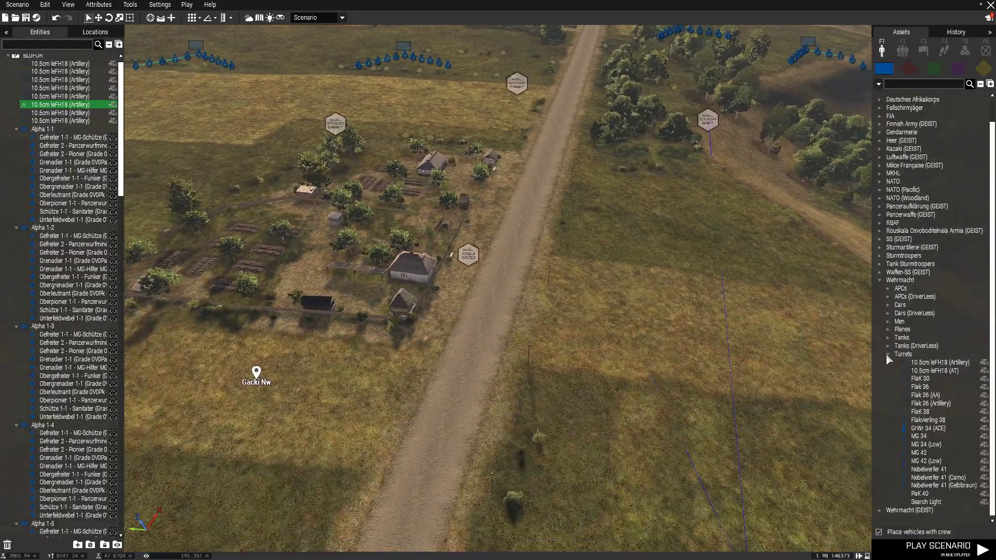
pyautogui.click(889, 354)
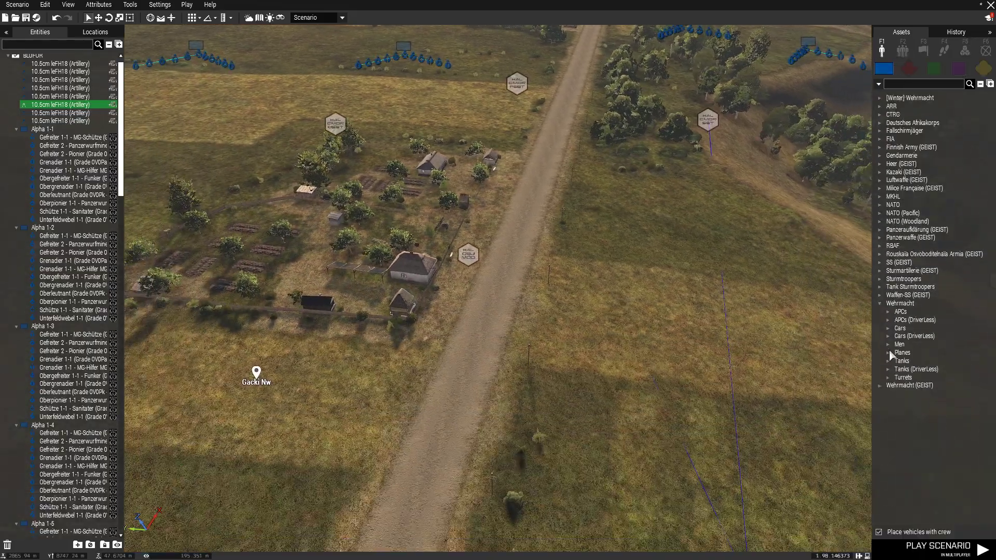
pyautogui.press('w')
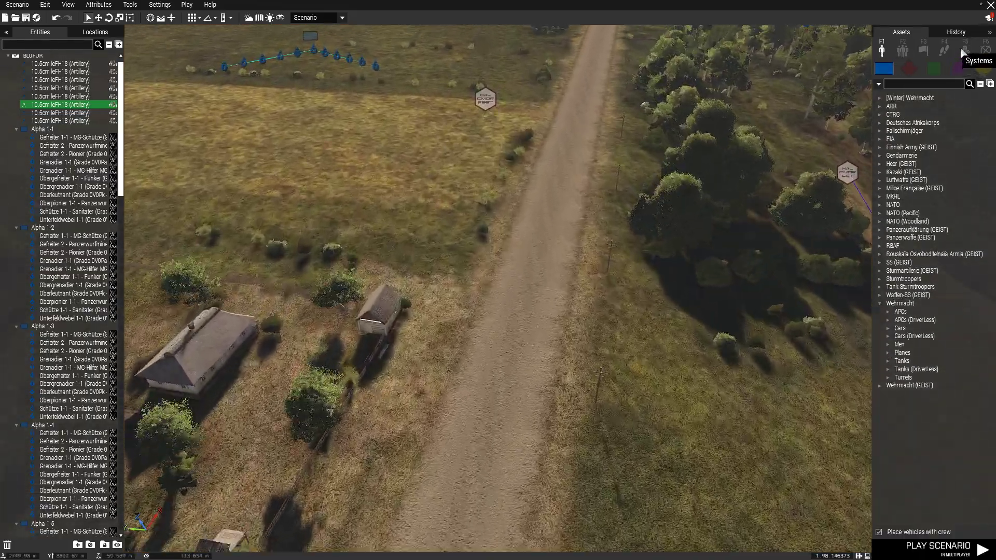
pyautogui.click(964, 50)
pyautogui.click(882, 50)
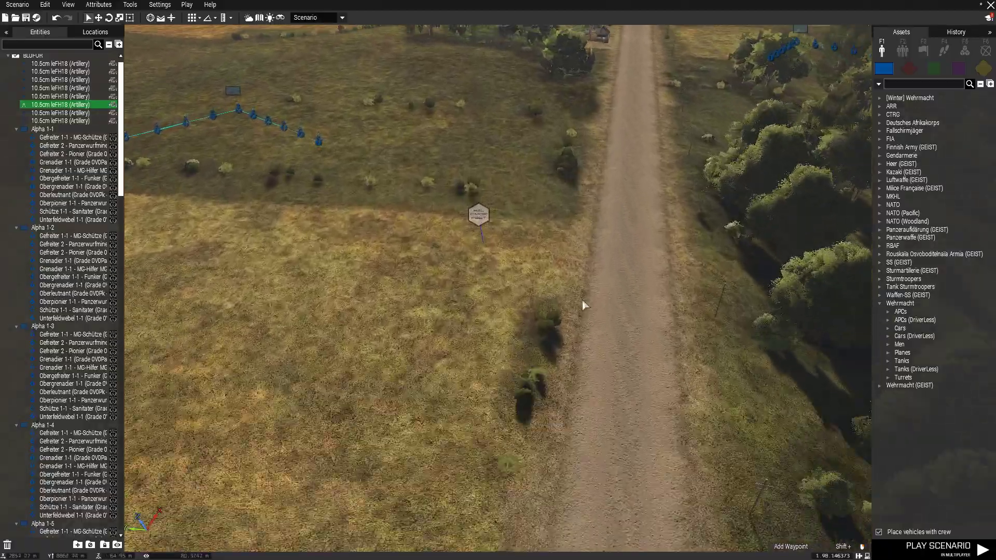
pyautogui.moveTo(582, 299); pyautogui.dragTo(655, 301, button='right')
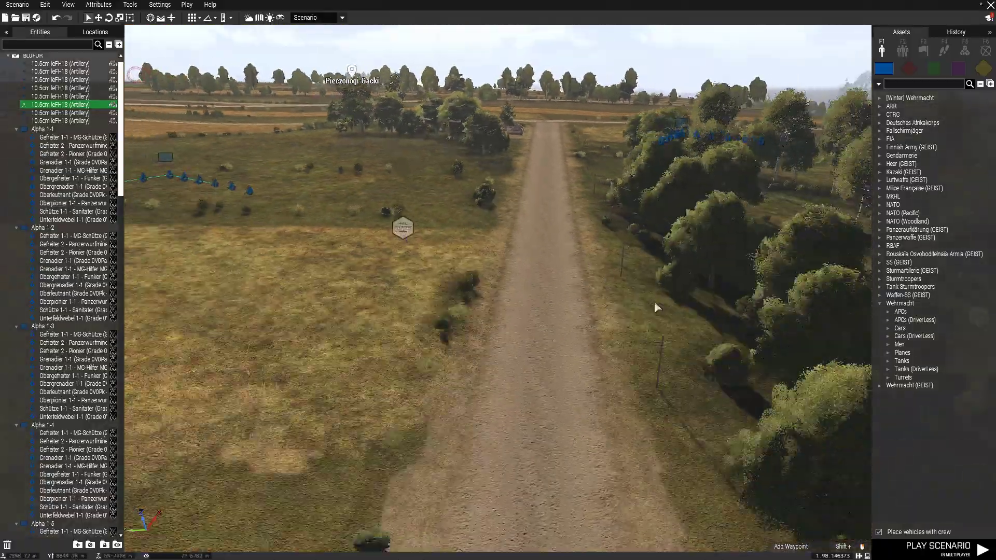
pyautogui.click(879, 303)
pyautogui.click(877, 313)
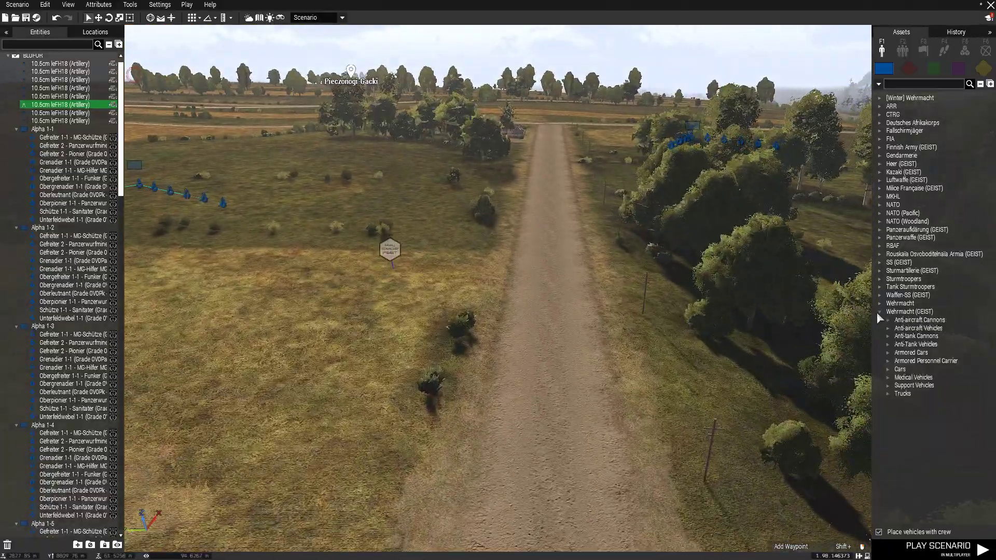
pyautogui.click(889, 393)
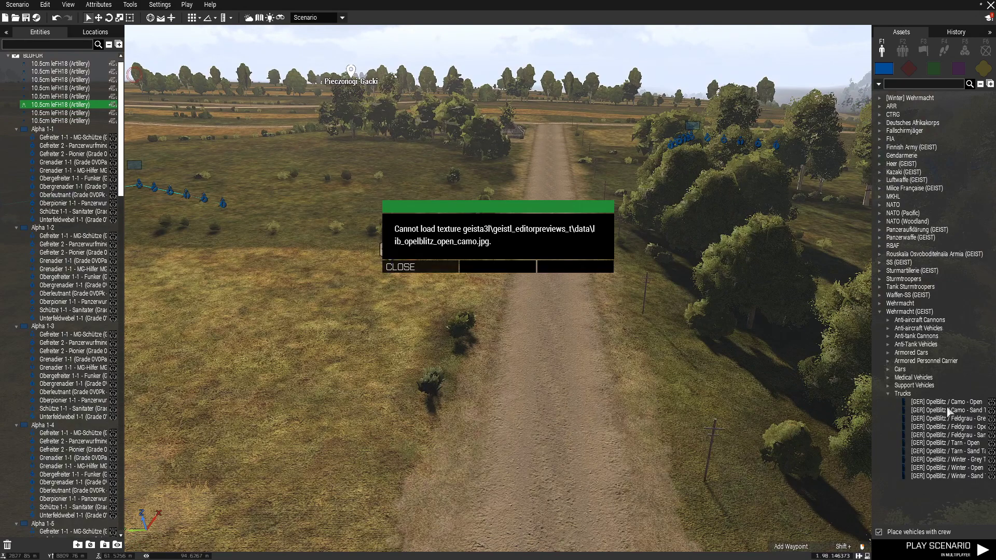
pyautogui.click(422, 270)
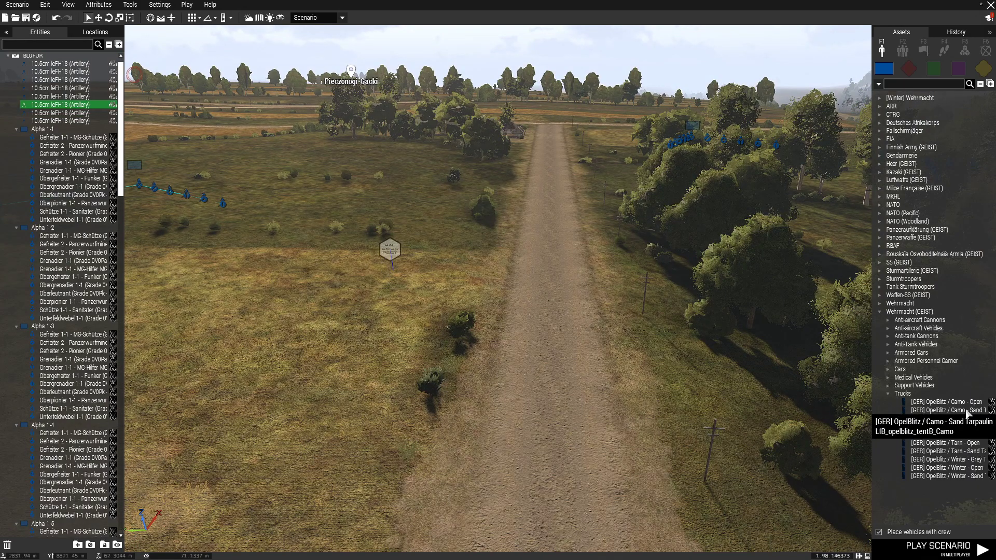
# Place a crewed OpelBlitz / Camo - Sand Tarpaulin truck, rotate it and move it onto the grass beside the road.
pyautogui.press('s')
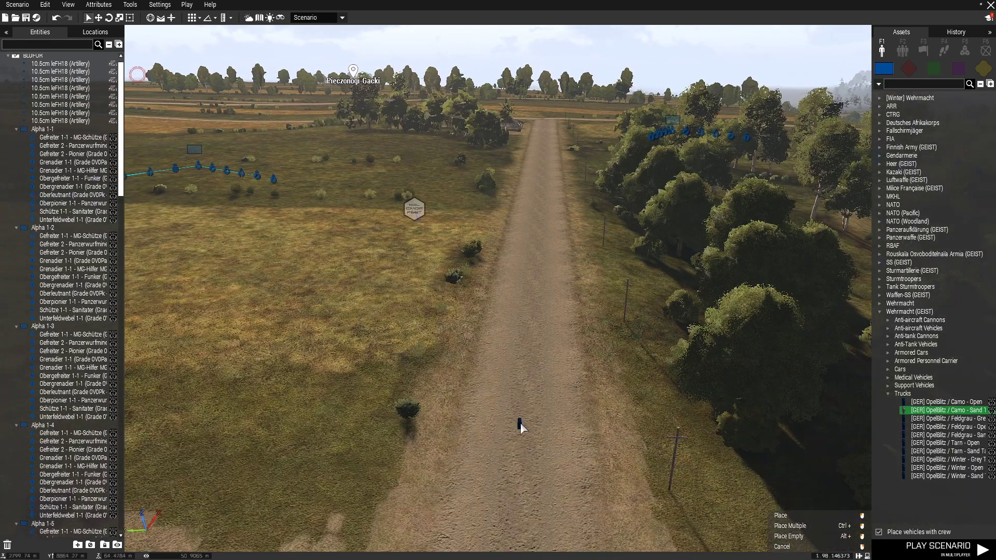
pyautogui.click(521, 425)
pyautogui.keyDown('shift'); pyautogui.moveTo(521, 382); pyautogui.dragTo(528, 363); pyautogui.keyUp('shift')
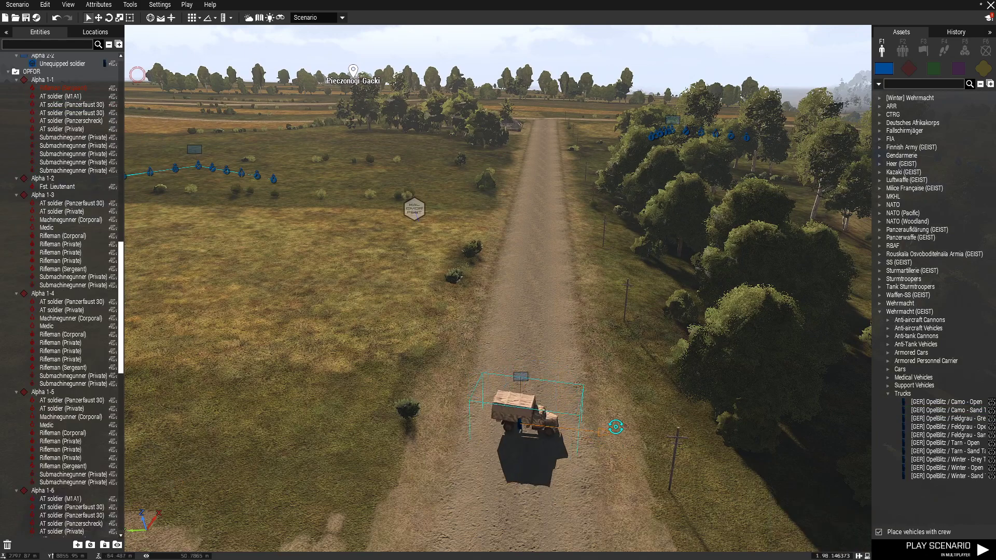
pyautogui.keyDown('shift'); pyautogui.moveTo(616, 427); pyautogui.dragTo(602, 430); pyautogui.keyUp('shift')
pyautogui.moveTo(528, 421); pyautogui.dragTo(412, 340)
pyautogui.press('w')
pyautogui.moveTo(473, 391); pyautogui.dragTo(485, 407, button='right')
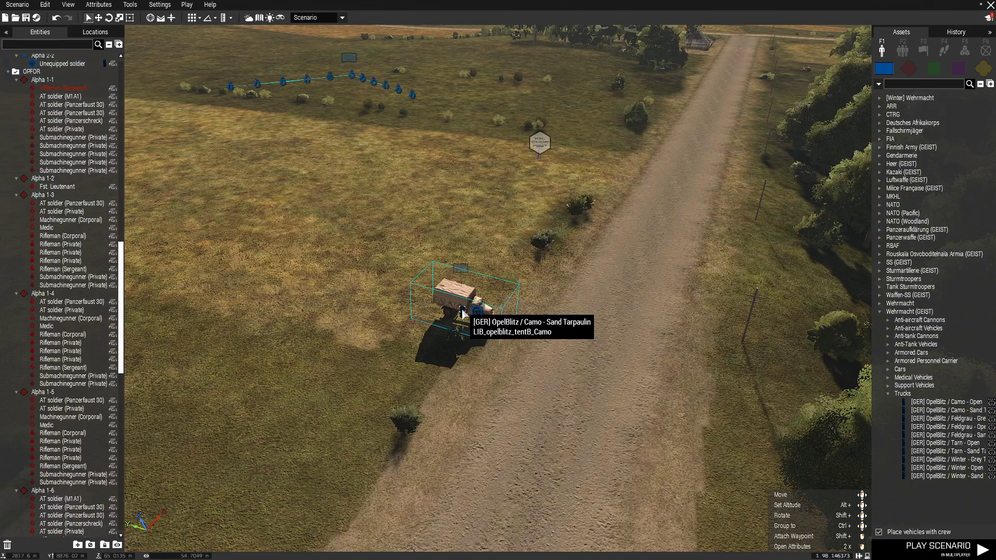
# Duplicate the OpelBlitz truck and place the copy next to the original at the roadside.
pyautogui.click(446, 308)
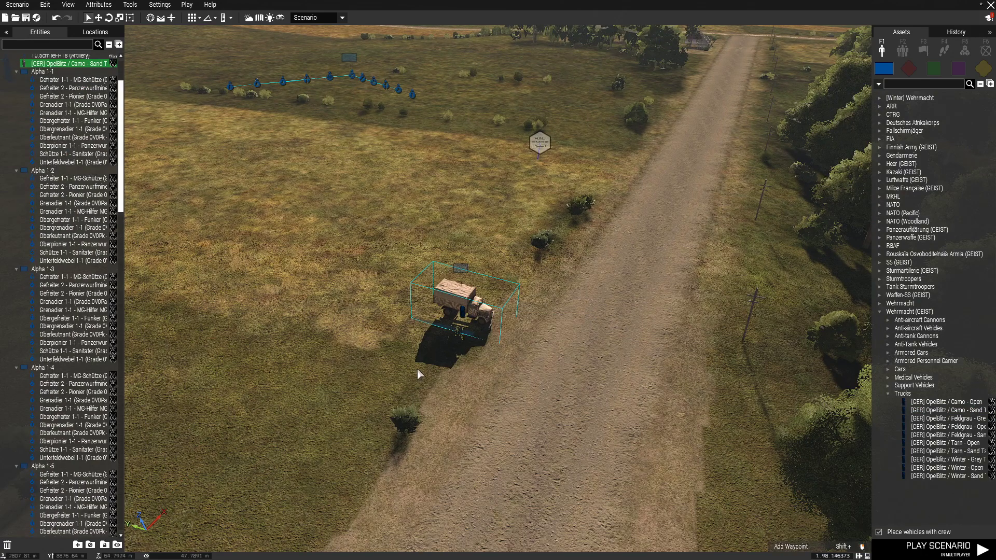
pyautogui.hotkey('ctrl', 'v')
pyautogui.click(521, 415)
pyautogui.press('a')
# Place a HAL Squad Properties Transport Only module on the road beside the trucks and sync both trucks to it.
pyautogui.click(964, 50)
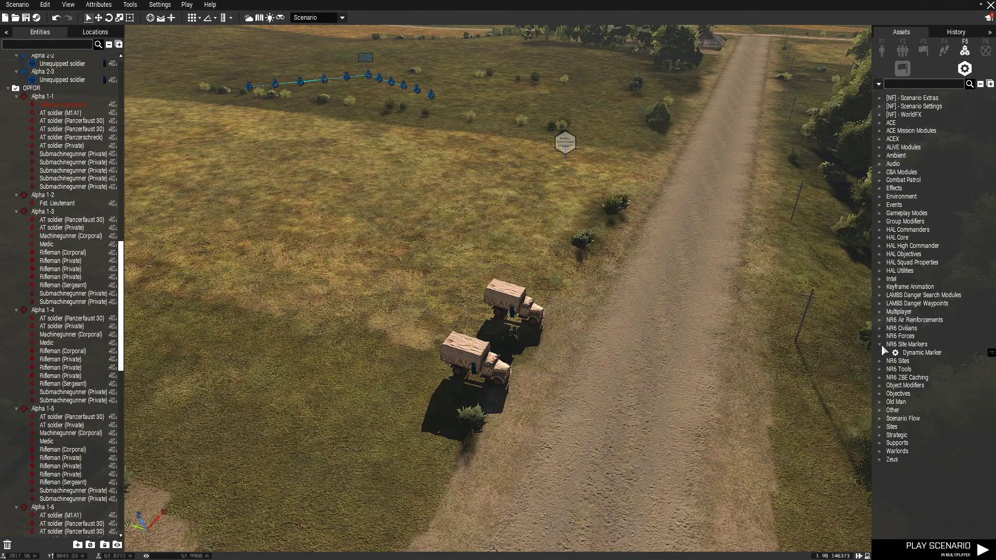
pyautogui.press('s')
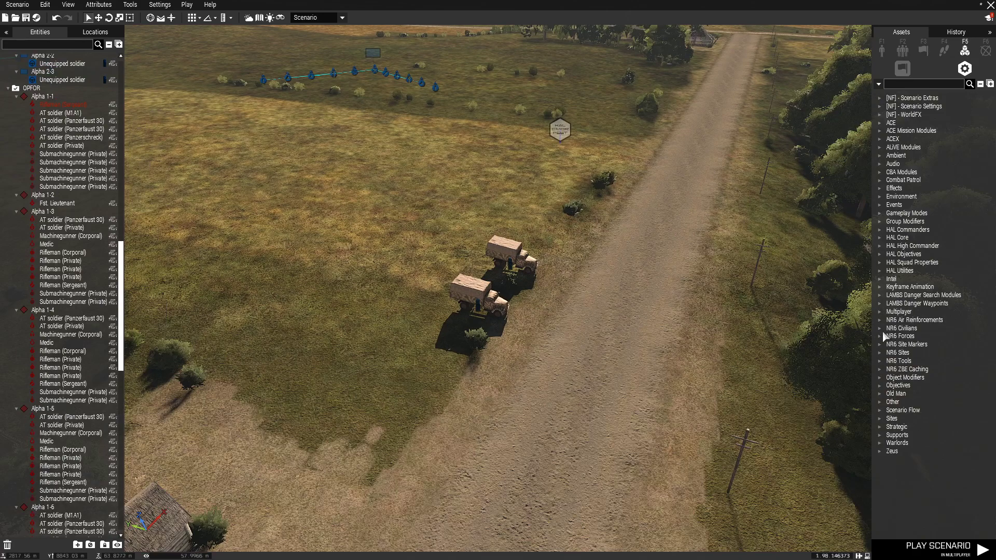
pyautogui.click(884, 264)
pyautogui.click(922, 427)
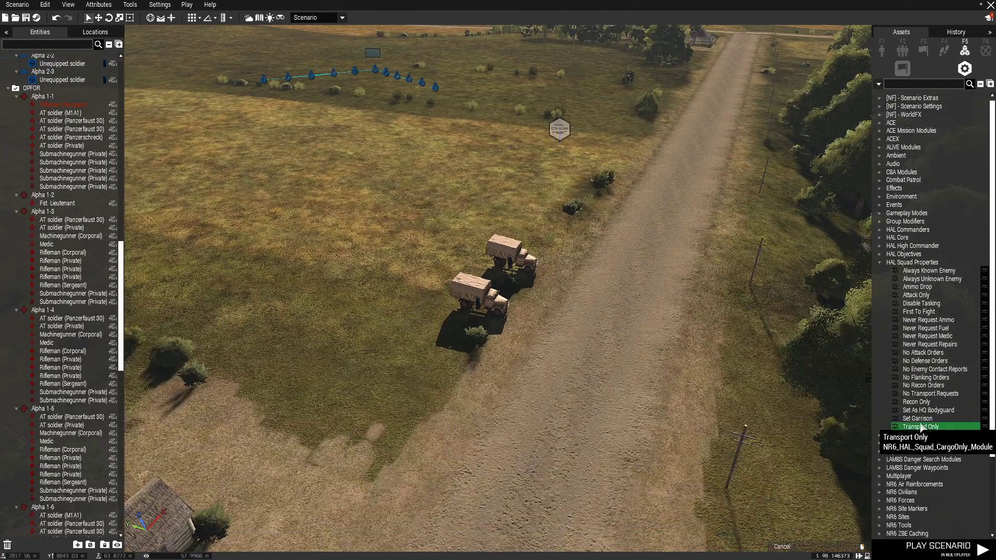
pyautogui.click(590, 301)
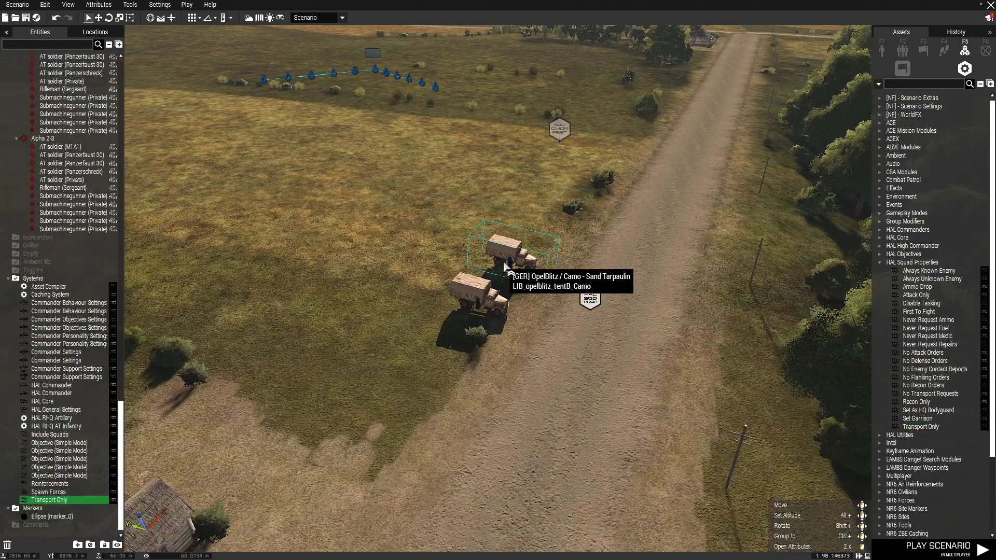
pyautogui.rightClick(485, 301)
pyautogui.click(626, 302)
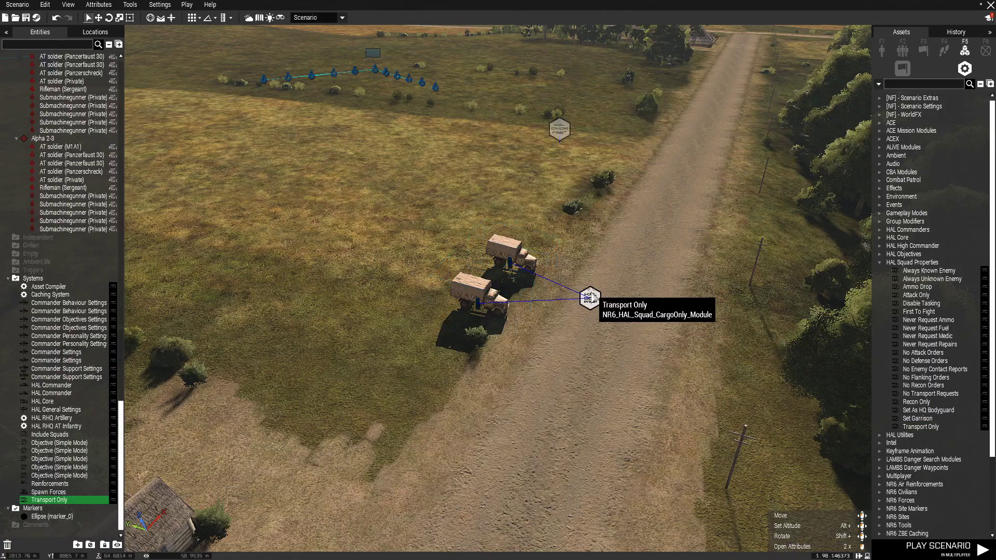
# Sync the Transport Only module to the HAL Commander module in the field near Gacki Nw.
pyautogui.rightClick(591, 294)
pyautogui.click(725, 298)
pyautogui.scroll(-5, 582, 413)
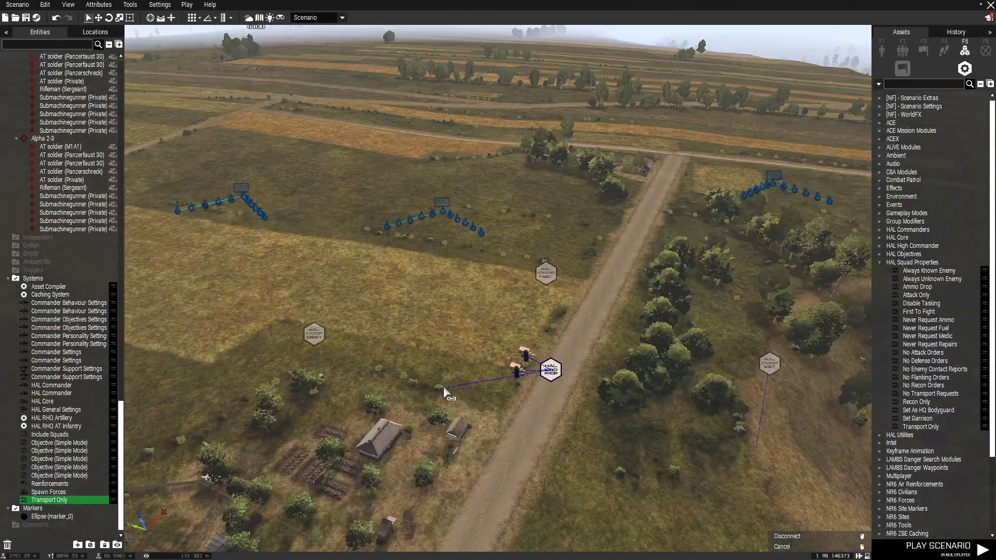
pyautogui.press('s')
pyautogui.moveTo(444, 388); pyautogui.dragTo(500, 400, button='right')
pyautogui.press('w')
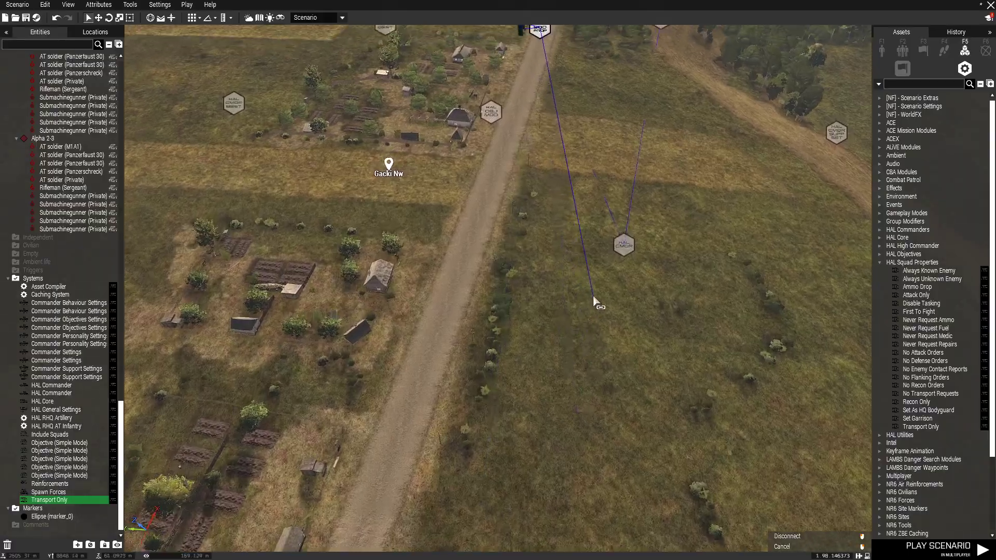
pyautogui.press('w')
pyautogui.press('d')
pyautogui.click(586, 330)
# Examine the sync links from the Transport Only module to the trucks and the HAL Commander.
pyautogui.press('w')
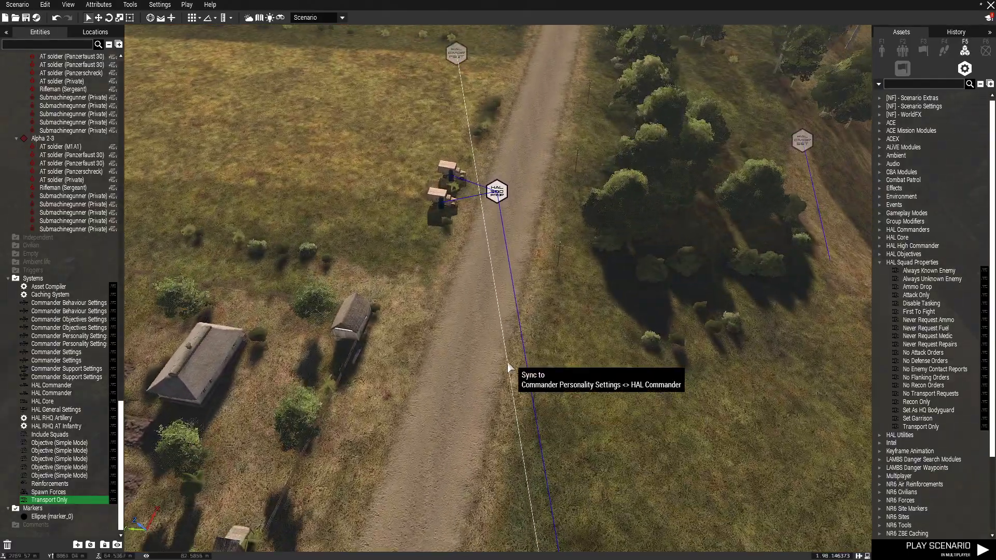
pyautogui.moveTo(509, 360); pyautogui.dragTo(514, 327, button='right')
pyautogui.press('a')
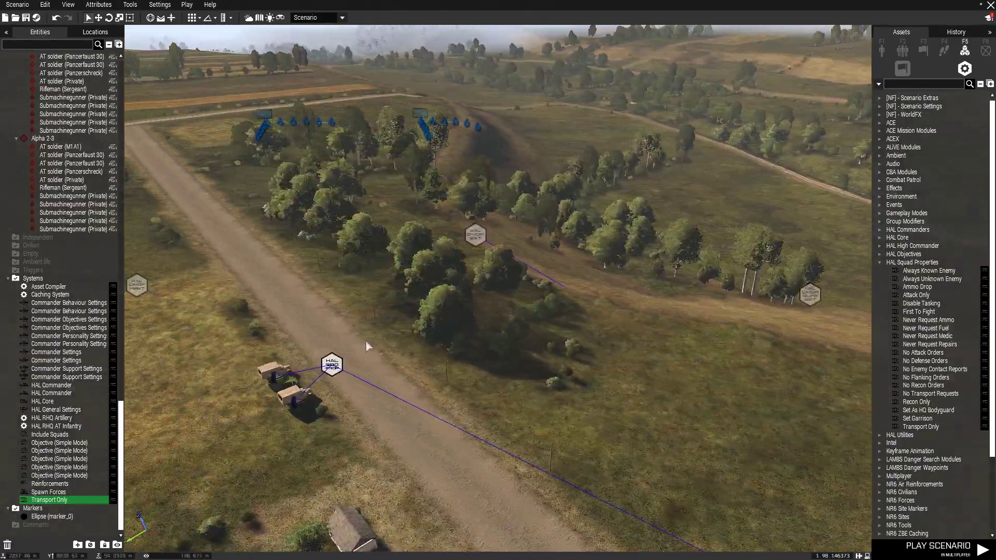
pyautogui.press('s')
pyautogui.moveTo(565, 431); pyautogui.dragTo(544, 453, button='right')
pyautogui.press('w')
pyautogui.press('d')
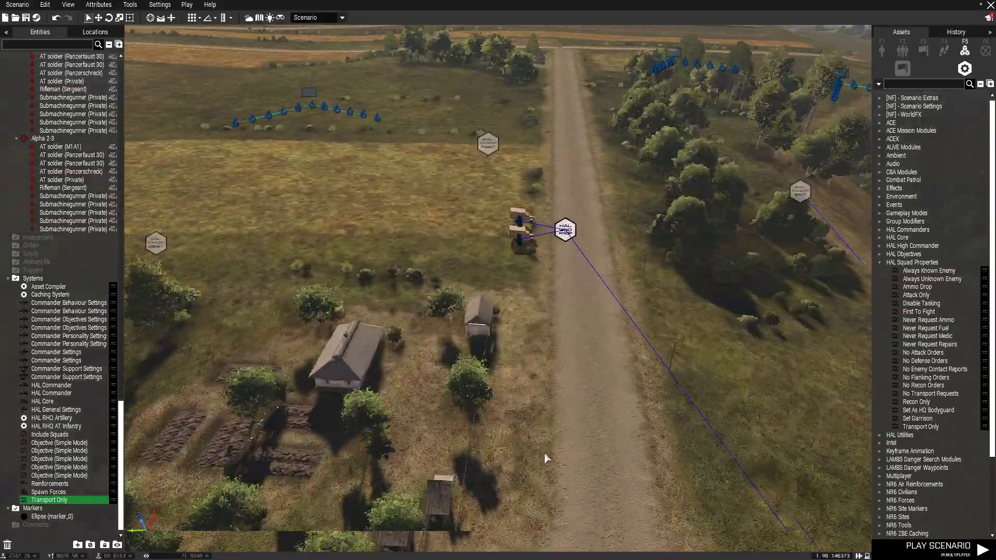
pyautogui.press('s')
pyautogui.press('w')
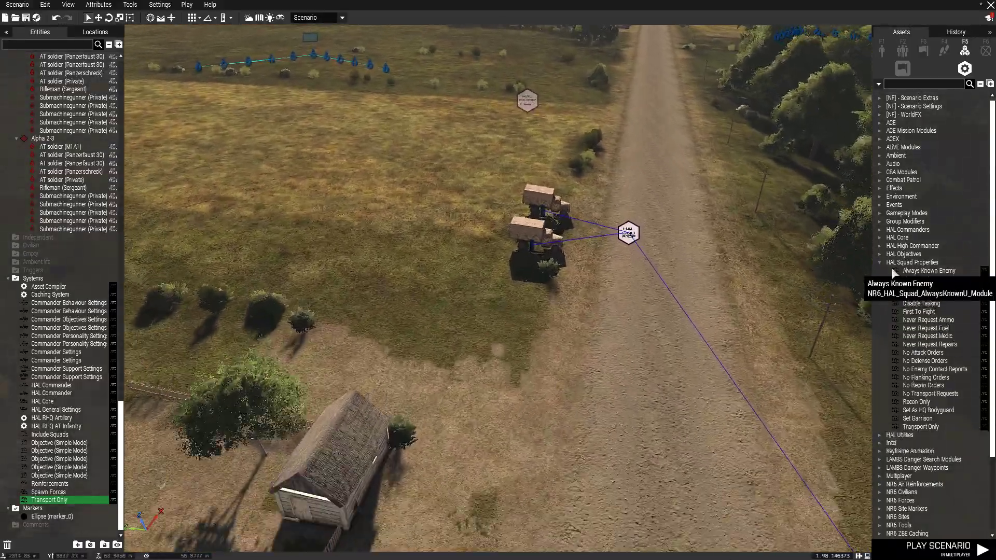
# Place an NR6 Tools HAL RHQ Unarmed Cargo Vehicles module behind the trucks and sync both trucks to it.
pyautogui.click(880, 262)
pyautogui.click(880, 361)
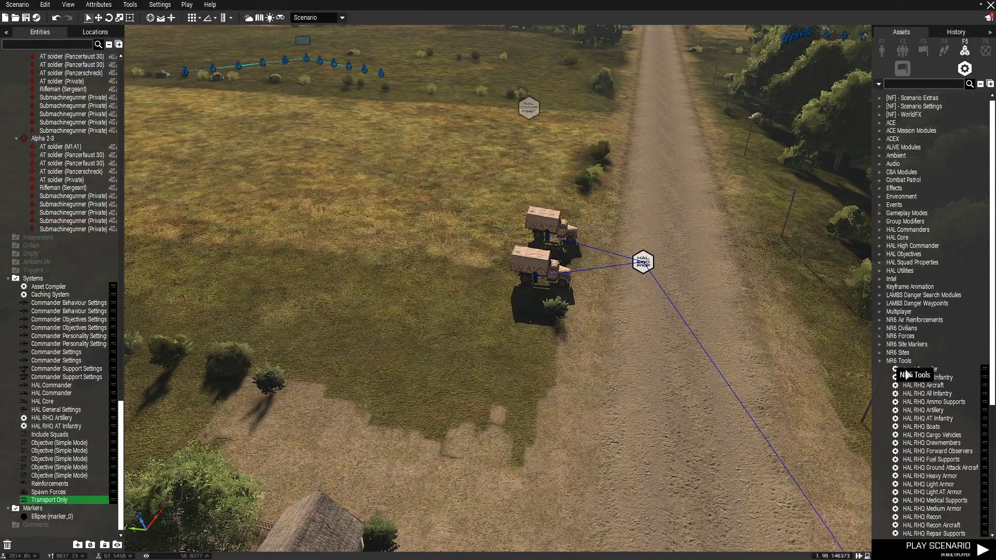
pyautogui.scroll(-5, 945, 413)
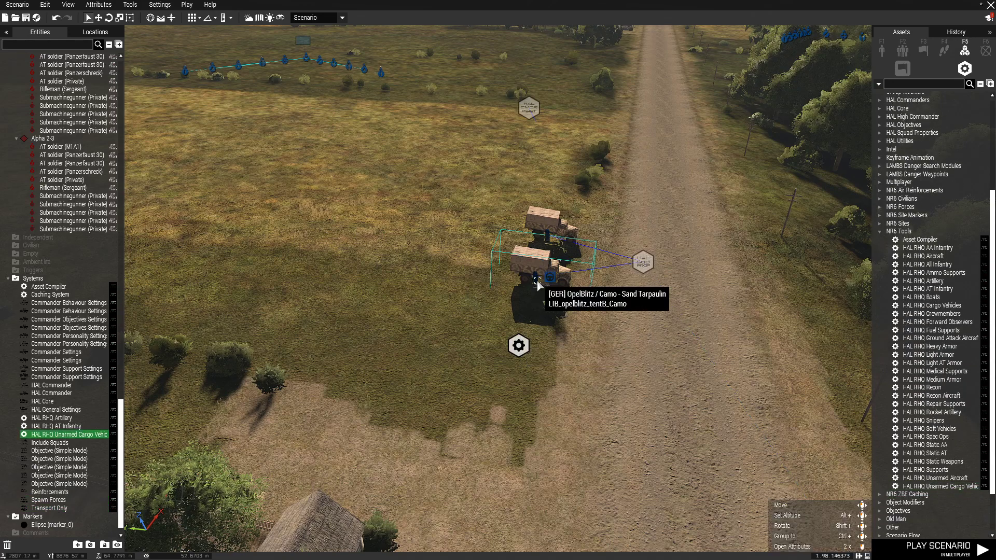
pyautogui.rightClick(550, 239)
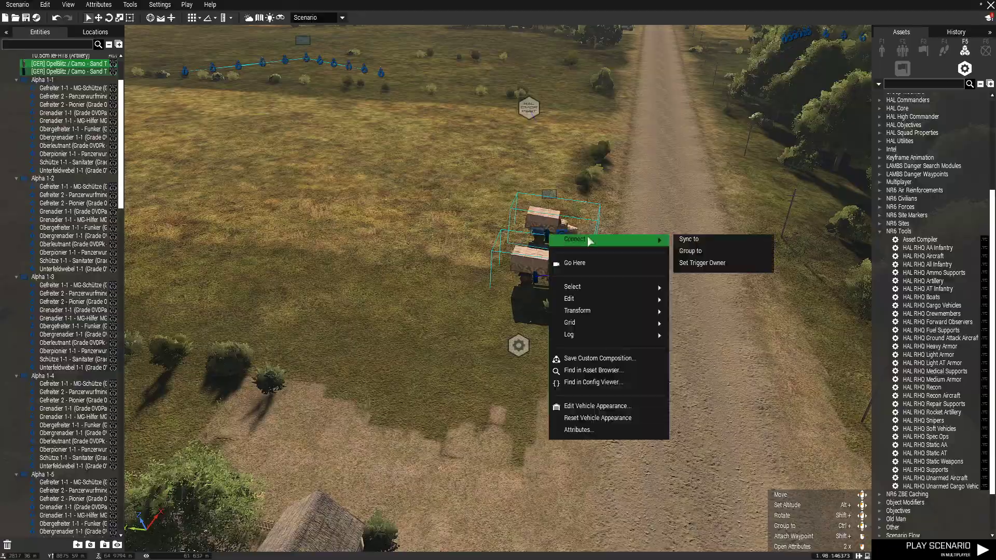
pyautogui.click(683, 250)
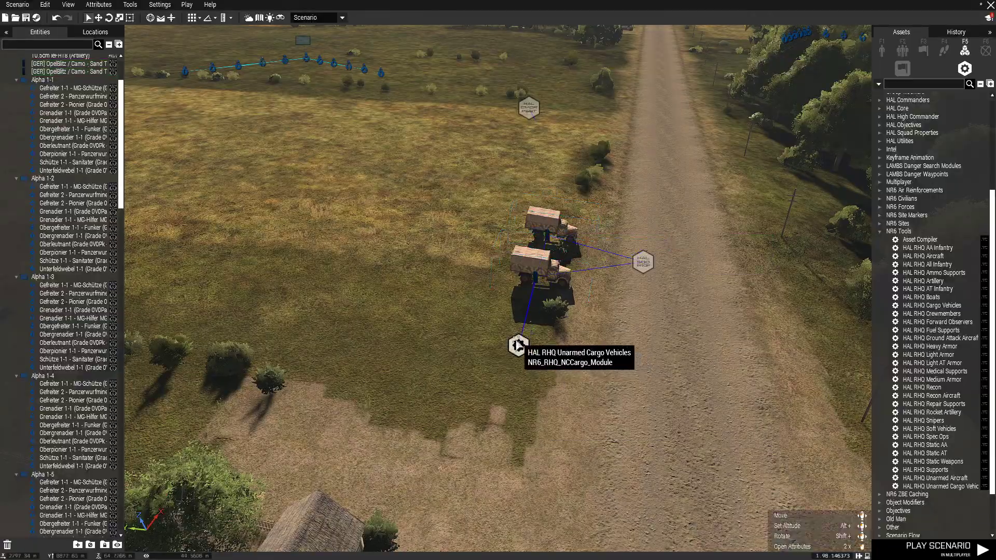
pyautogui.moveTo(518, 345); pyautogui.dragTo(458, 226)
# Examine the two trucks and their sync links to the Unarmed Cargo Vehicles and Transport Only modules.
pyautogui.scroll(6, 625, 383)
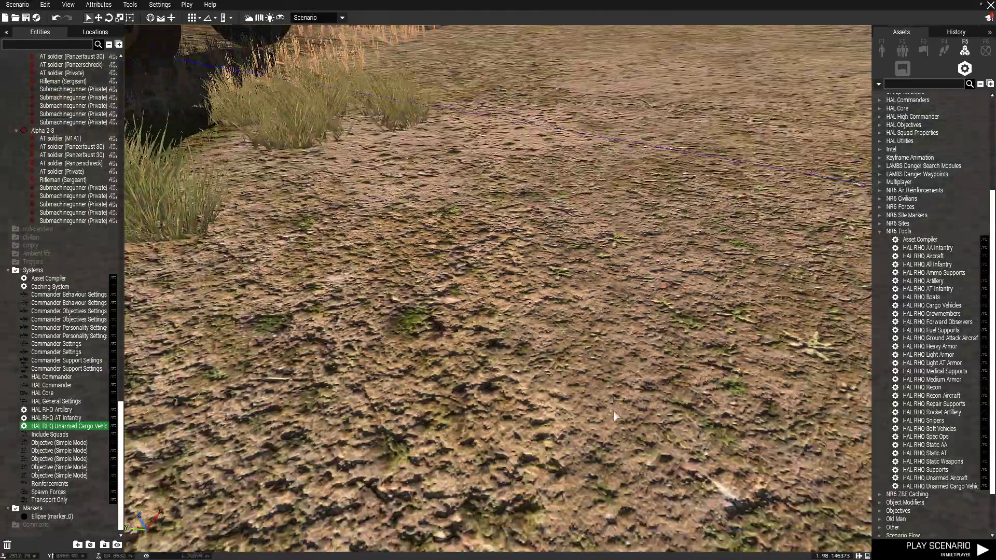
pyautogui.scroll(-8, 614, 412)
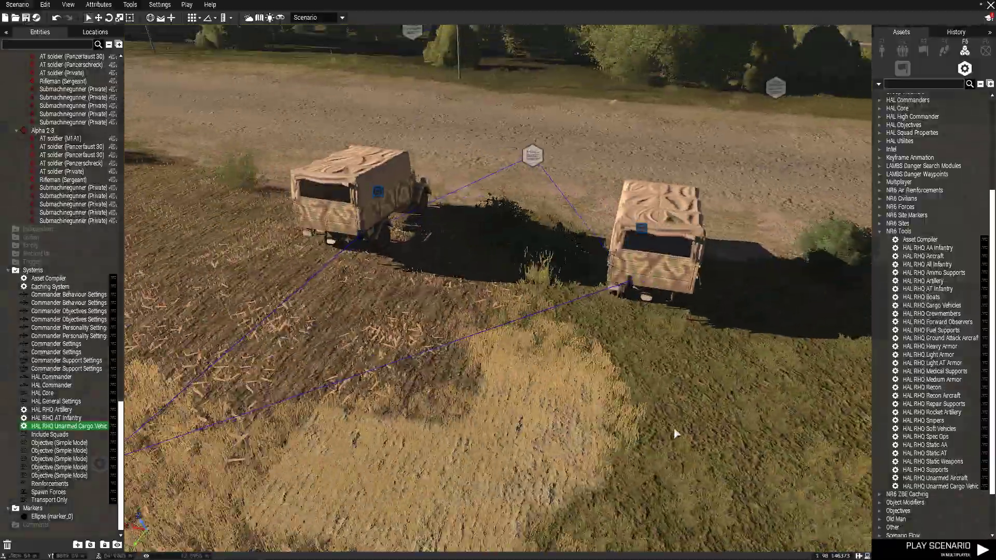
pyautogui.press('a')
pyautogui.press('w')
pyautogui.moveTo(674, 428); pyautogui.dragTo(638, 407, button='right')
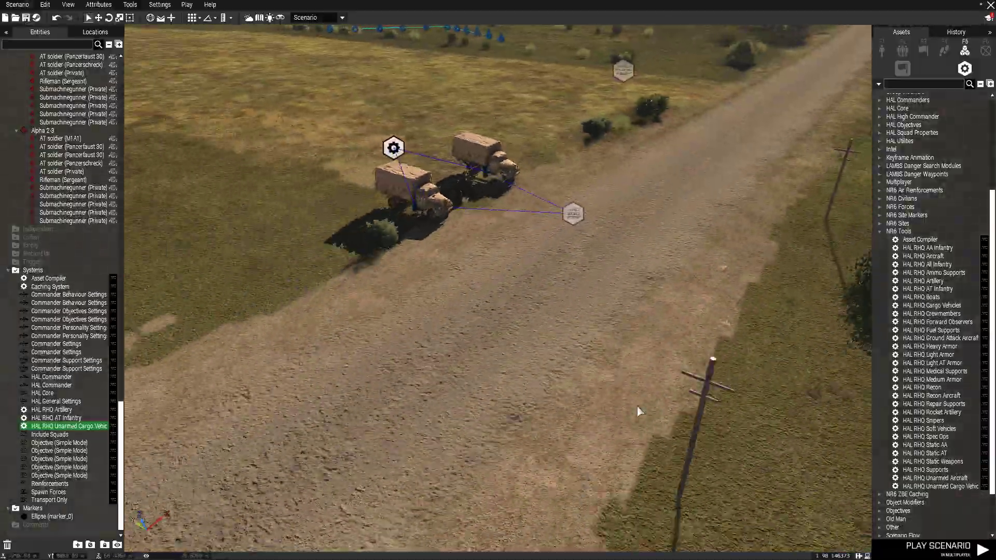
pyautogui.scroll(-4, 637, 407)
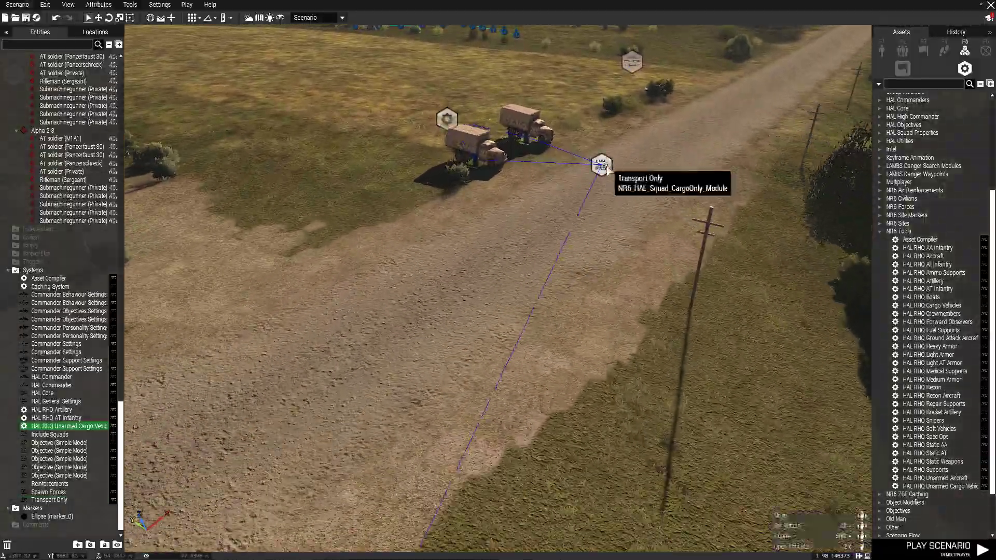
pyautogui.click(605, 166)
pyautogui.scroll(3, 450, 379)
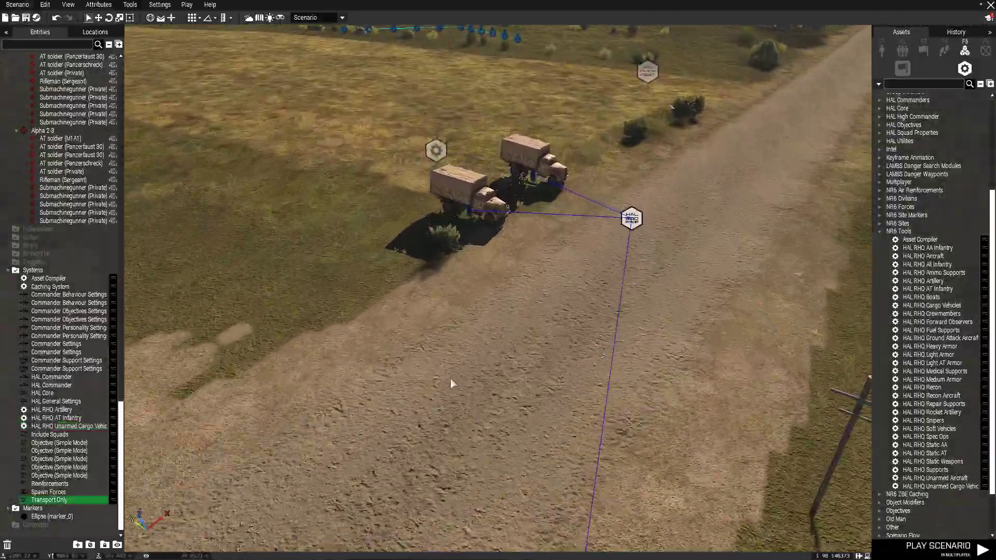
# Review the two Opel Blitz trucks beside the road and how their support modules are linked.
pyautogui.click(450, 379)
pyautogui.press('a')
pyautogui.moveTo(450, 379)
pyautogui.mouseDown(button='right')
pyautogui.moveTo(469, 391)
pyautogui.moveTo(461, 388)
pyautogui.mouseUp(button='right')
pyautogui.press('s')
pyautogui.press('w')
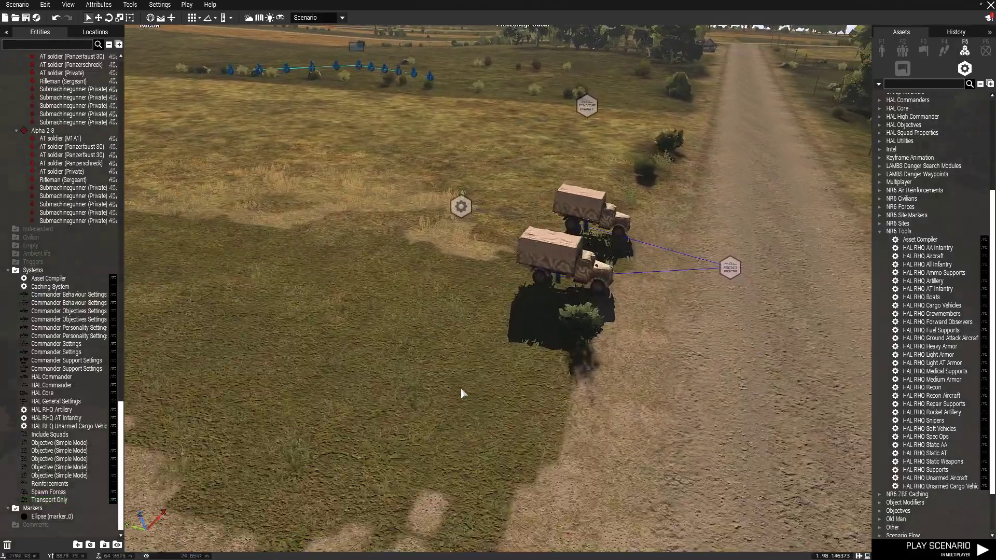
pyautogui.press('w')
pyautogui.press('d')
pyautogui.press('s')
pyautogui.click(488, 254)
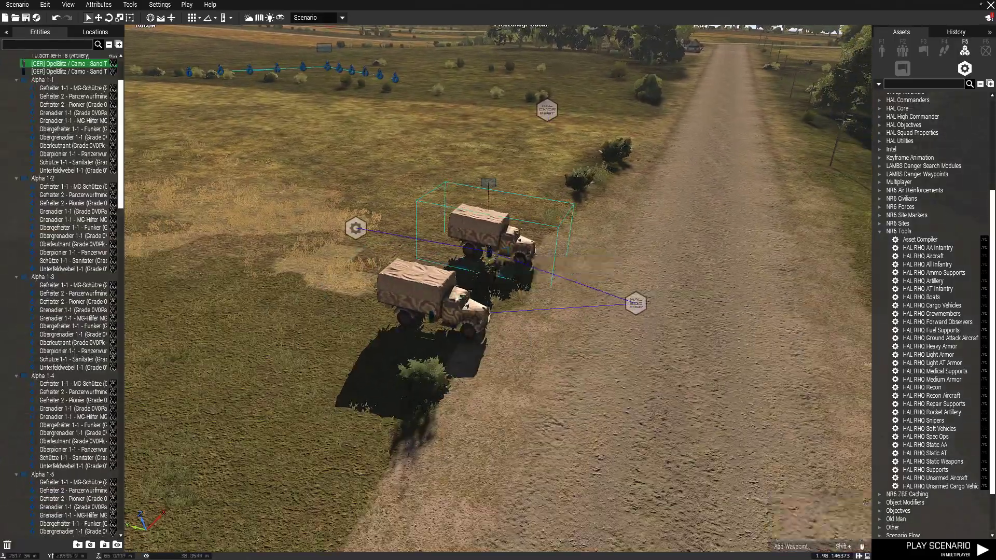
pyautogui.click(583, 219)
# Place an empty Wehrmacht Fw 190 F-8 in the open field near Pieczonogi Gacki.
pyautogui.press('w')
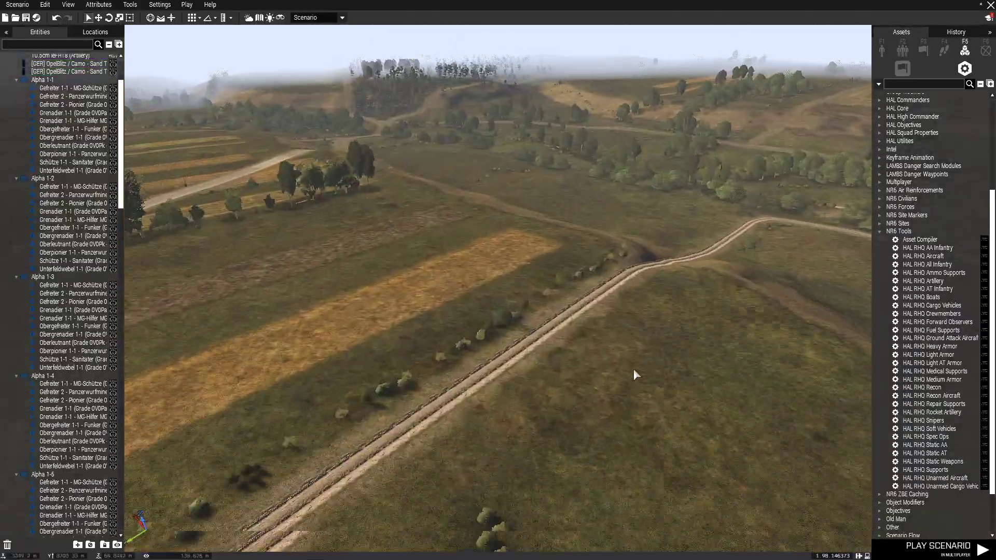
pyautogui.press('m')
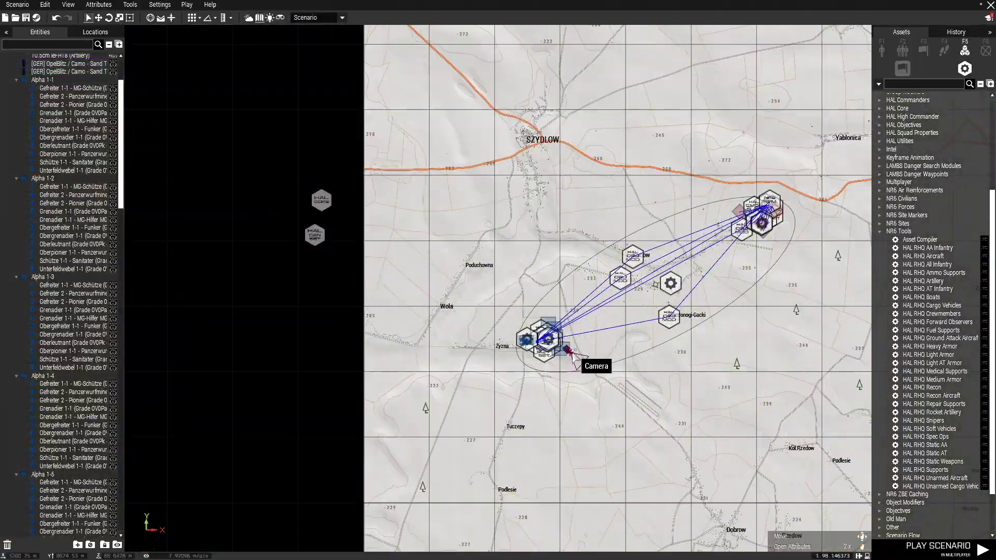
pyautogui.press('m')
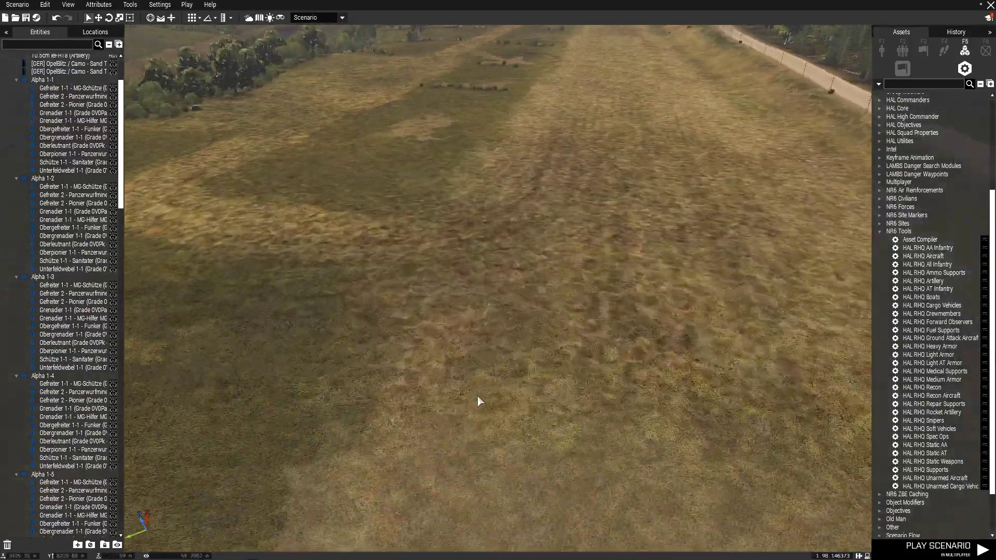
pyautogui.moveTo(477, 395); pyautogui.dragTo(501, 353, button='right')
pyautogui.press('s')
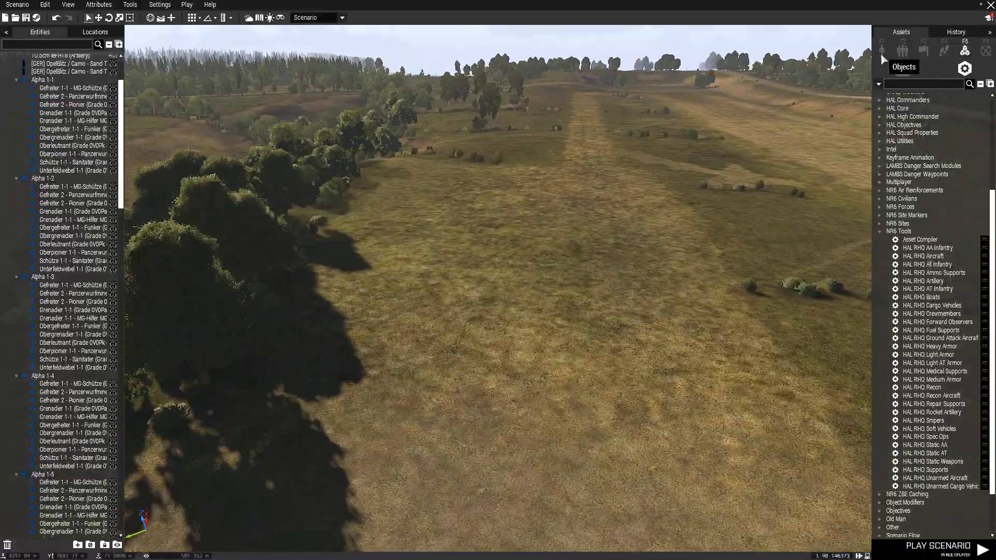
pyautogui.click(882, 50)
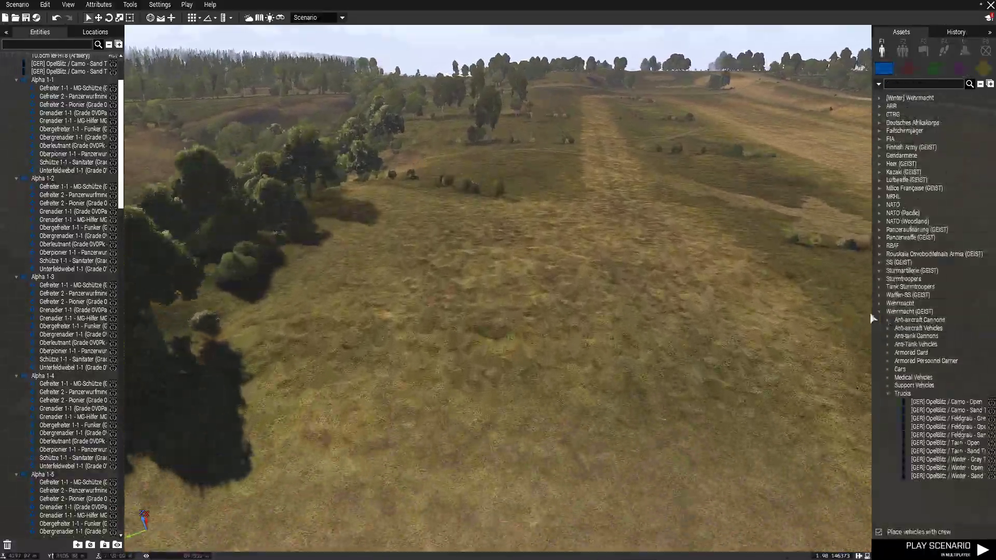
pyautogui.click(879, 312)
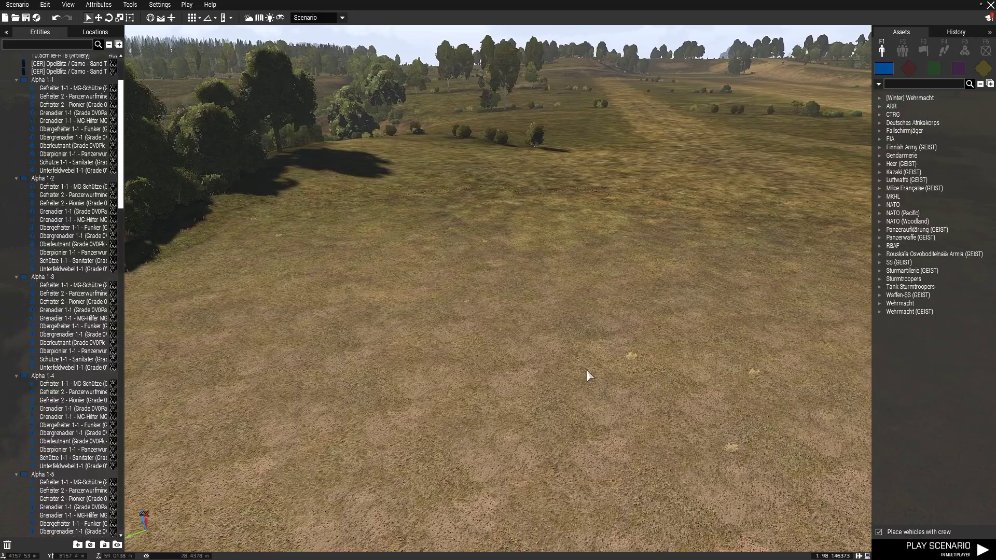
pyautogui.moveTo(586, 370); pyautogui.dragTo(795, 280, button='right')
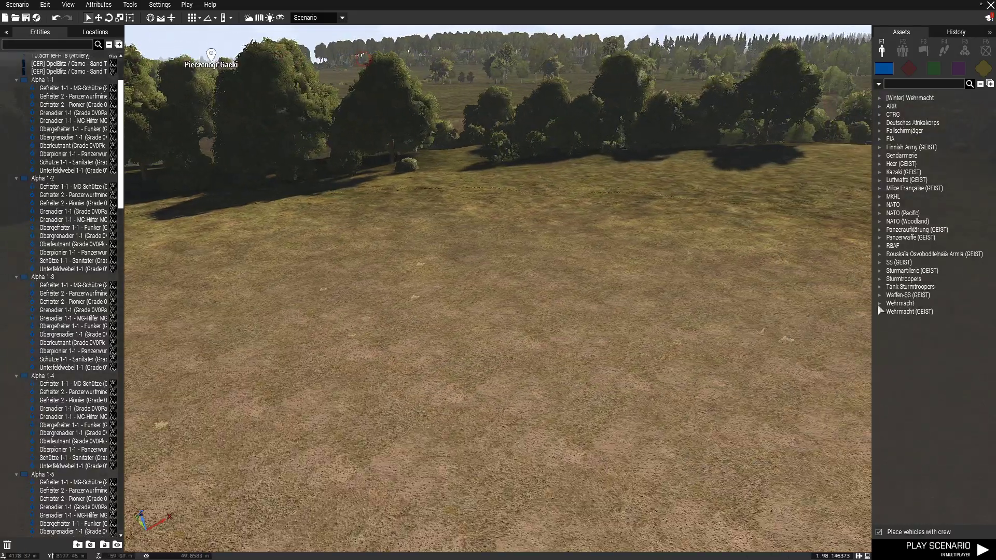
pyautogui.click(879, 303)
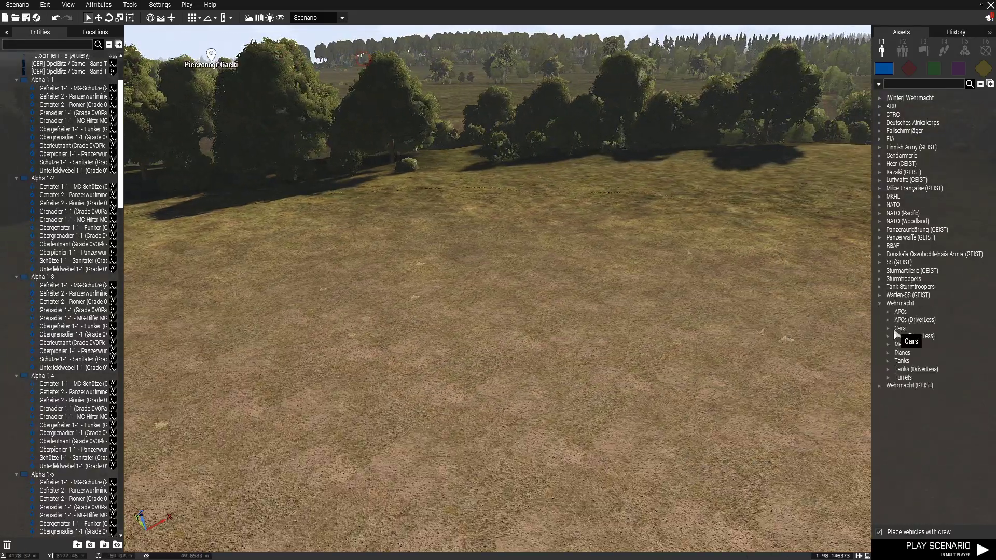
pyautogui.click(889, 353)
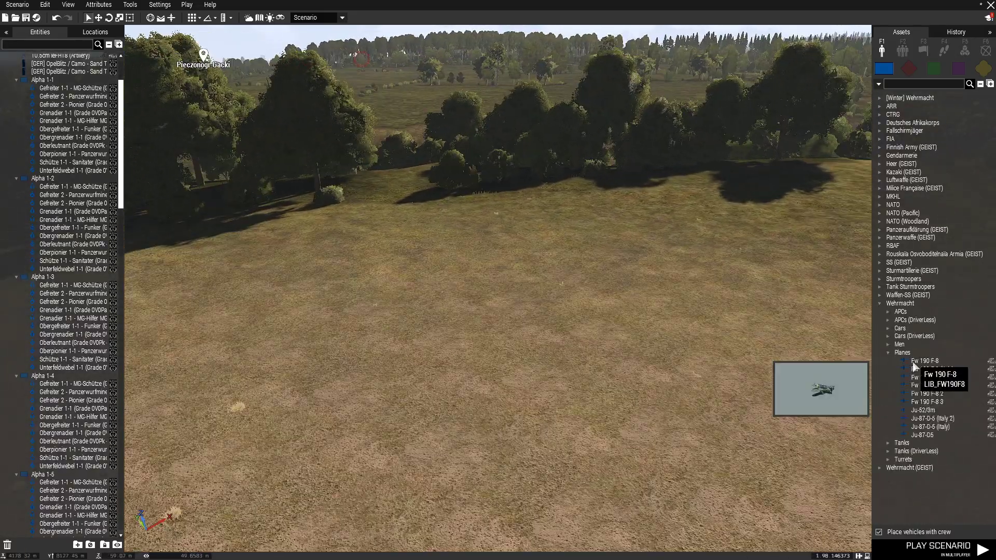
pyautogui.click(906, 362)
pyautogui.click(403, 323)
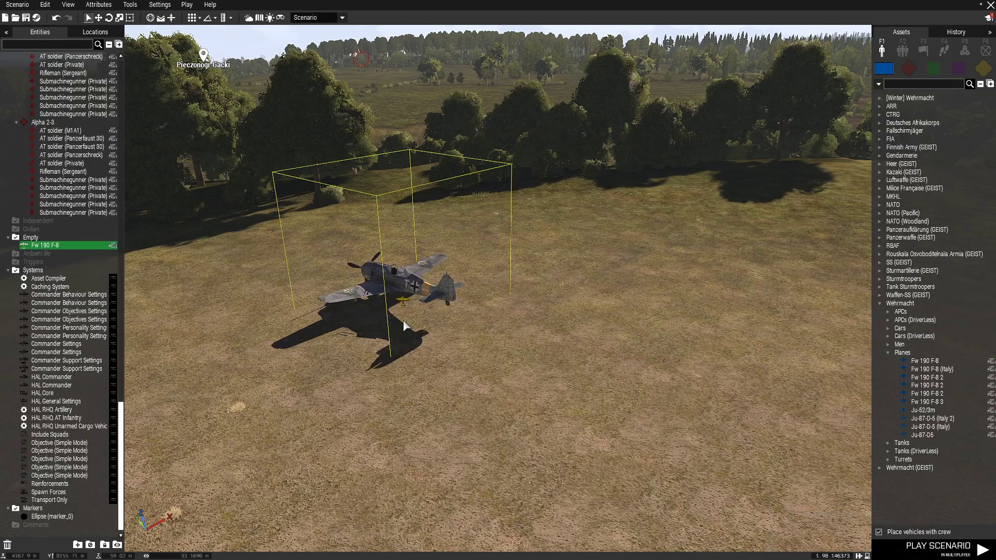
# Adjust the Fw 190 F-8's orientation so that it faces across the grass strip.
pyautogui.press('a')
pyautogui.moveTo(385, 369); pyautogui.dragTo(490, 352, button='right')
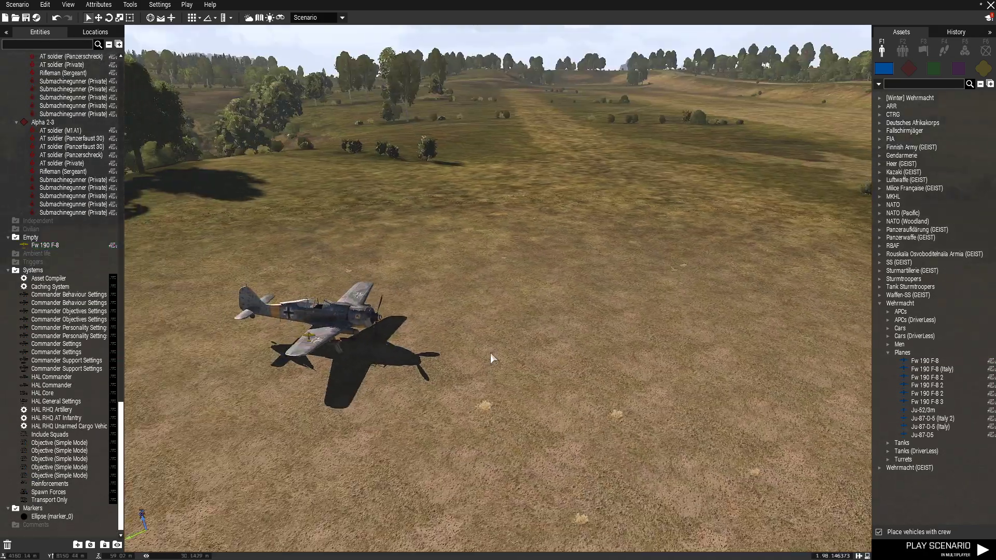
pyautogui.moveTo(448, 316); pyautogui.dragTo(478, 351)
pyautogui.press('w')
pyautogui.press('a')
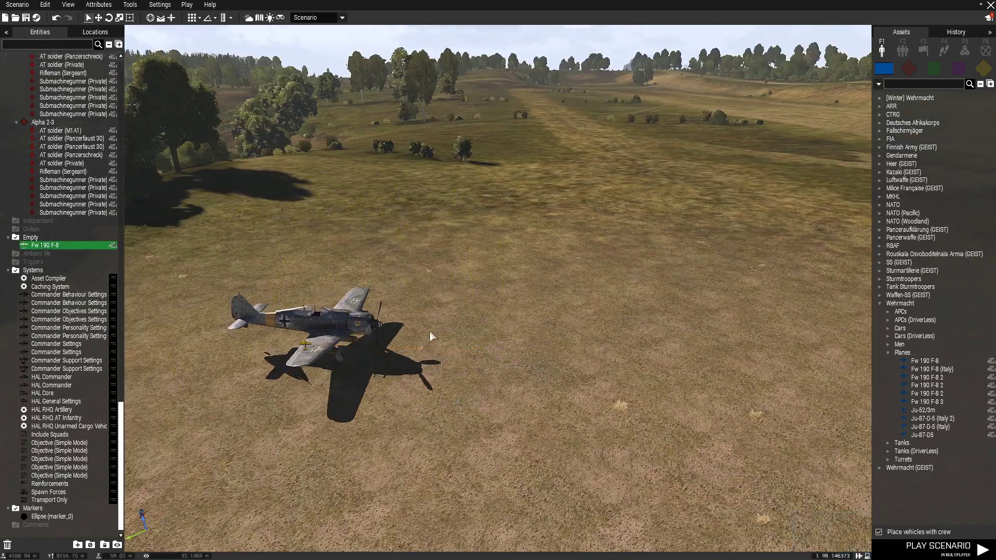
pyautogui.moveTo(485, 310); pyautogui.dragTo(534, 369)
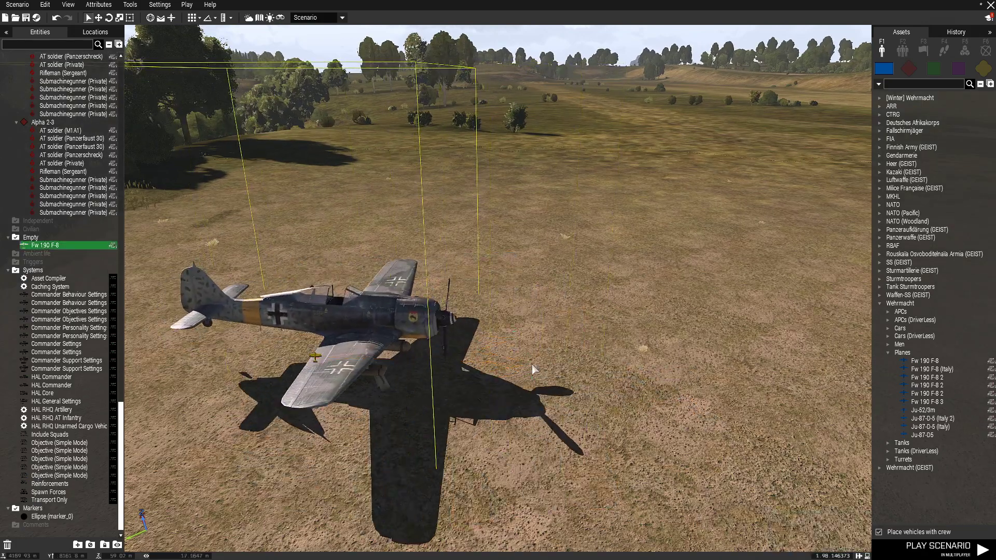
pyautogui.click(534, 369)
pyautogui.press('s')
# Place an NR6 Air Reinforcements Mode C module ahead of the plane with its side set to BLUFOR.
pyautogui.click(965, 52)
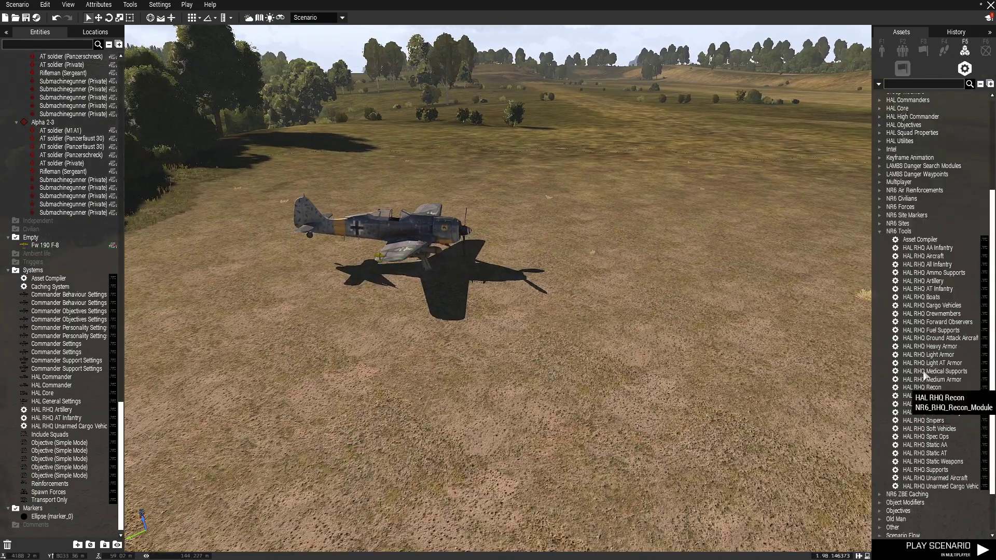
pyautogui.click(881, 233)
pyautogui.click(880, 321)
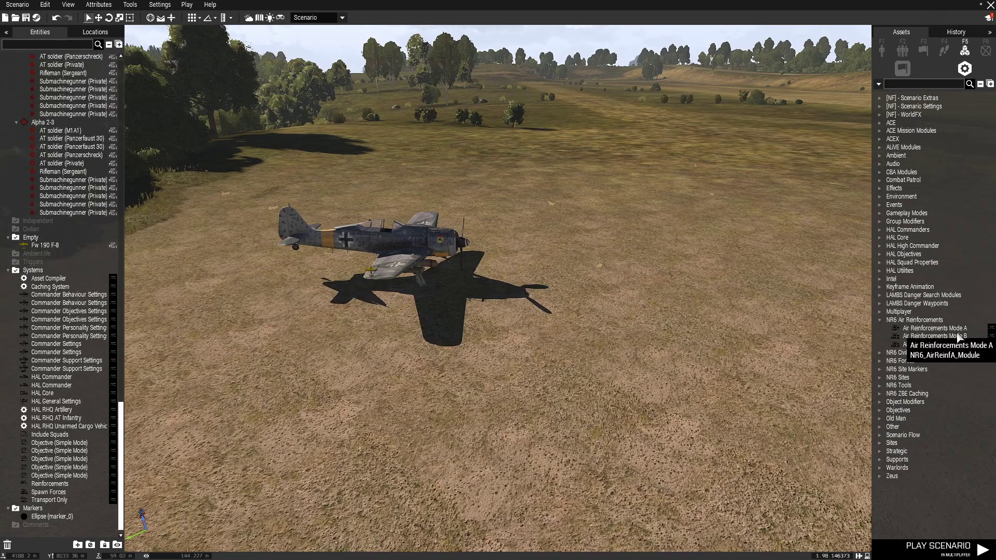
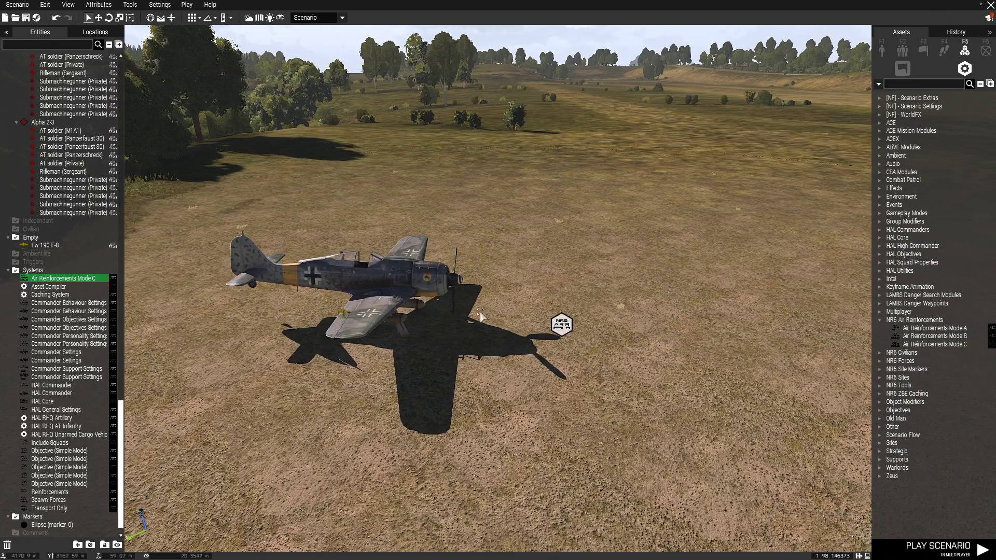
pyautogui.doubleClick(561, 325)
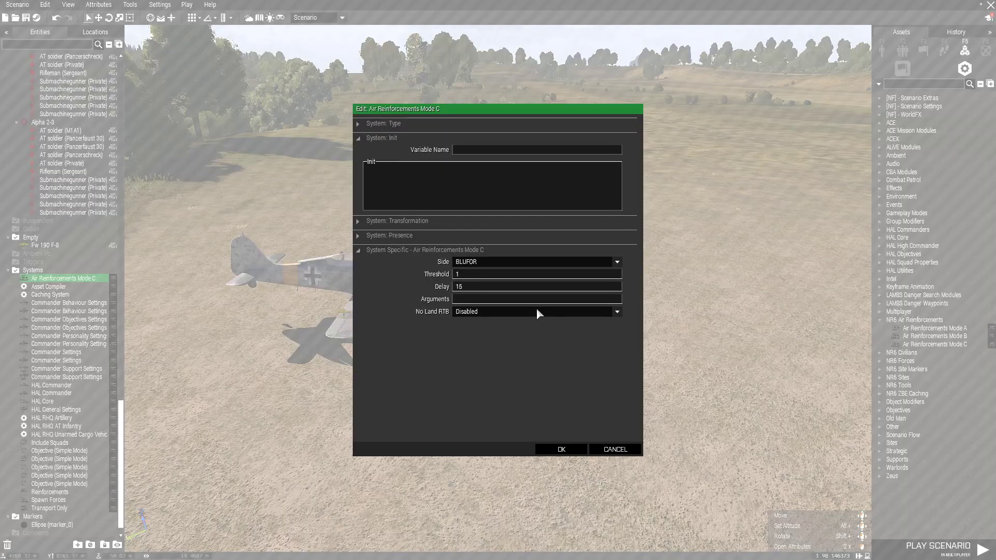
pyautogui.click(477, 263)
pyautogui.click(481, 263)
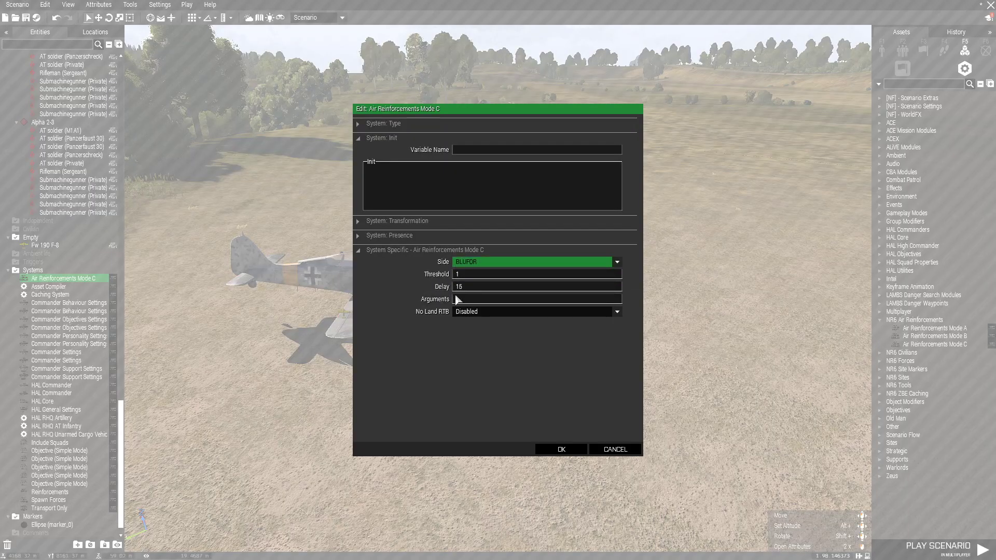
pyautogui.click(569, 450)
# Duplicate the Fw 190 F-8 alongside the first and sync both planes to the Air Reinforcements Mode C module.
pyautogui.press('s')
pyautogui.moveTo(421, 271); pyautogui.dragTo(377, 306)
pyautogui.hotkey('ctrl', 'c')
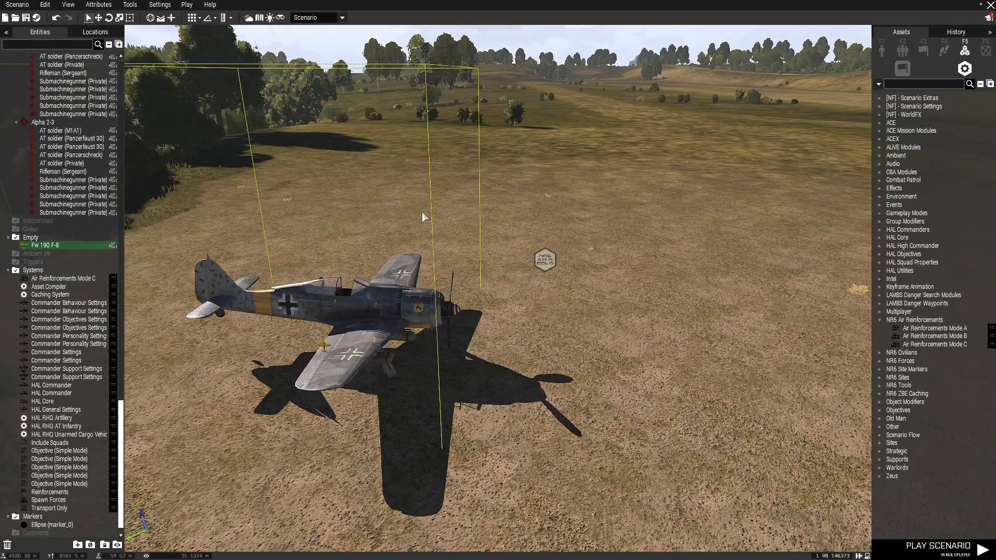
pyautogui.hotkey('ctrl', 'v')
pyautogui.click(372, 267)
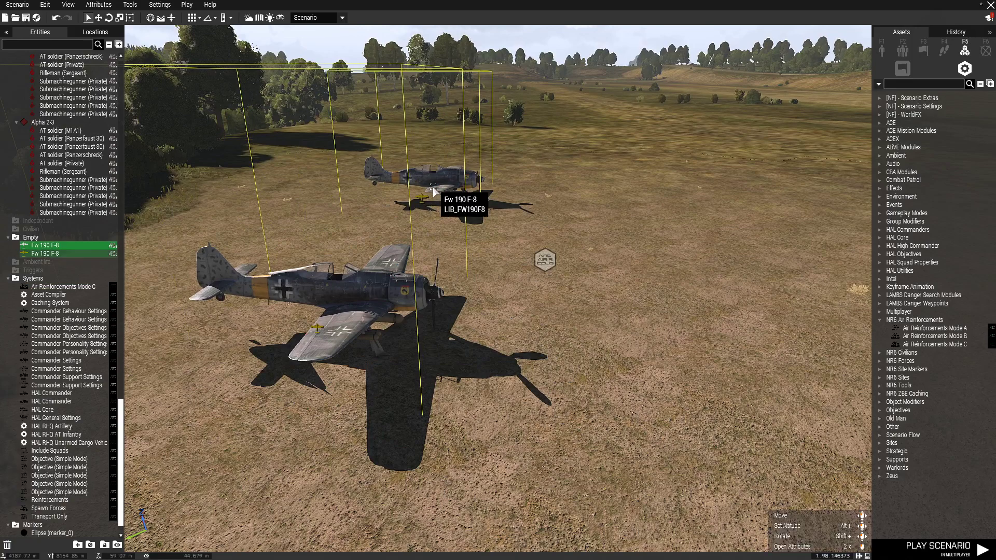
pyautogui.rightClick(463, 181)
pyautogui.moveTo(487, 188)
pyautogui.click(602, 183)
pyautogui.click(545, 260)
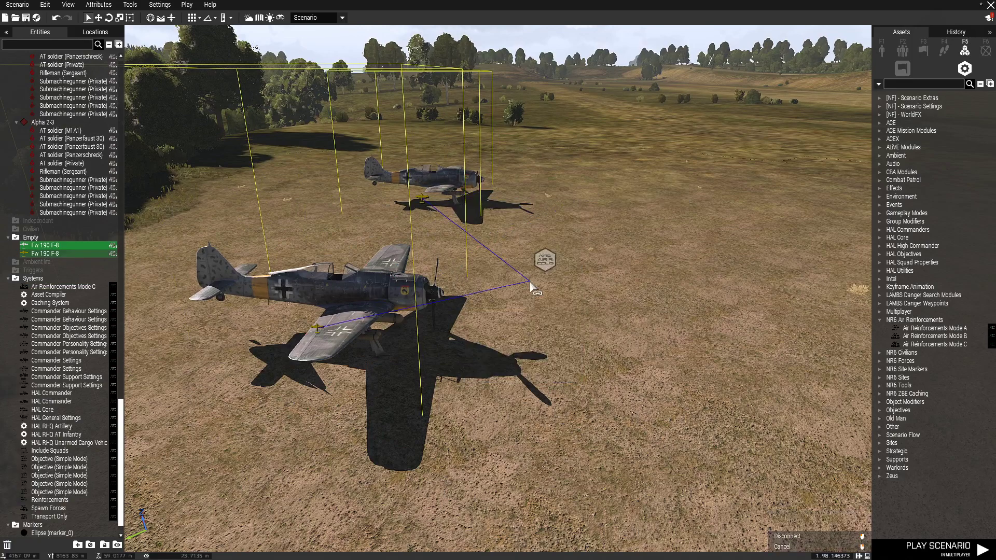
# Paste a third Fw 190 F-8 beyond the other two and sync it to the Air Reinforcements Mode C module.
pyautogui.press('w')
pyautogui.click(452, 212)
pyautogui.hotkey('ctrl', 'v')
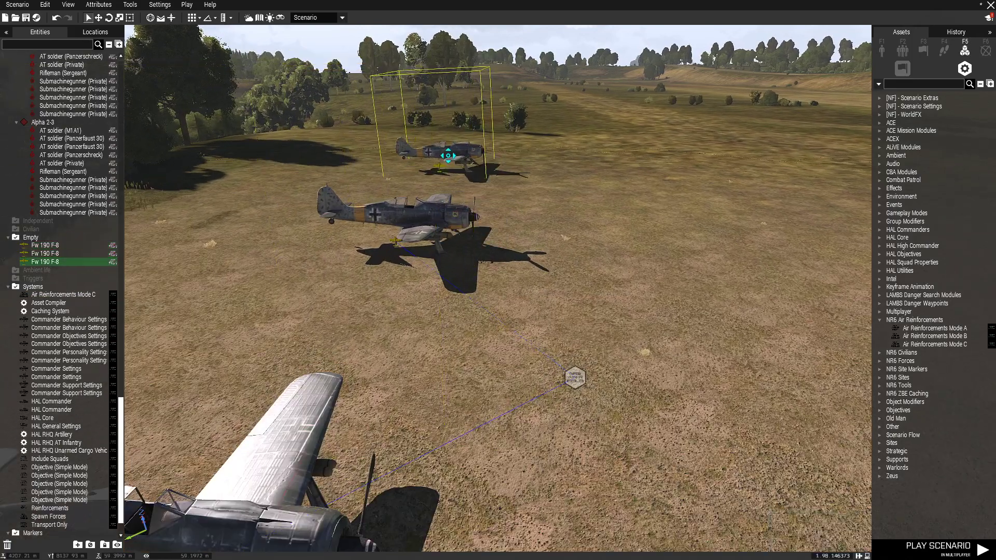
pyautogui.rightClick(453, 162)
pyautogui.click(623, 166)
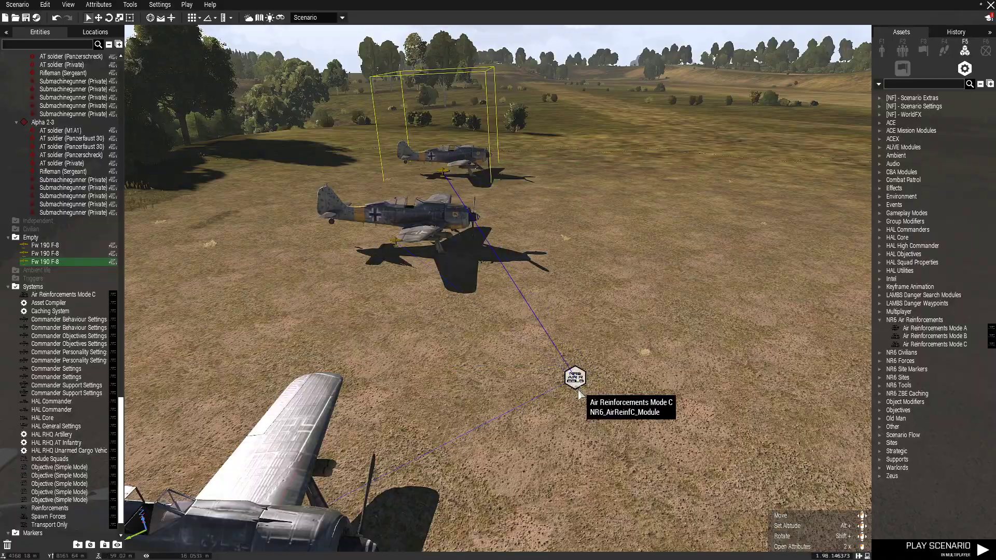
# Move the Air Reinforcements Mode C module farther out in front of the row of planes.
pyautogui.moveTo(578, 391); pyautogui.dragTo(687, 289)
pyautogui.press('d')
pyautogui.moveTo(652, 455); pyautogui.dragTo(528, 460, button='right')
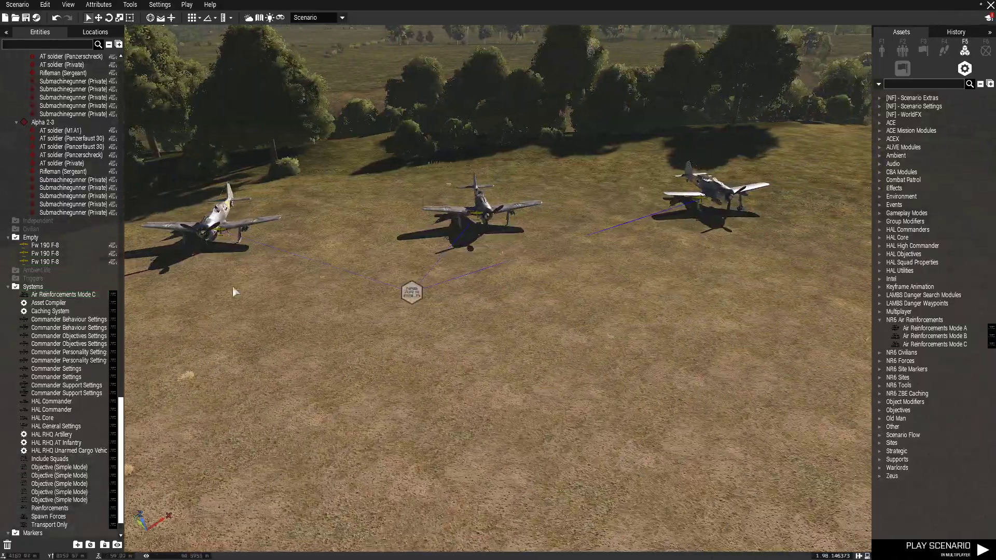
# Examine the three Fw 190 F-8 planes and their sync links to the Air Reinforcements Mode C module.
pyautogui.press('s')
pyautogui.press('d')
pyautogui.press('w')
pyautogui.moveTo(672, 224); pyautogui.dragTo(555, 294, button='right')
pyautogui.press('s')
pyautogui.press('d')
pyautogui.press('d')
pyautogui.press('w')
pyautogui.moveTo(680, 272); pyautogui.dragTo(624, 278, button='right')
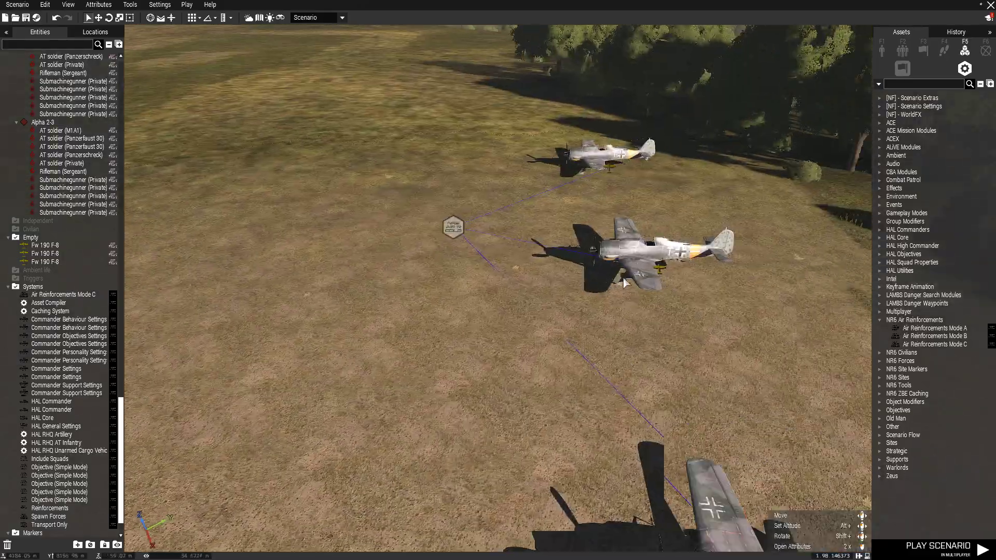
pyautogui.press('d')
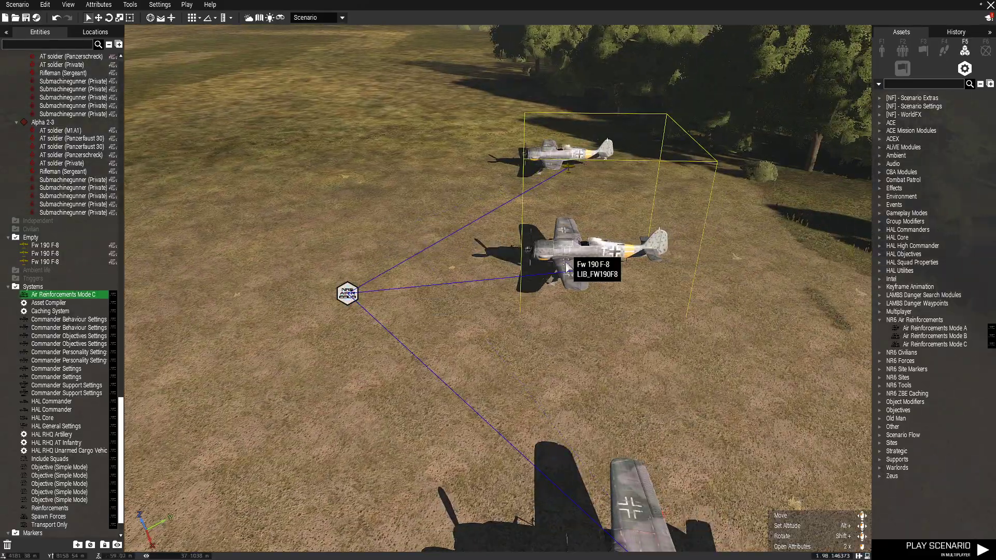
pyautogui.press('s')
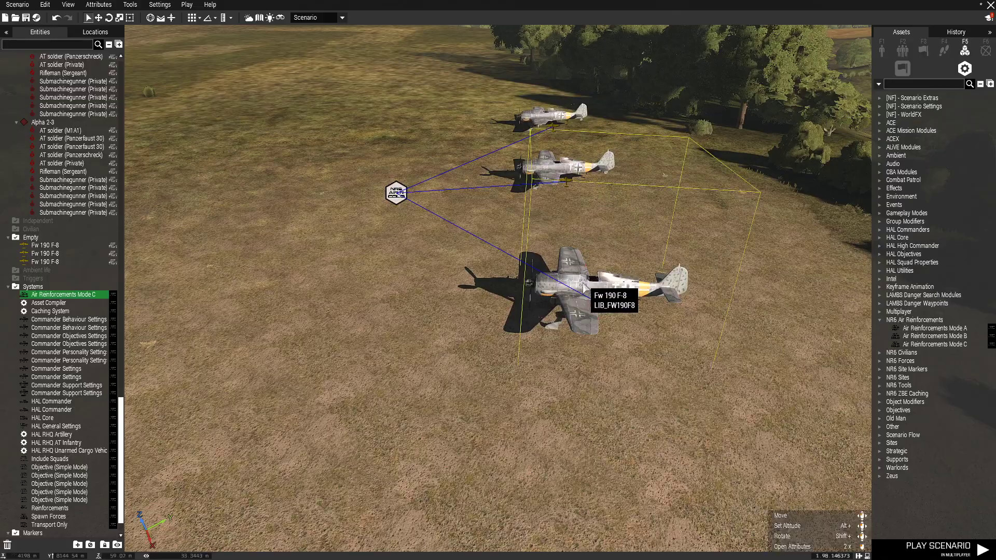
pyautogui.click(583, 285)
pyautogui.press('w')
pyautogui.moveTo(431, 220); pyautogui.dragTo(534, 207, button='right')
pyautogui.press('a')
pyautogui.press('s')
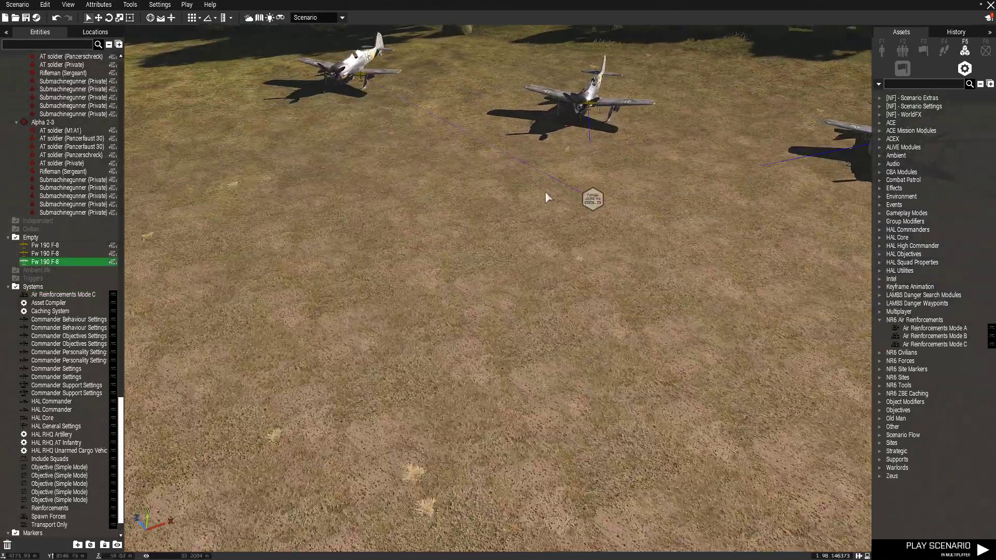
# Reposition the Air Reinforcements Mode C module in front of the planes and set its threshold to 2.
pyautogui.click(547, 194)
pyautogui.moveTo(561, 206); pyautogui.dragTo(504, 214)
pyautogui.doubleClick(506, 211)
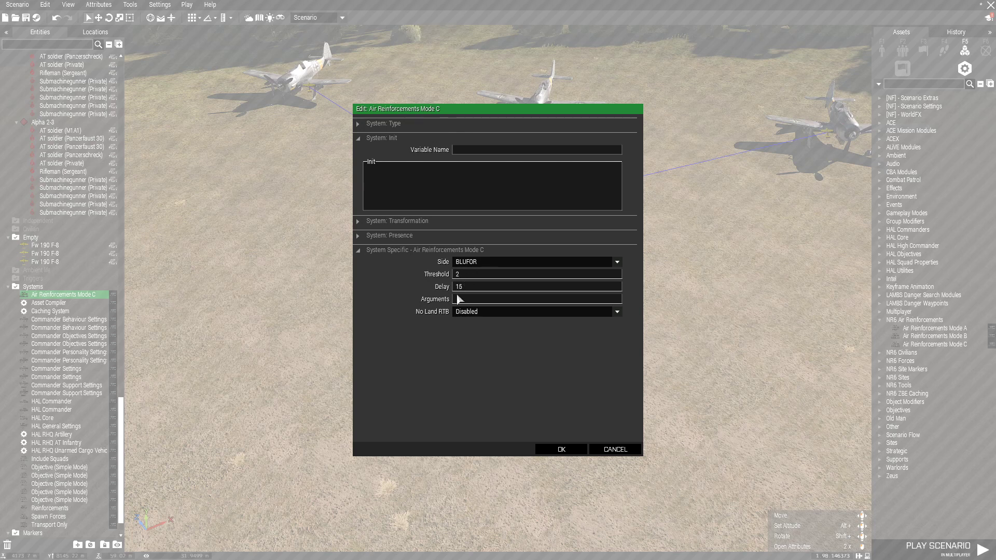
pyautogui.click(576, 452)
# Sync the Air Reinforcements Mode C module to the HAL Commander module near Gacki Nw.
pyautogui.rightClick(501, 306)
pyautogui.moveTo(556, 317)
pyautogui.click(646, 311)
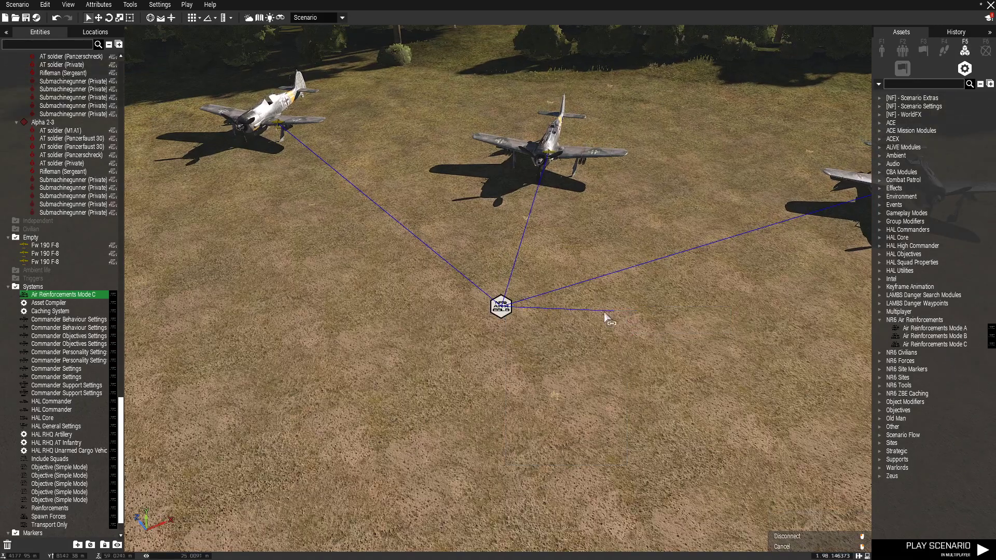
pyautogui.scroll(-3, 481, 338)
pyautogui.press('m')
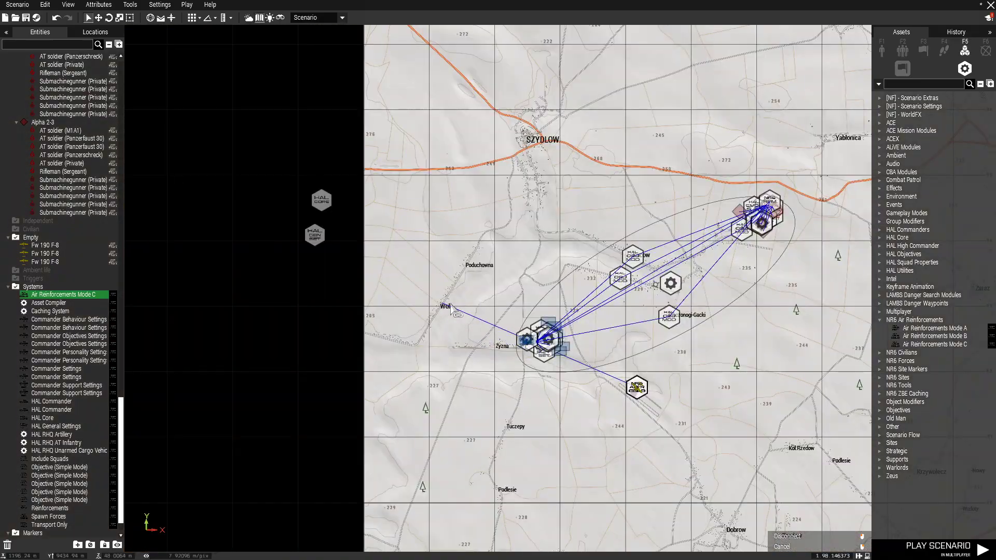
pyautogui.scroll(2, 598, 266)
pyautogui.scroll(5, 464, 410)
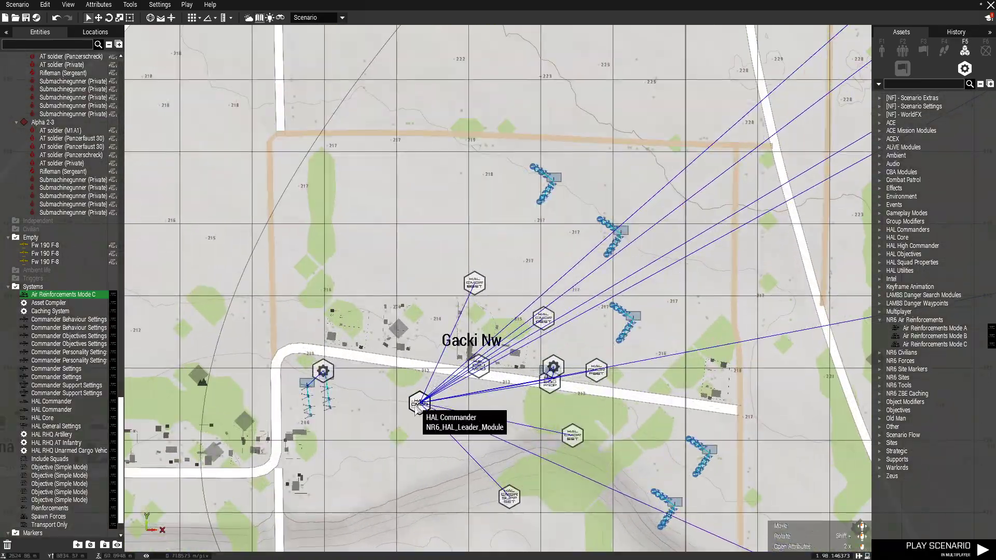
pyautogui.press('m')
pyautogui.scroll(4, 496, 264)
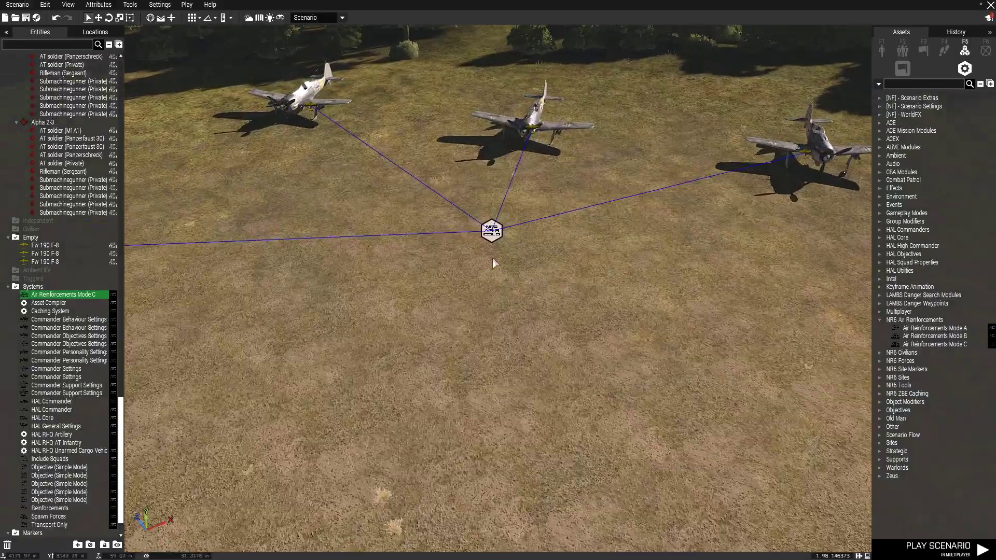
# Examine the Air Reinforcements Mode C module and its sync links to the three Fw 190 F-8 planes.
pyautogui.click(489, 309)
pyautogui.press('a')
pyautogui.press('s')
pyautogui.moveTo(500, 288); pyautogui.dragTo(531, 274, button='right')
pyautogui.press('w')
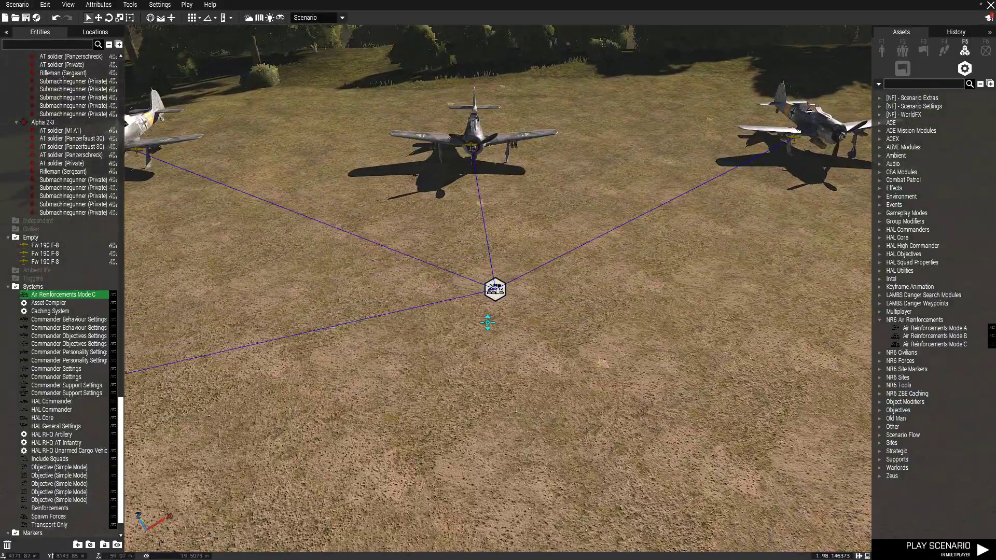
pyautogui.click(561, 365)
pyautogui.press('w')
pyautogui.press('a')
pyautogui.moveTo(513, 275); pyautogui.dragTo(506, 356)
# Place a HAL RHQ Ground Attack Aircraft module from NR6 Tools on the grass in front of the planes.
pyautogui.click(880, 320)
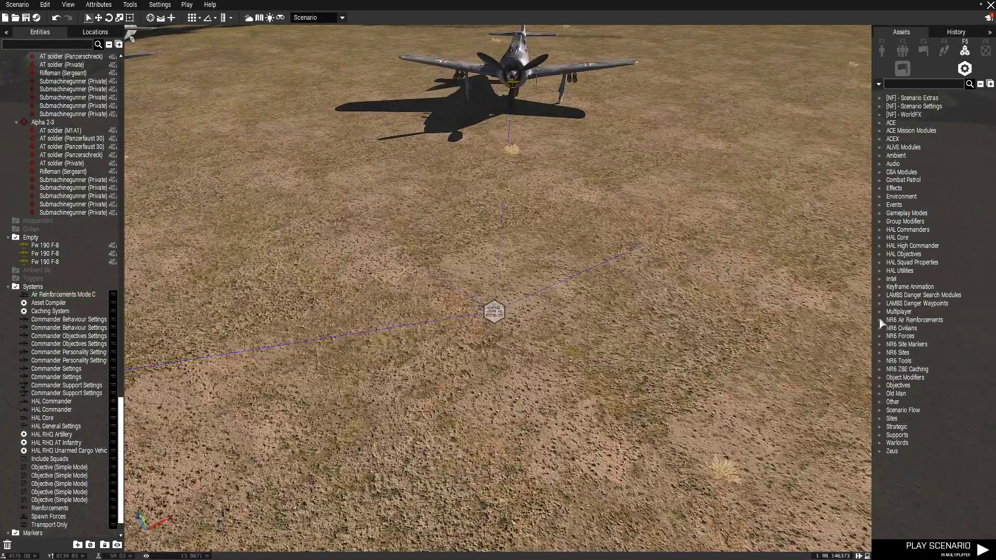
pyautogui.scroll(-5, 940, 411)
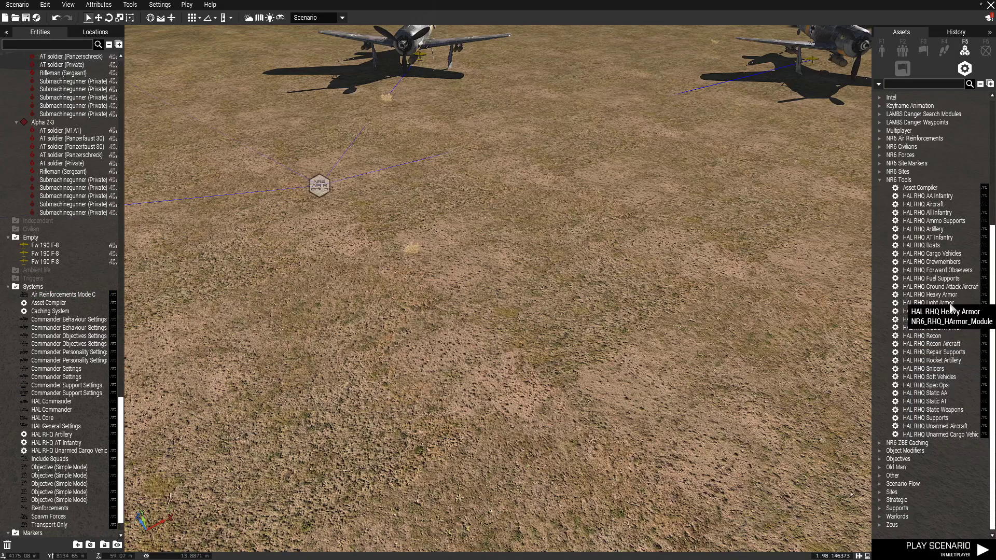
pyautogui.press('q')
pyautogui.click(493, 291)
pyautogui.moveTo(506, 182); pyautogui.dragTo(403, 179, button='right')
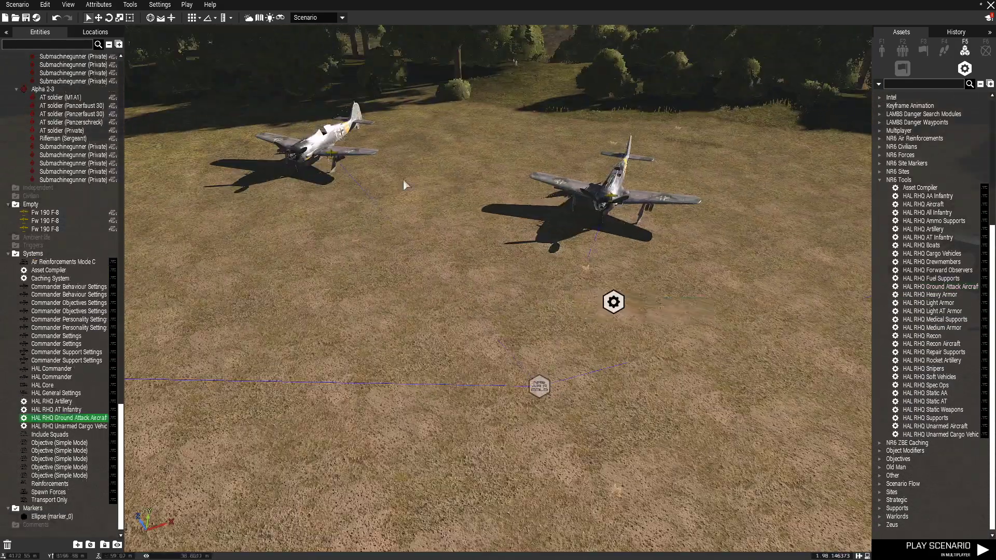
# Sync the HAL RHQ Ground Attack Aircraft module to the middle Fw 190 F-8 and the neighbouring one.
pyautogui.rightClick(554, 301)
pyautogui.moveTo(556, 302)
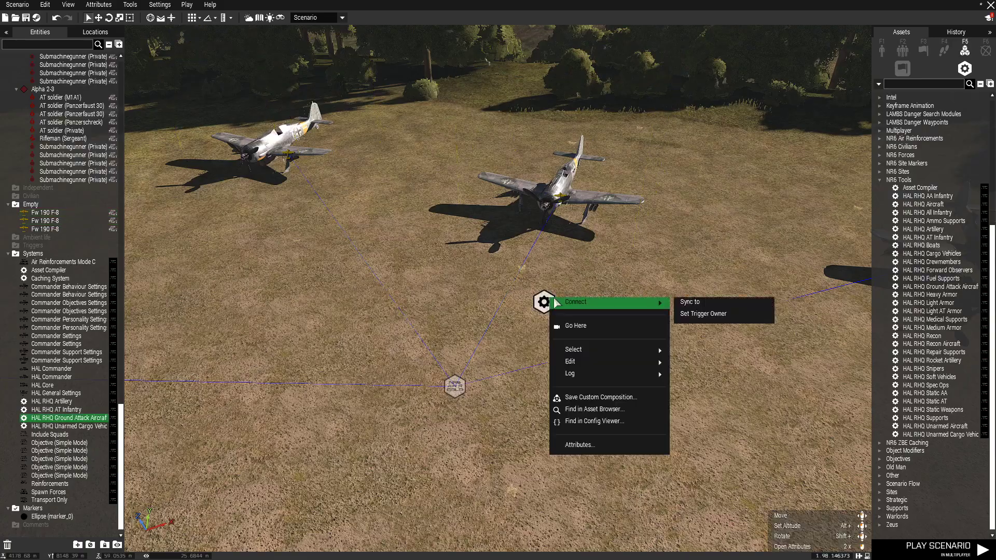
pyautogui.click(558, 202)
pyautogui.rightClick(556, 305)
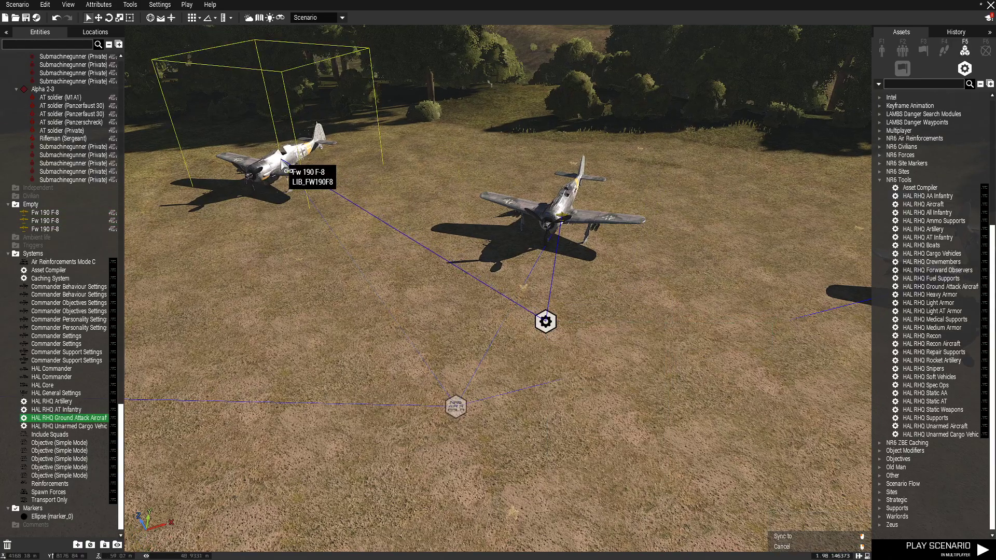
# Place a HAL RHQ Recon Aircraft module in front of the remaining Fw 190 F-8 and sync it to that plane.
pyautogui.click(932, 344)
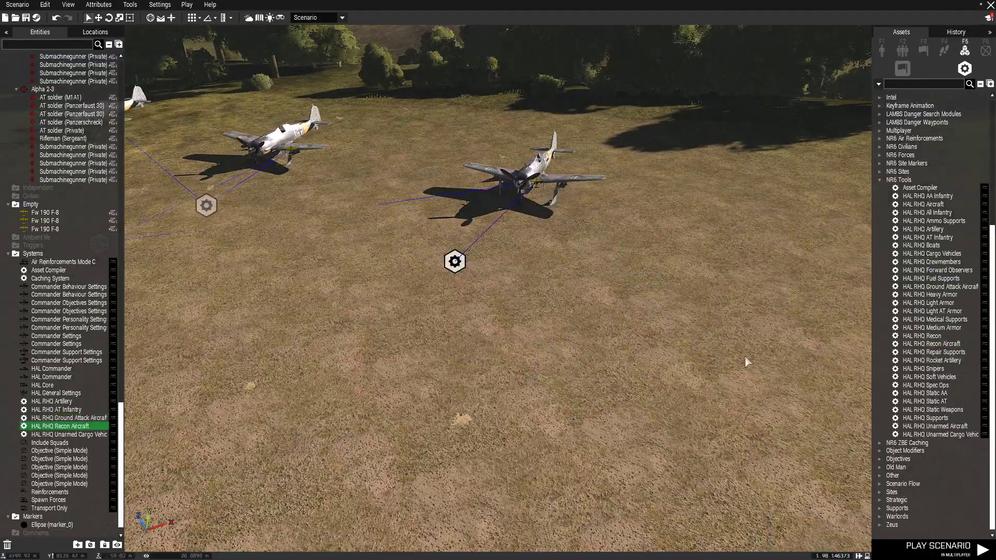
pyautogui.press('d')
pyautogui.moveTo(745, 357); pyautogui.dragTo(616, 324, button='right')
# Survey the BLUFOR squads and HAL modules around Gacki Nw in the 3D view.
pyautogui.moveTo(562, 351); pyautogui.dragTo(704, 372, button='right')
pyautogui.press('s')
pyautogui.press('w')
pyautogui.press('w')
pyautogui.press('w')
pyautogui.press('w')
pyautogui.press('w')
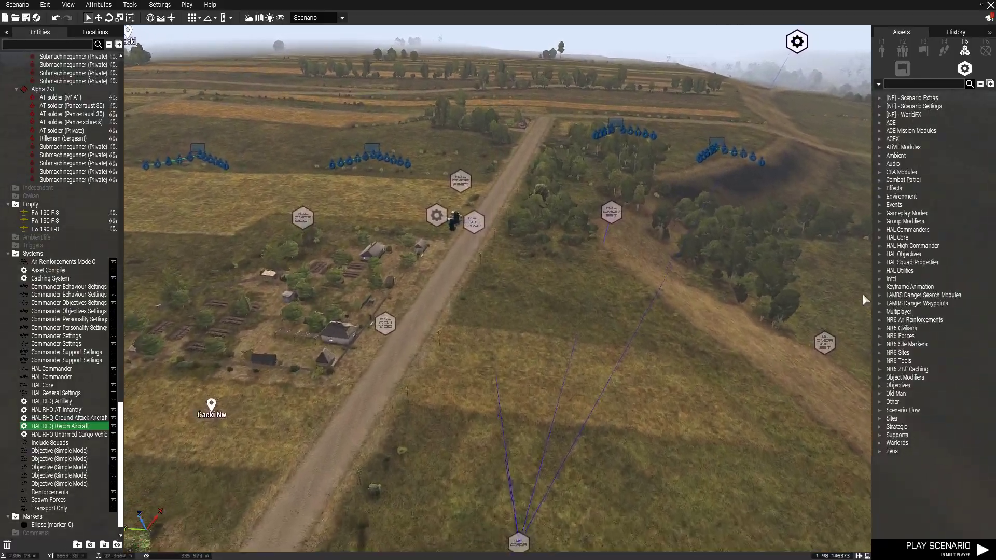
pyautogui.press('w')
pyautogui.press('a')
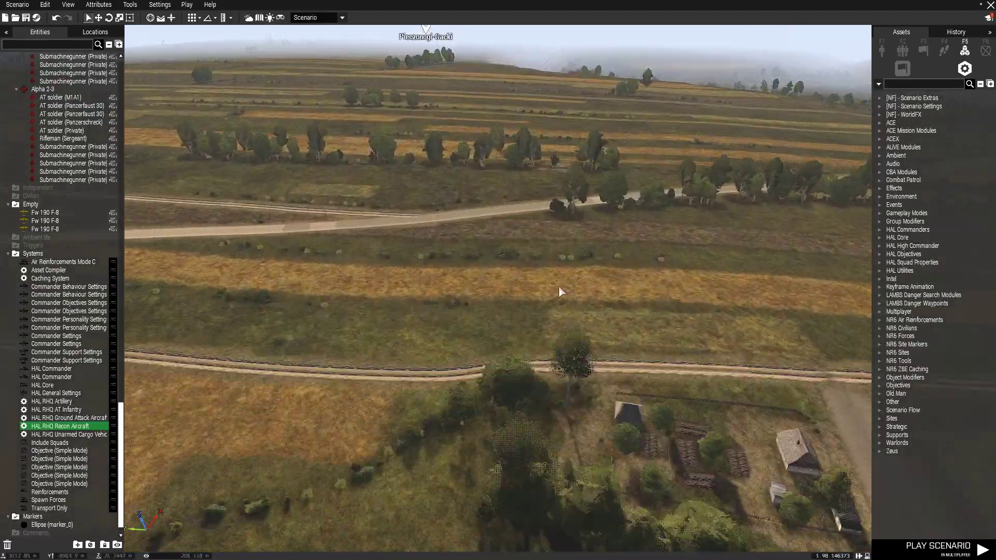
pyautogui.press('w')
# Review on the map how both HAL Commander modules link to objectives, squads and support modules from Gacki Nw to Mokre.
pyautogui.press('m')
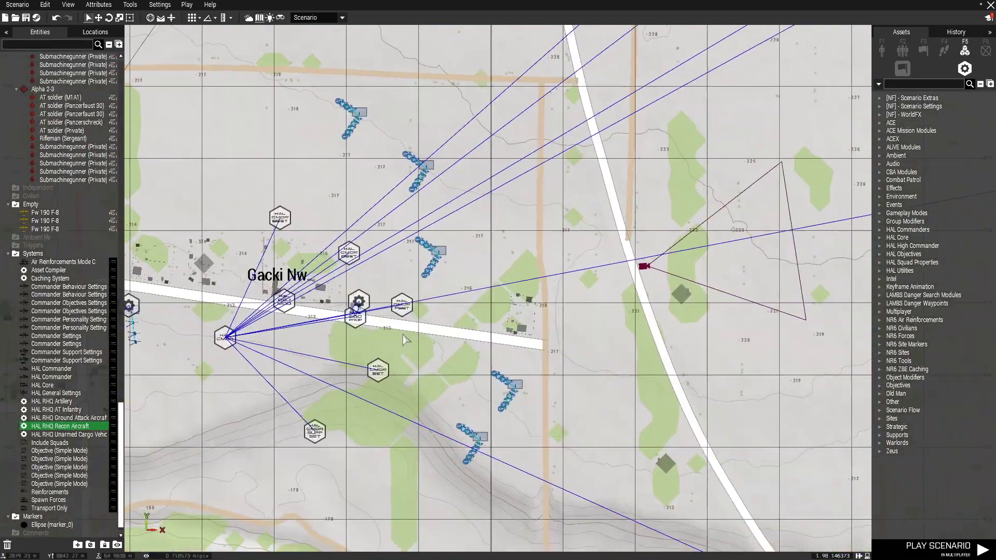
pyautogui.scroll(-5, 405, 340)
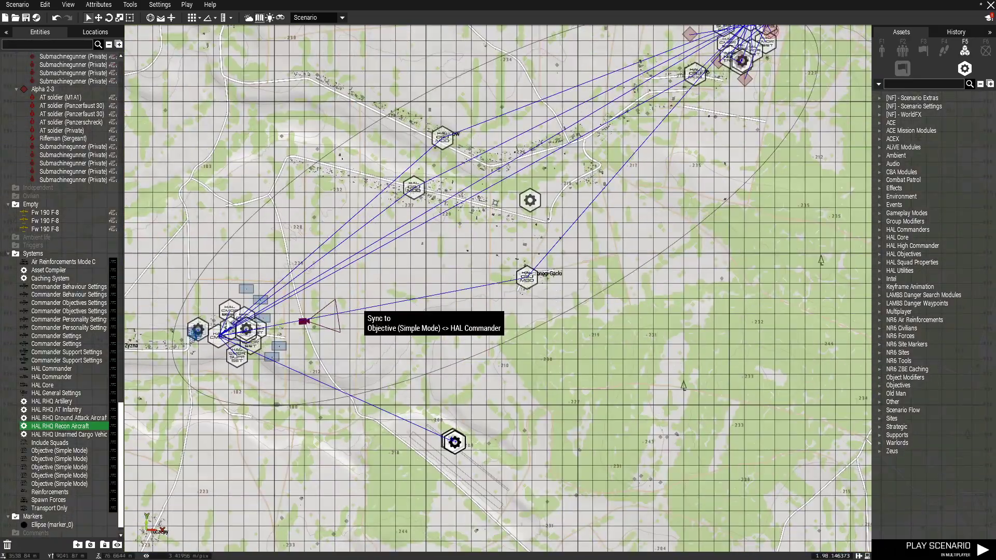
pyautogui.scroll(3, 228, 337)
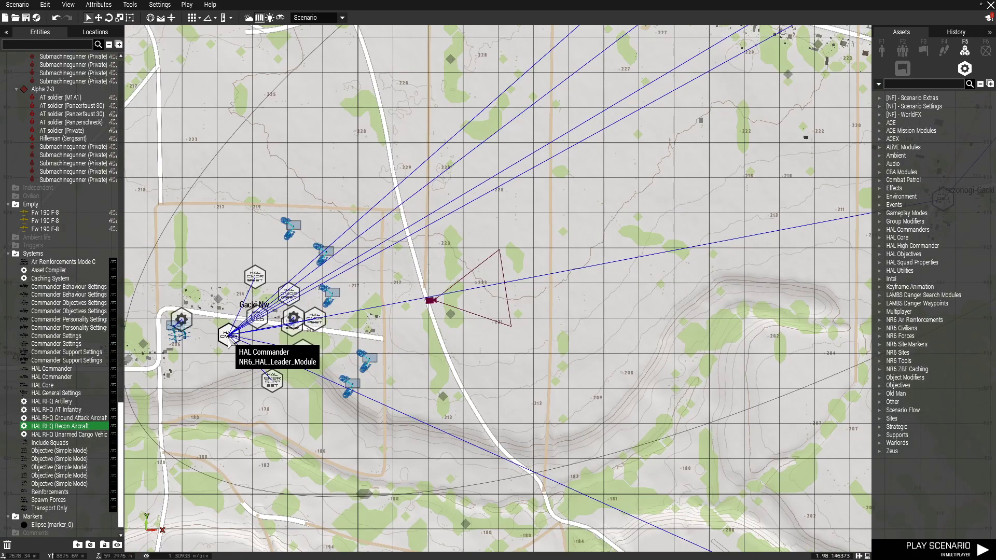
pyautogui.scroll(-3, 228, 340)
pyautogui.moveTo(586, 178); pyautogui.dragTo(446, 325, button='right')
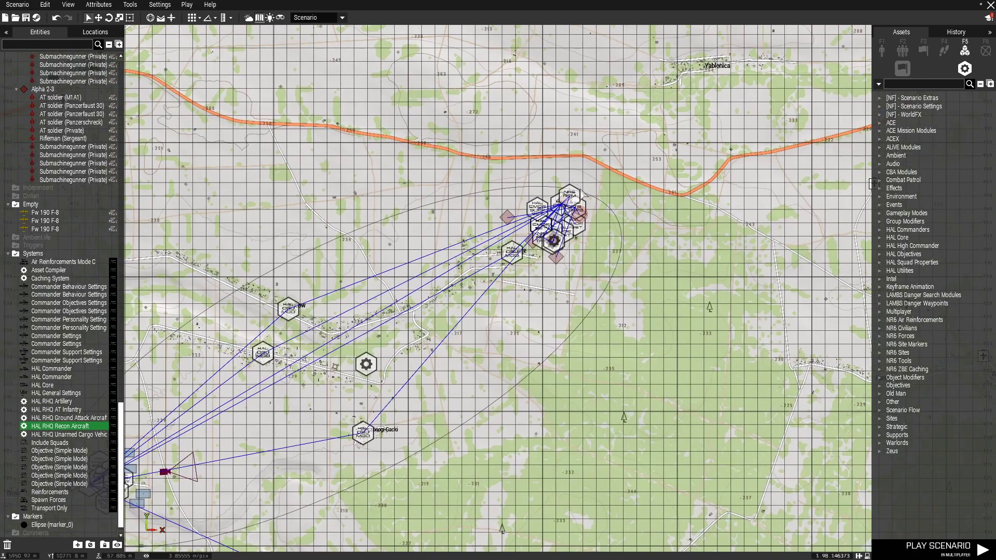
pyautogui.scroll(4, 535, 228)
pyautogui.scroll(2, 478, 282)
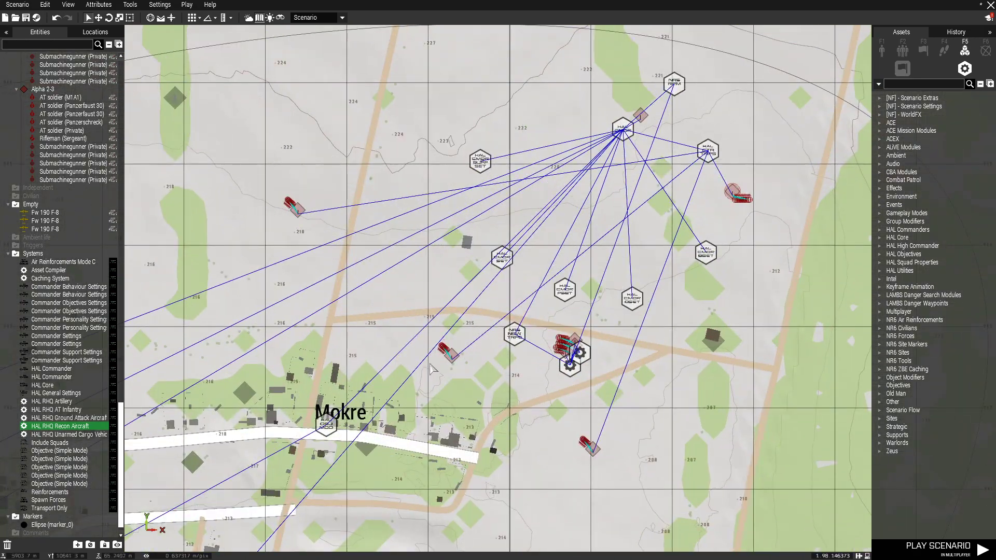
# Survey the OPFOR squads, HAL modules and objective around Mokre in the 3D view.
pyautogui.press('m')
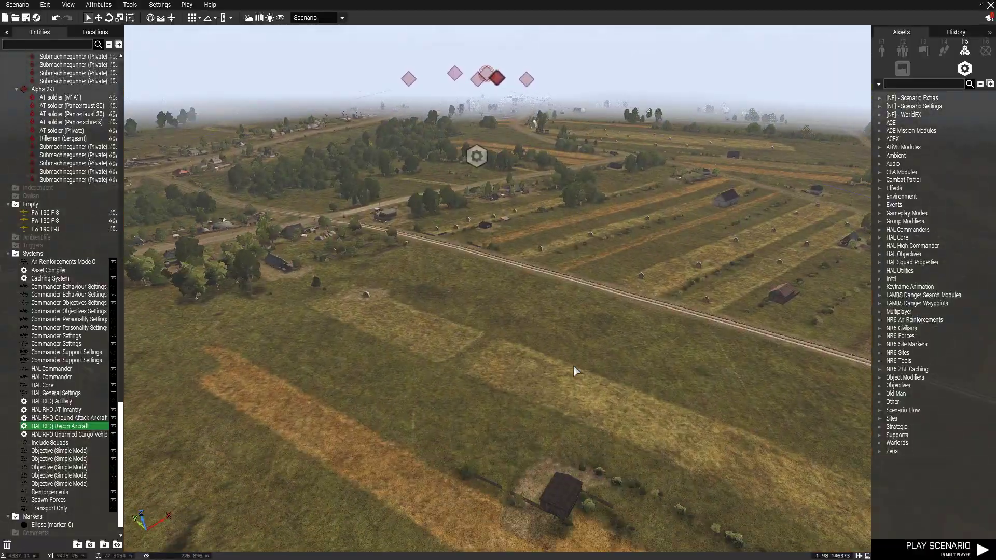
pyautogui.press('w')
pyautogui.press('a')
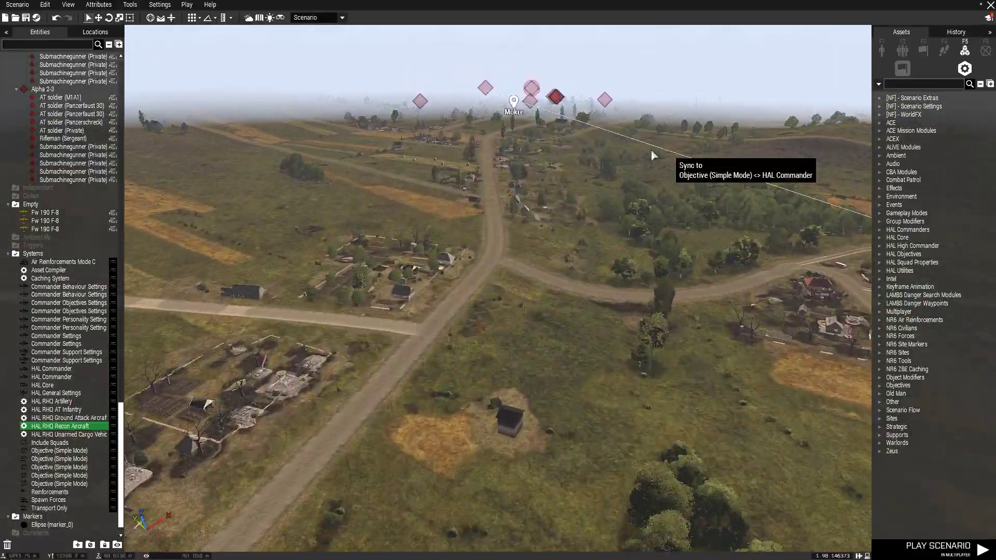
pyautogui.press('w')
pyautogui.press('d')
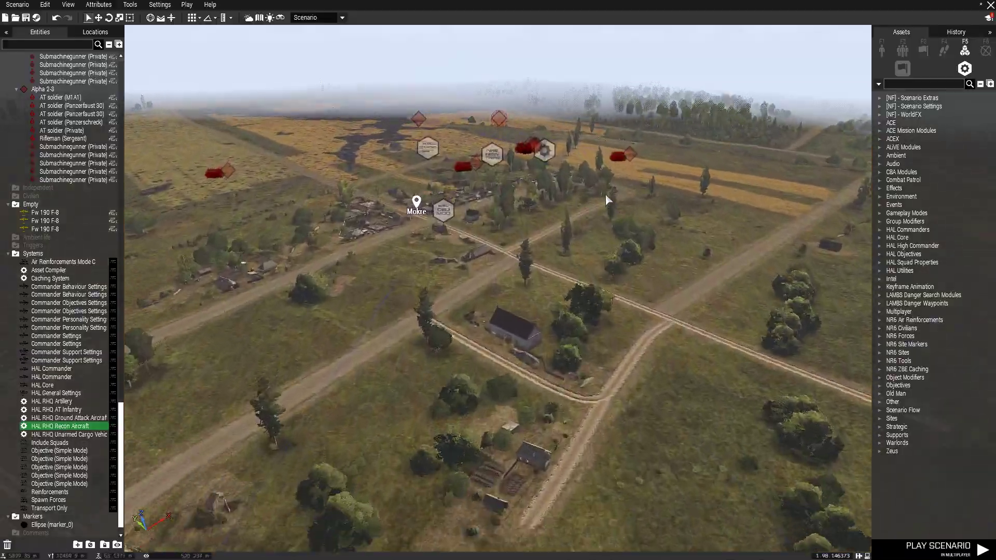
pyautogui.press('w')
pyautogui.press('a')
pyautogui.moveTo(425, 235); pyautogui.dragTo(632, 255, button='right')
pyautogui.press('a')
pyautogui.press('s')
pyautogui.press('w')
pyautogui.press('d')
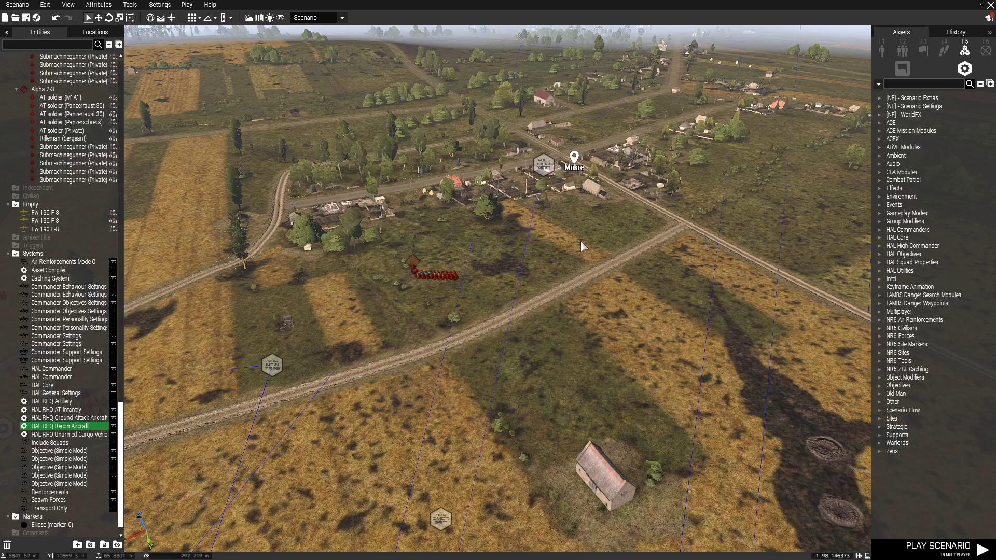